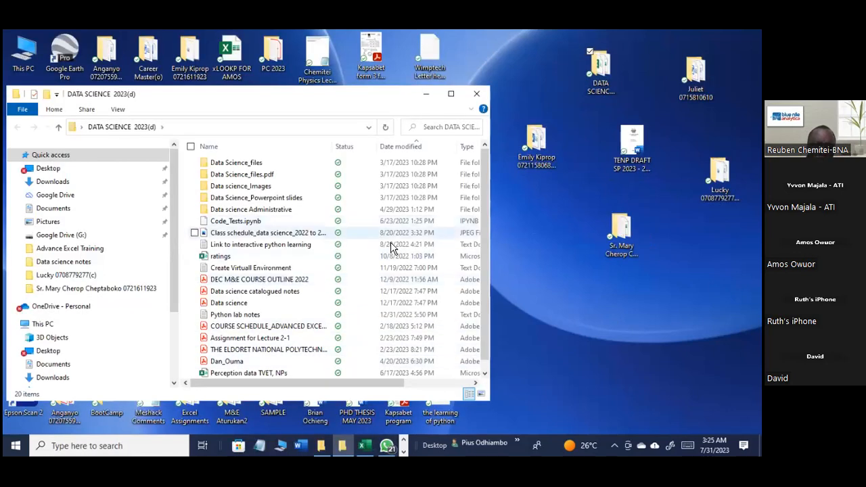
# Step: Open the Advance Excel Training folder inside Data science Administrative
pyautogui.doubleClick(279, 209)
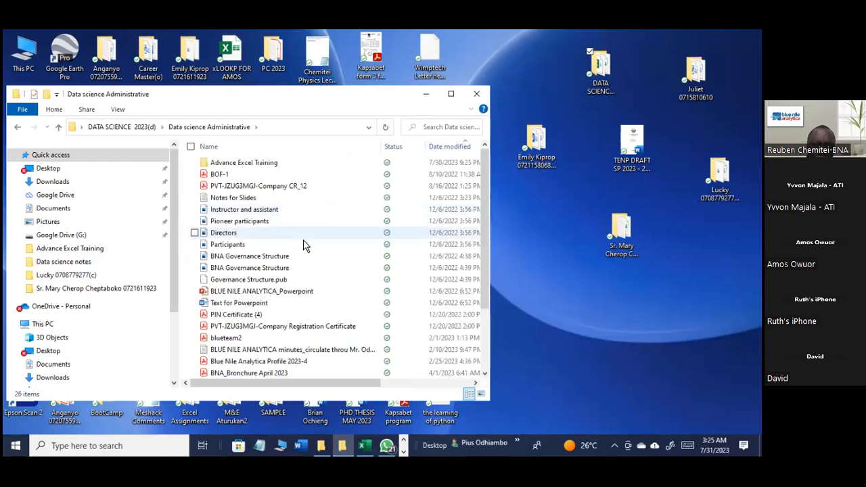
pyautogui.doubleClick(280, 166)
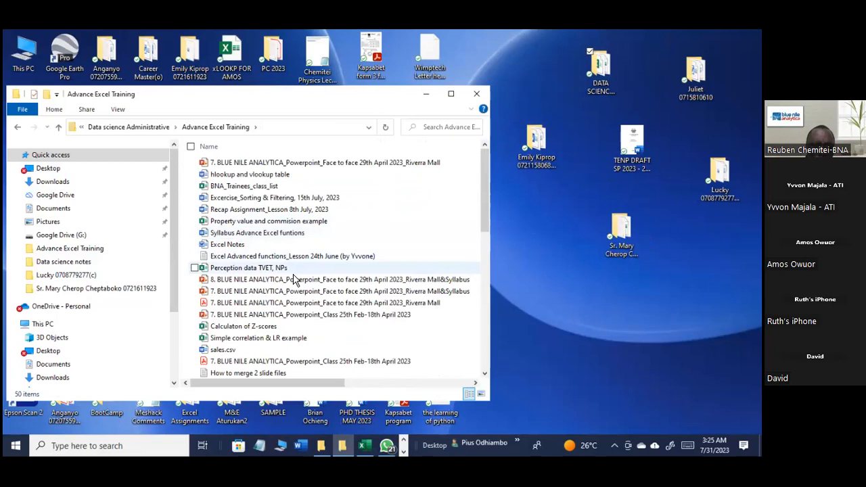
pyautogui.click(547, 319)
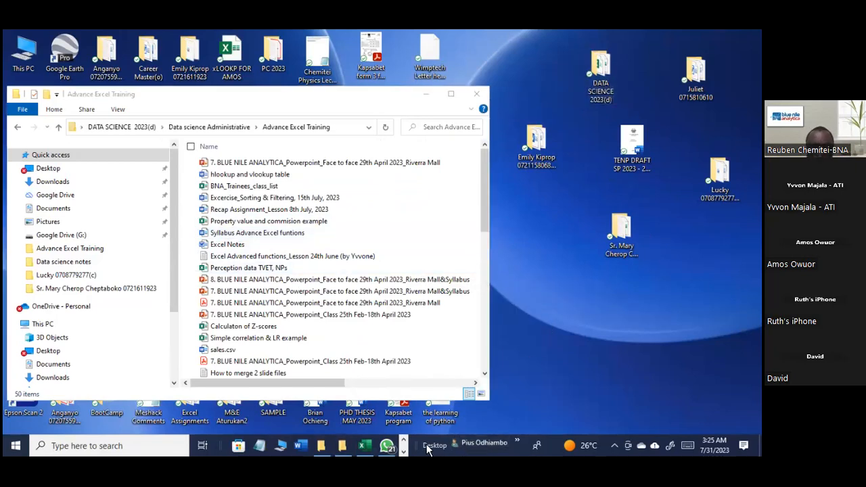
# Step: Switch to WhatsApp, search the chats for "excel" and open the Excel- N. America group
pyautogui.click(387, 445)
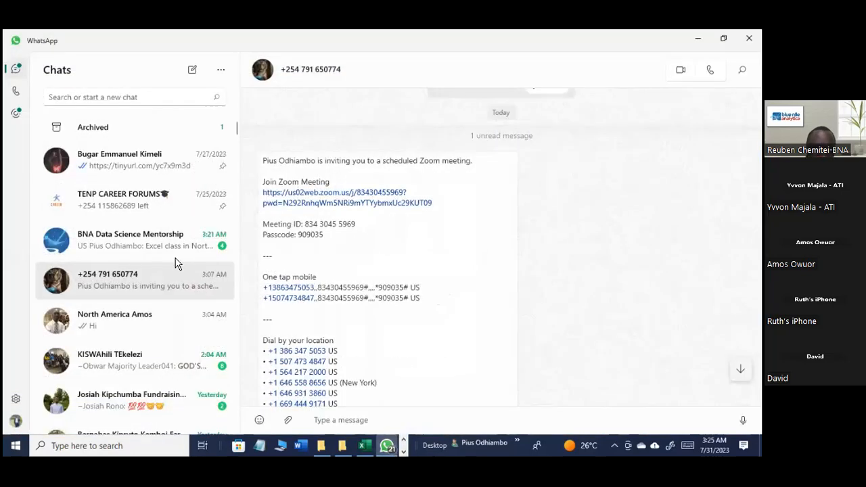
pyautogui.scroll(-1, 149, 257)
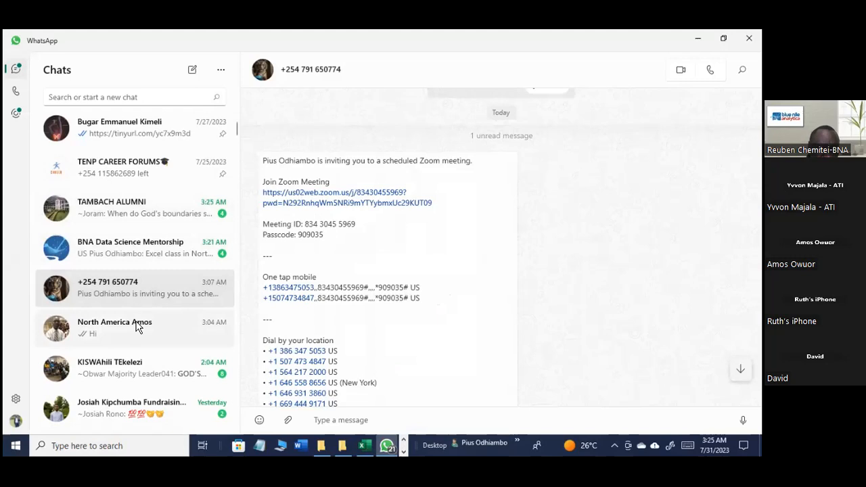
pyautogui.scroll(1, 138, 319)
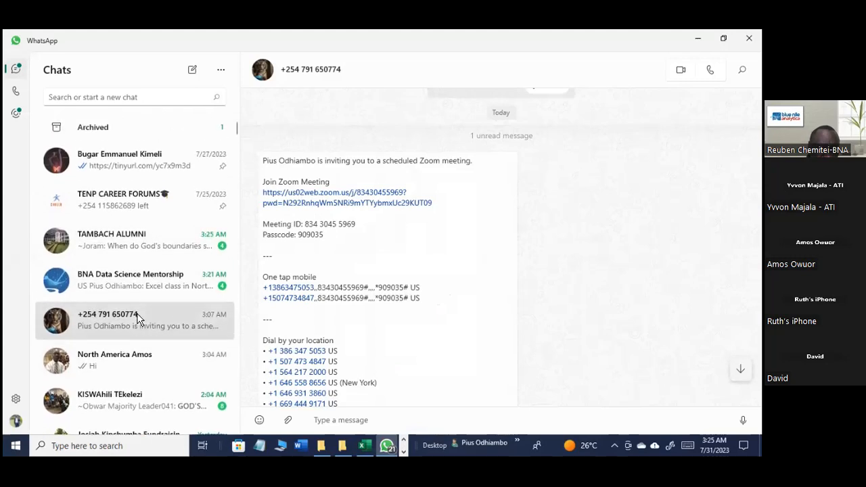
pyautogui.click(133, 98)
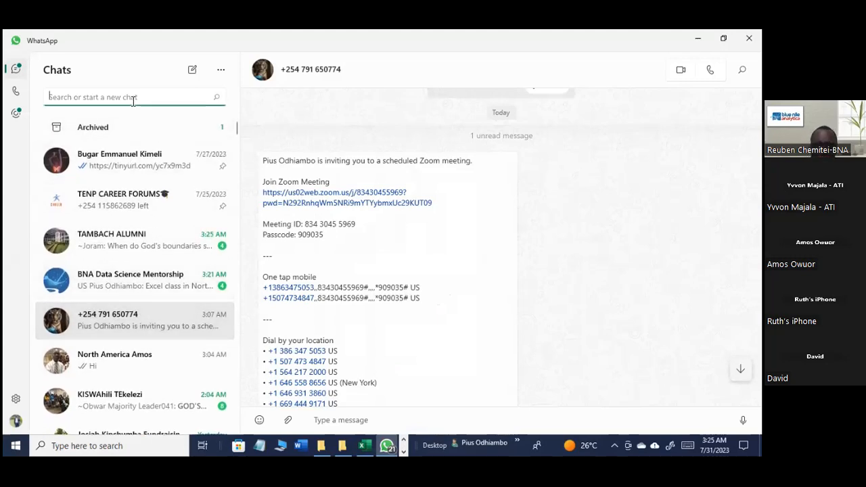
pyautogui.write('e')
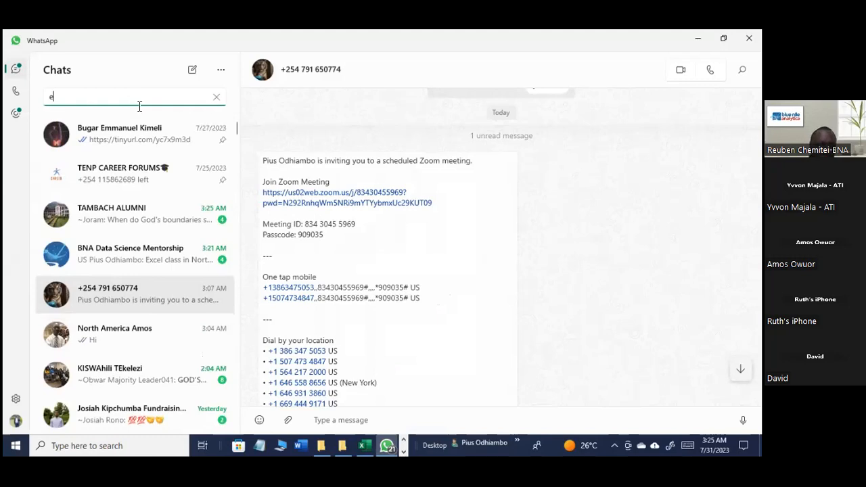
pyautogui.write('xcel')
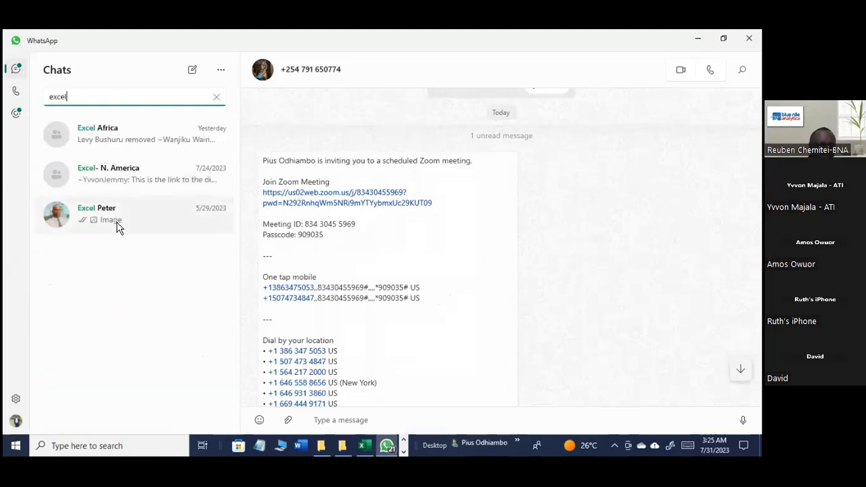
pyautogui.click(127, 185)
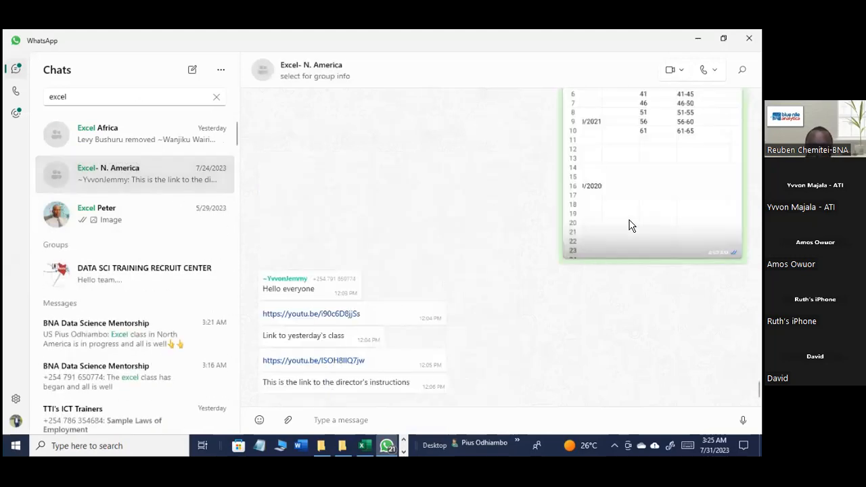
# Step: Start attaching a file to the group chat and browse to DATA SCIENCE 2023(d), Data science Administrative, Advance Excel Training
pyautogui.scroll(1, 338, 352)
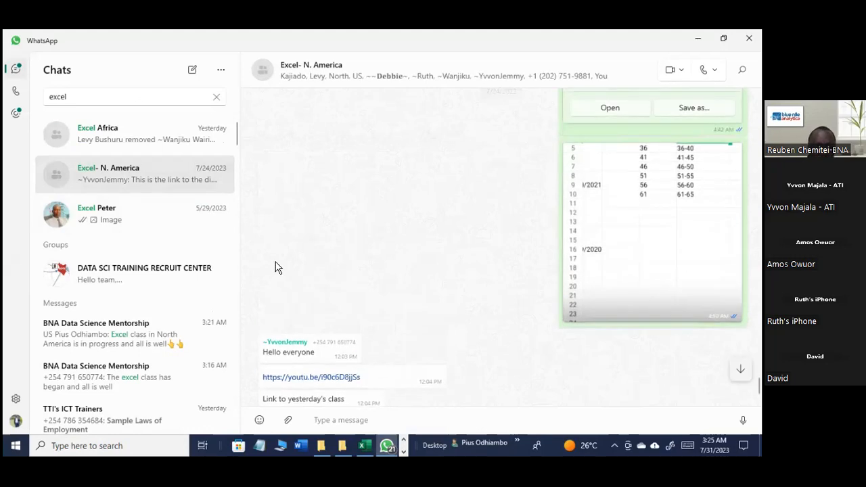
pyautogui.scroll(-1, 399, 301)
pyautogui.scroll(-1, 400, 300)
pyautogui.click(289, 421)
pyautogui.click(299, 343)
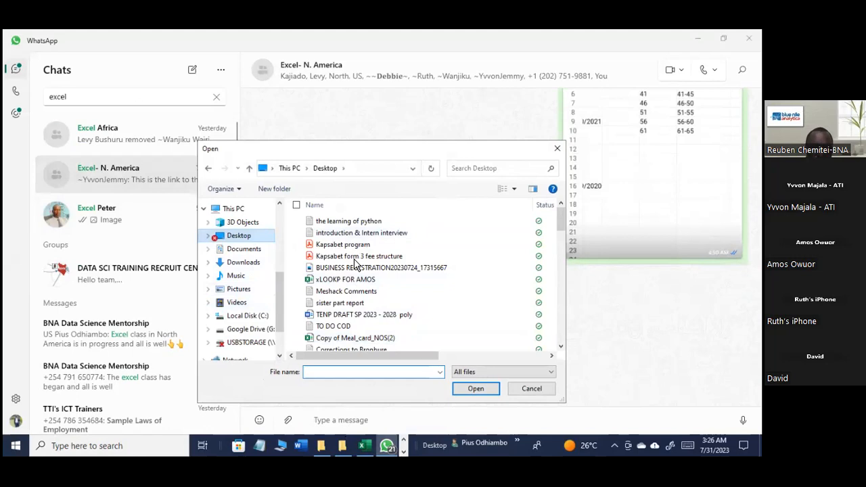
pyautogui.click(357, 279)
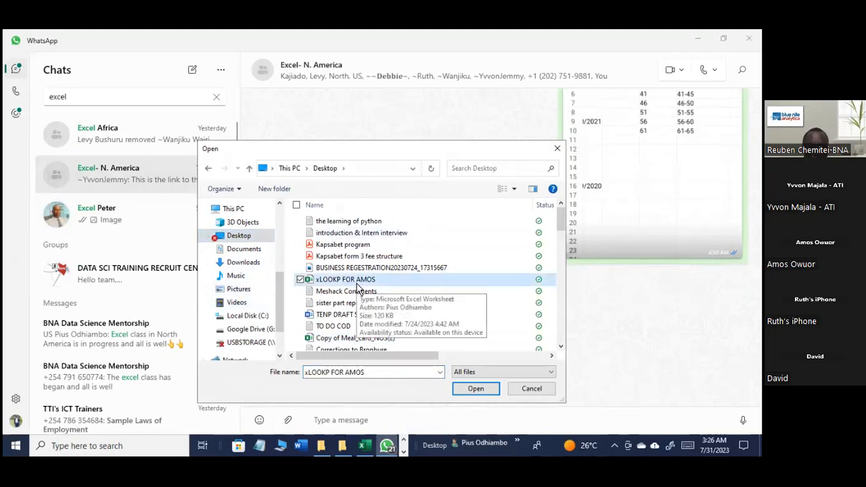
pyautogui.scroll(-5, 357, 289)
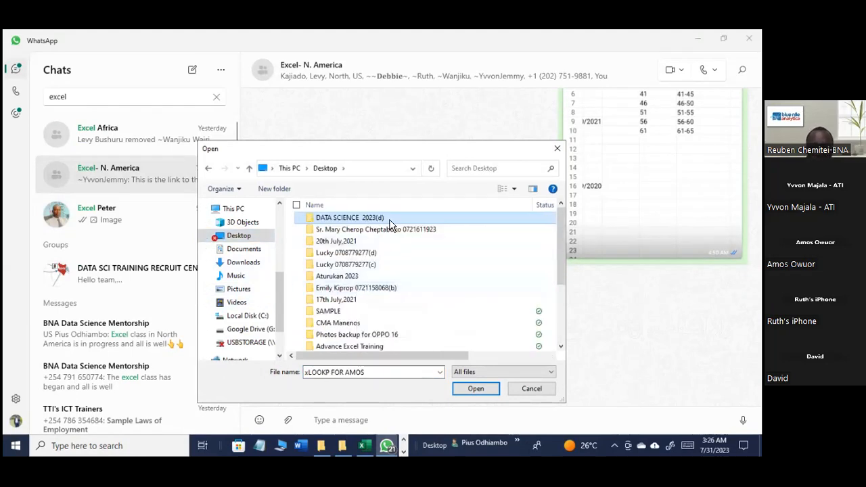
pyautogui.doubleClick(378, 218)
pyautogui.doubleClick(395, 229)
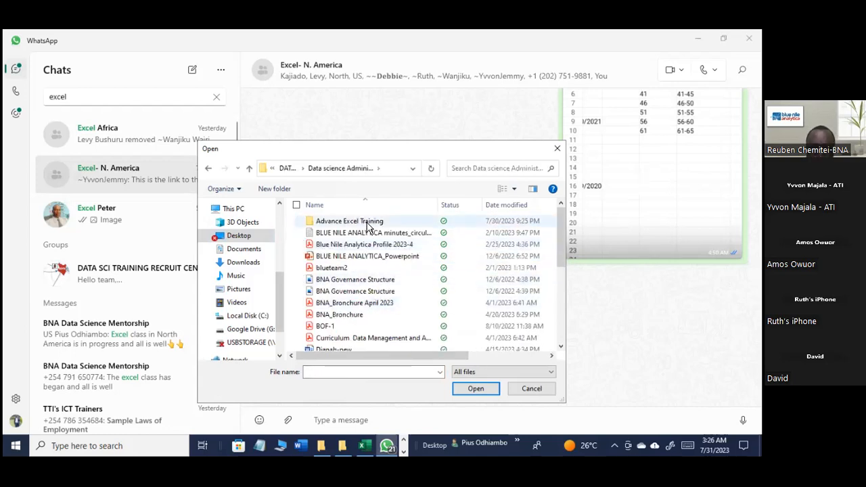
pyautogui.doubleClick(368, 223)
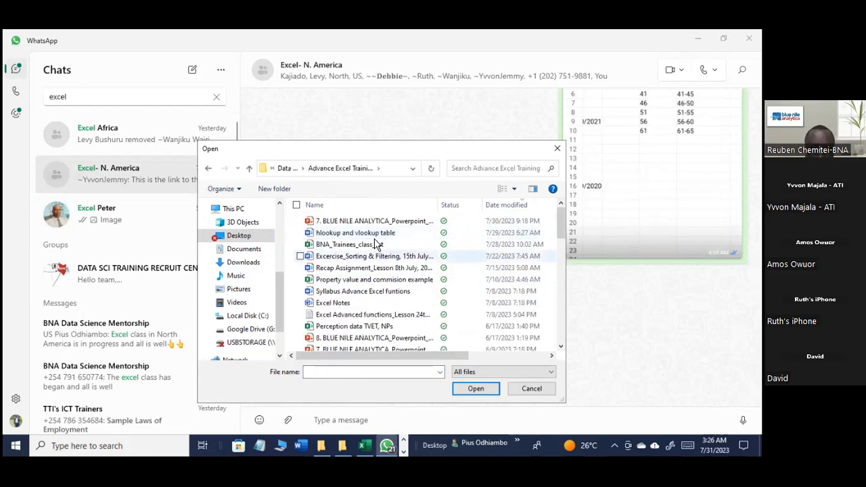
# Step: Attach the Property value and commision example workbook and send it to the Excel- N. America group
pyautogui.click(379, 280)
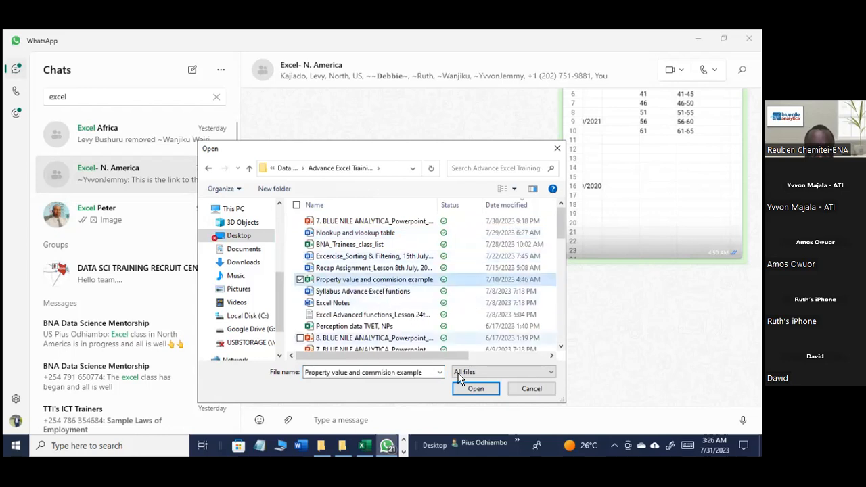
pyautogui.click(469, 394)
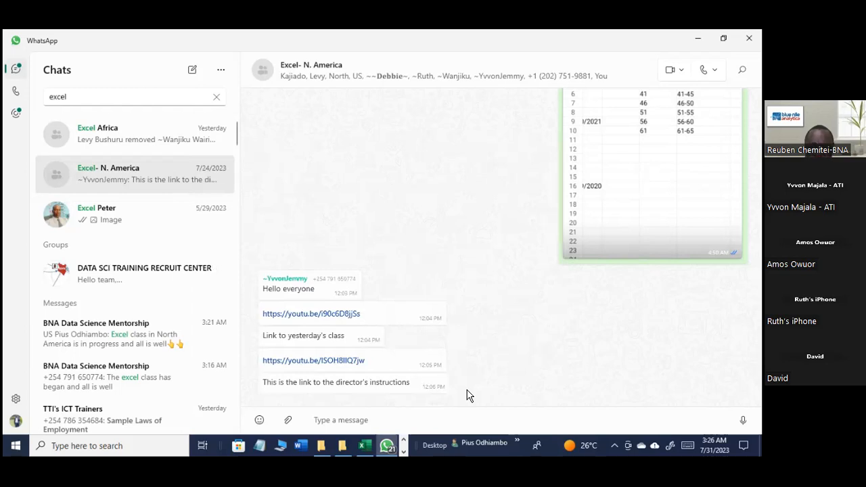
pyautogui.click(535, 410)
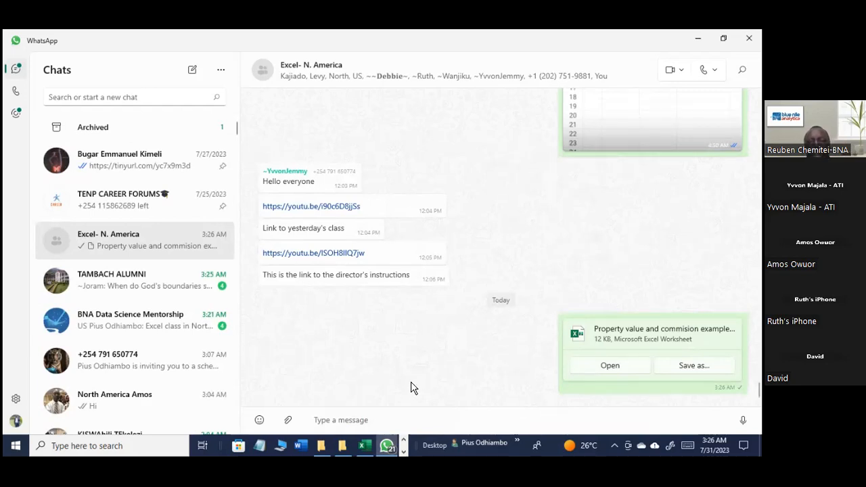
# Step: Switch to the Employee Sample Data3_with examples workbook in Excel and select cell I11 in the Hire Date column
pyautogui.click(373, 446)
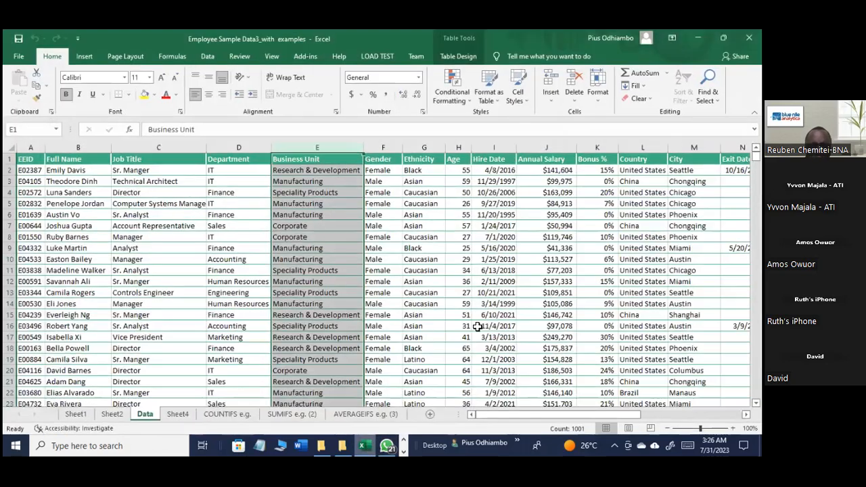
pyautogui.click(479, 327)
pyautogui.click(455, 273)
pyautogui.click(482, 270)
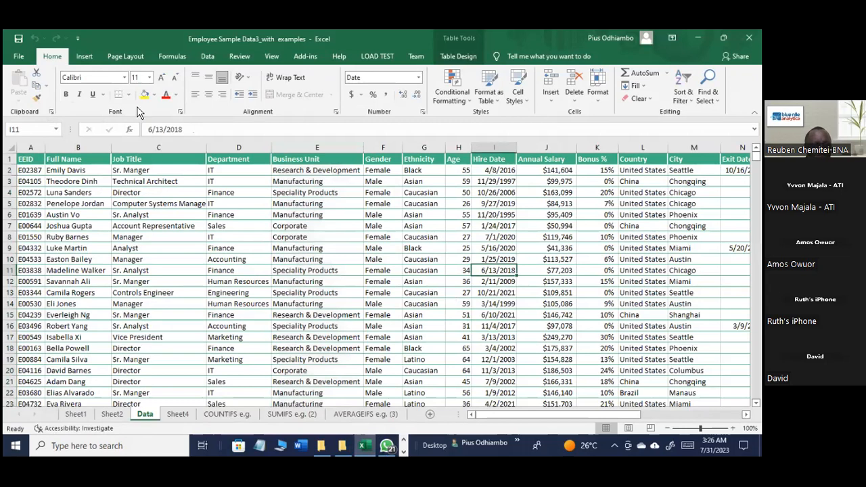
# Step: Look through the Advance Excel Training and Employee data folders in File Explorer
pyautogui.click(19, 58)
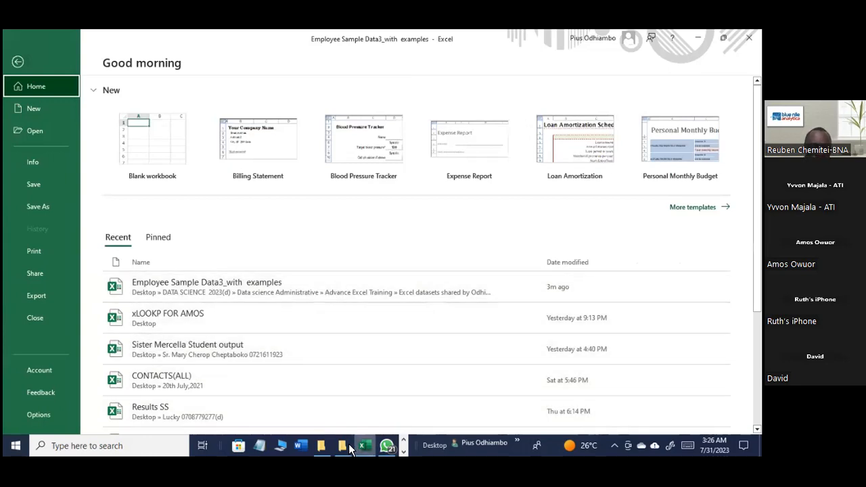
pyautogui.click(347, 444)
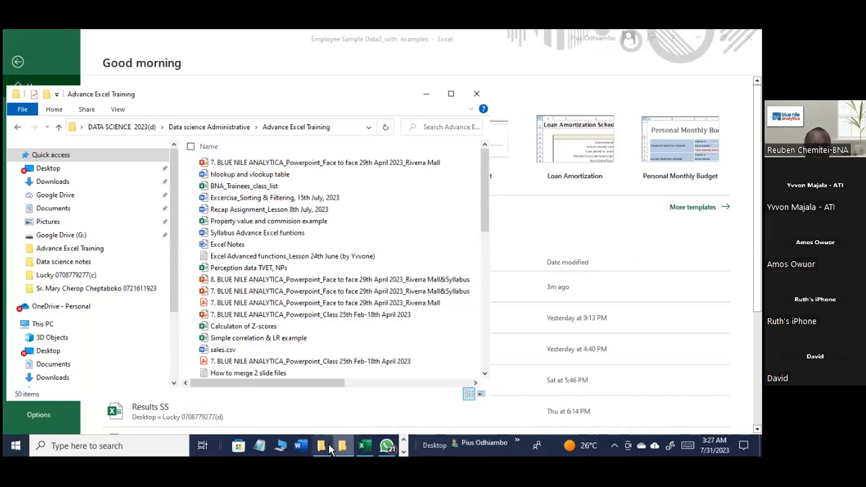
pyautogui.click(321, 444)
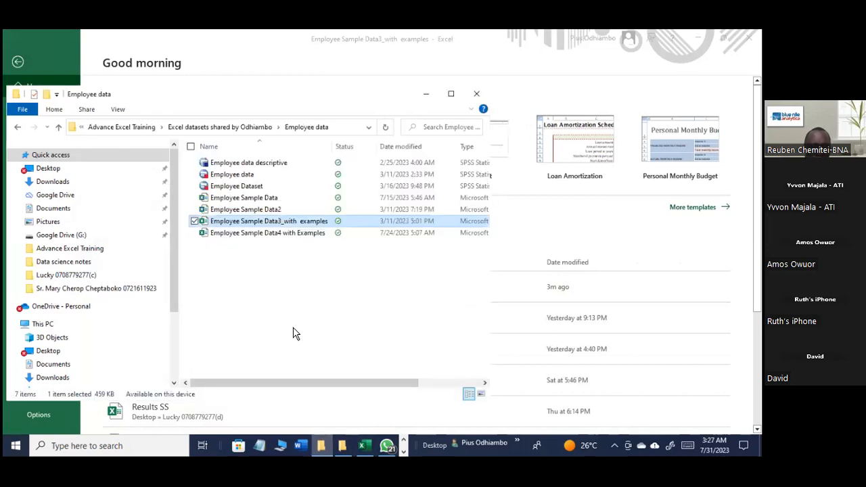
pyautogui.click(345, 445)
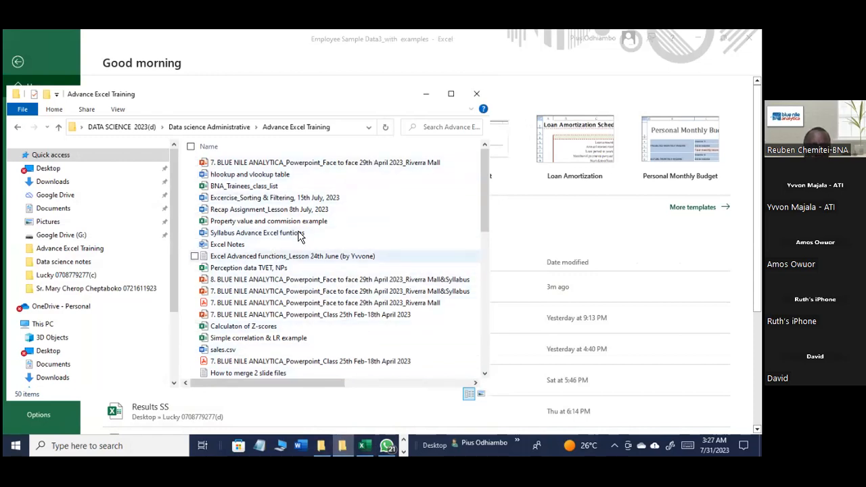
# Step: Switch back to Excel and look through the list of recently opened workbooks
pyautogui.click(369, 441)
pyautogui.click(35, 130)
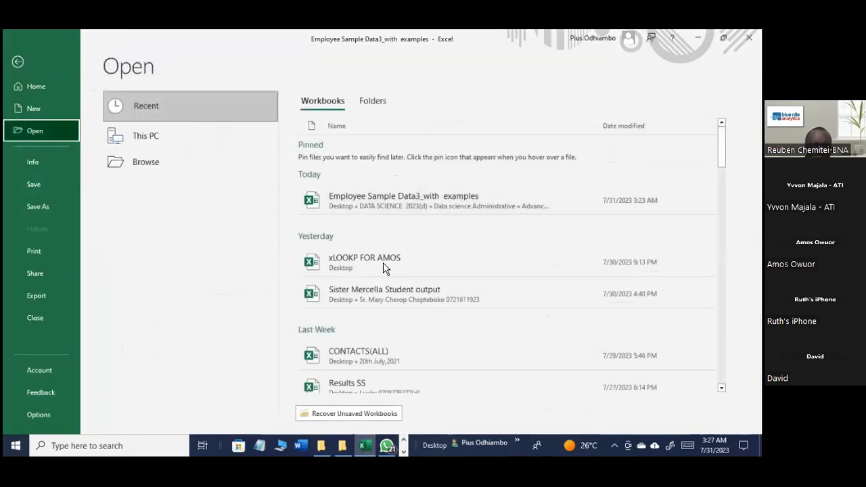
pyautogui.scroll(-5, 435, 323)
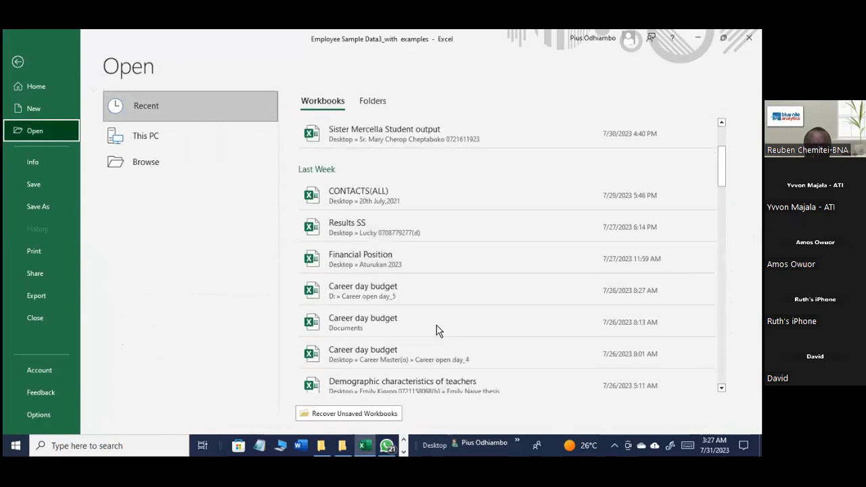
pyautogui.scroll(-3, 431, 331)
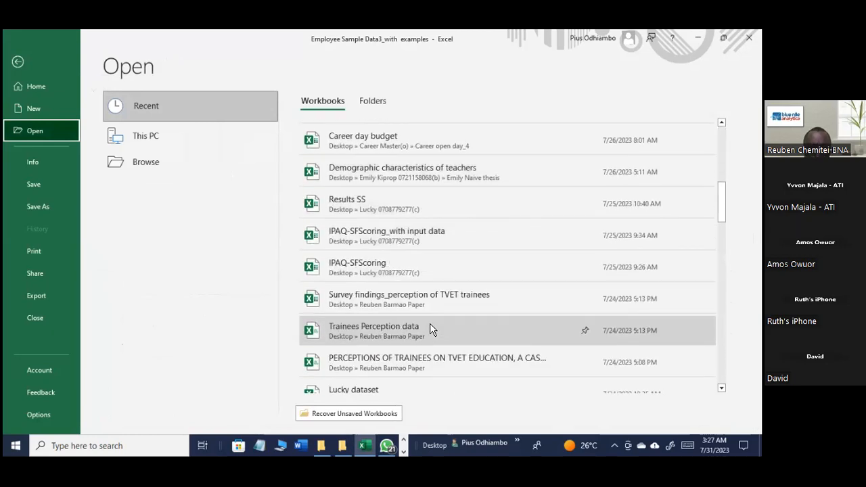
pyautogui.scroll(-2, 432, 330)
pyautogui.scroll(5, 426, 325)
# Step: Browse for a workbook to open in the Advance Excel Training folder
pyautogui.click(169, 163)
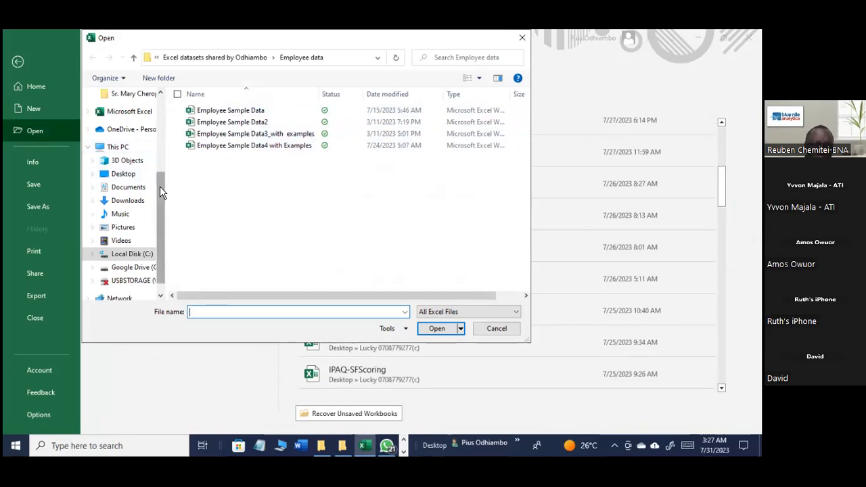
pyautogui.scroll(3, 160, 186)
pyautogui.click(132, 176)
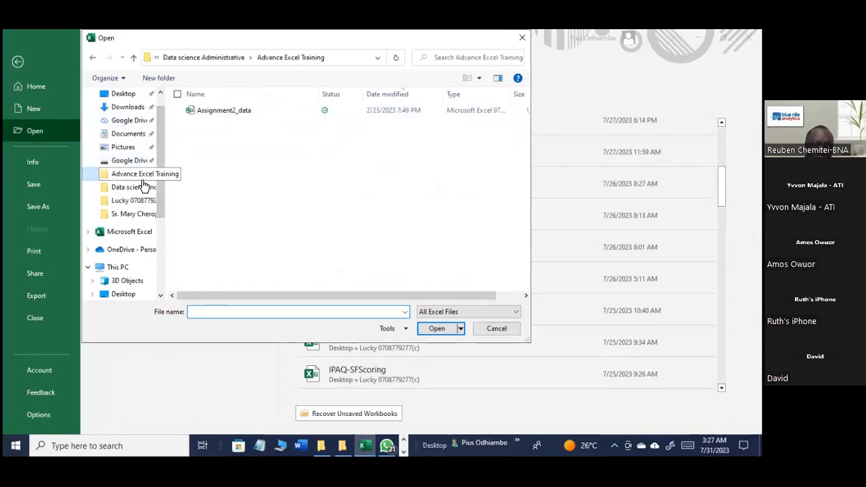
# Step: Switch to WhatsApp and review the recent messages in the Excel- N. America group
pyautogui.click(392, 448)
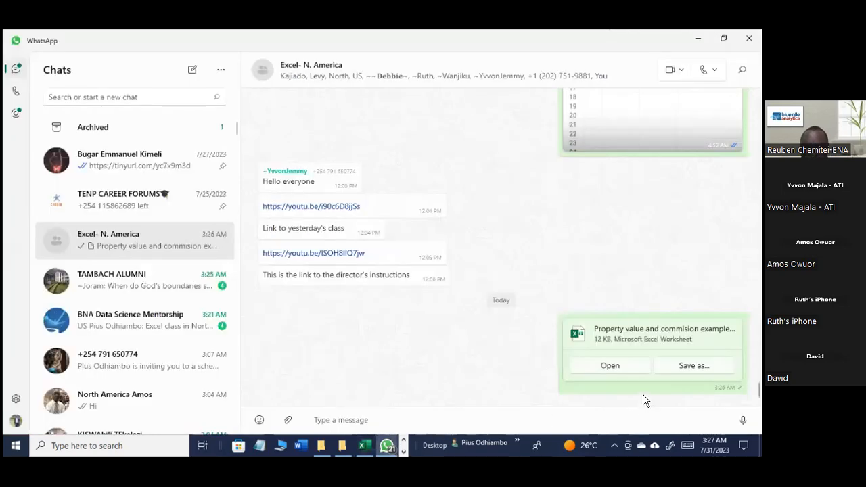
pyautogui.scroll(2, 497, 272)
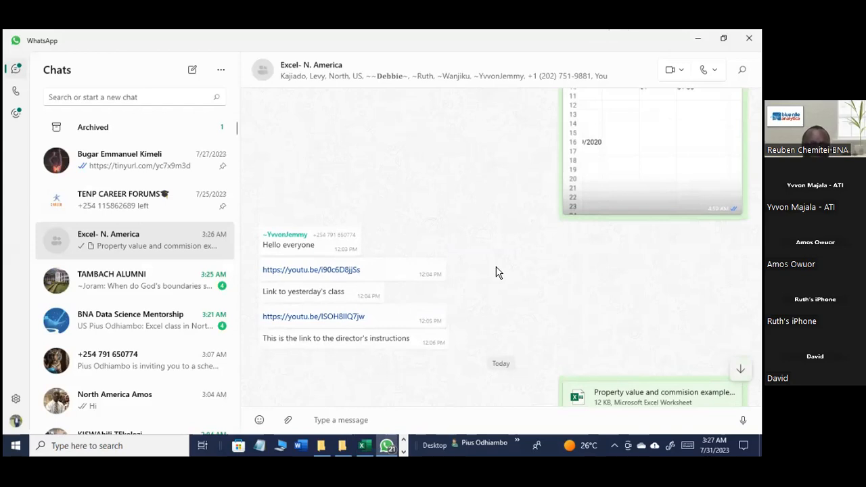
pyautogui.scroll(4, 497, 272)
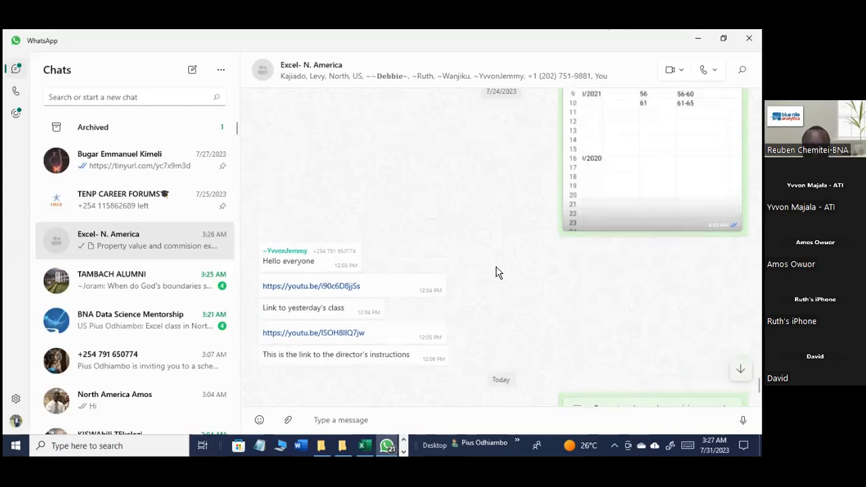
pyautogui.scroll(-6, 496, 273)
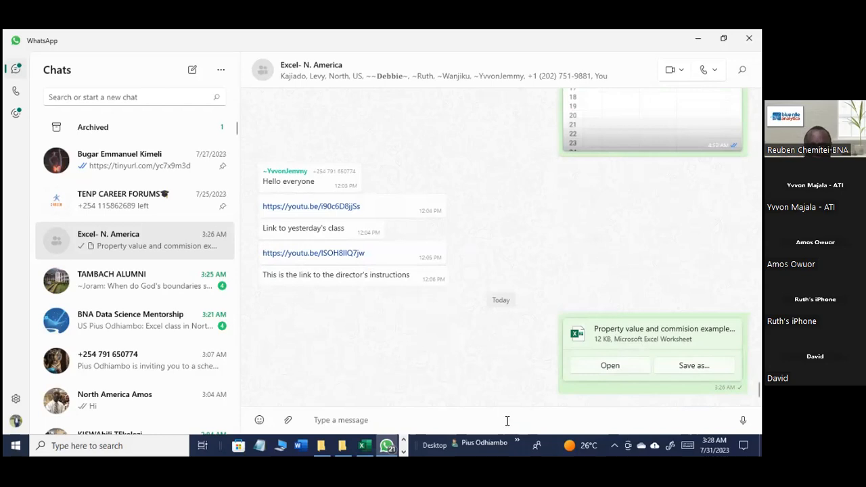
# Step: Open the shared Property value and commision example workbook from the Excel- N. America chat in Excel and enable editing
pyautogui.click(340, 448)
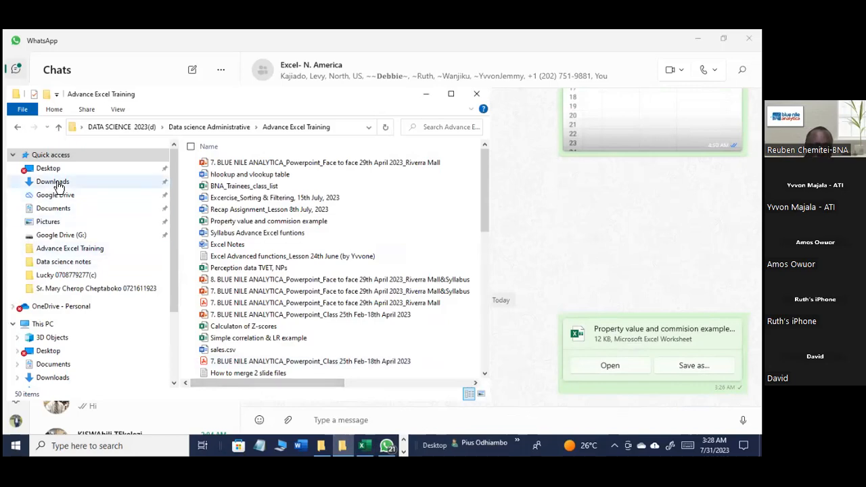
pyautogui.click(426, 95)
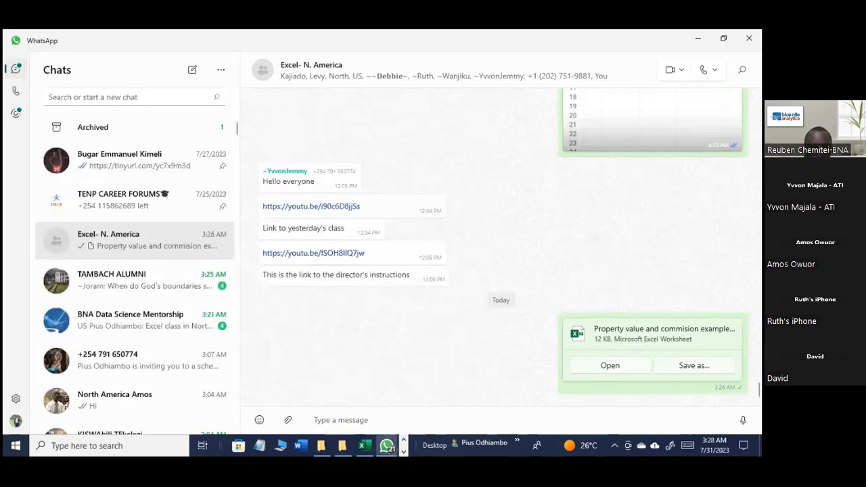
pyautogui.click(627, 372)
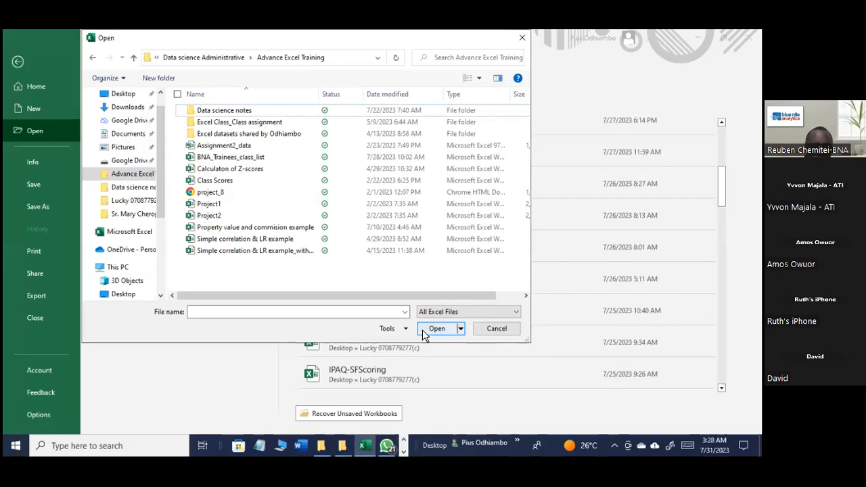
pyautogui.click(497, 329)
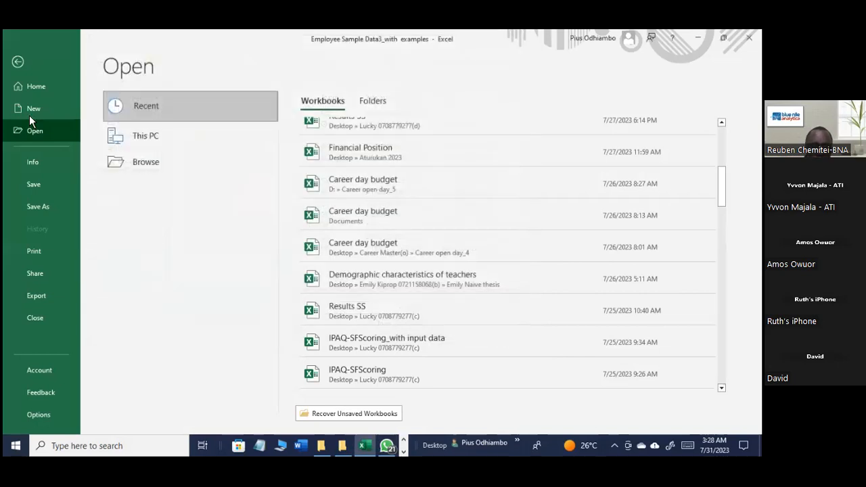
pyautogui.click(149, 163)
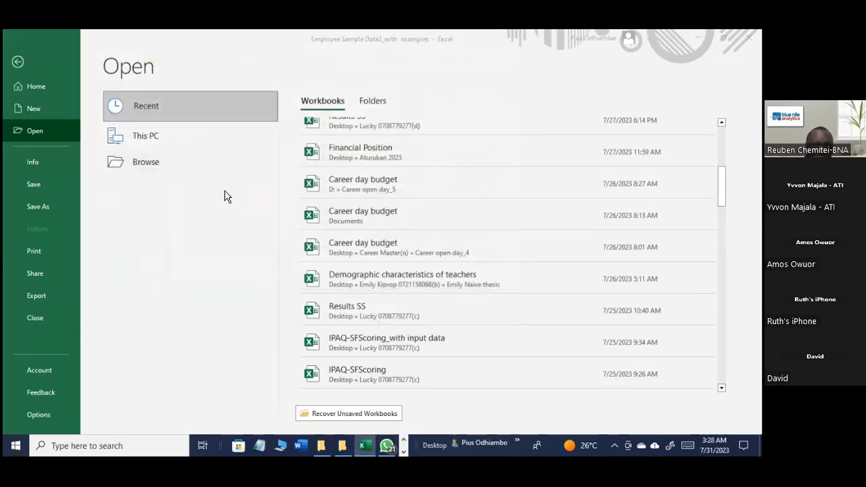
pyautogui.click(369, 448)
pyautogui.click(397, 357)
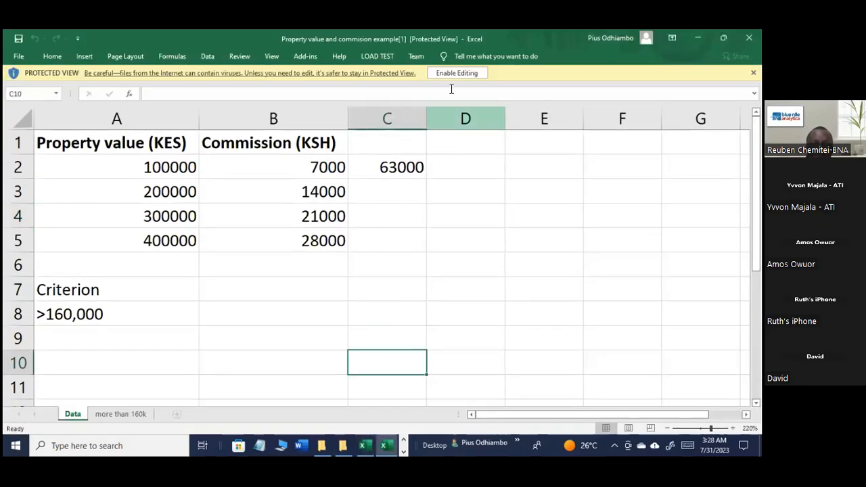
pyautogui.click(482, 73)
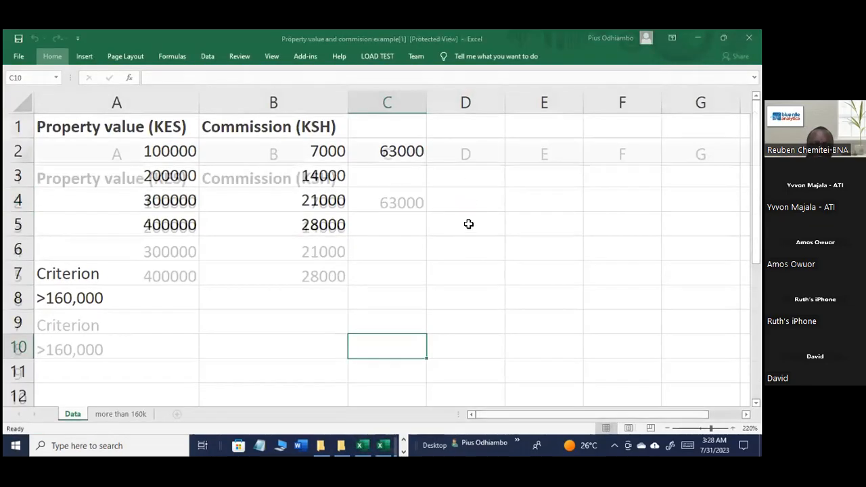
# Step: Examine the SUMIF formulas in cell C2 of the Data sheet and cell D2 of the more than 160k sheet
pyautogui.click(397, 228)
pyautogui.click(406, 207)
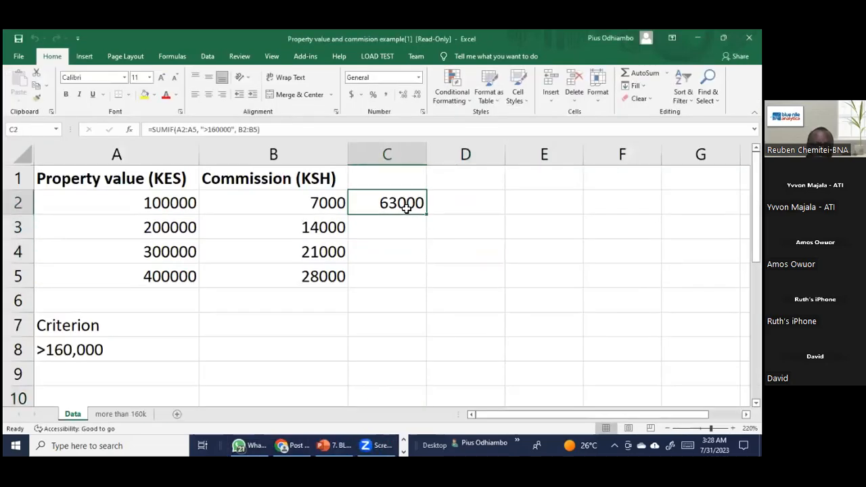
pyautogui.scroll(-2, 280, 275)
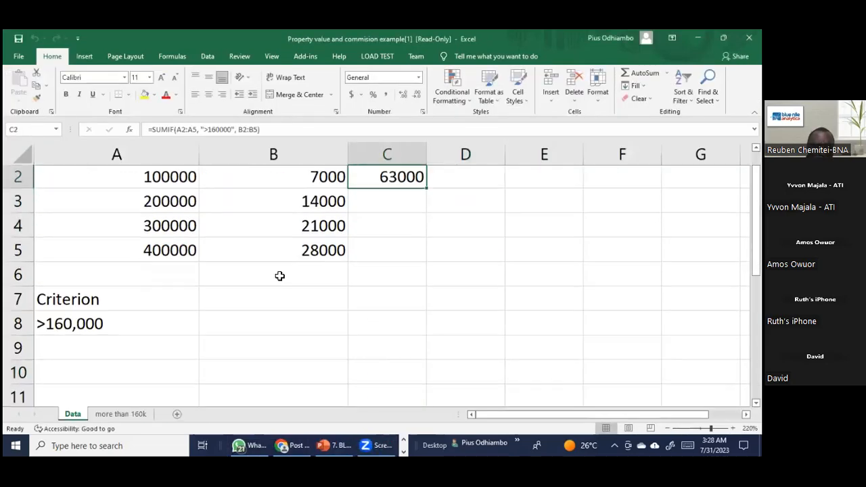
pyautogui.click(113, 415)
pyautogui.click(204, 339)
pyautogui.click(292, 177)
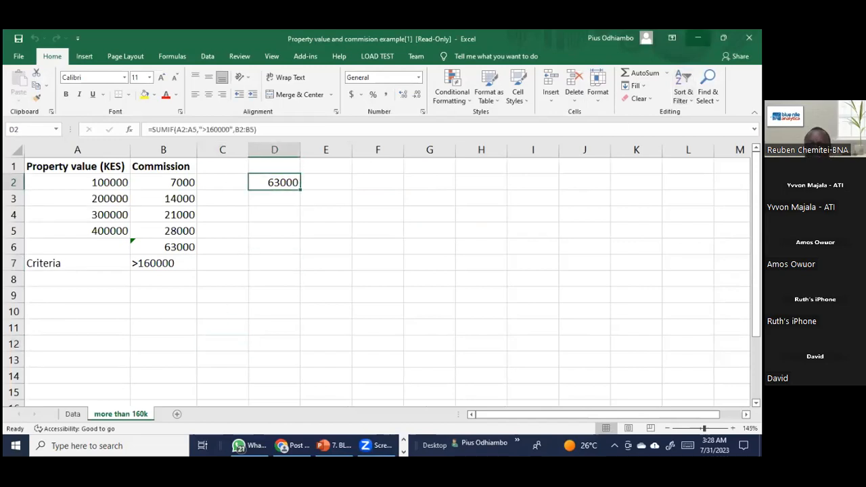
pyautogui.click(698, 38)
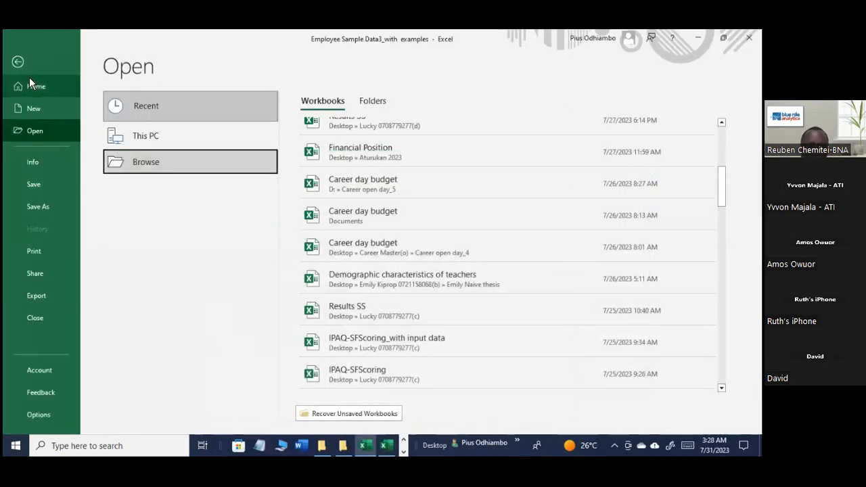
# Step: Look over the Data sheet of Employee Sample Data3_with examples and the open Employee data folder, and return to WhatsApp
pyautogui.click(19, 62)
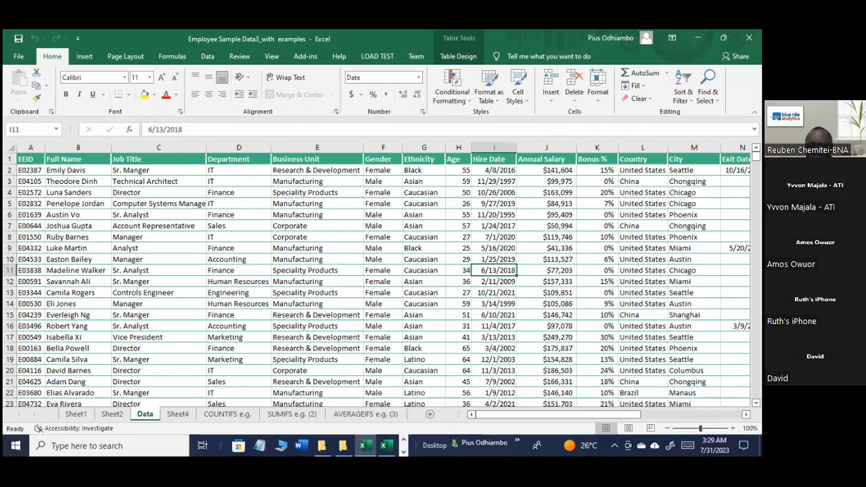
pyautogui.click(426, 326)
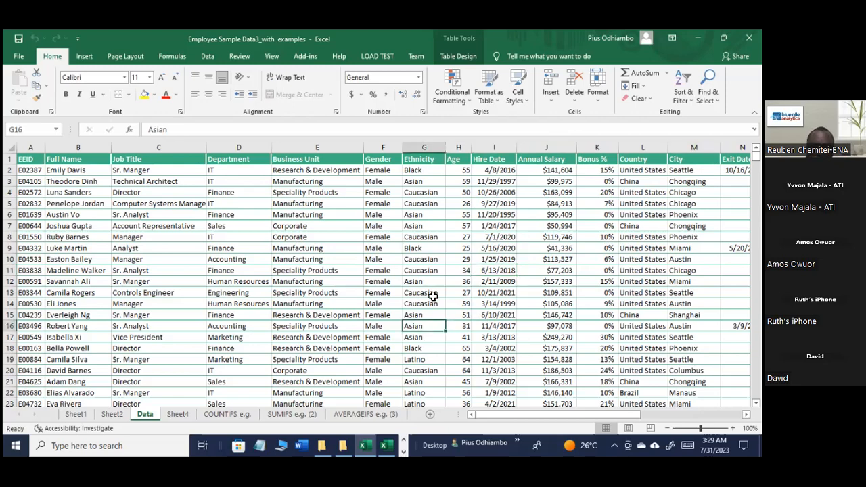
pyautogui.click(338, 449)
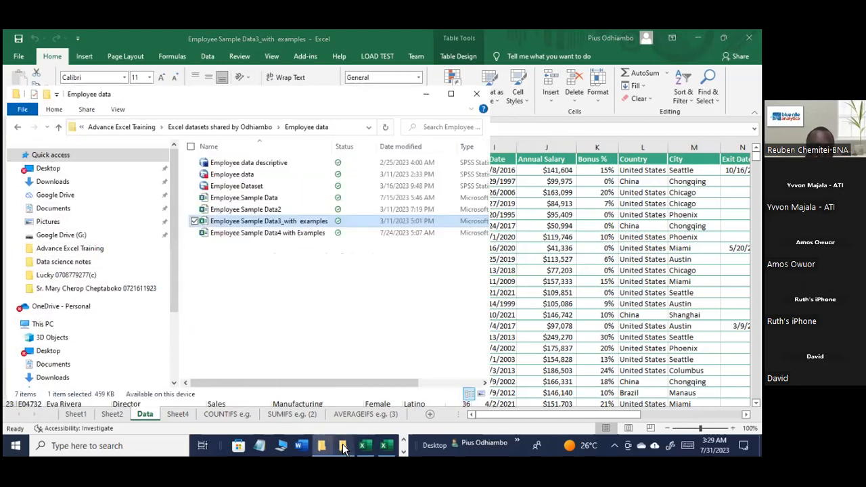
pyautogui.click(343, 448)
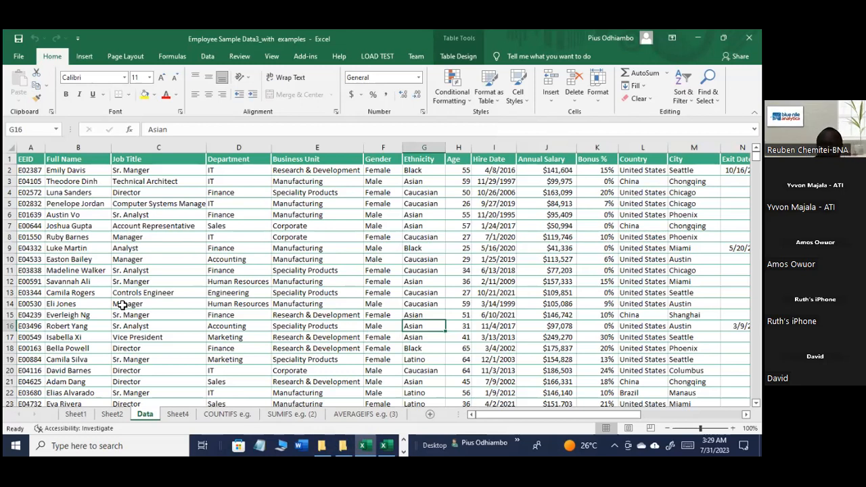
pyautogui.click(359, 316)
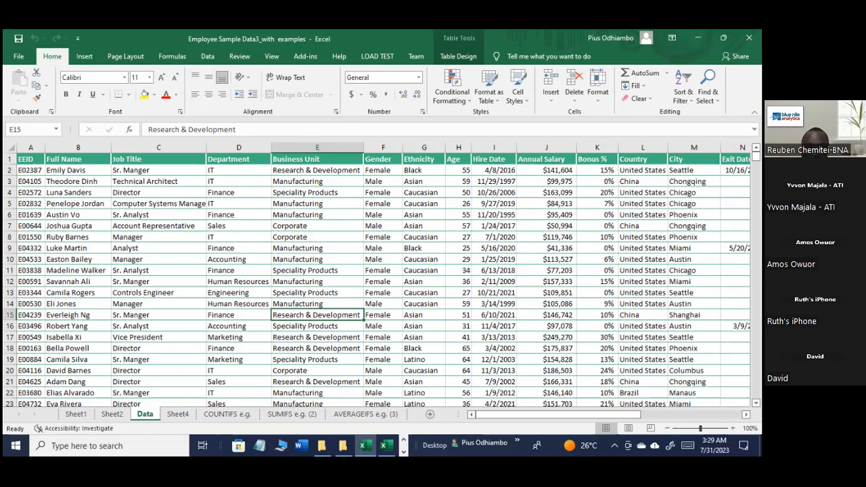
pyautogui.click(699, 37)
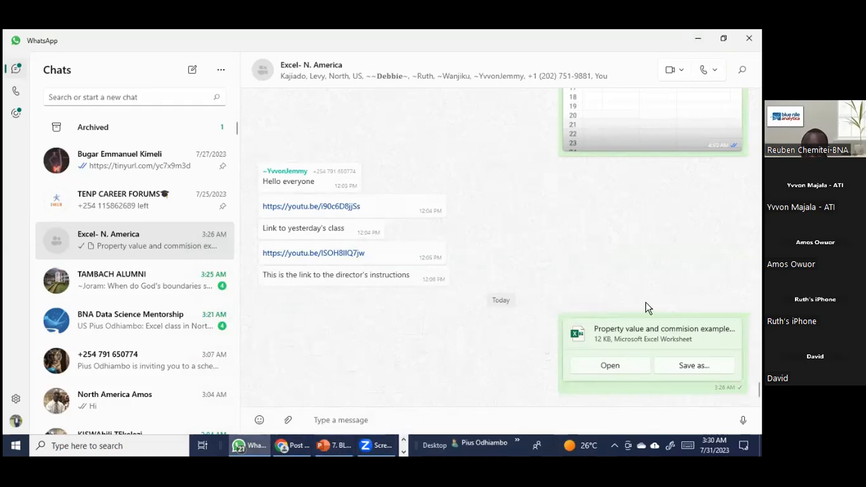
pyautogui.click(286, 419)
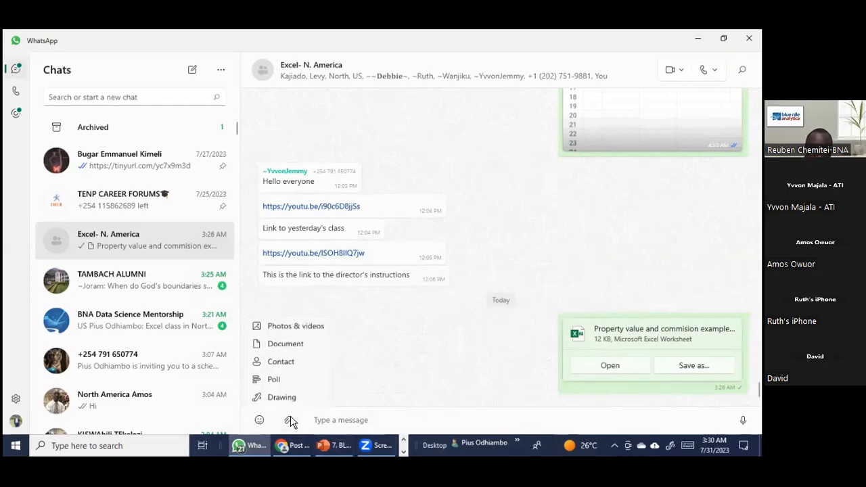
pyautogui.click(308, 351)
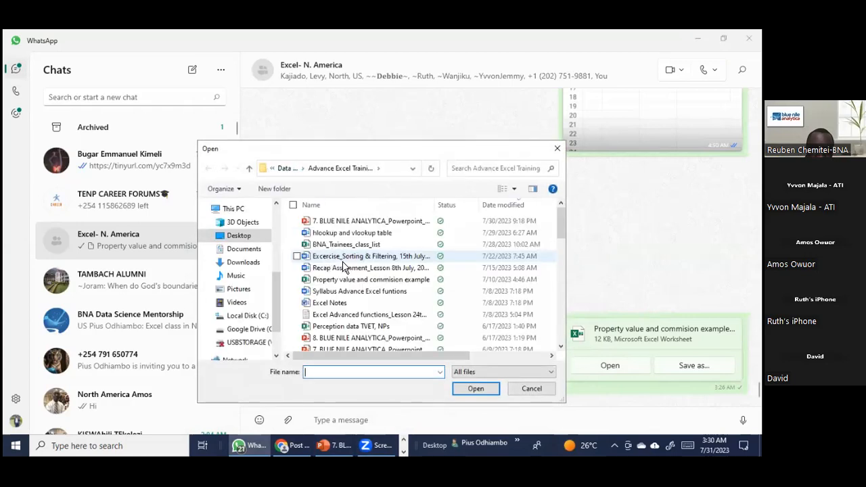
pyautogui.click(366, 327)
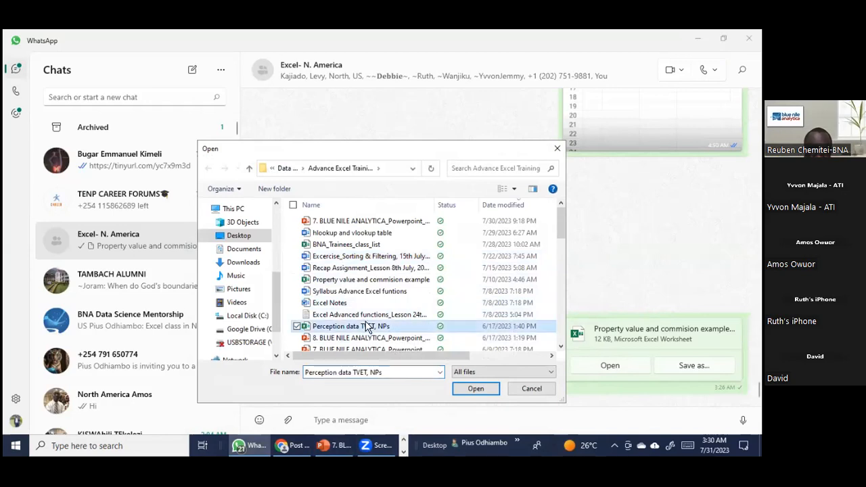
pyautogui.click(373, 269)
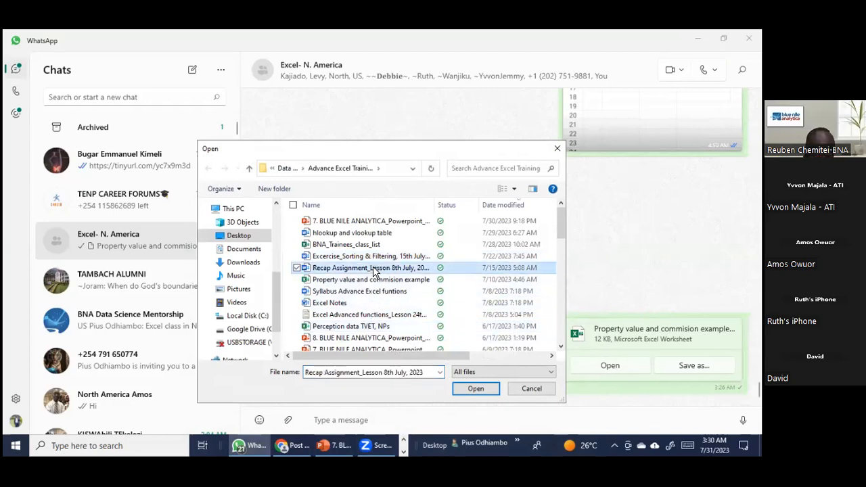
pyautogui.press('h')
pyautogui.press('h')
pyautogui.press('h')
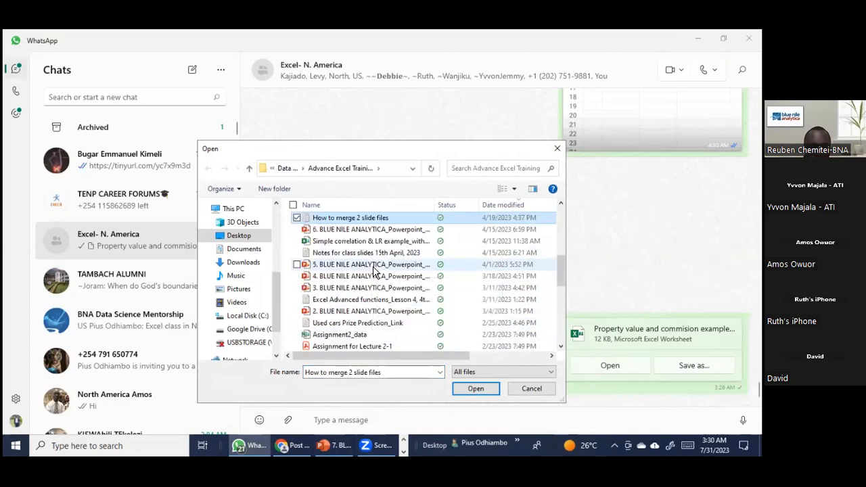
pyautogui.press('h')
pyautogui.press('h')
pyautogui.press('h')
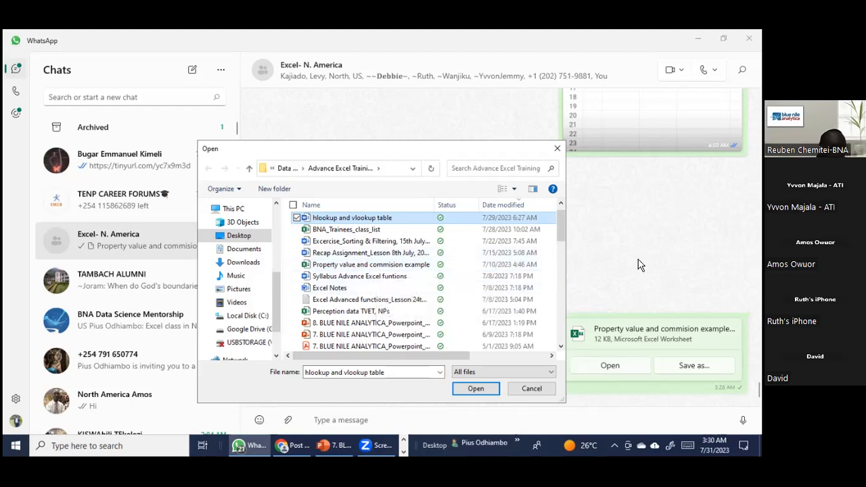
# Step: Locate the HLOOKUP and VLOOKUP Example workbook in the DATA SCIENCE 2023(d) folder on the desktop
pyautogui.press('super+d')
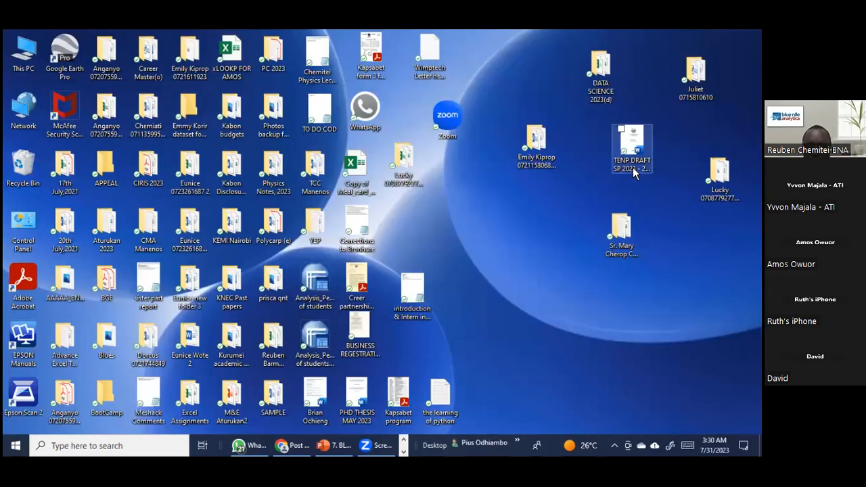
pyautogui.doubleClick(608, 88)
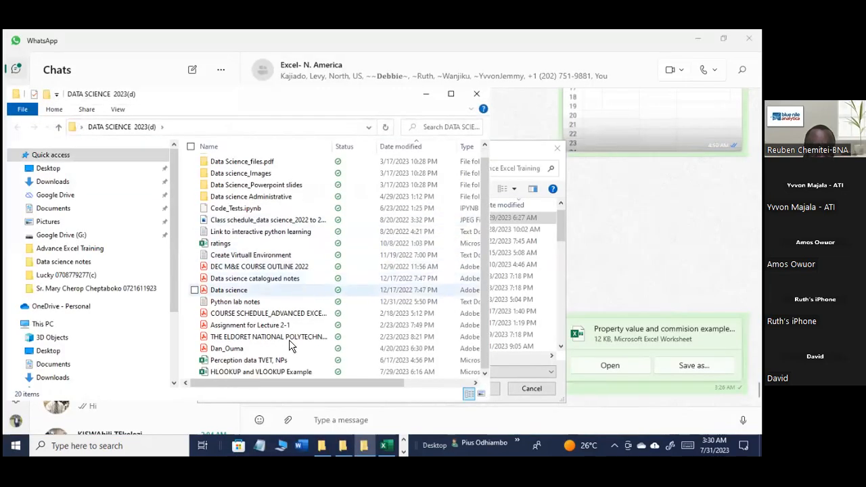
pyautogui.click(293, 372)
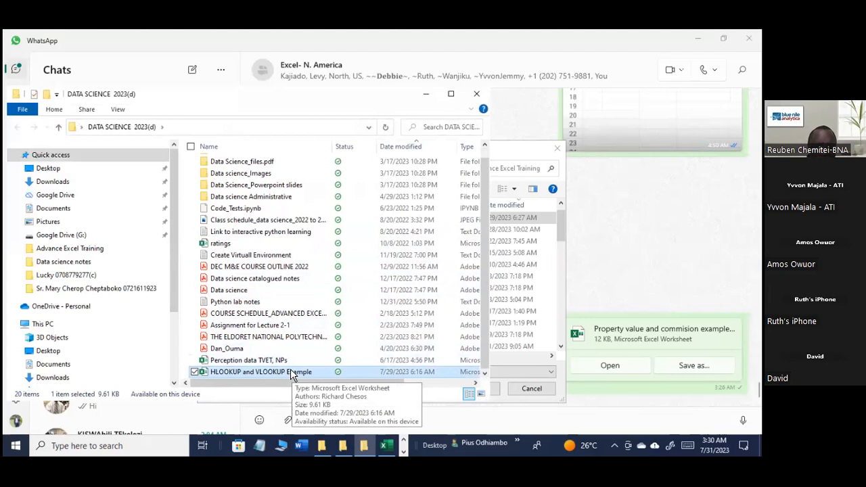
pyautogui.click(479, 97)
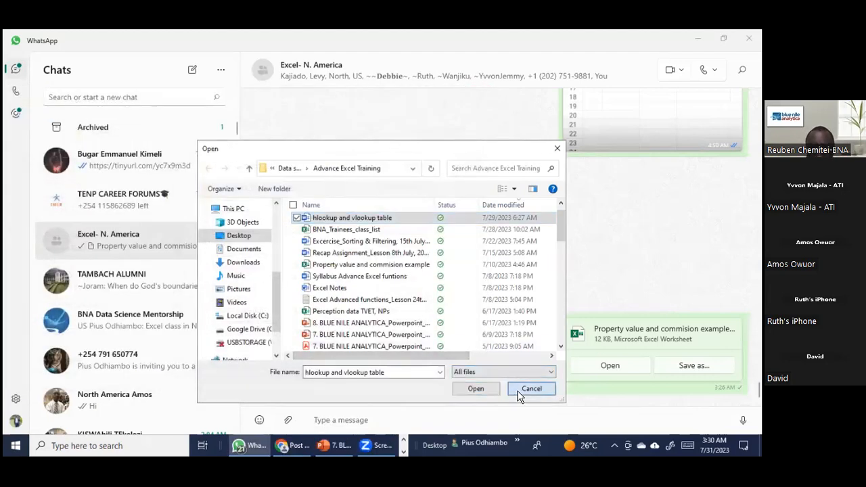
pyautogui.click(523, 393)
pyautogui.click(290, 421)
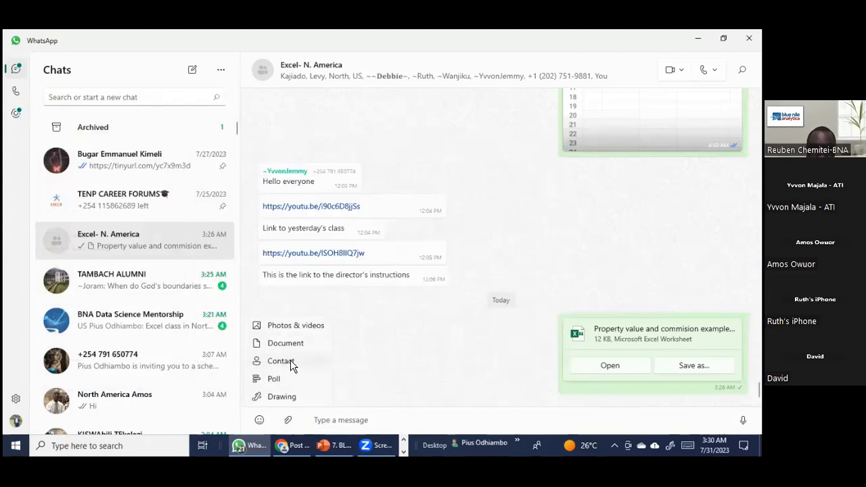
pyautogui.click(290, 360)
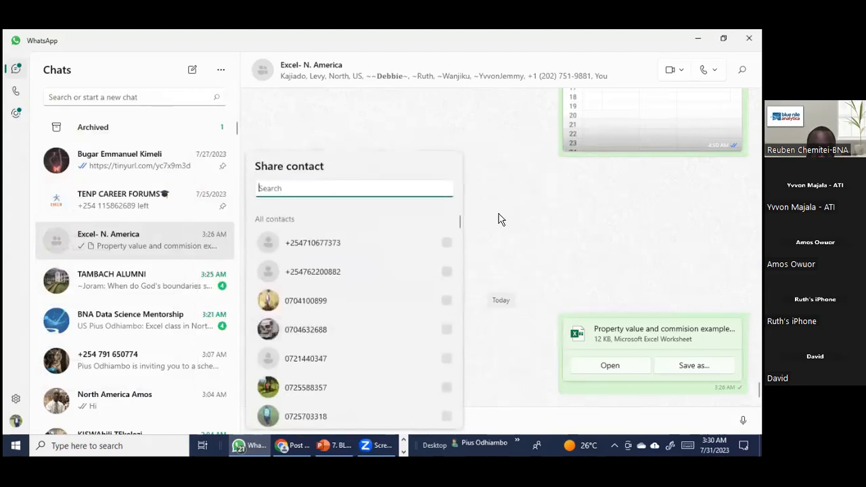
pyautogui.click(498, 219)
pyautogui.click(254, 444)
pyautogui.hotkey('alt', 'Tab')
# Step: Send the HLOOKUP and VLOOKUP Example workbook from the desktop's DATA SCIENCE 2023(d) folder as a document to the Excel- N. America group
pyautogui.click(289, 420)
pyautogui.click(301, 343)
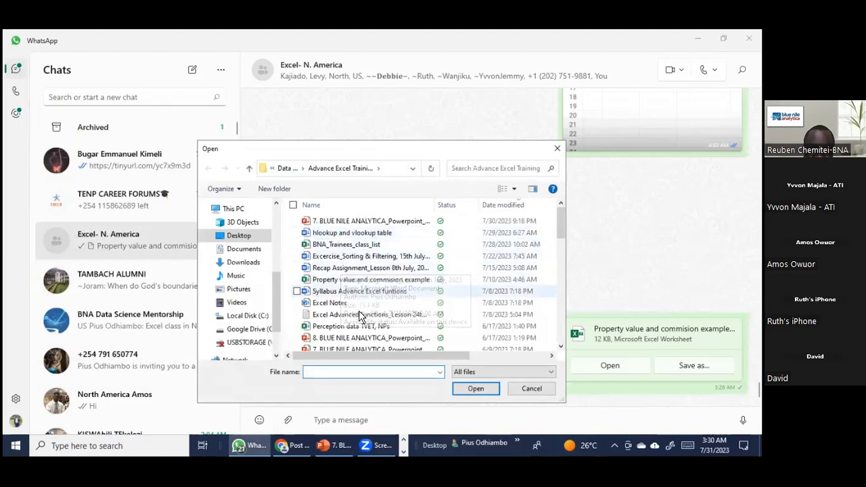
pyautogui.click(287, 168)
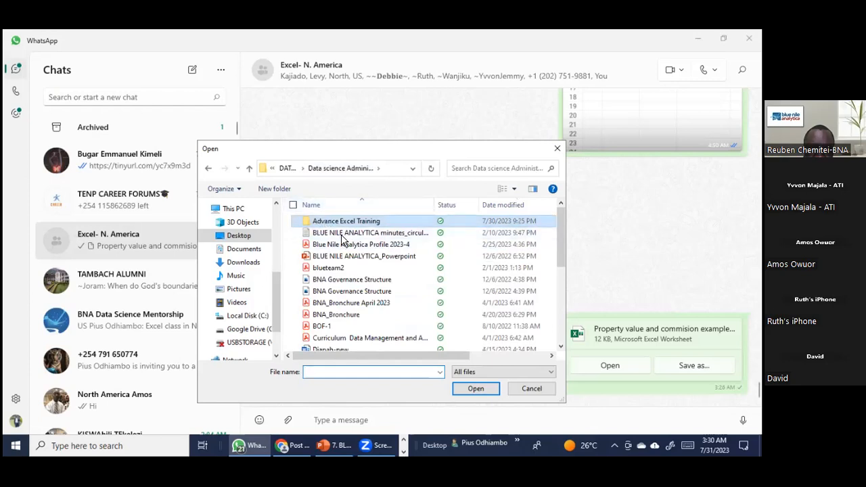
pyautogui.click(249, 168)
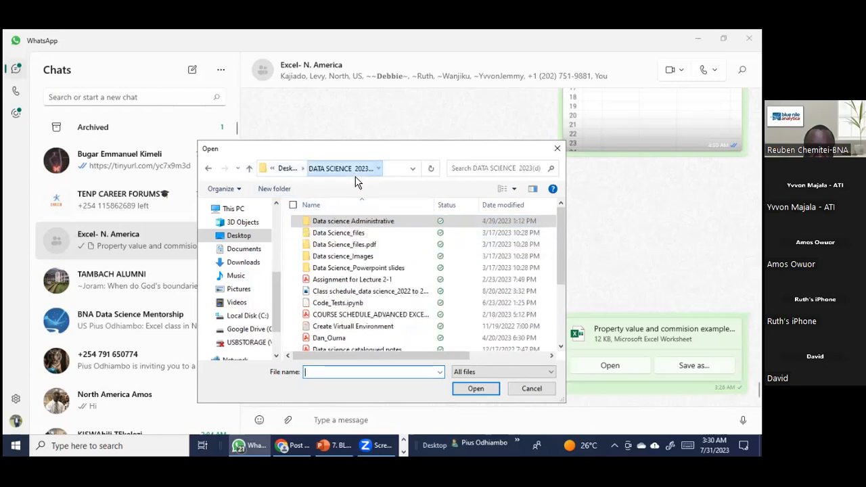
pyautogui.moveTo(559, 257); pyautogui.dragTo(551, 332)
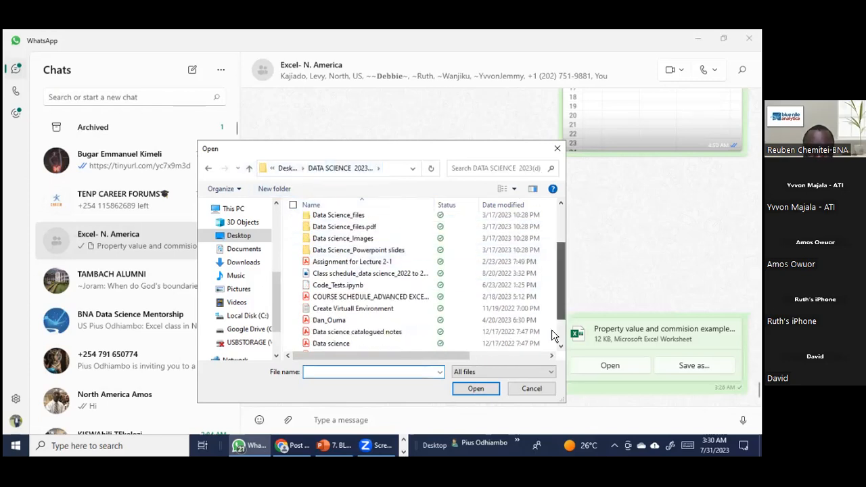
pyautogui.scroll(-3, 552, 329)
pyautogui.click(366, 286)
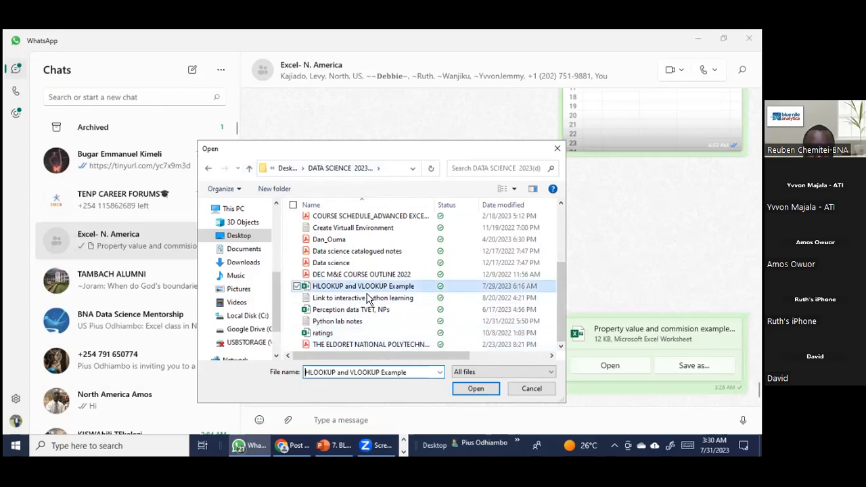
pyautogui.click(518, 389)
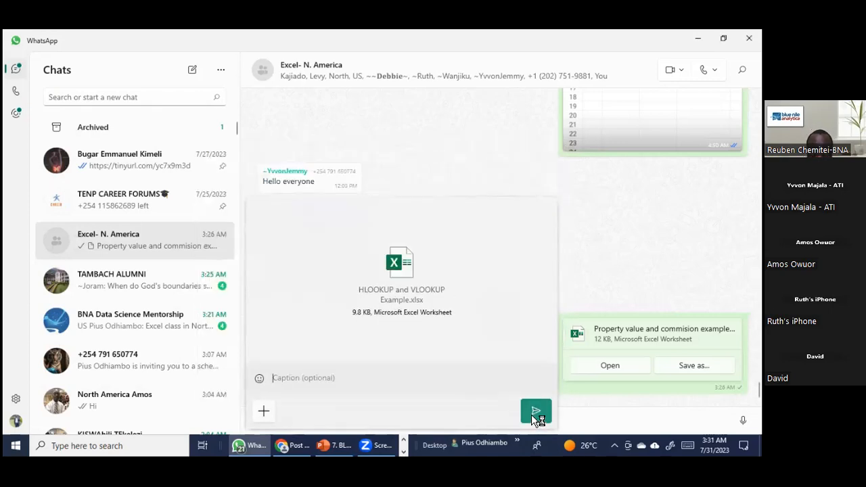
pyautogui.click(534, 412)
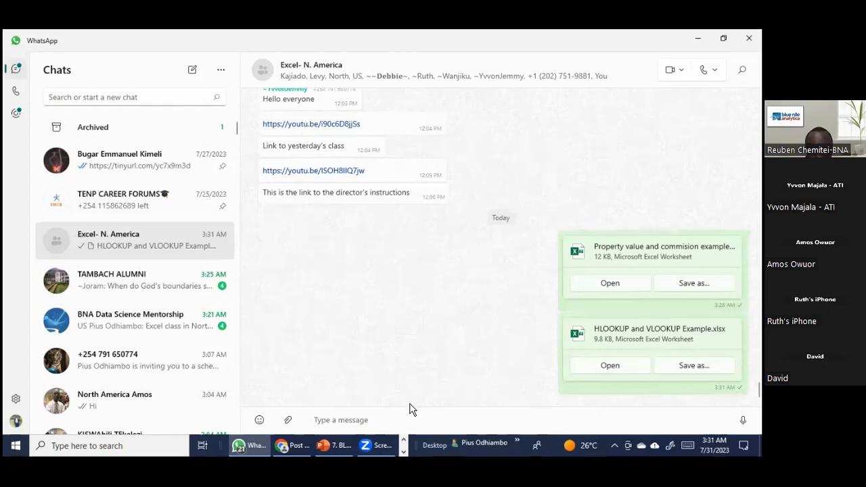
# Step: Switch to the read-only Property value and commision example workbook in Excel and close it
pyautogui.click(404, 441)
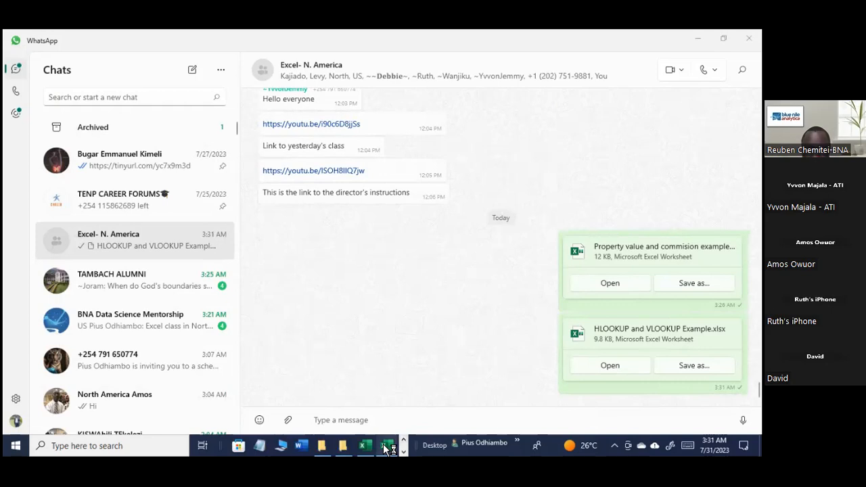
pyautogui.moveTo(384, 446)
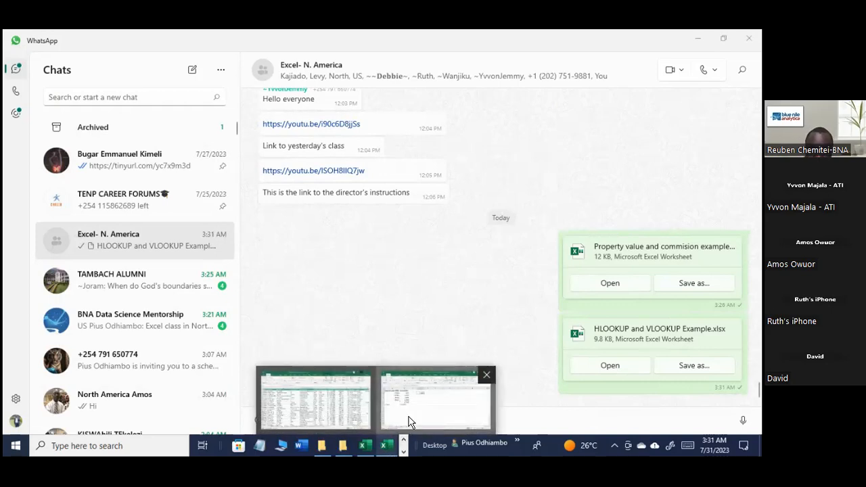
pyautogui.click(408, 420)
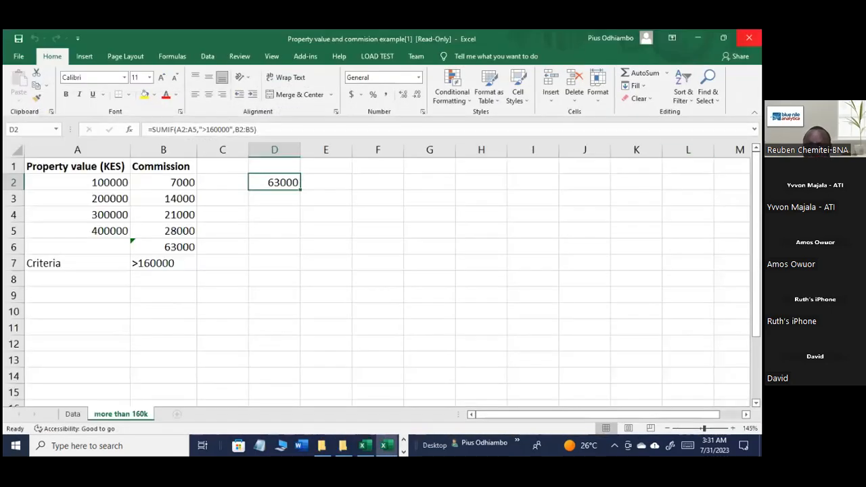
pyautogui.click(749, 38)
# Step: From the Employee Sample Data3_with examples window in Excel, open HLOOKUP and VLOOKUP Example from the DATA SCIENCE 2023(d) folder on the desktop
pyautogui.click(404, 452)
pyautogui.click(404, 441)
pyautogui.click(364, 445)
pyautogui.click(22, 58)
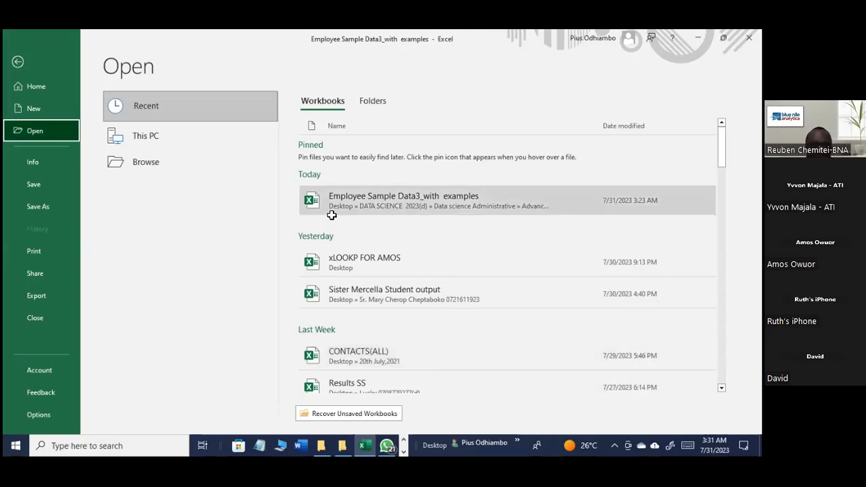
pyautogui.click(159, 165)
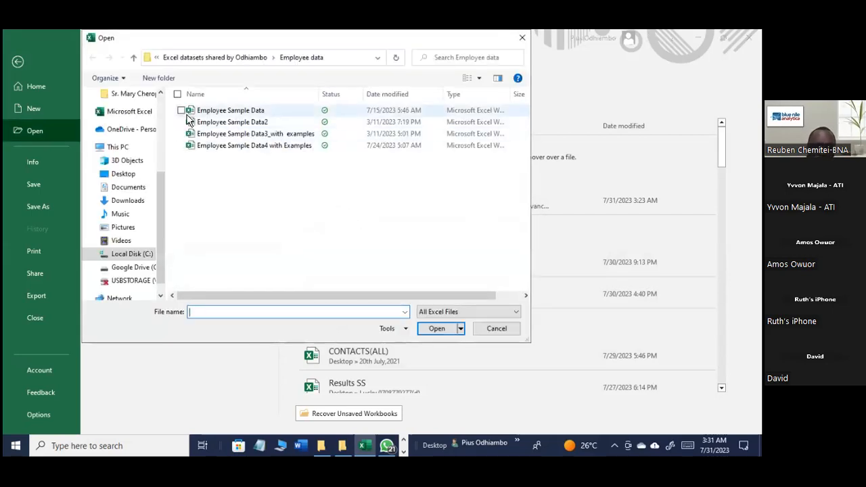
pyautogui.scroll(3, 158, 189)
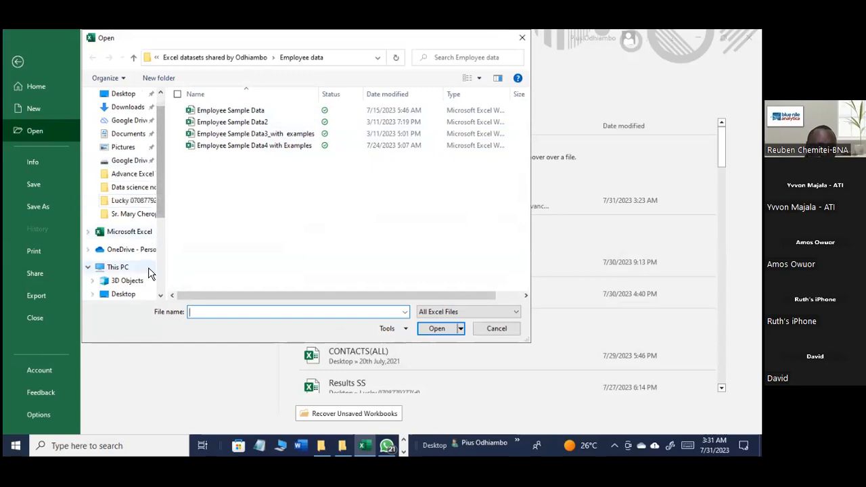
pyautogui.click(128, 133)
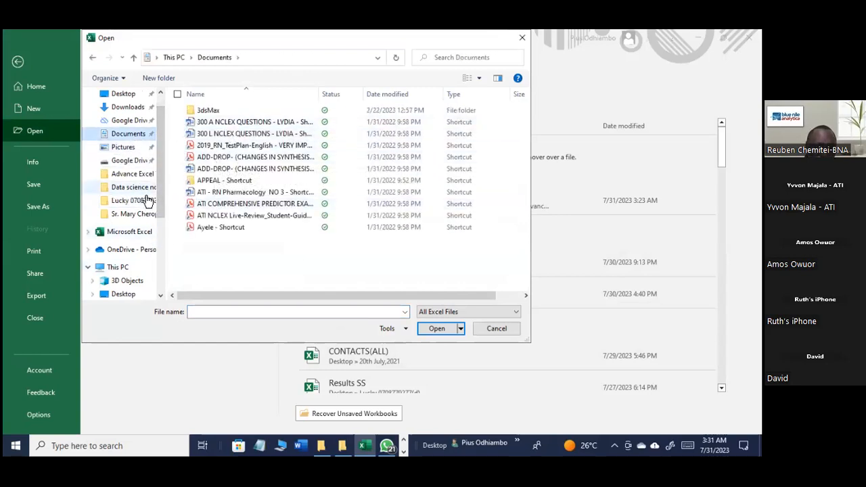
pyautogui.click(127, 95)
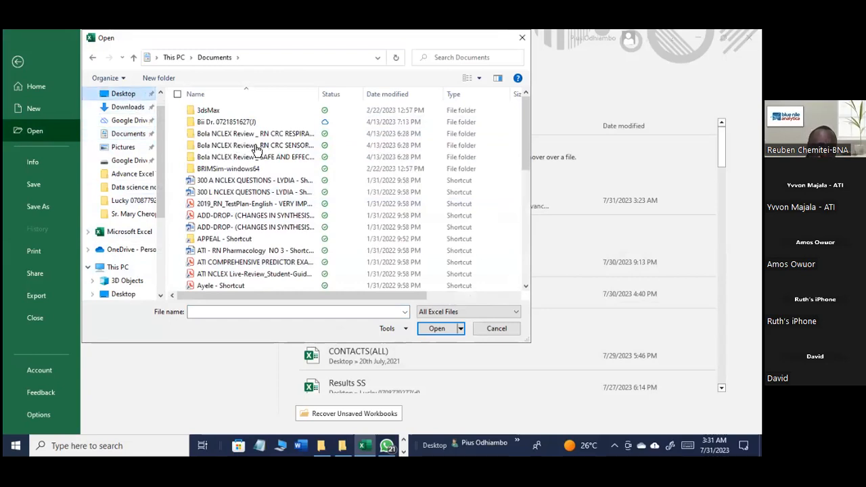
pyautogui.doubleClick(284, 134)
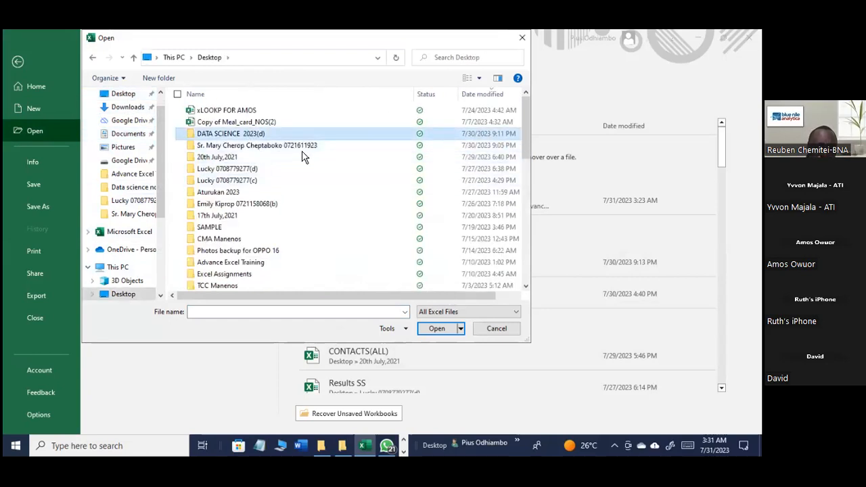
pyautogui.click(266, 169)
pyautogui.click(434, 329)
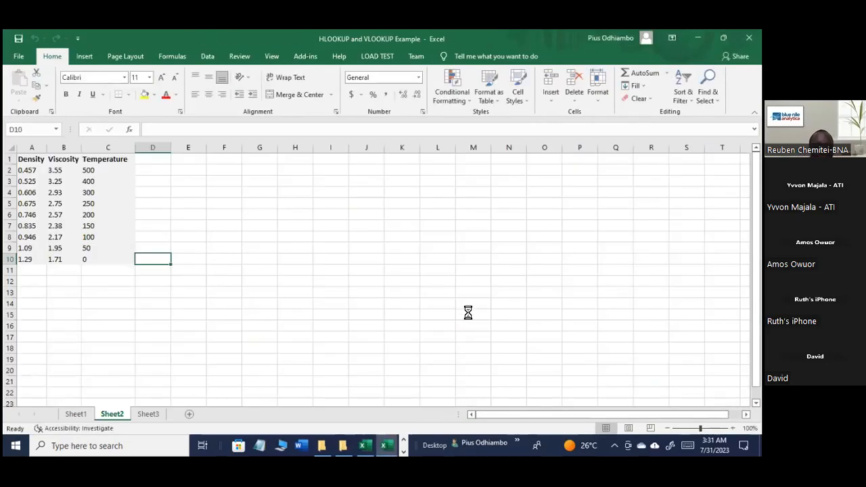
# Step: Look over the Density, Viscosity and Temperature table on Sheet2 and the Axles, Bearings and Bolts table on Sheet1
pyautogui.scroll(2, 471, 312)
pyautogui.scroll(9, 603, 414)
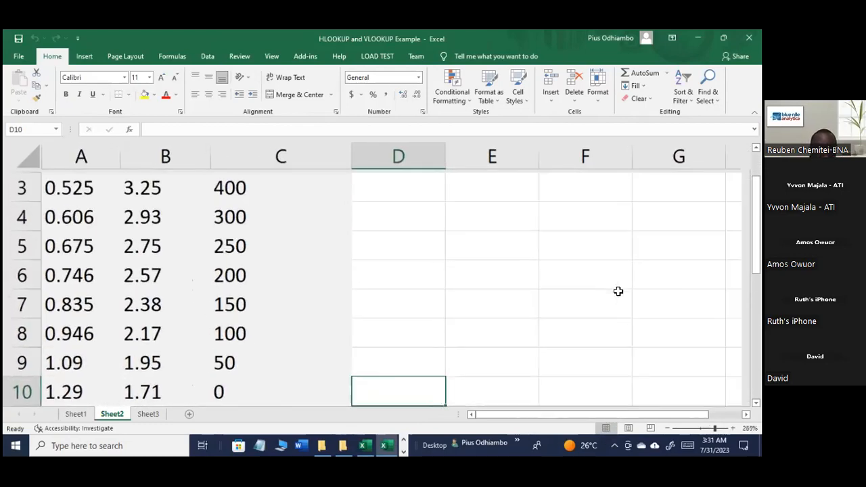
pyautogui.scroll(2, 619, 292)
pyautogui.scroll(-3, 619, 293)
pyautogui.click(68, 415)
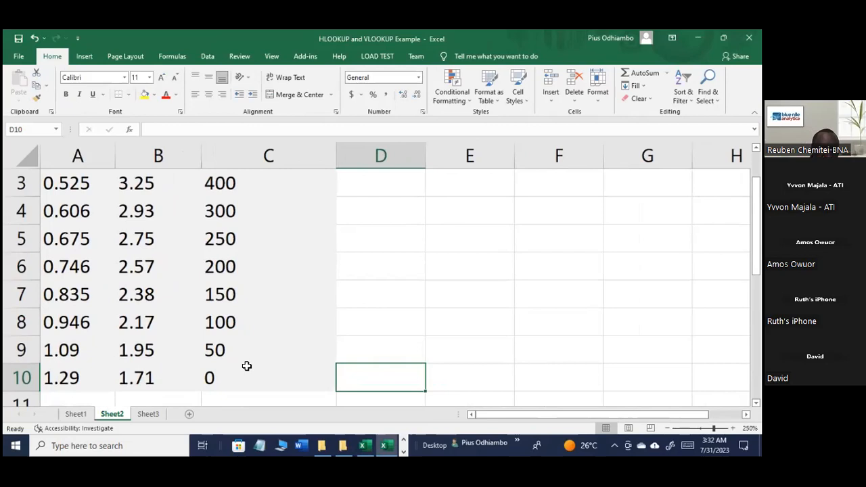
pyautogui.scroll(4, 180, 277)
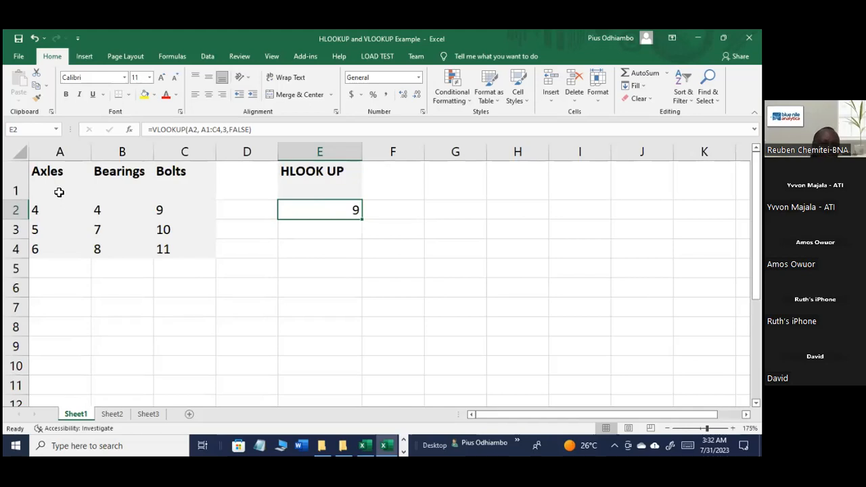
pyautogui.moveTo(22, 185); pyautogui.dragTo(81, 253)
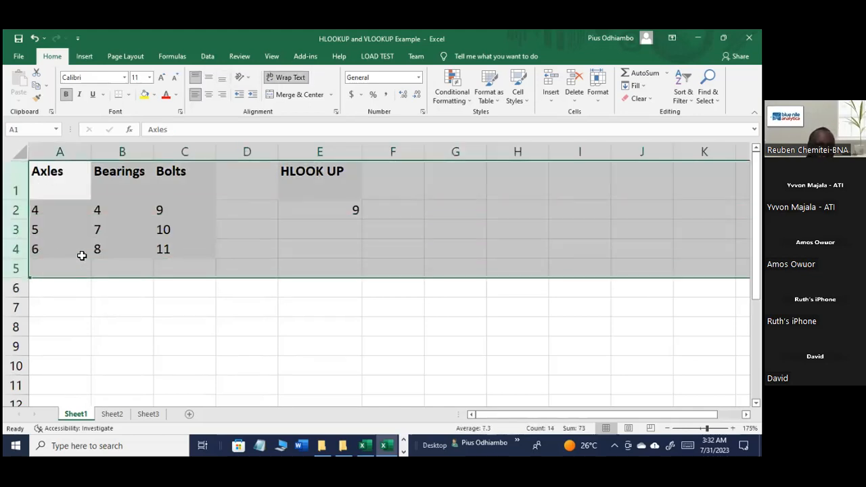
pyautogui.click(81, 253)
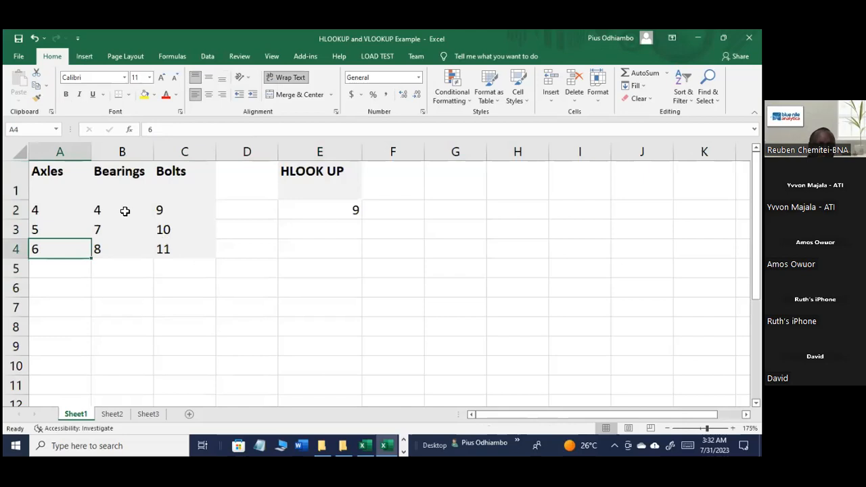
pyautogui.click(21, 179)
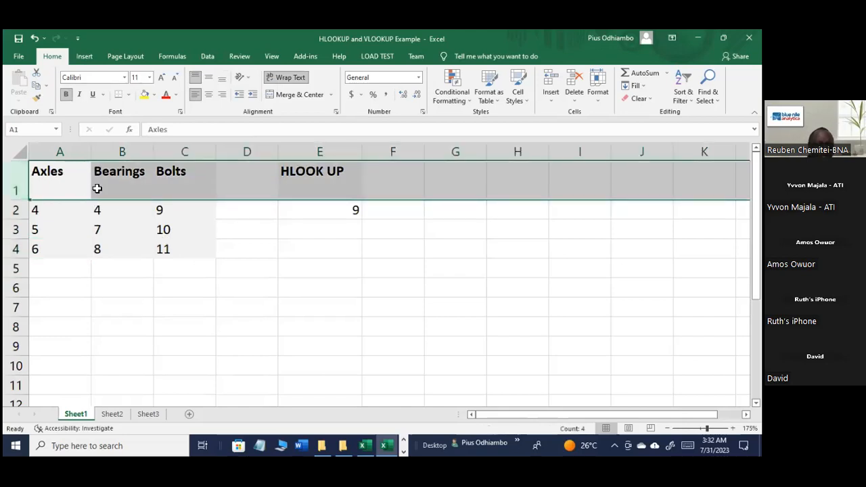
pyautogui.click(101, 231)
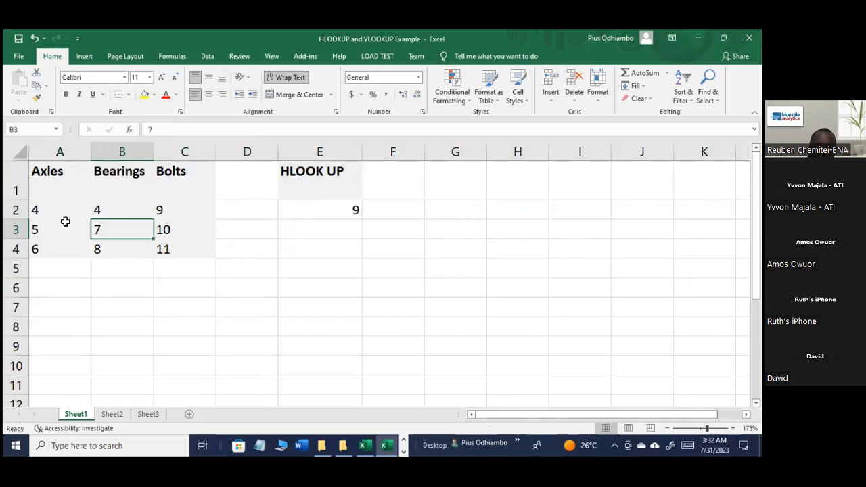
# Step: Clear the VLOOKUP formula from cell E2 below the HLOOK UP heading and reduce the height of row 1
pyautogui.click(303, 210)
pyautogui.moveTo(29, 201); pyautogui.dragTo(32, 186)
pyautogui.press('Delete')
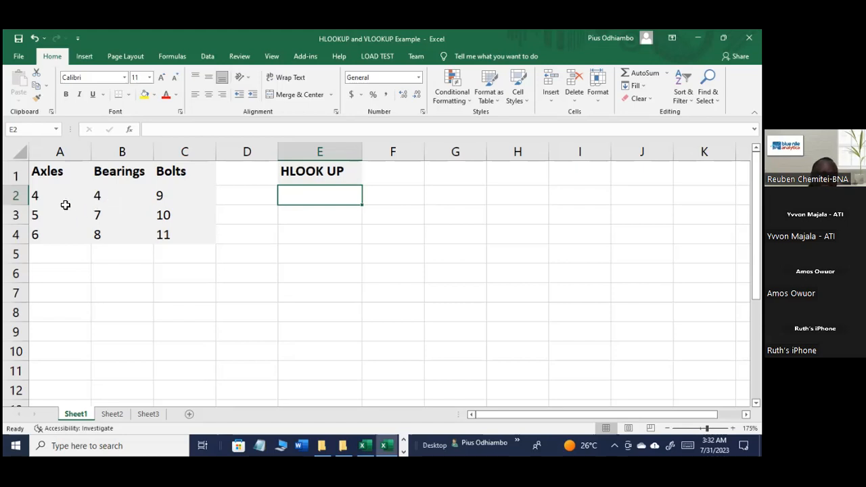
# Step: Look over the Axles, Bearings and Bolts headings and the values listed in rows 2 to 4 beneath them
pyautogui.click(60, 175)
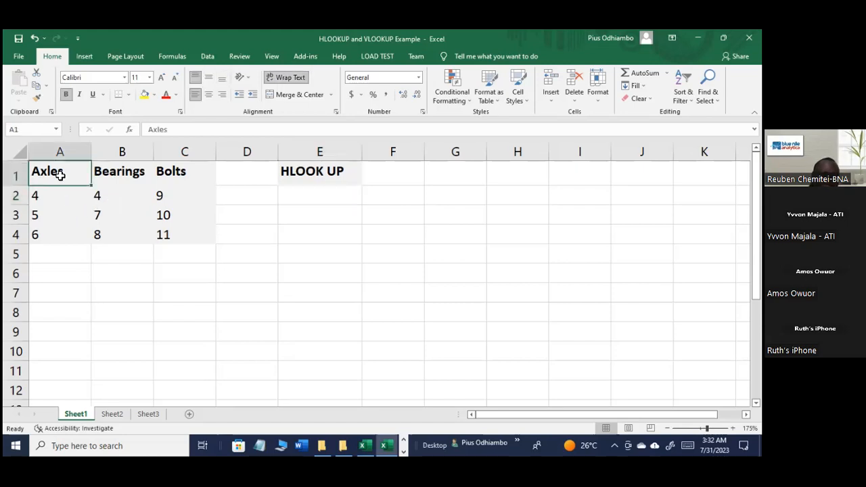
pyautogui.click(133, 178)
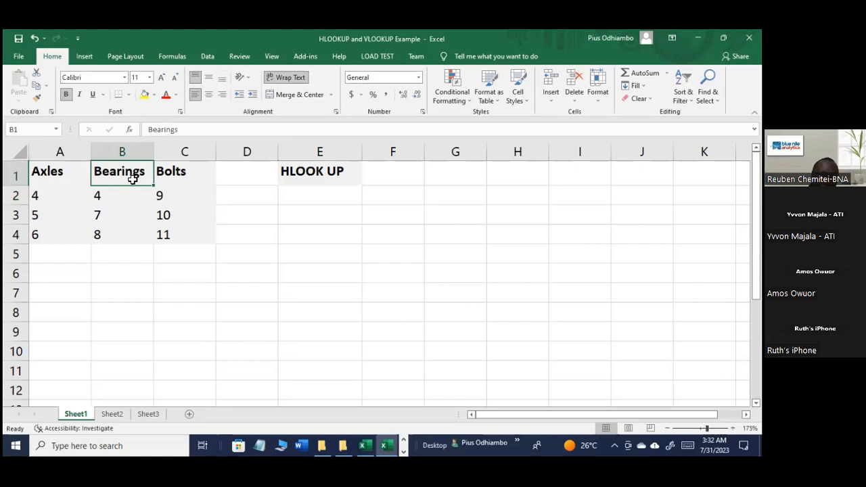
pyautogui.click(192, 179)
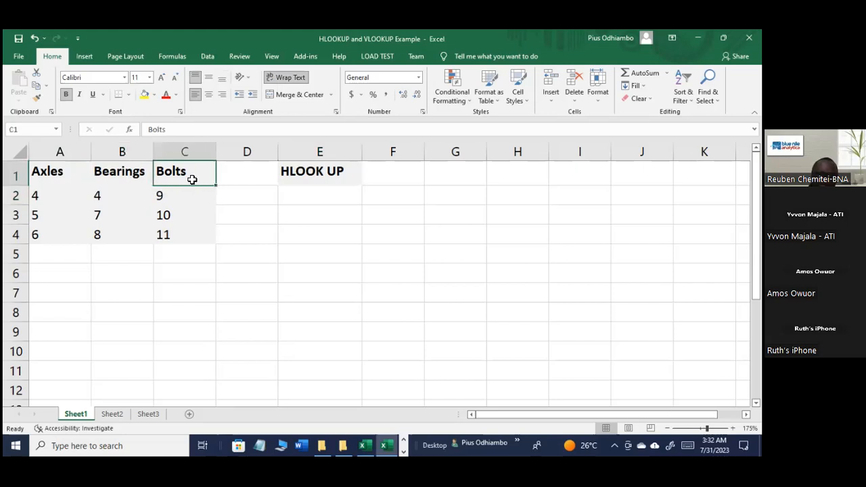
pyautogui.click(42, 202)
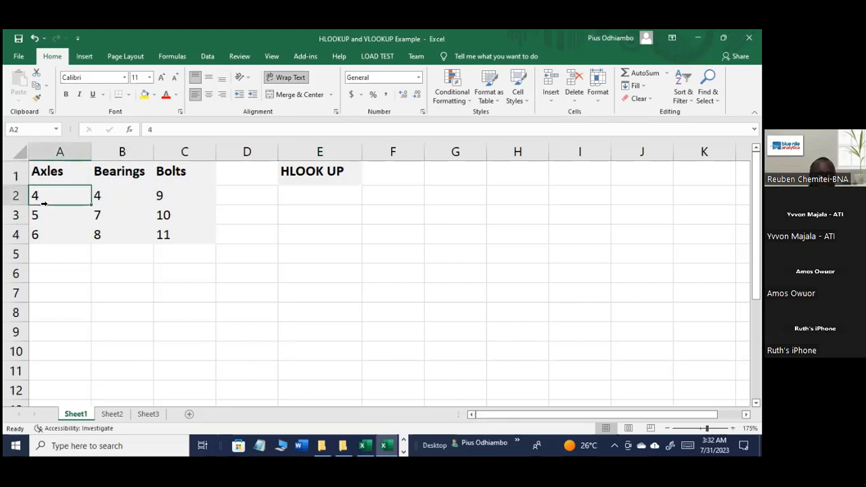
pyautogui.press('Right')
pyautogui.click(51, 172)
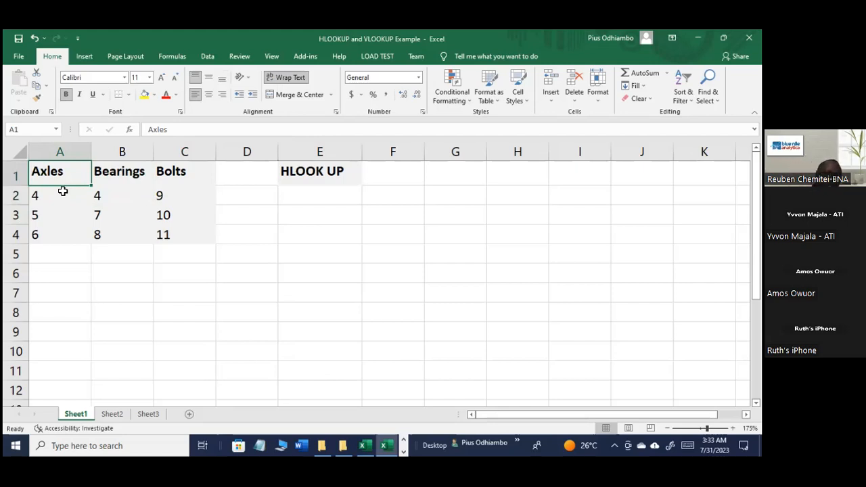
pyautogui.click(64, 196)
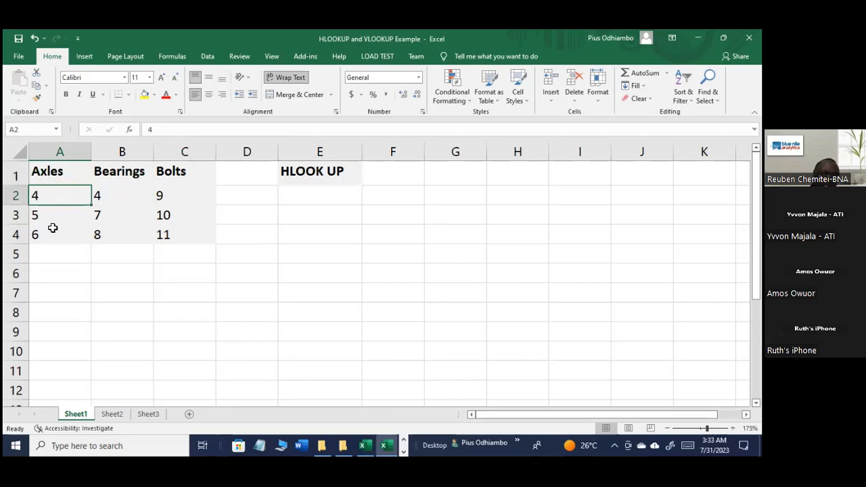
pyautogui.click(53, 221)
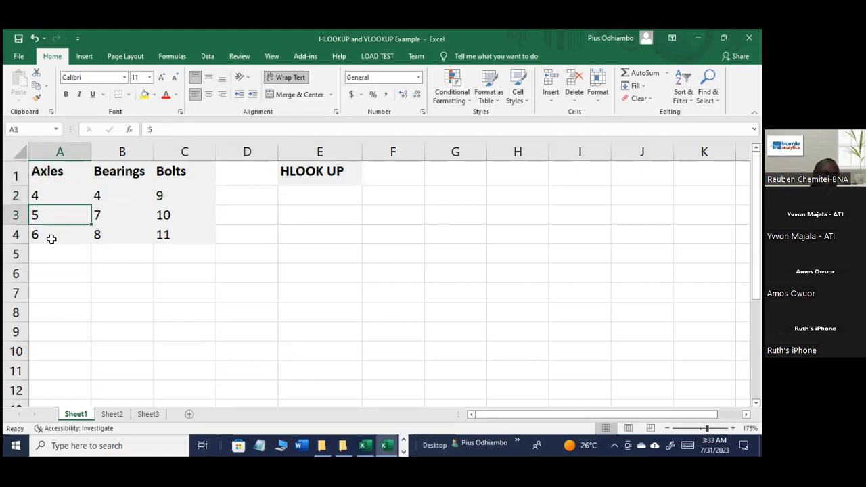
pyautogui.click(51, 238)
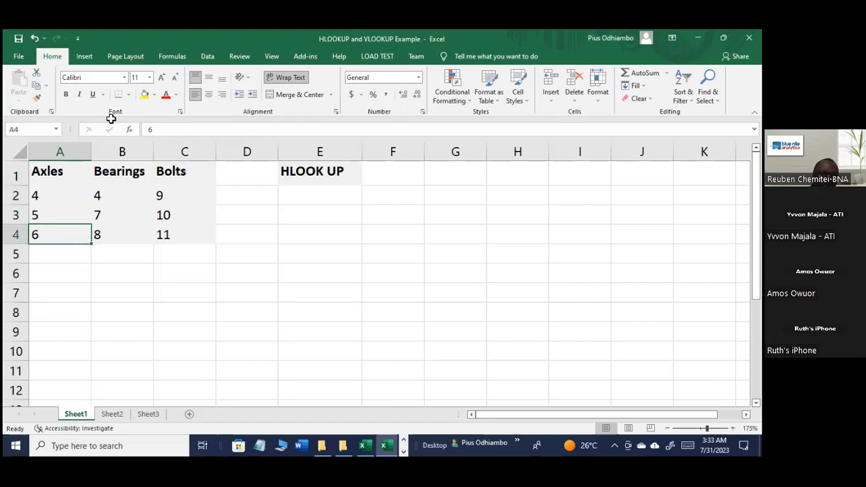
pyautogui.click(113, 195)
pyautogui.click(113, 220)
pyautogui.click(110, 234)
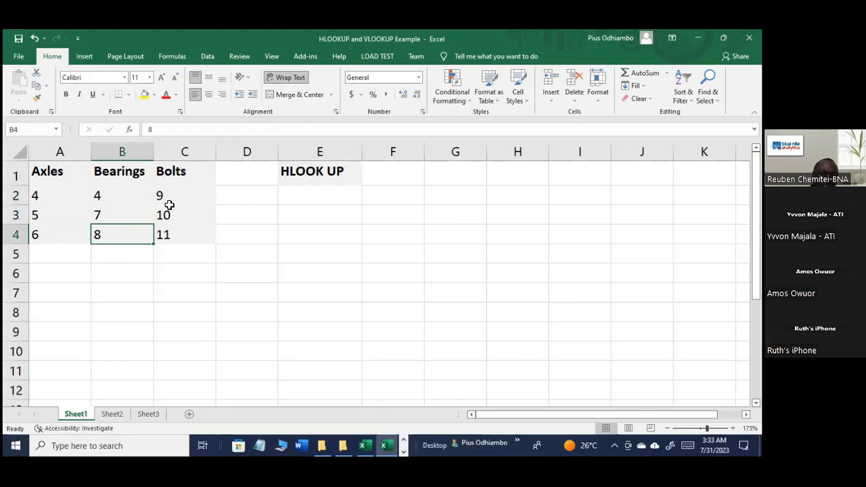
pyautogui.click(167, 208)
pyautogui.click(170, 197)
pyautogui.click(168, 215)
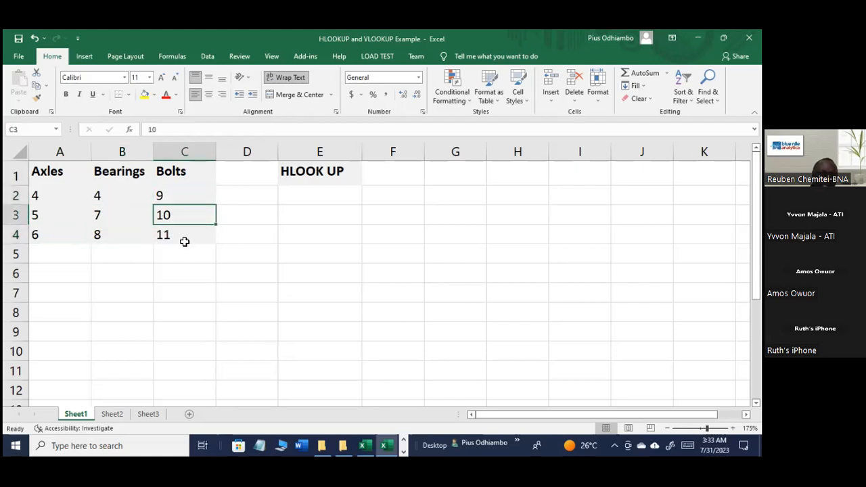
pyautogui.click(188, 239)
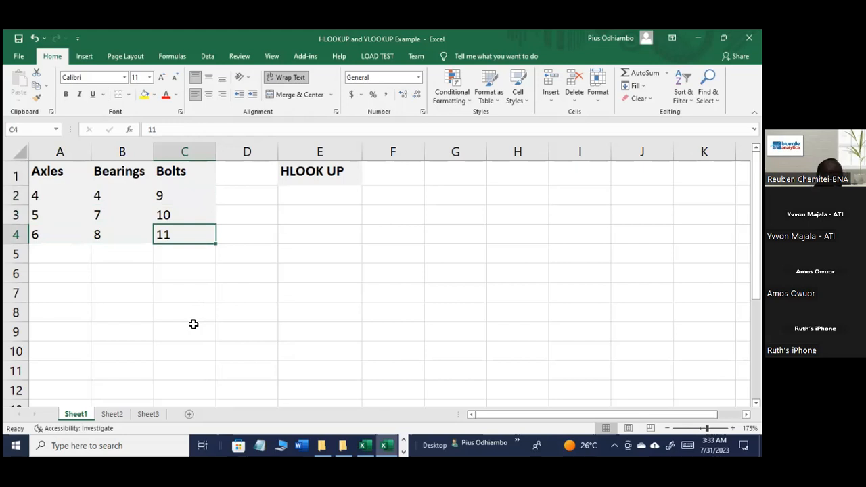
# Step: Change the heading in cell E1 to VLOOK UP
pyautogui.click(301, 173)
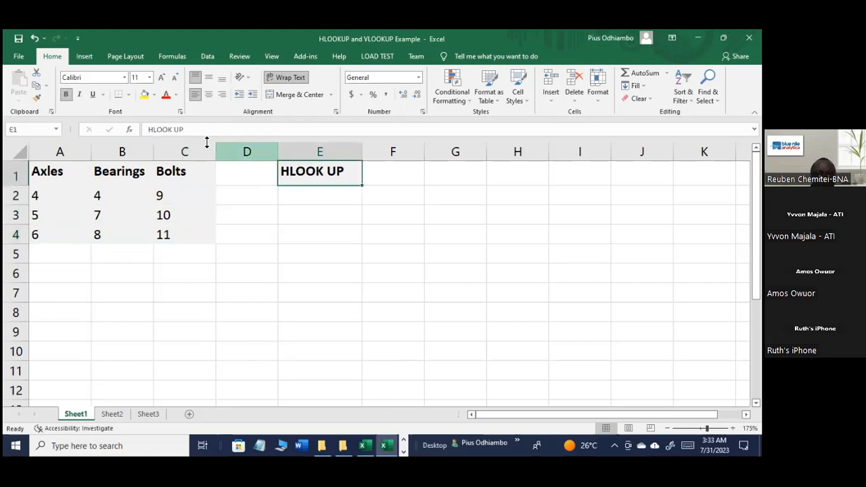
pyautogui.click(150, 129)
pyautogui.press('Delete')
pyautogui.write('V')
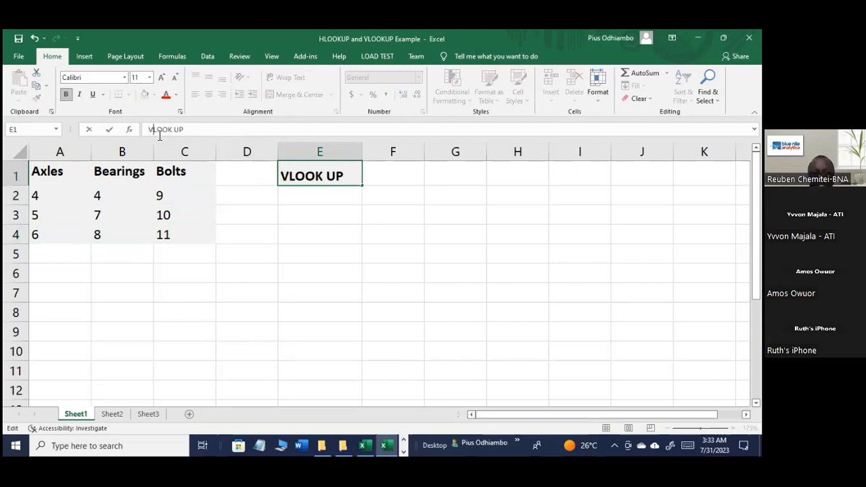
pyautogui.press('Return')
pyautogui.click(313, 174)
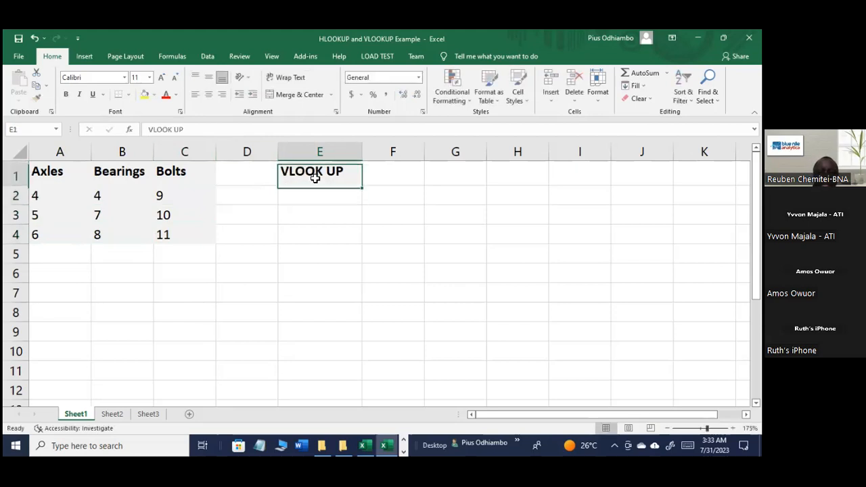
# Step: Enter V-vertical in cell F1 beside the VLOOK UP label
pyautogui.click(402, 190)
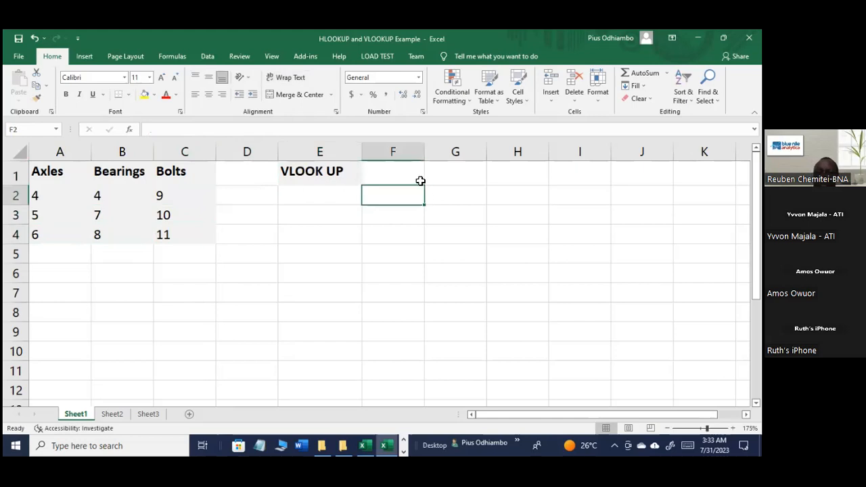
pyautogui.click(420, 181)
pyautogui.write('V-vertica;')
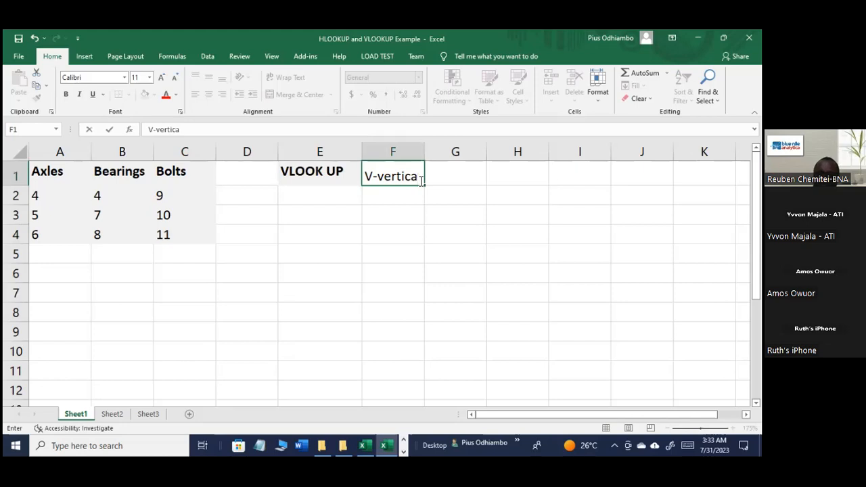
pyautogui.click(469, 197)
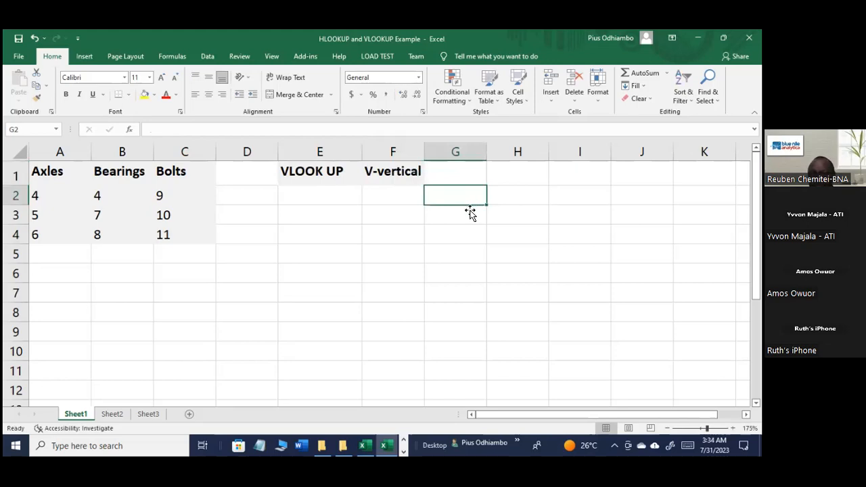
# Step: Fill the VLOOK UP label down into cell E2 and change the copy to HLOOK UP
pyautogui.click(329, 201)
pyautogui.click(335, 177)
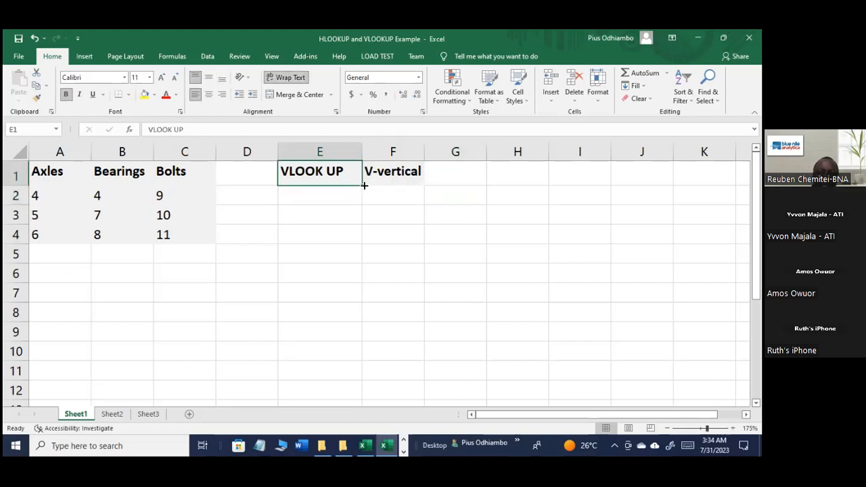
pyautogui.moveTo(363, 185); pyautogui.dragTo(359, 202)
pyautogui.click(356, 201)
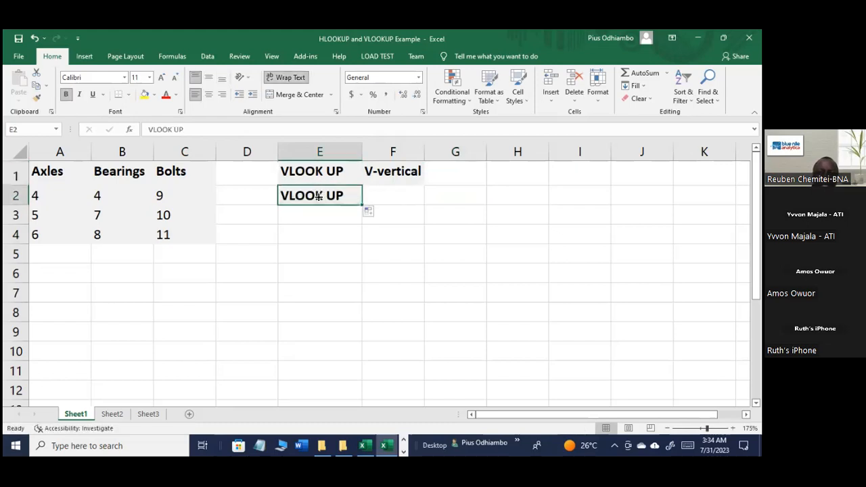
pyautogui.doubleClick(292, 196)
pyautogui.press('BackSpace')
pyautogui.write('H')
# Step: Enter H-Horizontal in cell F2 beside the HLOOK UP label and widen column F to fit it
pyautogui.click(422, 197)
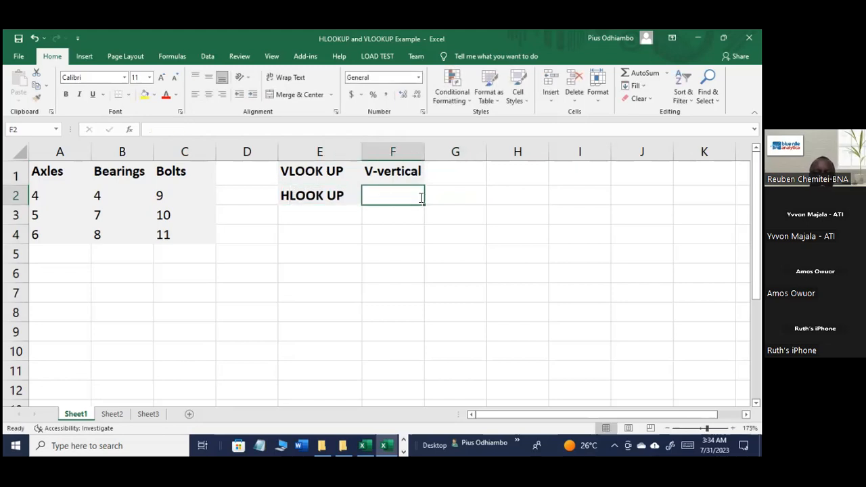
pyautogui.write('H')
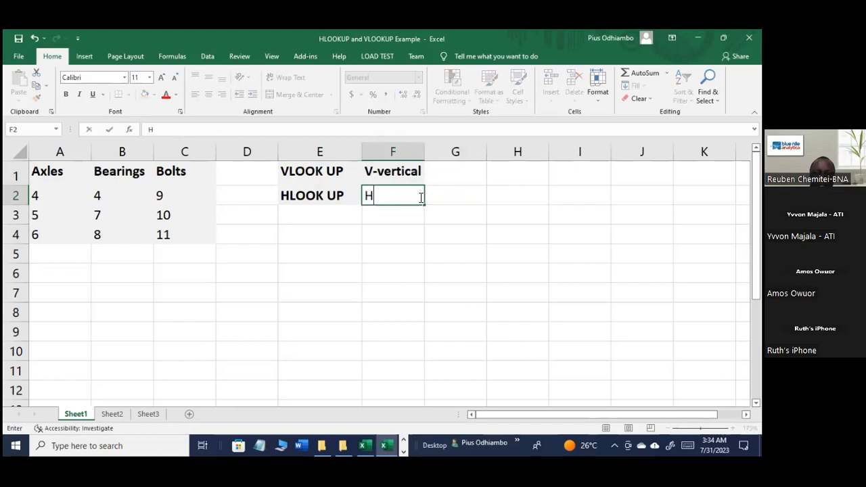
pyautogui.write('-Horizontal')
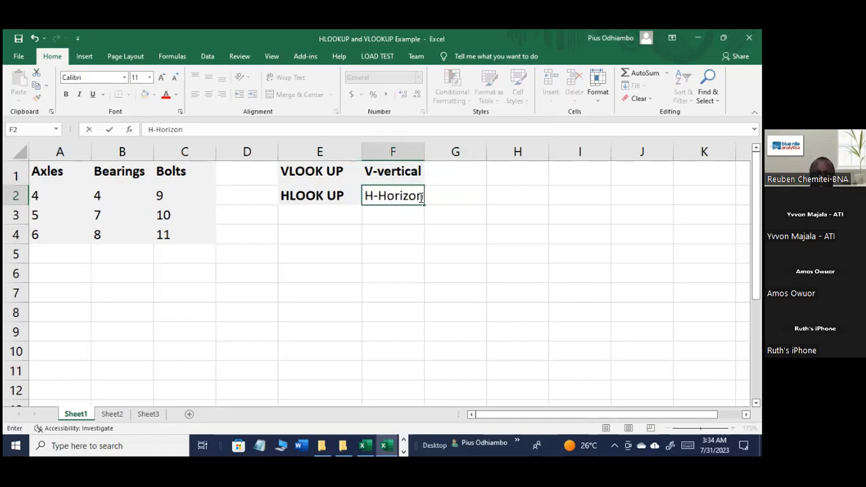
pyautogui.press('Return')
pyautogui.scroll(-1, 463, 196)
pyautogui.scroll(1, 434, 256)
pyautogui.moveTo(425, 151); pyautogui.dragTo(452, 151)
pyautogui.click(420, 177)
pyautogui.click(420, 190)
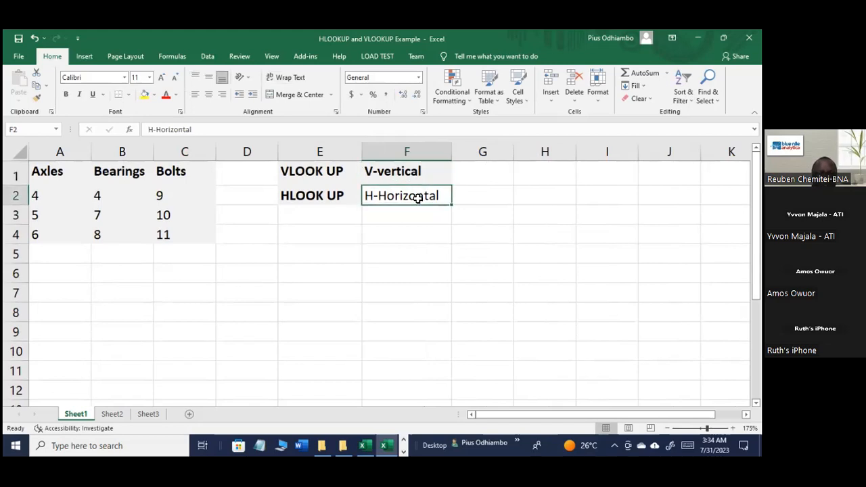
# Step: Move the lookup labels block E1:F2 to H1:I2, away from the parts table
pyautogui.click(415, 230)
pyautogui.moveTo(337, 176); pyautogui.dragTo(623, 197)
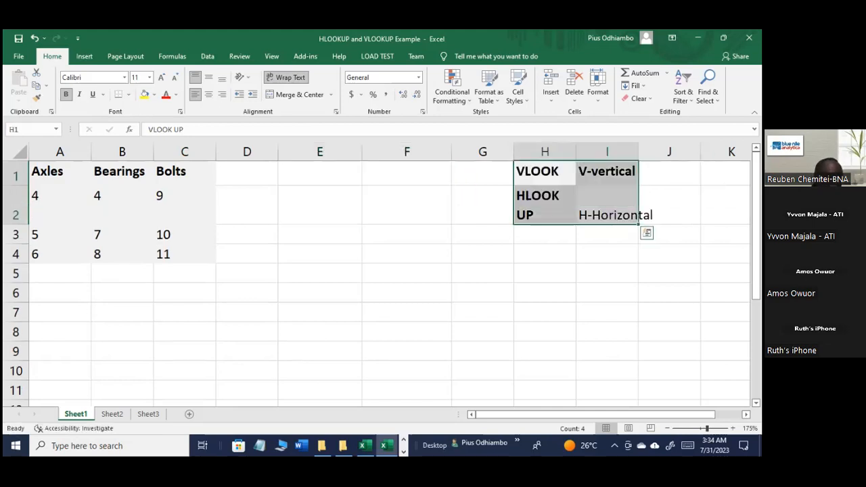
pyautogui.click(642, 207)
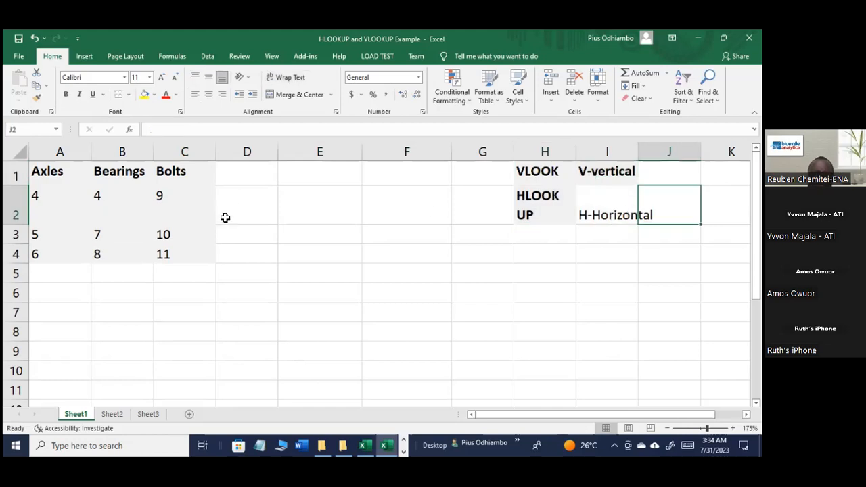
pyautogui.click(264, 181)
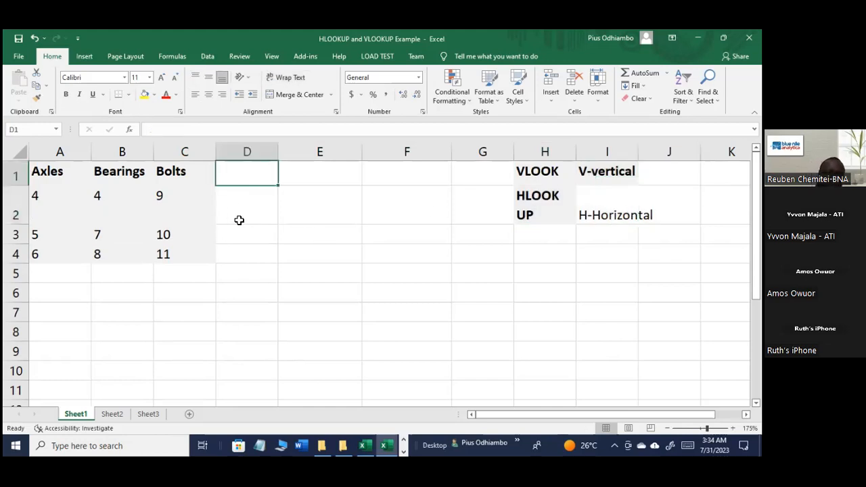
pyautogui.click(260, 219)
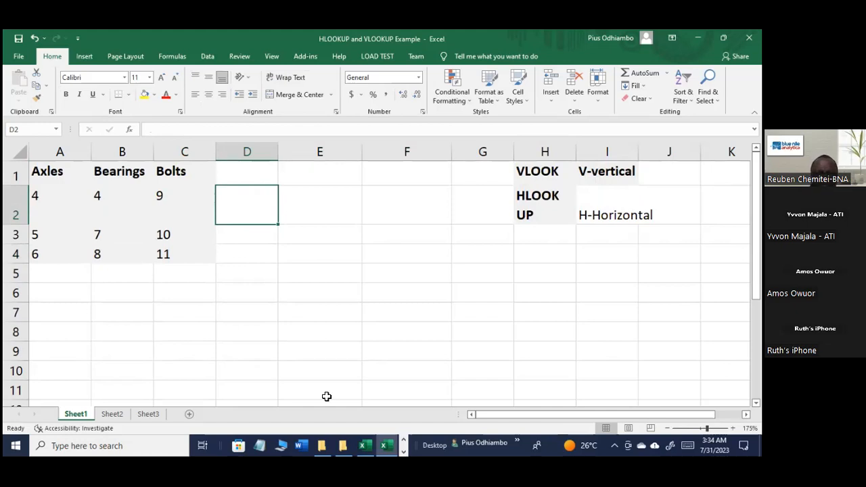
# Step: Switch to the BLUE NILE ANALYTICA presentation in PowerPoint and show slide 70, VLOOKUP Syntax
pyautogui.click(402, 451)
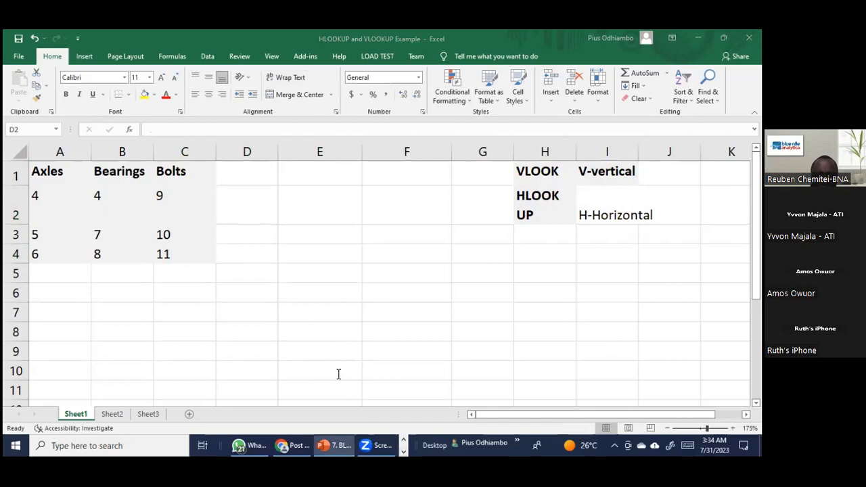
pyautogui.click(333, 445)
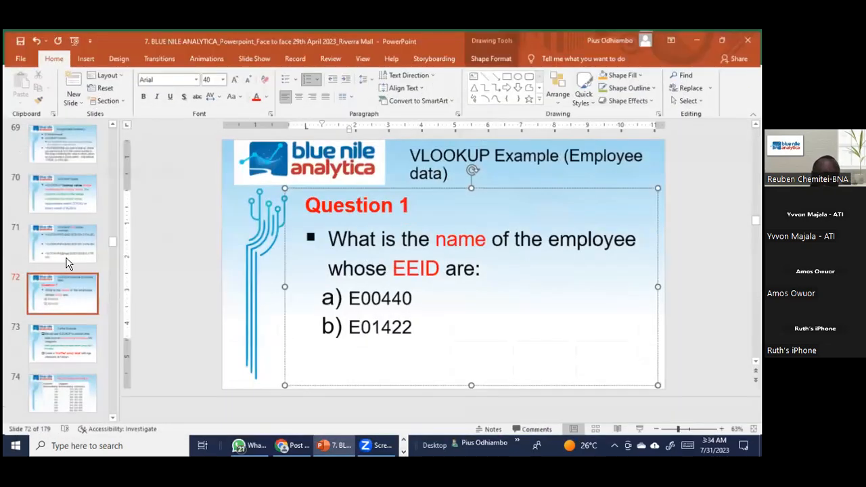
pyautogui.click(89, 235)
pyautogui.click(78, 202)
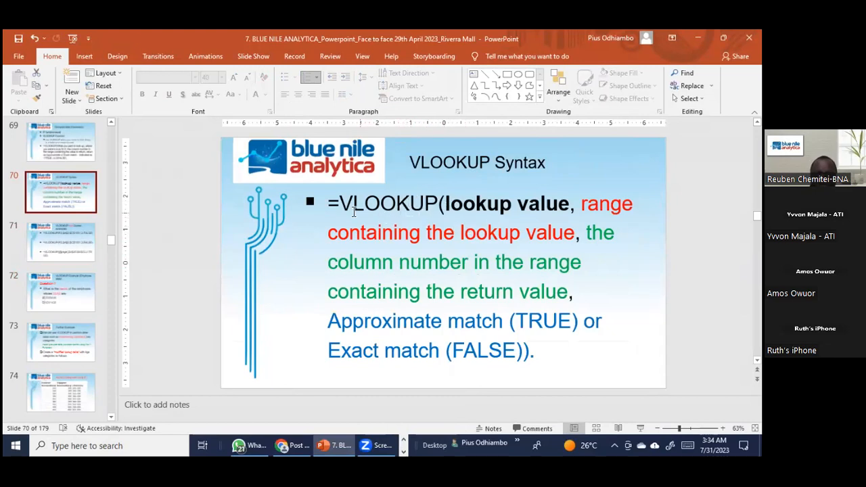
# Step: Examine each argument of the VLOOKUP formula on the slide, from lookup value and range to column number and match type
pyautogui.moveTo(353, 212); pyautogui.dragTo(547, 219)
pyautogui.click(473, 212)
pyautogui.click(539, 232)
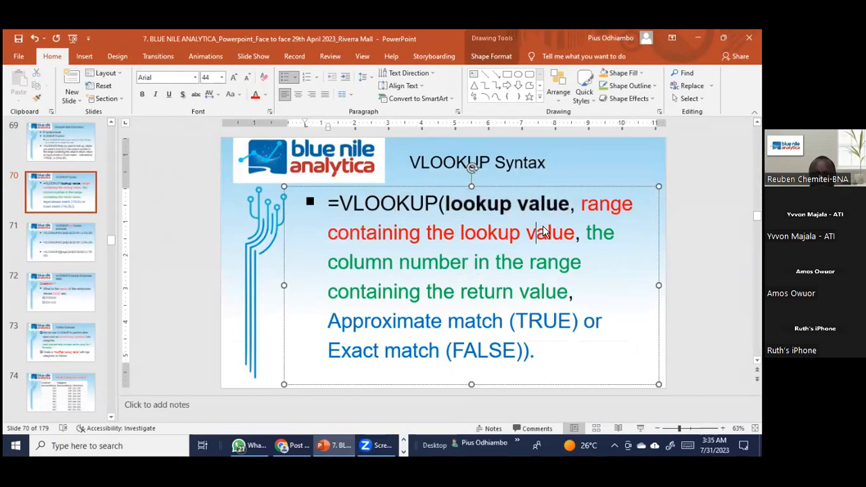
pyautogui.moveTo(624, 207); pyautogui.dragTo(572, 236)
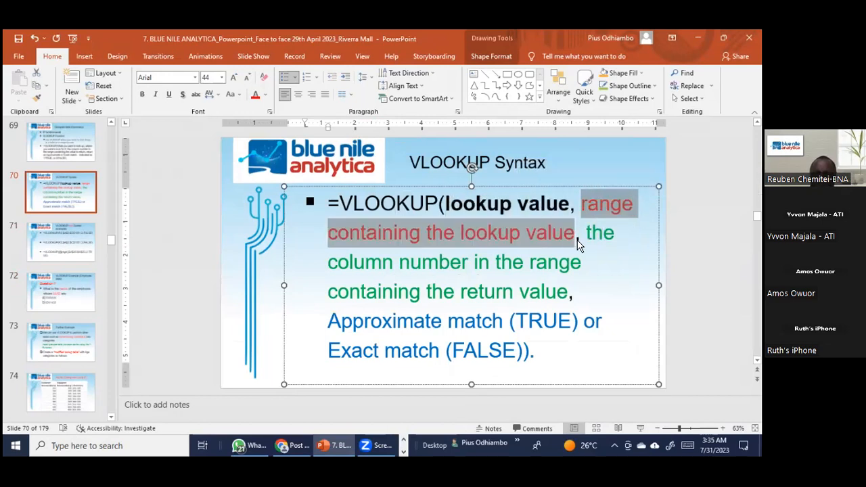
pyautogui.click(590, 238)
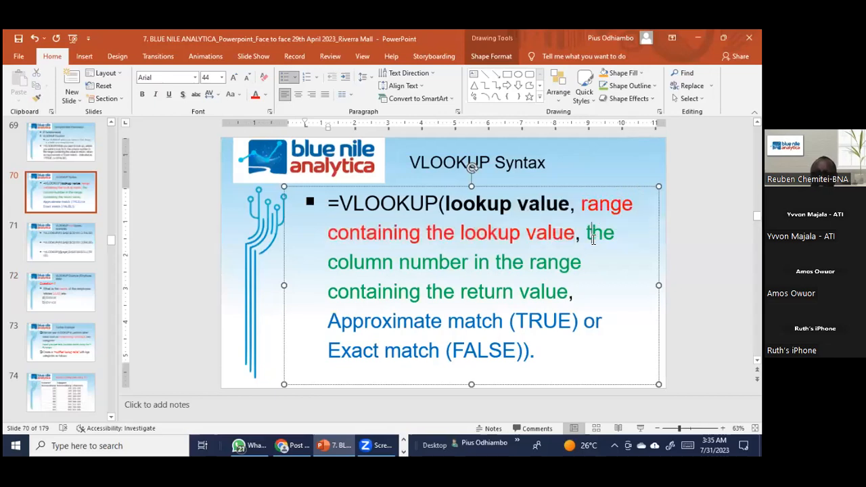
pyautogui.moveTo(596, 246); pyautogui.dragTo(544, 293)
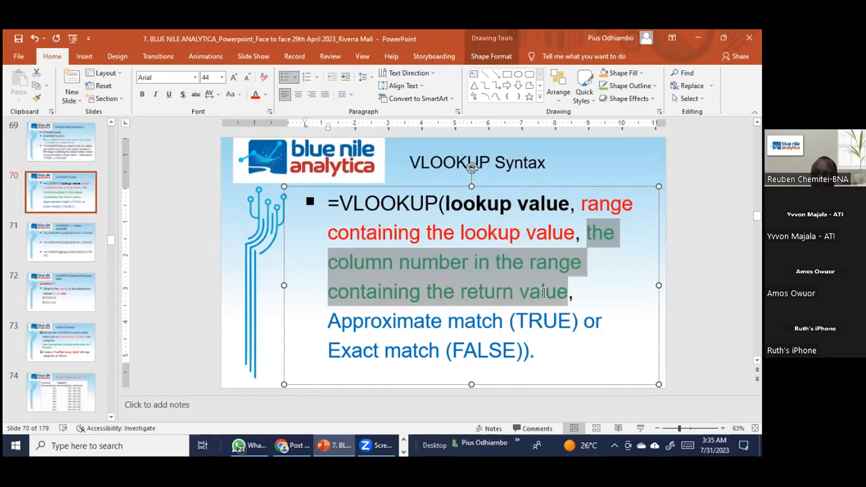
pyautogui.click(484, 322)
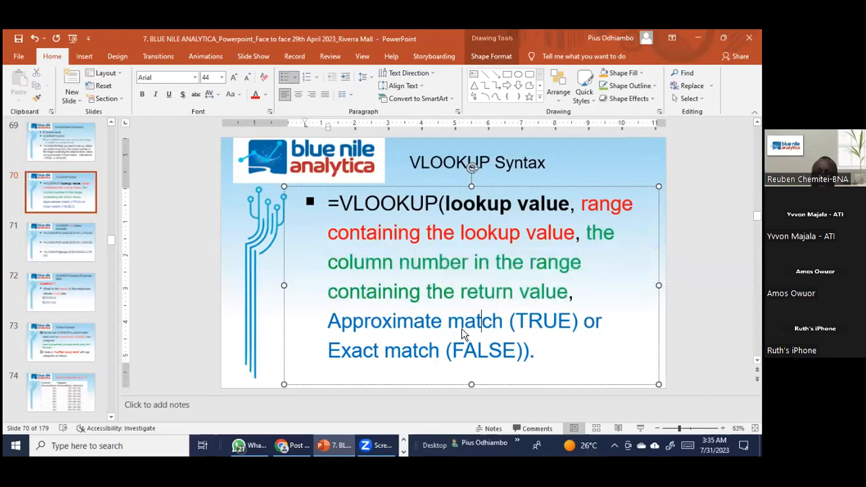
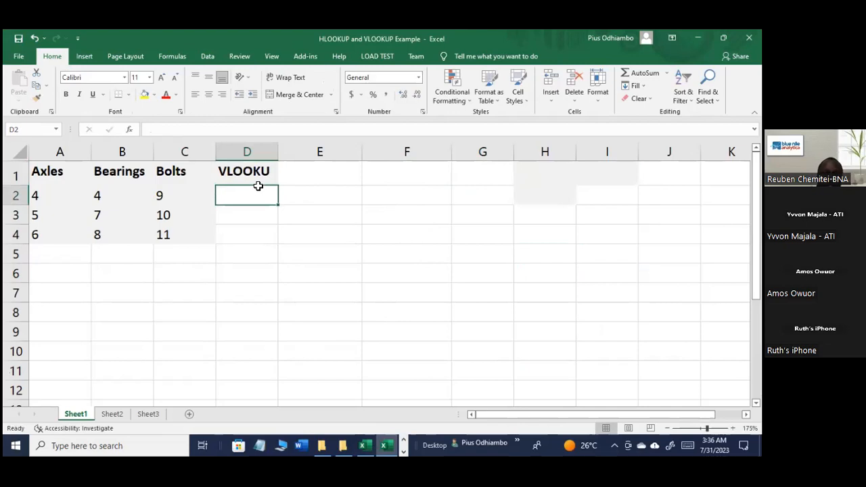
# Step: Widen column D to fit its VLOOKUP heading and start an empty =VLOOKUP() formula in cell D2
pyautogui.moveTo(278, 151); pyautogui.dragTo(296, 152)
pyautogui.click(274, 201)
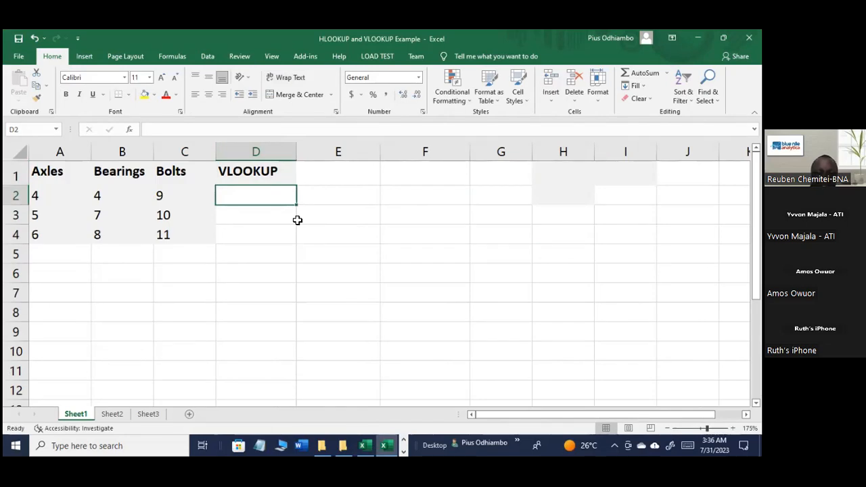
pyautogui.write('=')
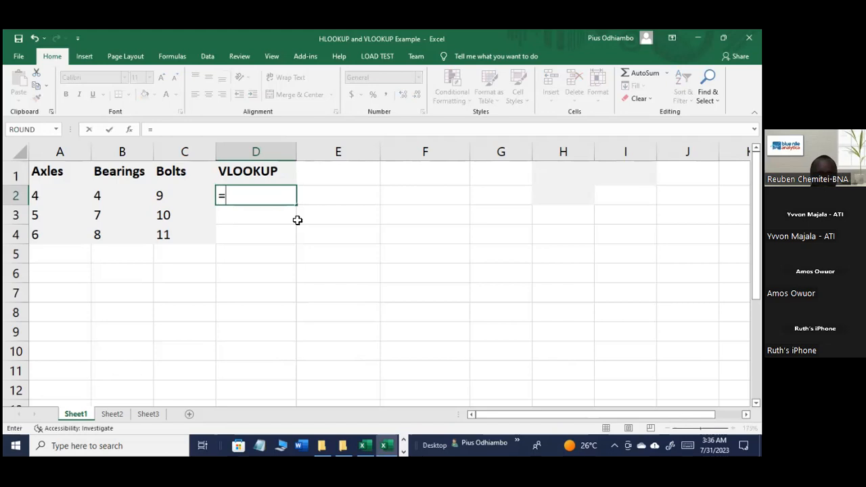
pyautogui.write('V')
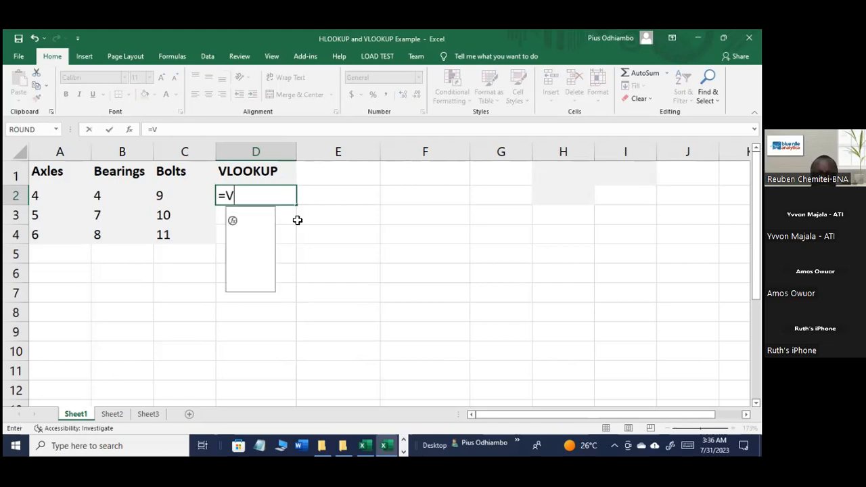
pyautogui.write('LOO')
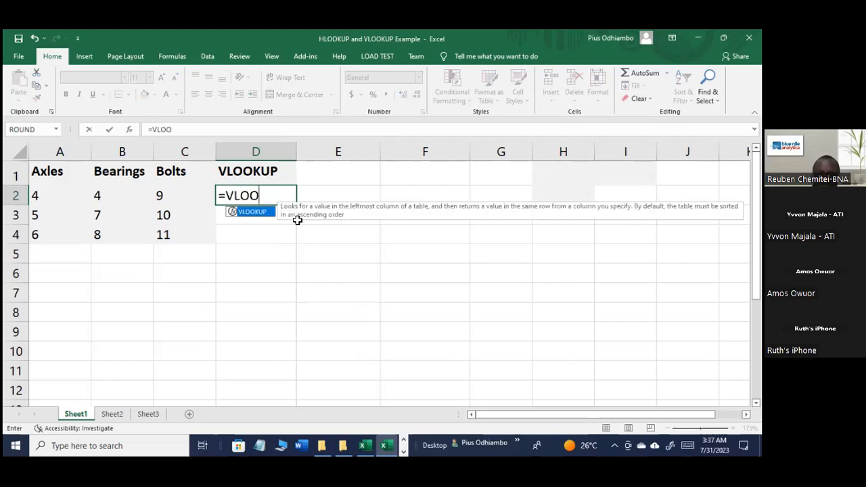
pyautogui.doubleClick(252, 212)
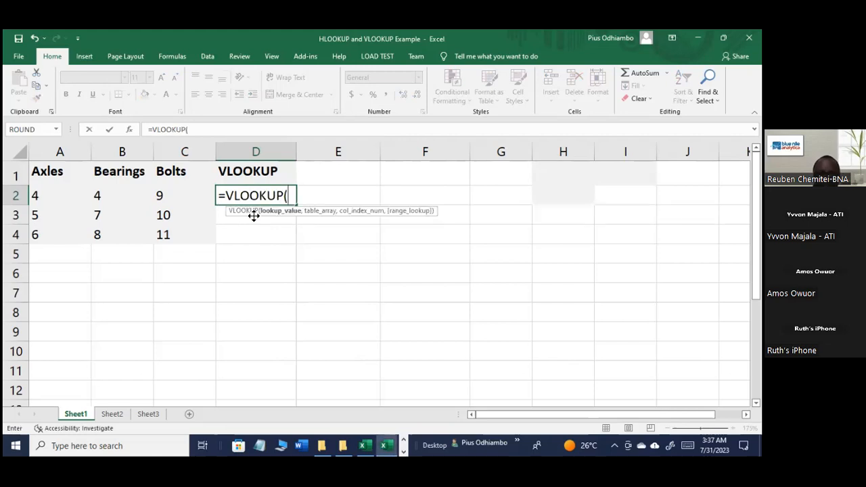
pyautogui.write(')')
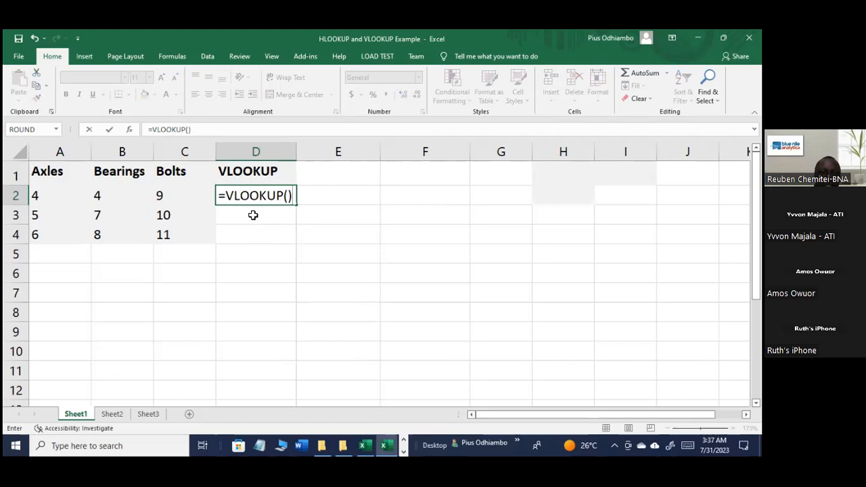
pyautogui.click(190, 131)
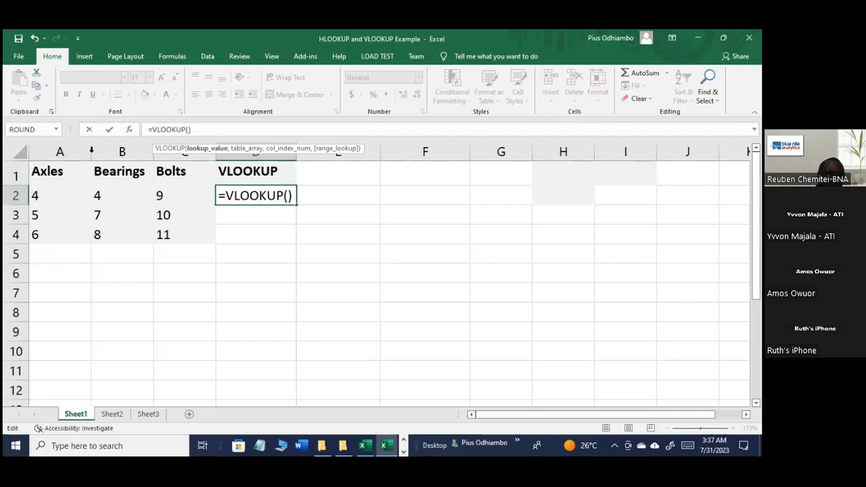
# Step: Give the VLOOKUP formula in D2 the lookup value A2 and the table range A1:C4
pyautogui.click(288, 197)
pyautogui.write('4')
pyautogui.press('BackSpace')
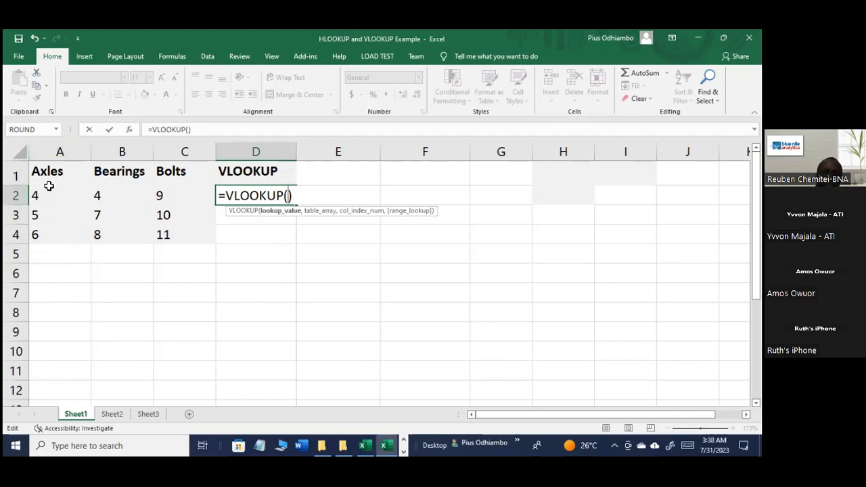
pyautogui.click(37, 214)
pyautogui.click(43, 196)
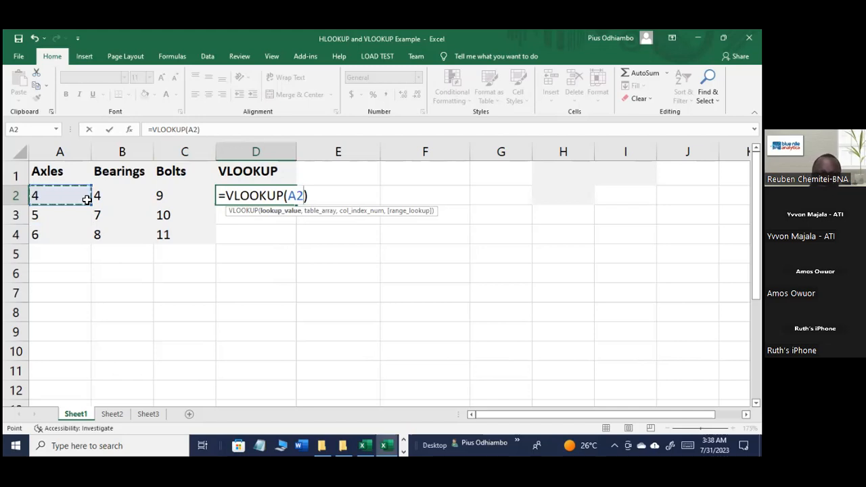
pyautogui.write(',')
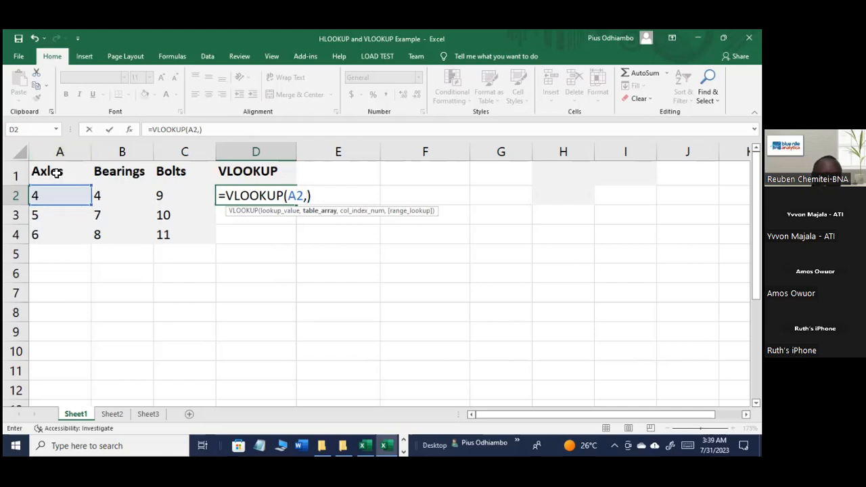
pyautogui.moveTo(53, 173); pyautogui.dragTo(175, 233)
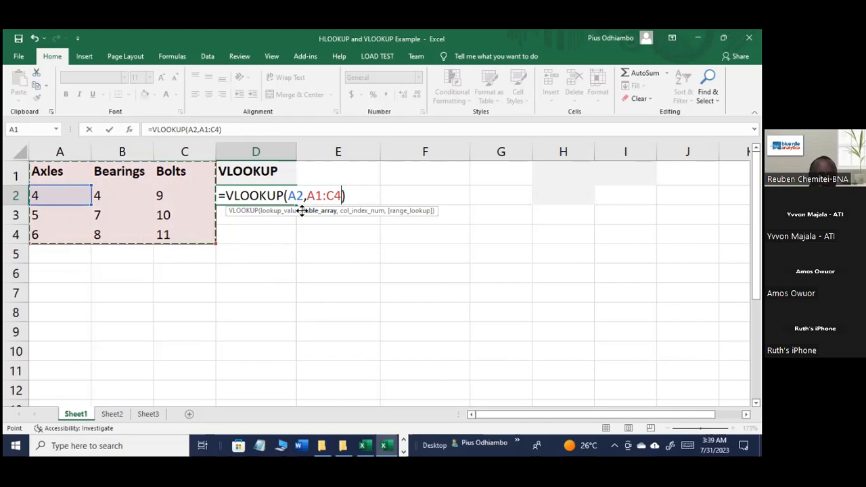
# Step: Switch to the PowerPoint VLOOKUP Syntax slide, review the lookup value and range arguments, and return to the Excel workbook
pyautogui.click(403, 450)
pyautogui.click(328, 444)
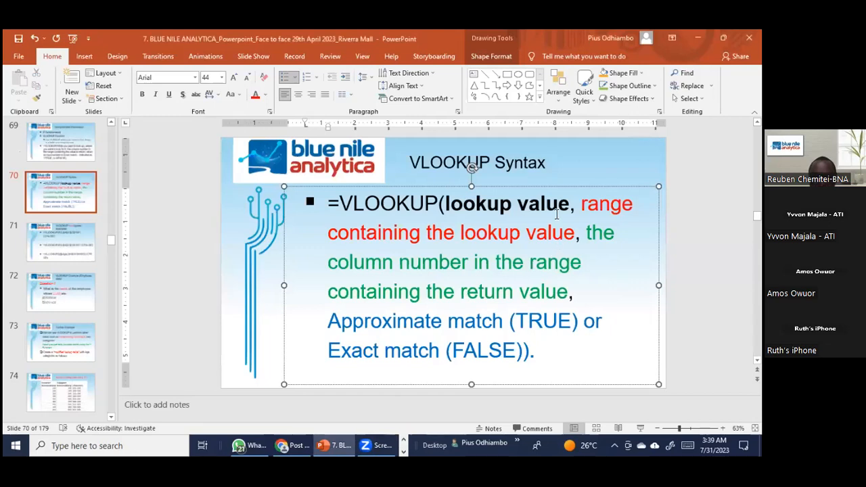
pyautogui.moveTo(581, 207); pyautogui.dragTo(569, 242)
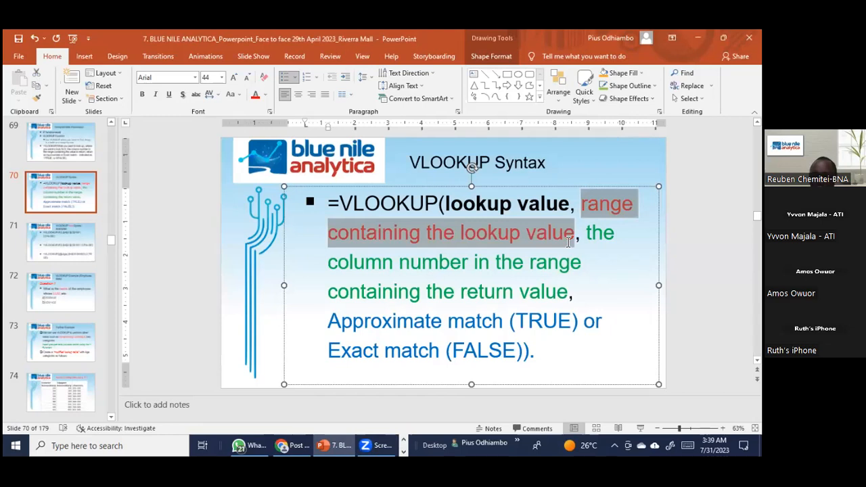
pyautogui.click(571, 244)
pyautogui.moveTo(446, 203); pyautogui.dragTo(544, 212)
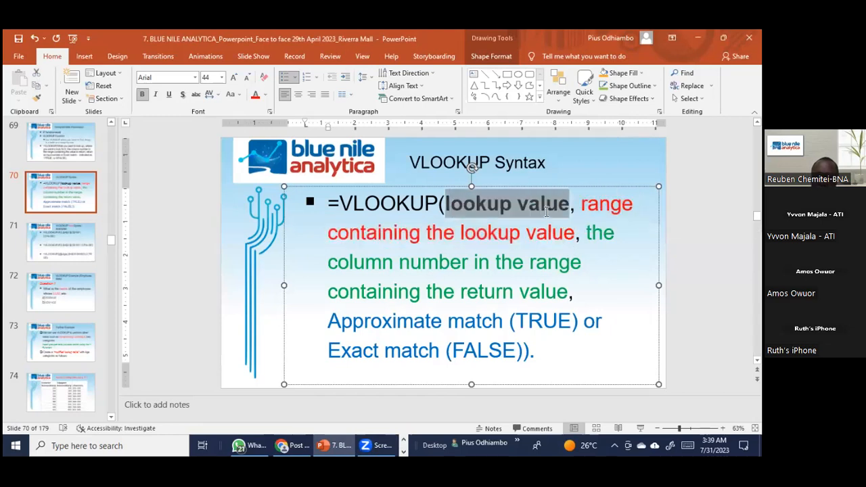
pyautogui.click(585, 209)
pyautogui.moveTo(587, 209); pyautogui.dragTo(572, 234)
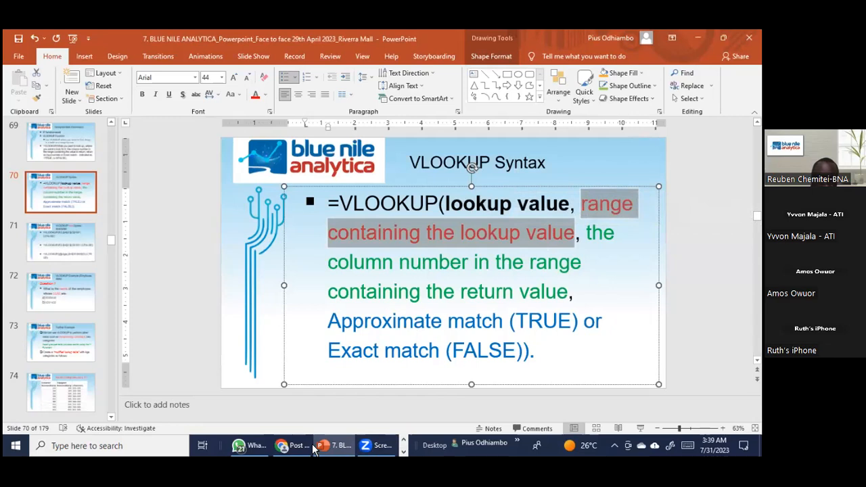
pyautogui.click(402, 451)
pyautogui.click(386, 446)
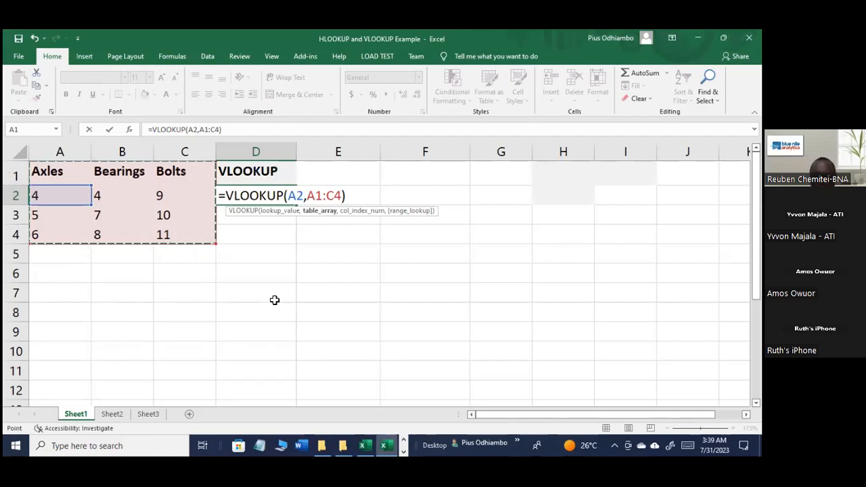
# Step: Add column index 3 to the D2 formula and enter it as =VLOOKUP(A2,A1:C4,3)
pyautogui.write(',')
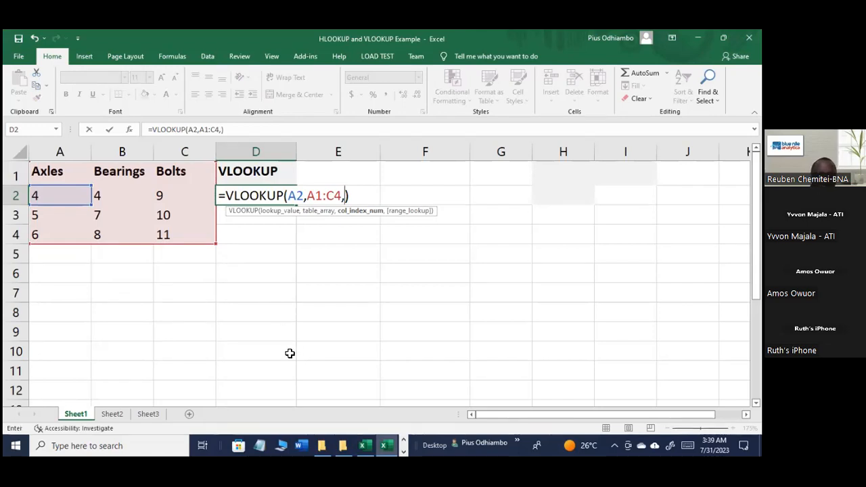
pyautogui.click(403, 451)
pyautogui.click(340, 446)
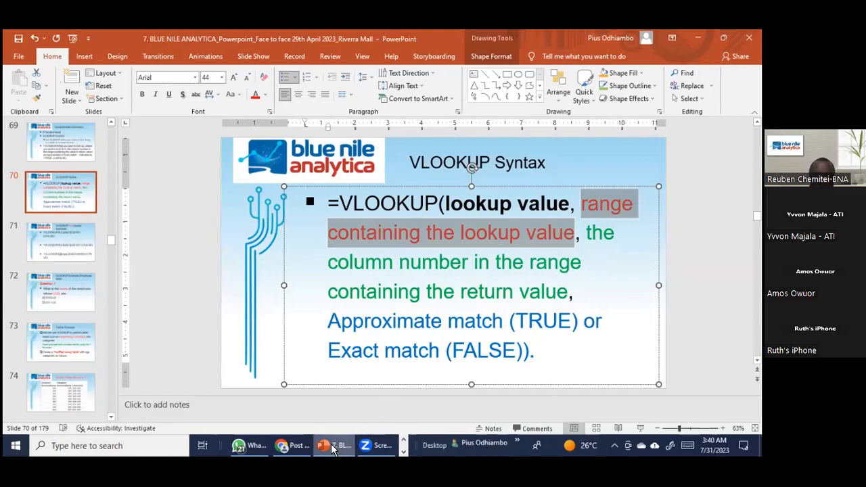
pyautogui.moveTo(355, 449)
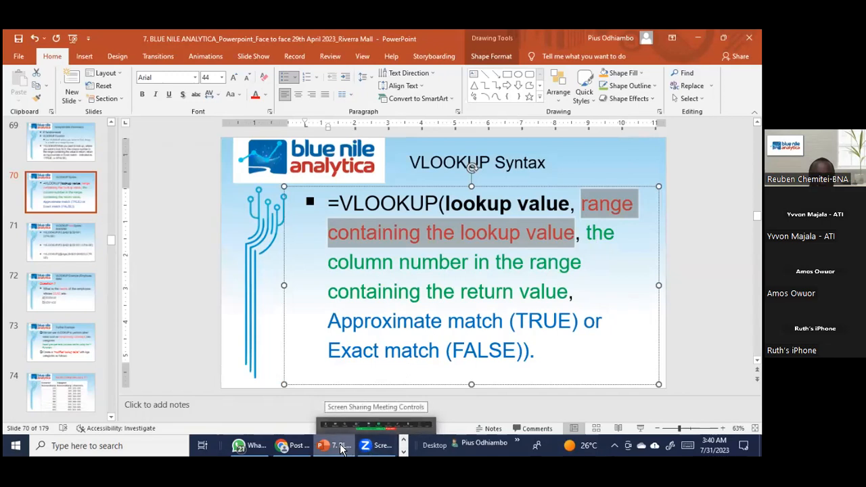
pyautogui.click(402, 441)
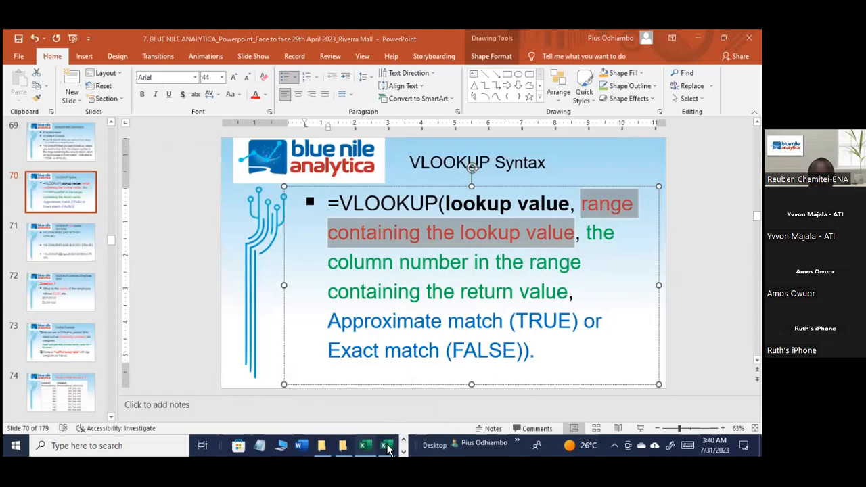
pyautogui.click(387, 445)
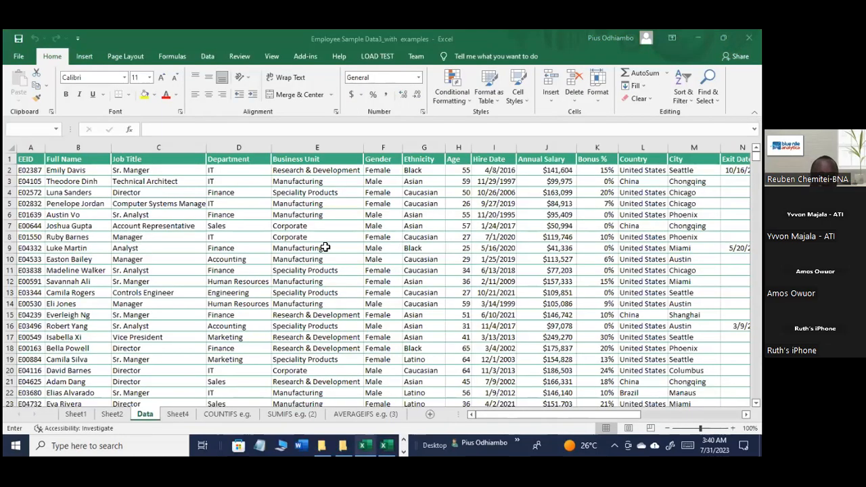
pyautogui.write('3')
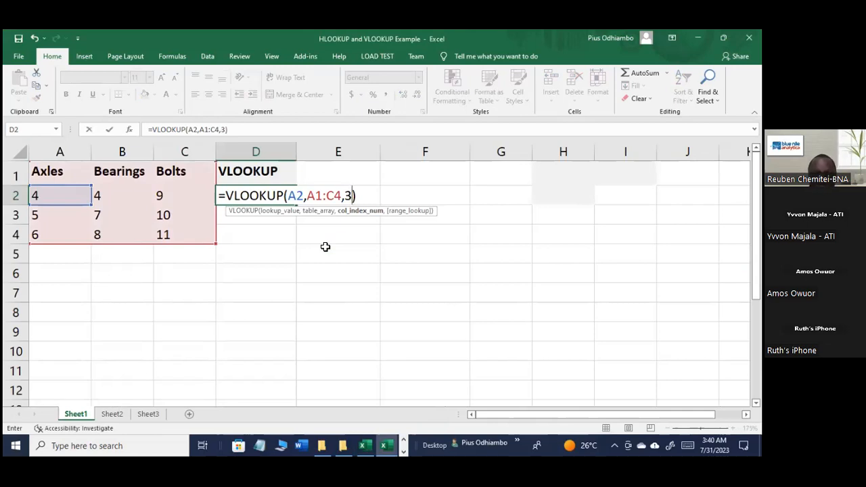
pyautogui.press('Left')
pyautogui.click(279, 199)
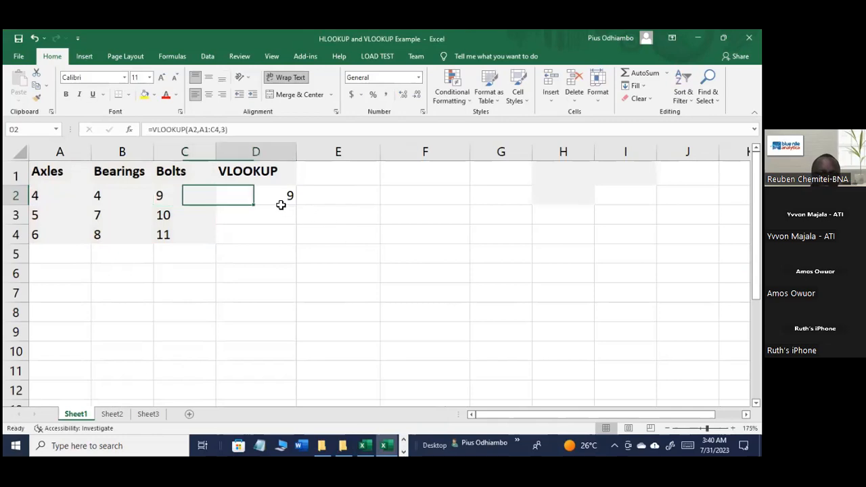
# Step: Add FALSE as the exact-match argument at the end of the VLOOKUP formula in D2
pyautogui.click(224, 129)
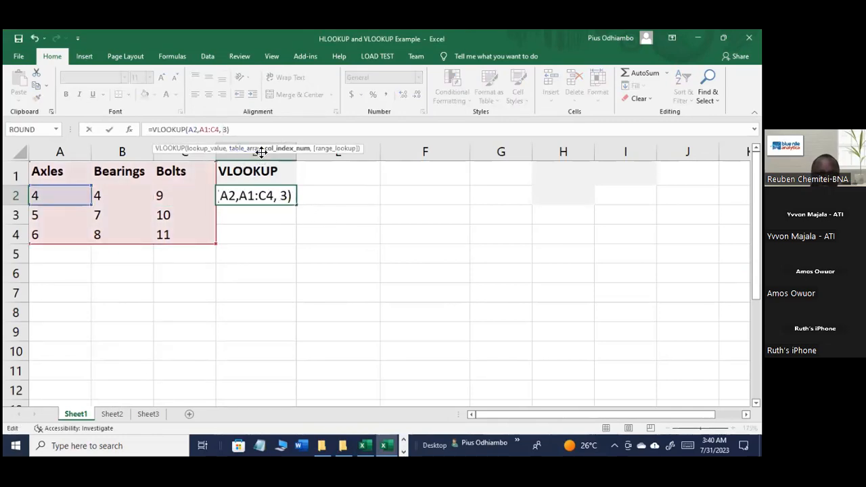
pyautogui.write(',')
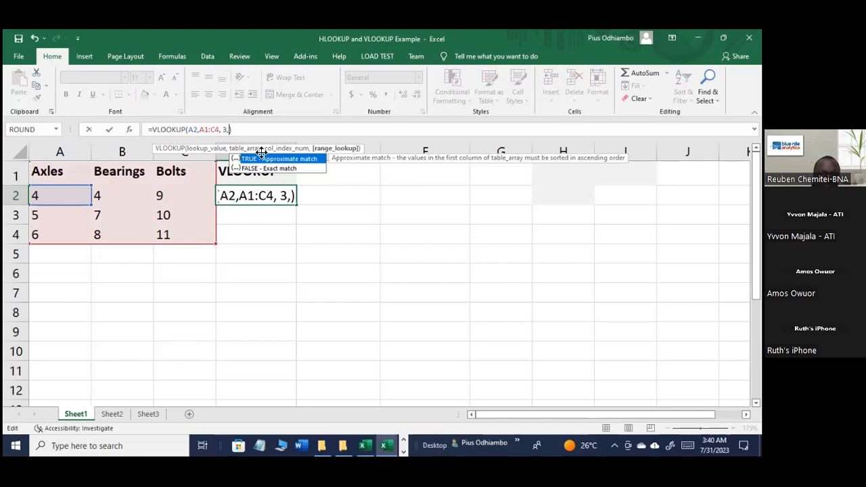
pyautogui.moveTo(376, 441)
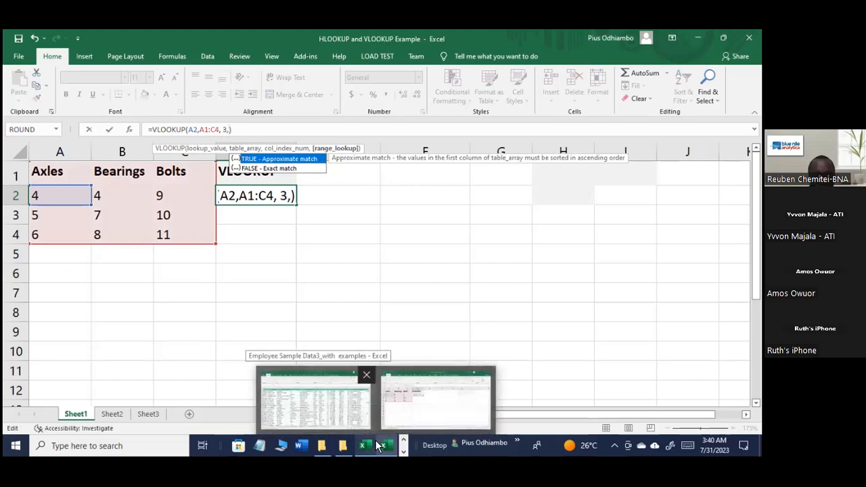
pyautogui.write('FALS')
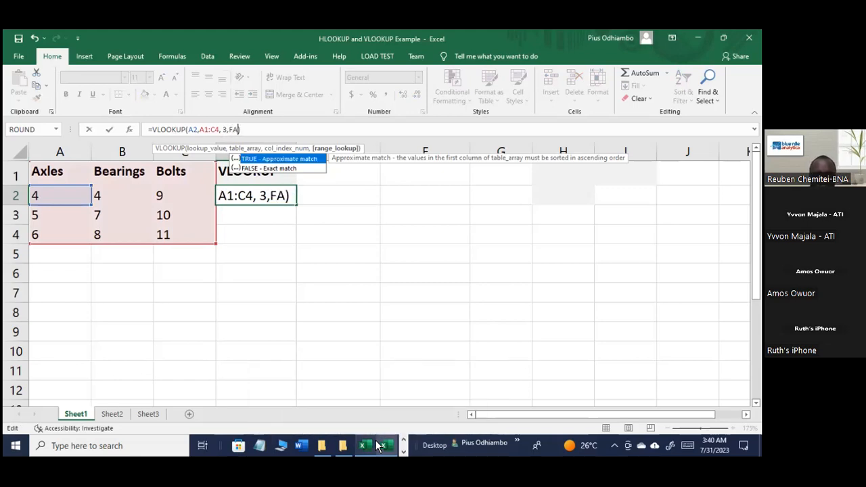
pyautogui.write('E')
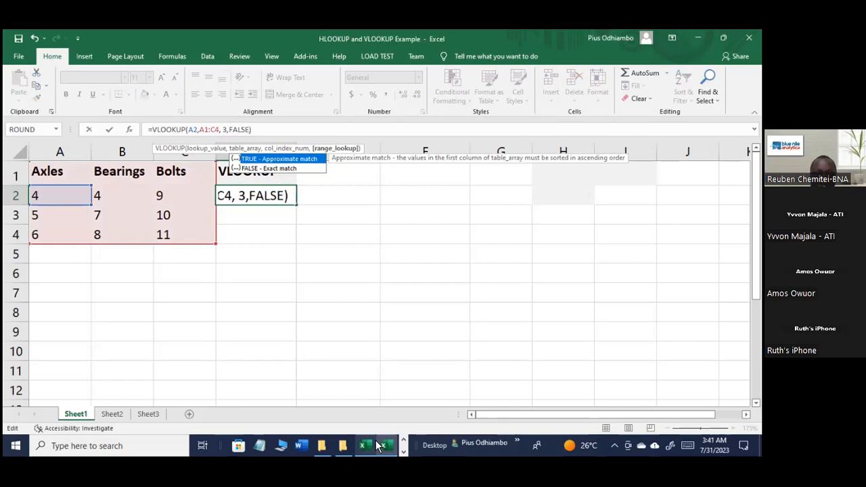
pyautogui.press('Return')
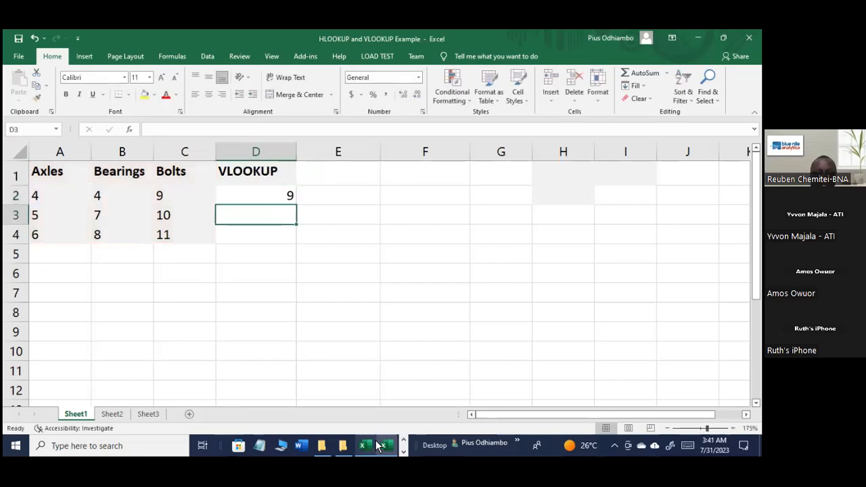
# Step: Replace FALSE with 0 as the match type in the D2 VLOOKUP formula
pyautogui.click(280, 196)
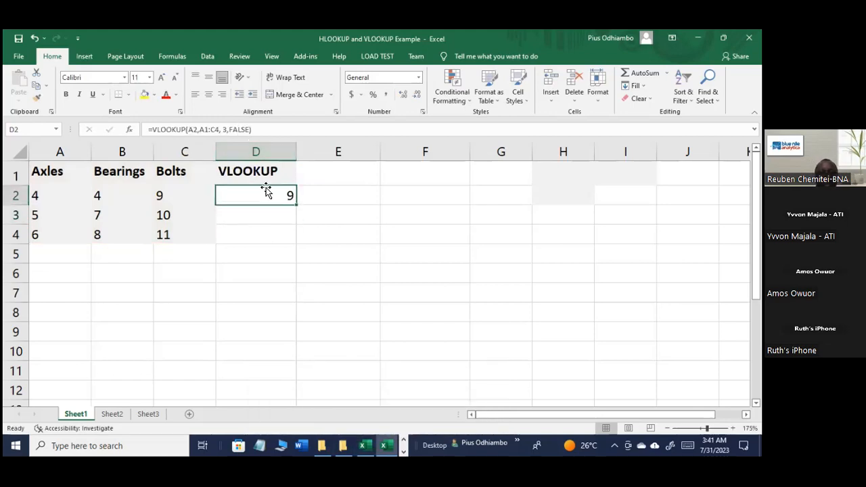
pyautogui.click(250, 129)
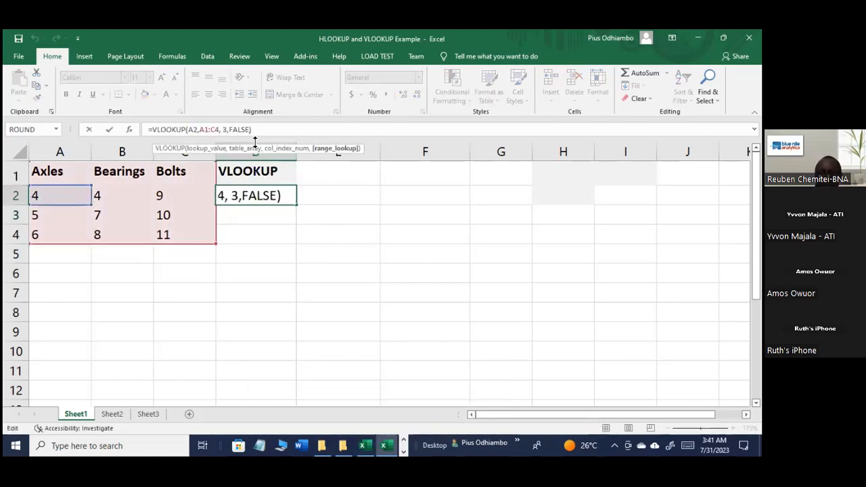
pyautogui.press('BackSpace')
pyautogui.press('BackSpace')
pyautogui.press('BackSpace')
pyautogui.press('BackSpace')
pyautogui.press('BackSpace')
pyautogui.write('0')
pyautogui.press('Return')
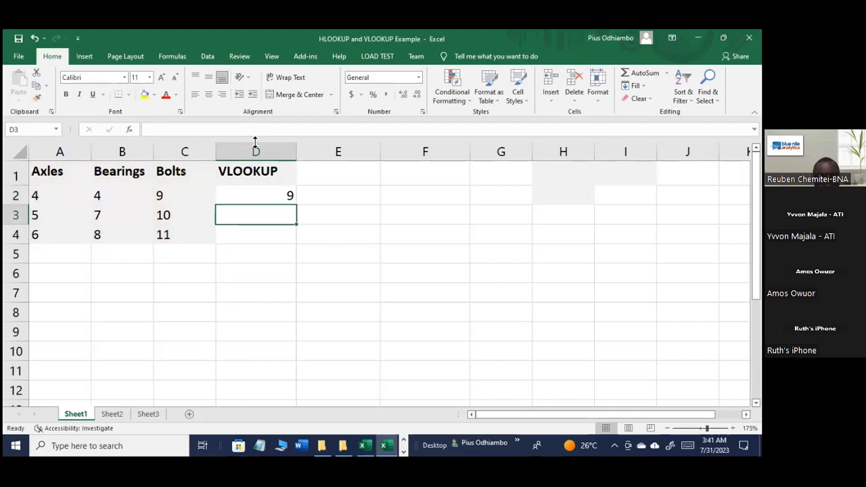
# Step: Set the font colour of the lookup value in A2 and the Bolts value in C2 to red
pyautogui.click(273, 200)
pyautogui.click(54, 198)
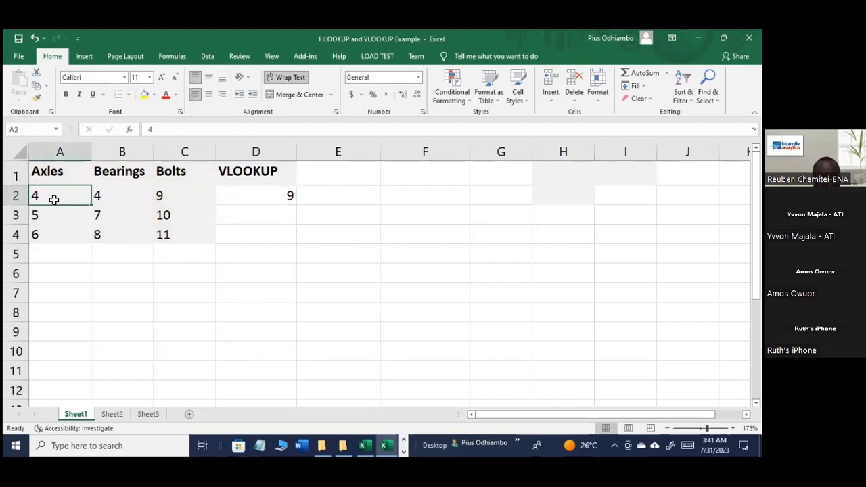
pyautogui.click(166, 96)
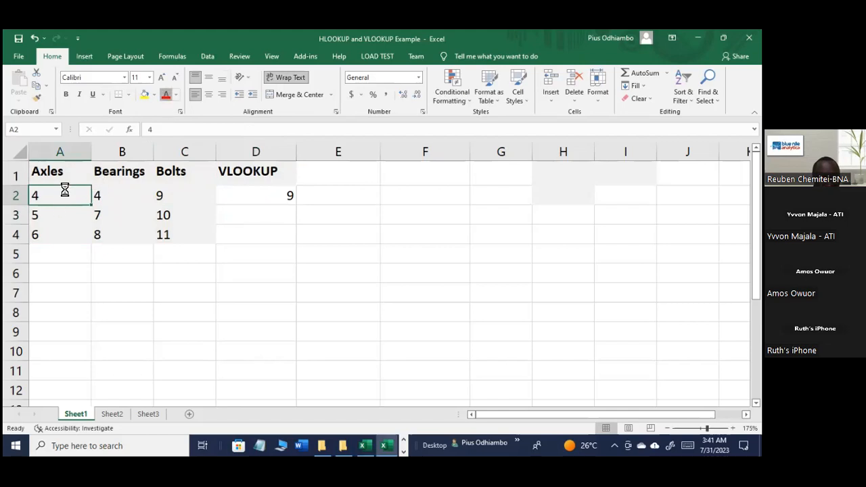
pyautogui.click(162, 199)
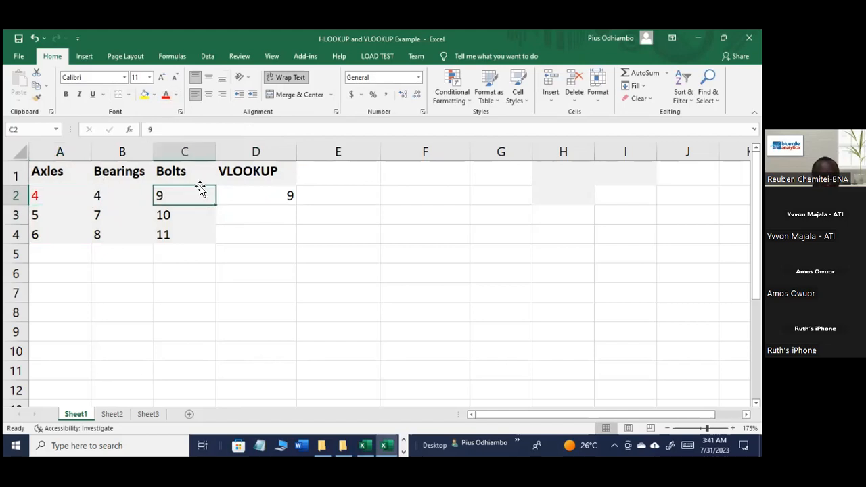
pyautogui.click(166, 96)
pyautogui.click(267, 258)
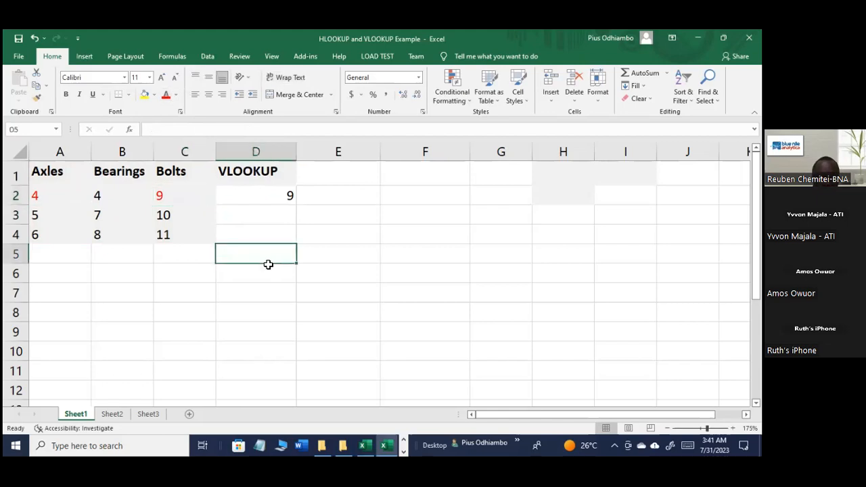
# Step: Check the argument colours on the PowerPoint VLOOKUP Syntax slide, return to the Excel workbook, and set the C2 font colour to green
pyautogui.click(169, 195)
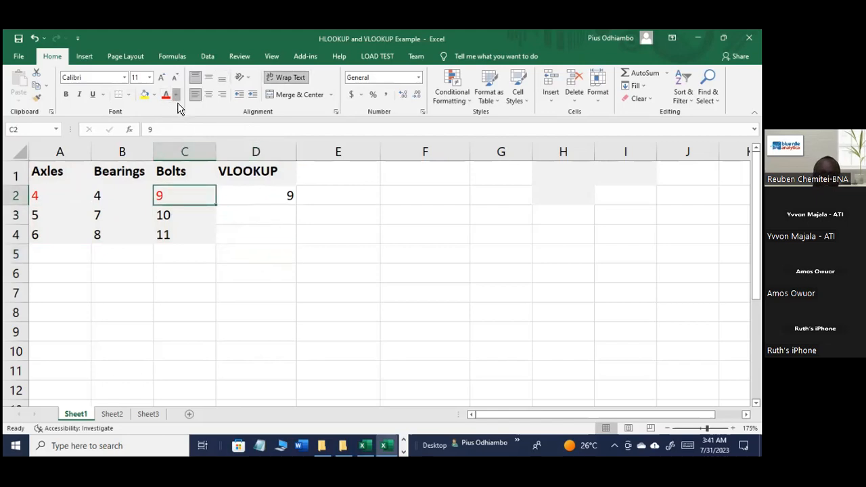
pyautogui.click(175, 96)
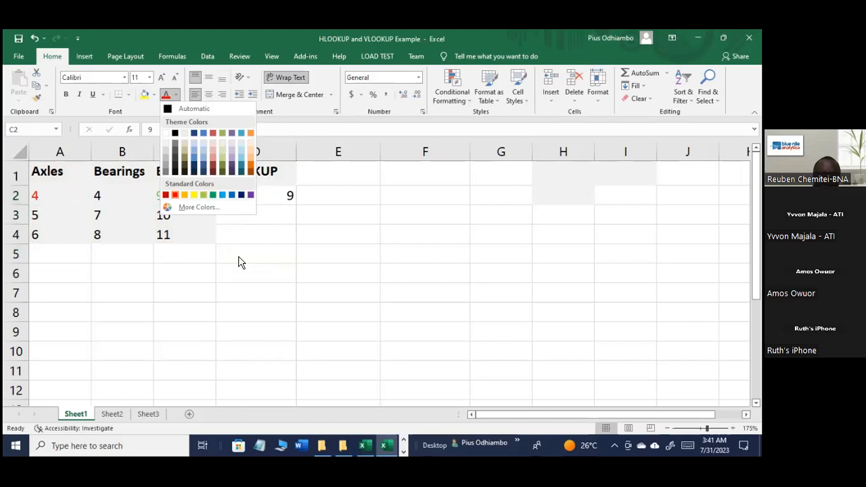
pyautogui.click(404, 452)
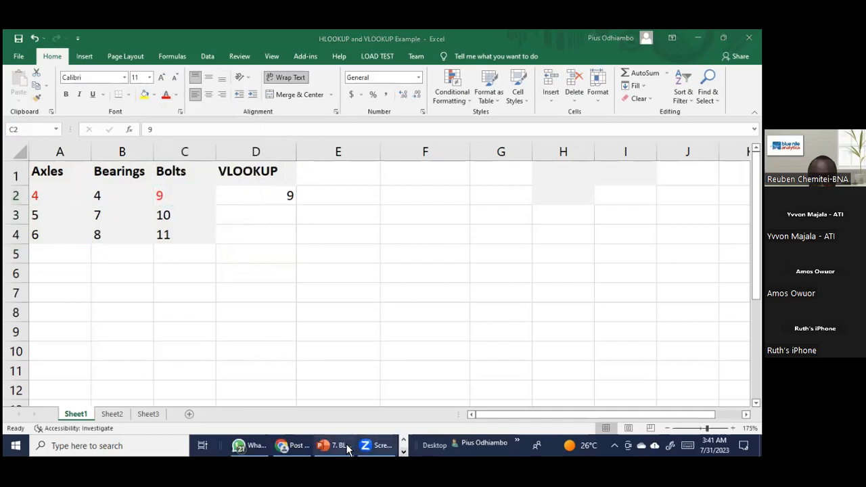
pyautogui.click(341, 448)
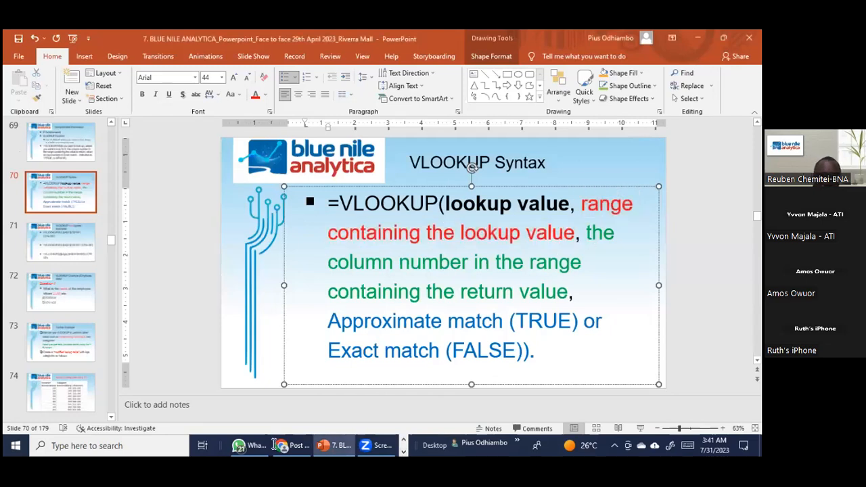
pyautogui.click(404, 441)
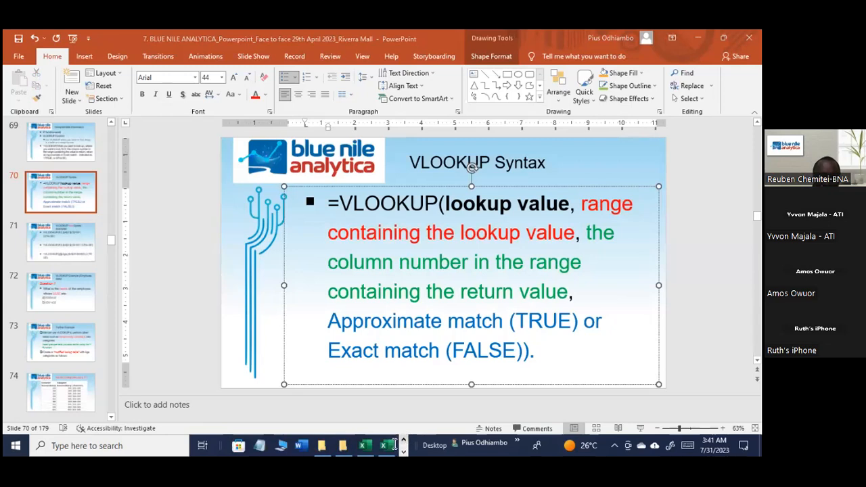
pyautogui.click(390, 441)
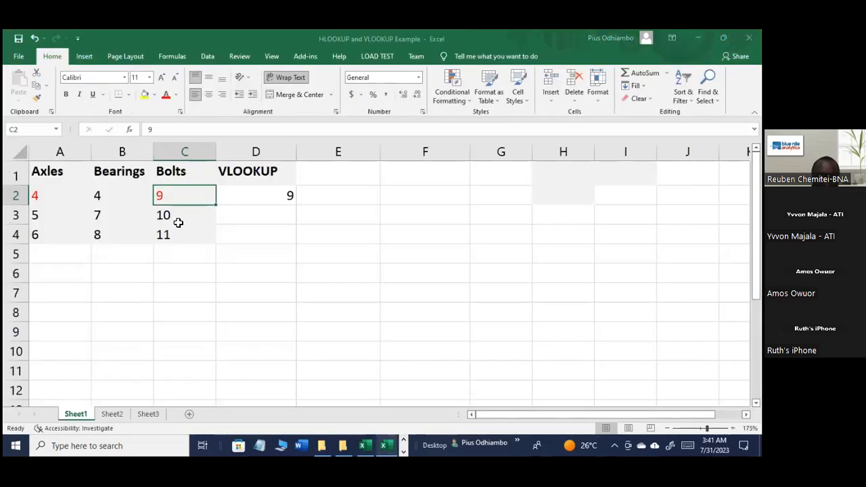
pyautogui.click(176, 97)
pyautogui.click(212, 195)
pyautogui.click(265, 257)
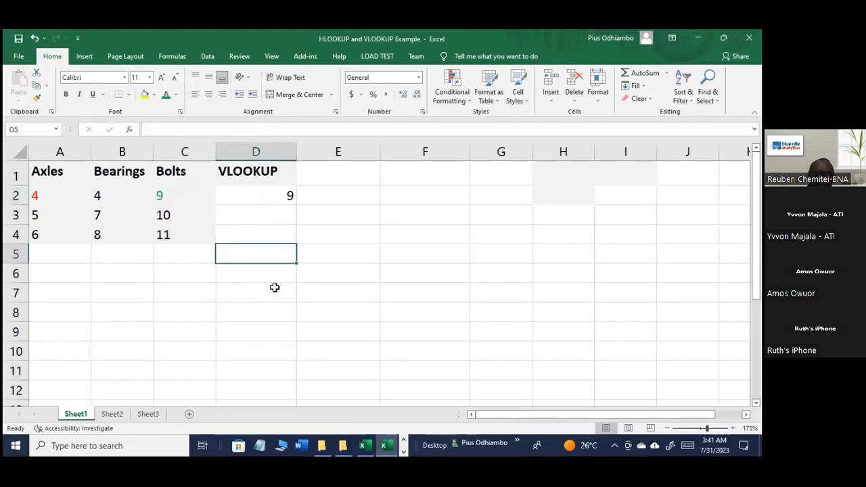
# Step: Select column A, column C, cell C2 and row 2 in turn to point out the vertical lookup path
pyautogui.click(61, 152)
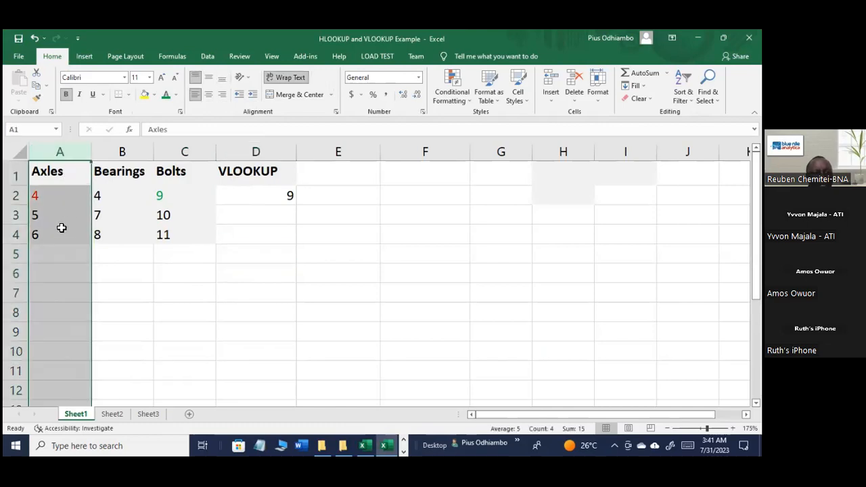
pyautogui.click(184, 152)
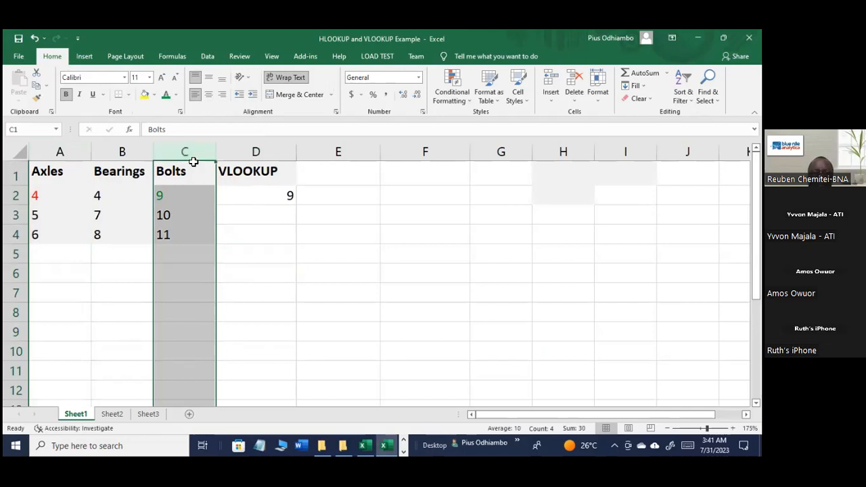
pyautogui.click(181, 193)
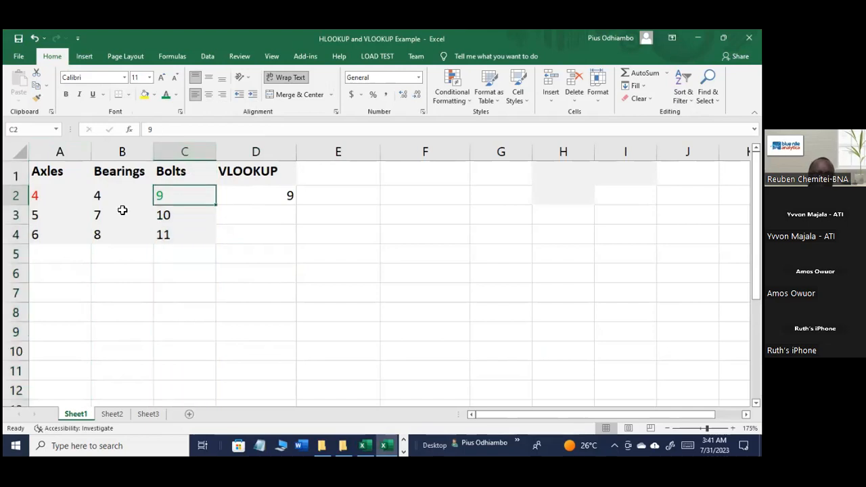
pyautogui.click(15, 195)
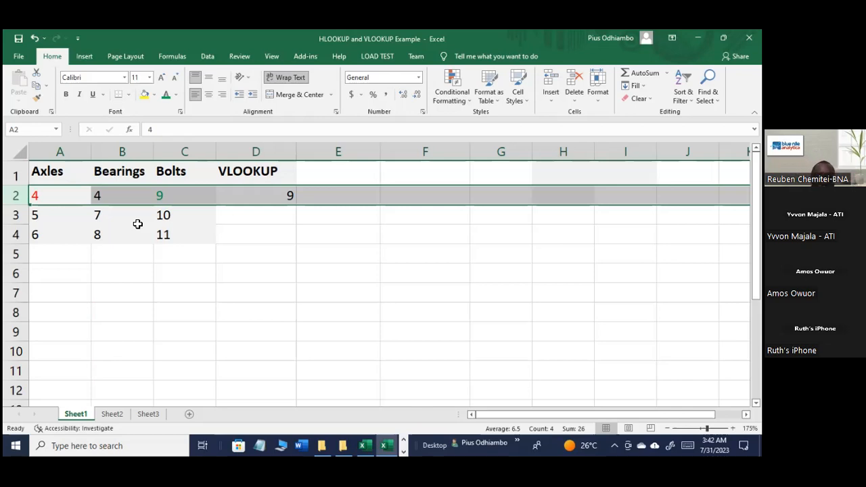
# Step: Examine the A1:C4 table range inside the D2 VLOOKUP formula and leave the formula without editing it
pyautogui.click(276, 203)
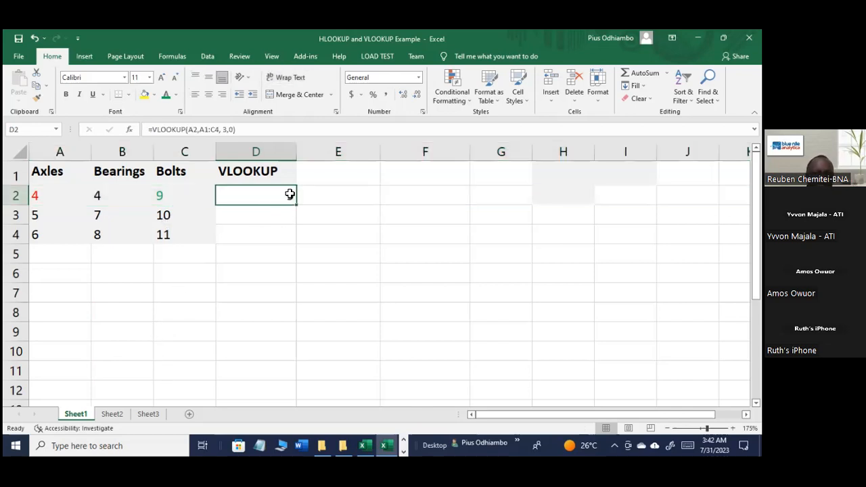
pyautogui.click(243, 131)
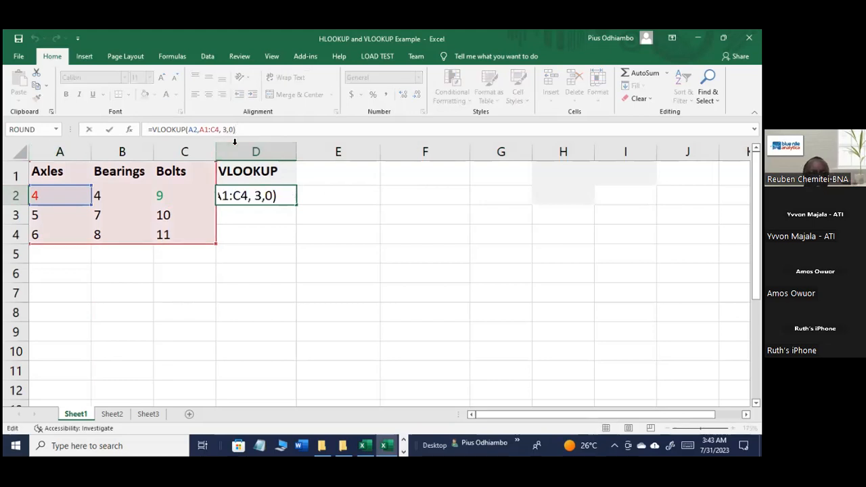
pyautogui.moveTo(220, 131); pyautogui.dragTo(203, 134)
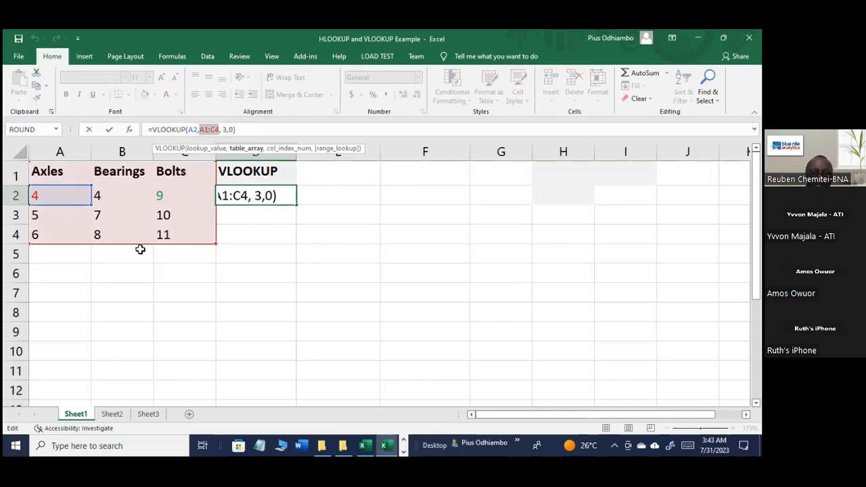
pyautogui.click(279, 232)
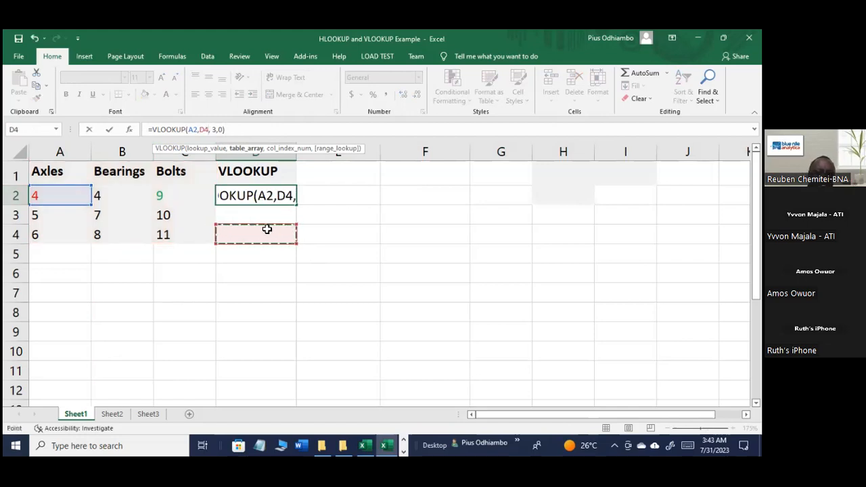
pyautogui.press('Escape')
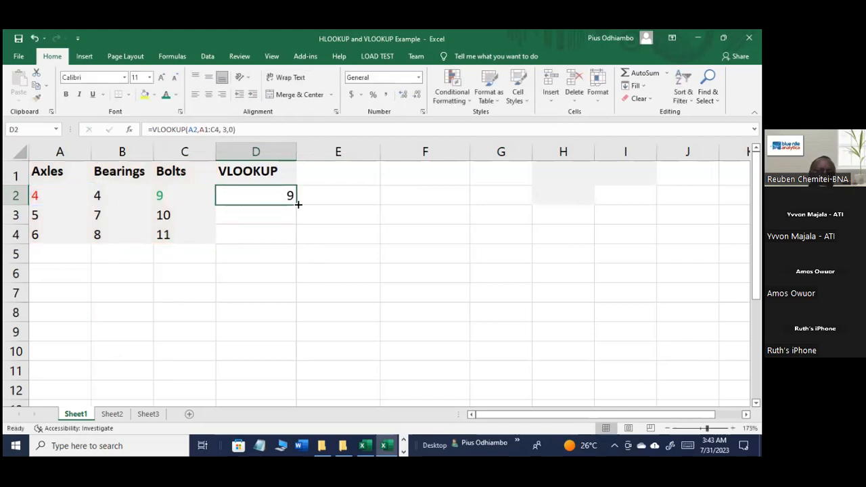
pyautogui.click(307, 217)
pyautogui.click(276, 201)
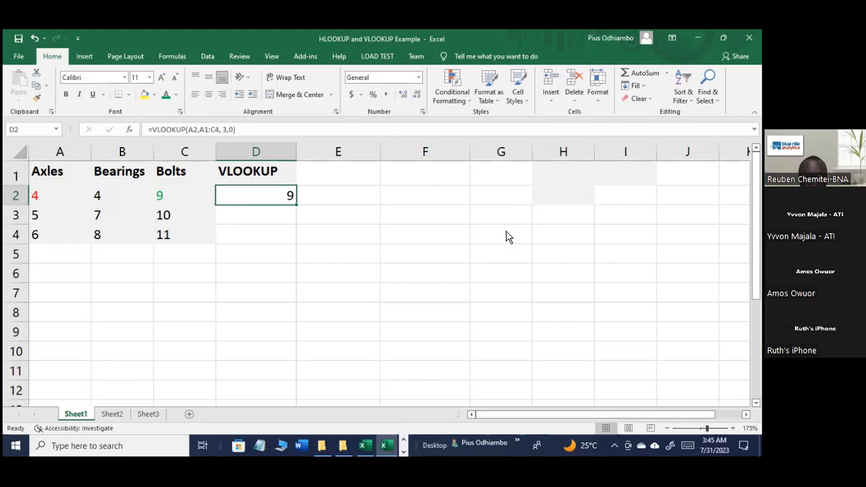
# Step: Open the hlookup and vlookup table document from the Advance Excel Training folder and switch to it in Word
pyautogui.press('super+d')
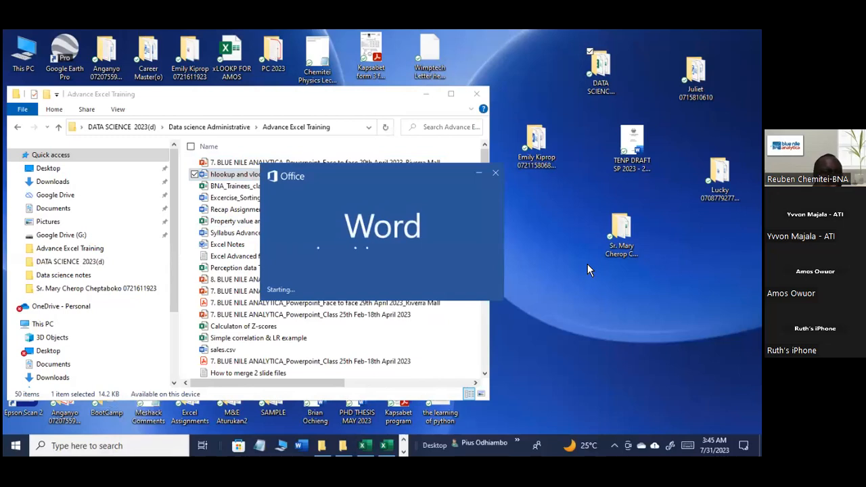
pyautogui.click(404, 444)
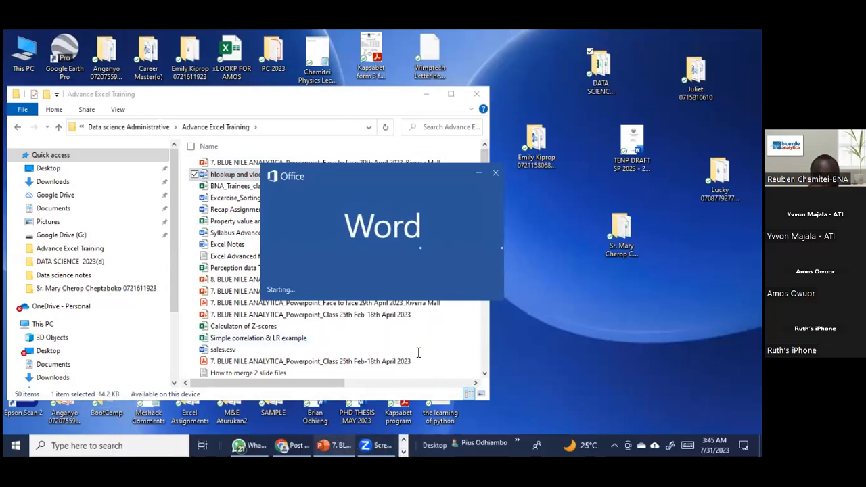
pyautogui.click(388, 447)
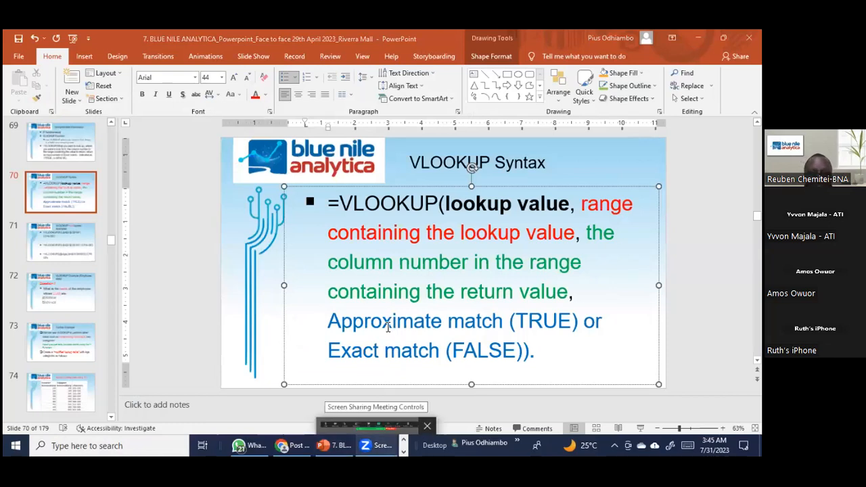
pyautogui.hotkey('alt', 'Tab')
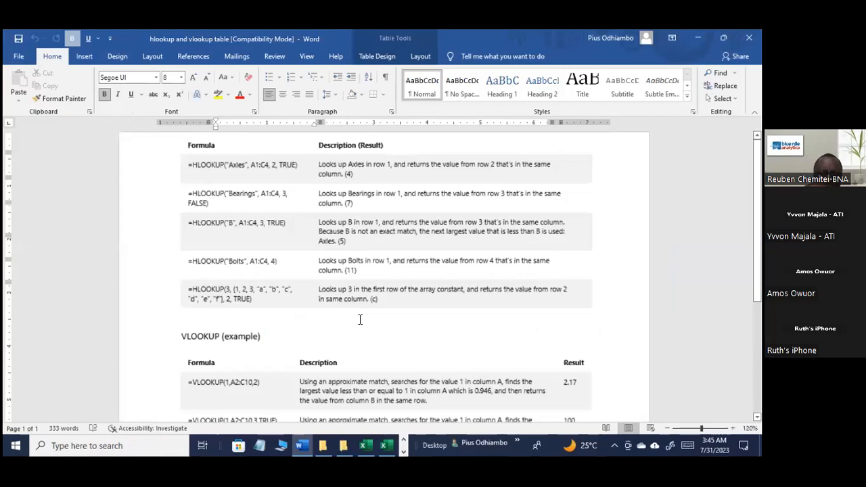
# Step: Review the HLOOKUP and VLOOKUP example tables in the Word document, comparing their formulas, descriptions and results
pyautogui.scroll(1, 359, 320)
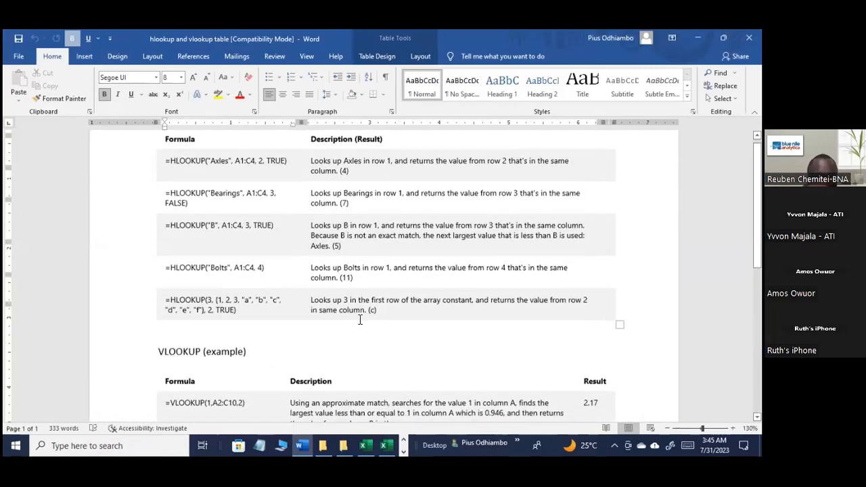
pyautogui.scroll(-5, 360, 319)
pyautogui.scroll(-1, 360, 320)
pyautogui.scroll(1, 360, 321)
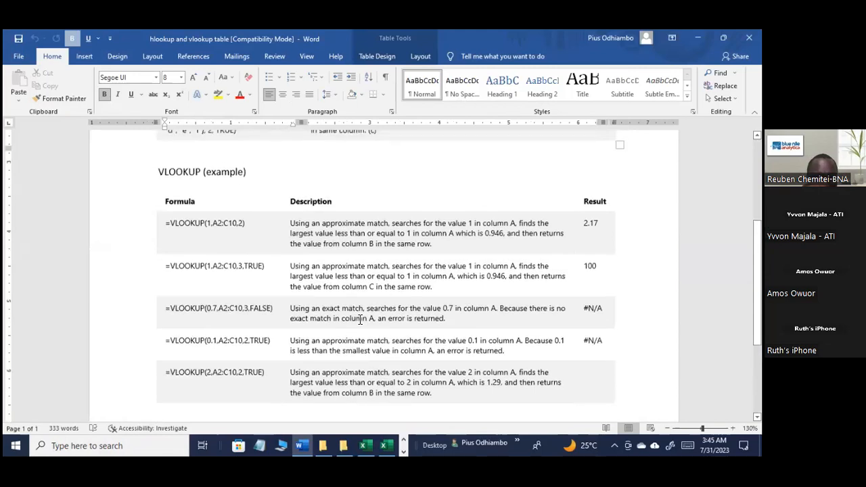
pyautogui.scroll(3, 360, 320)
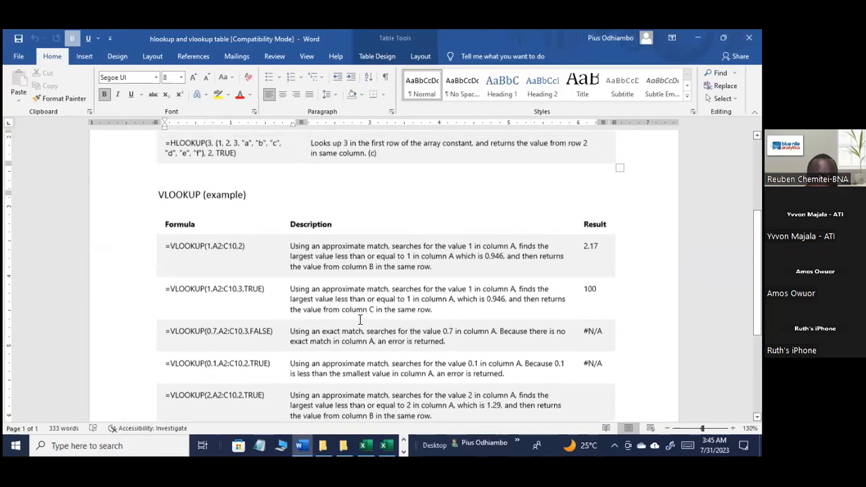
pyautogui.scroll(1, 360, 320)
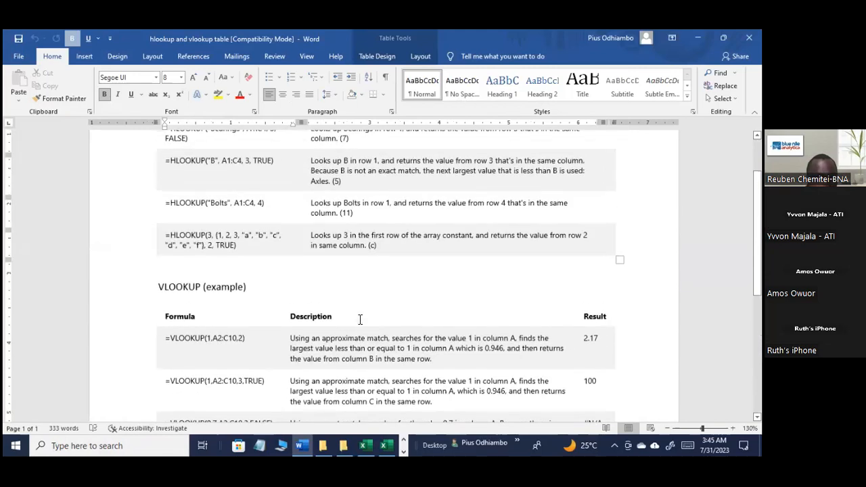
pyautogui.scroll(-1, 360, 319)
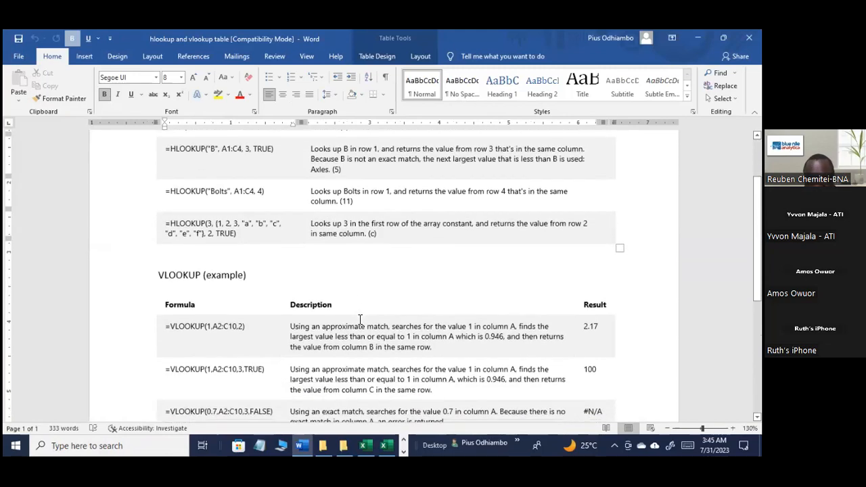
pyautogui.scroll(1, 360, 319)
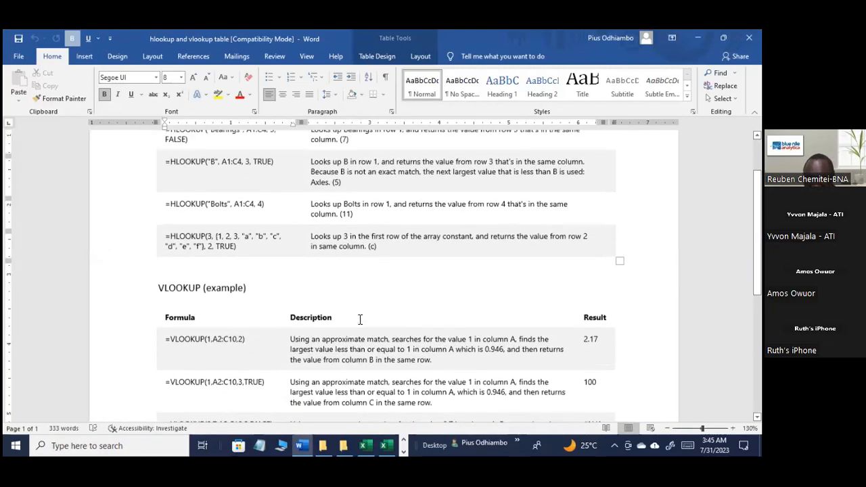
pyautogui.scroll(-2, 359, 319)
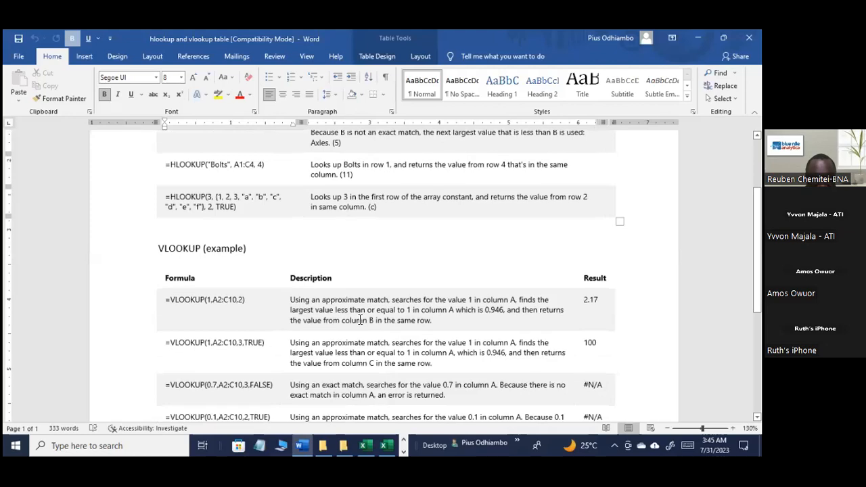
pyautogui.scroll(-2, 360, 319)
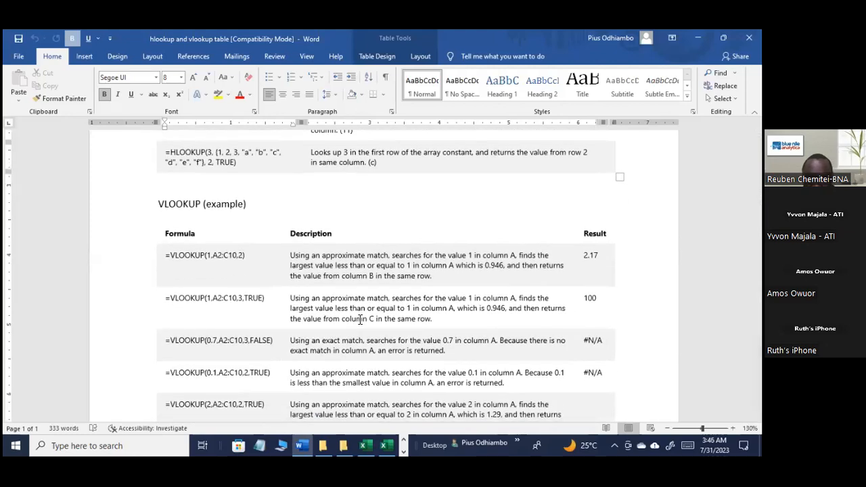
pyautogui.scroll(-4, 360, 319)
pyautogui.scroll(-3, 360, 319)
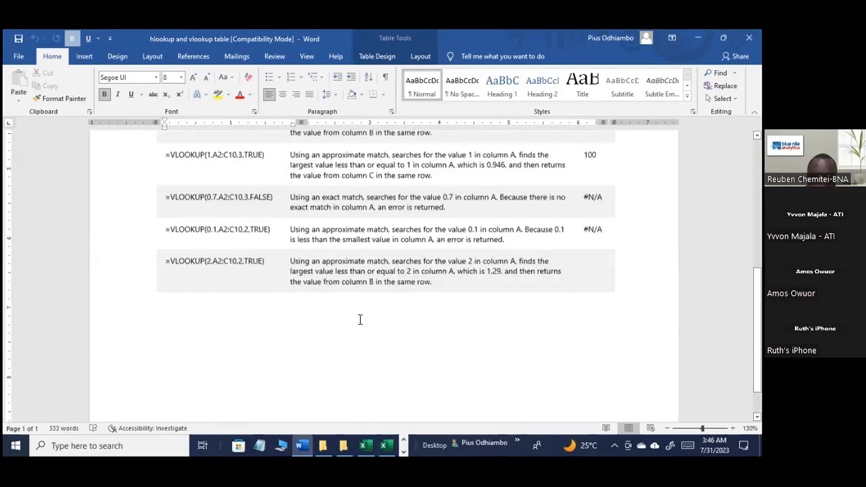
pyautogui.scroll(6, 360, 320)
pyautogui.scroll(1, 360, 319)
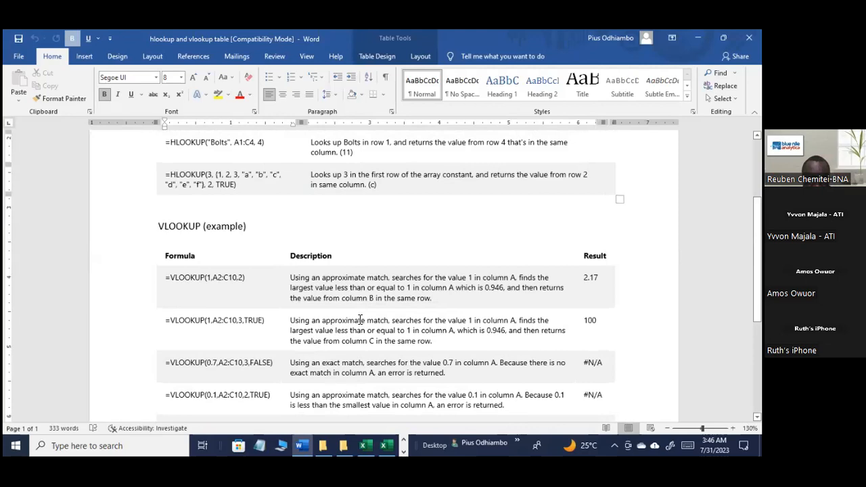
# Step: Examine the remaining VLOOKUP example rows on range A2:C10, comparing them with the HLOOKUP table in the Word document
pyautogui.scroll(-2, 360, 320)
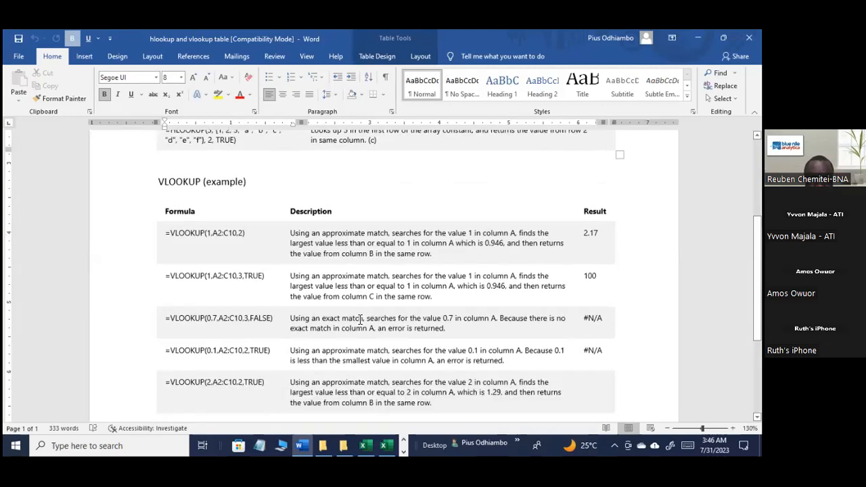
pyautogui.scroll(-5, 360, 320)
pyautogui.scroll(10, 360, 319)
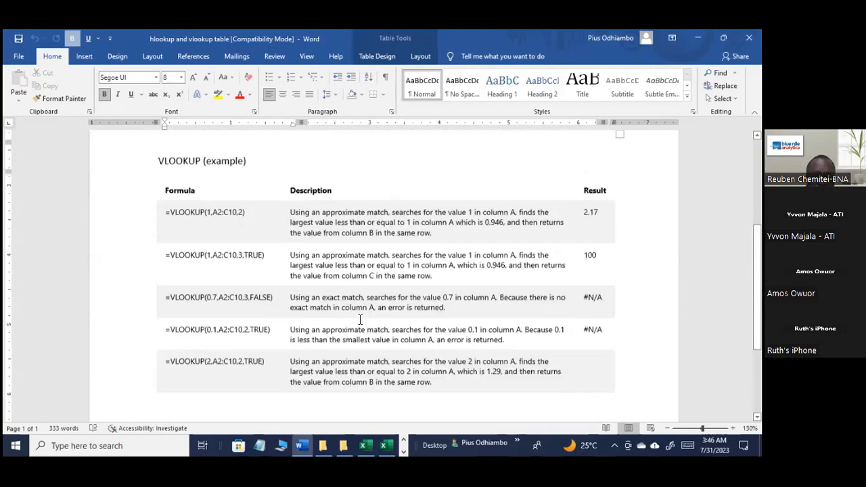
pyautogui.scroll(2, 359, 320)
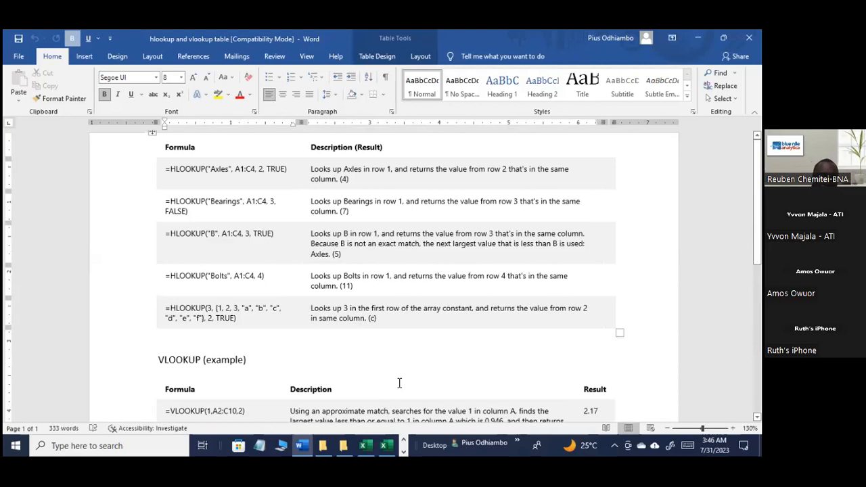
pyautogui.keyDown('ctrl'); pyautogui.scroll(2, 399, 383); pyautogui.keyUp('ctrl')
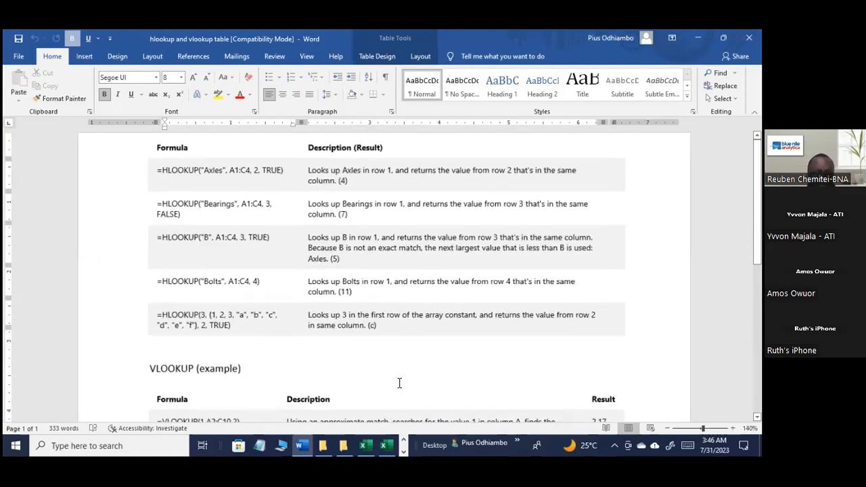
pyautogui.keyDown('ctrl'); pyautogui.scroll(1, 399, 380); pyautogui.keyUp('ctrl')
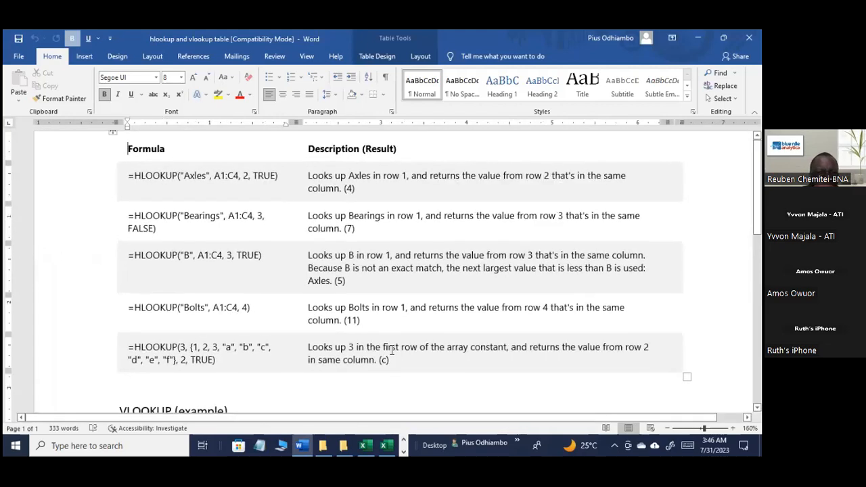
pyautogui.scroll(-5, 392, 349)
pyautogui.scroll(-3, 392, 350)
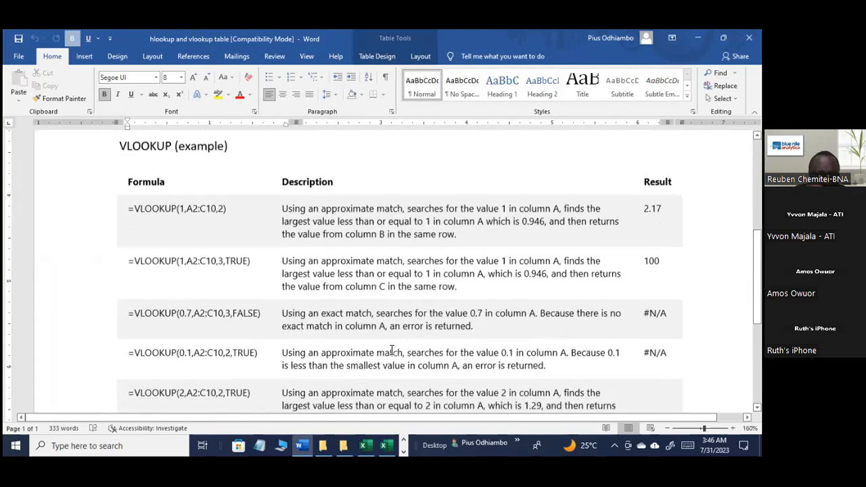
pyautogui.scroll(-1, 391, 350)
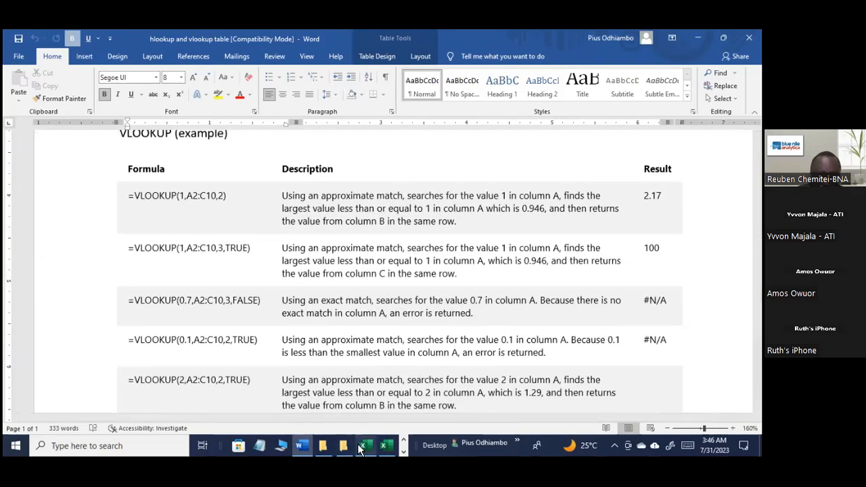
# Step: Open the Property value and commision example workbook from the Advance Excel Training folder and view its more than 160k sheet
pyautogui.moveTo(350, 443)
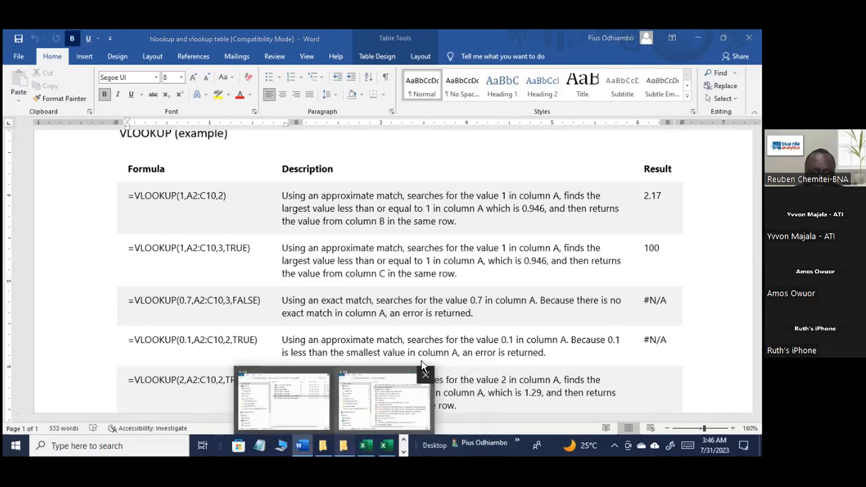
pyautogui.click(283, 406)
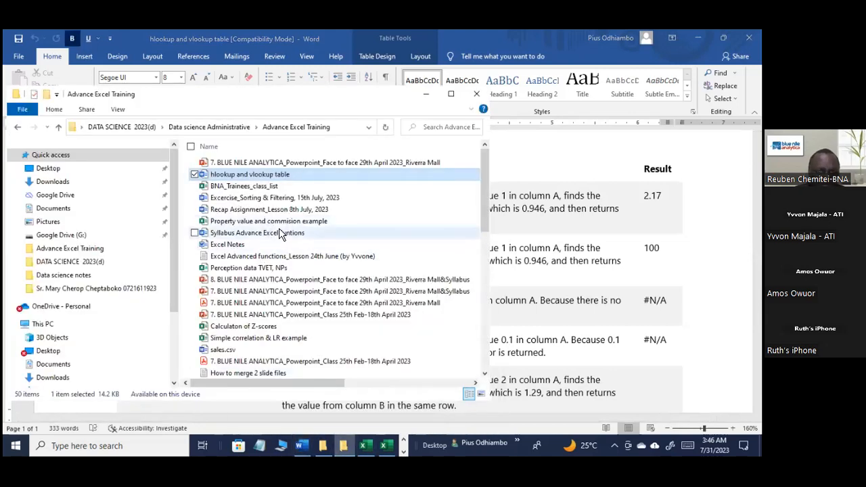
pyautogui.click(304, 221)
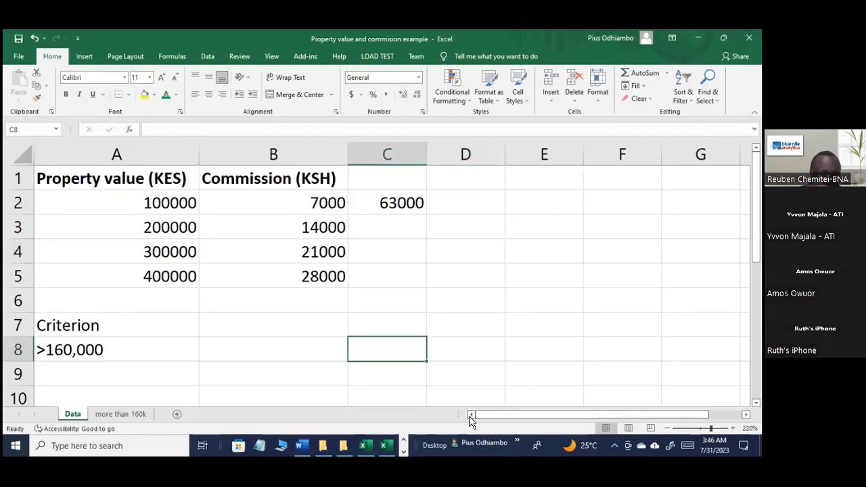
pyautogui.click(142, 416)
pyautogui.click(233, 347)
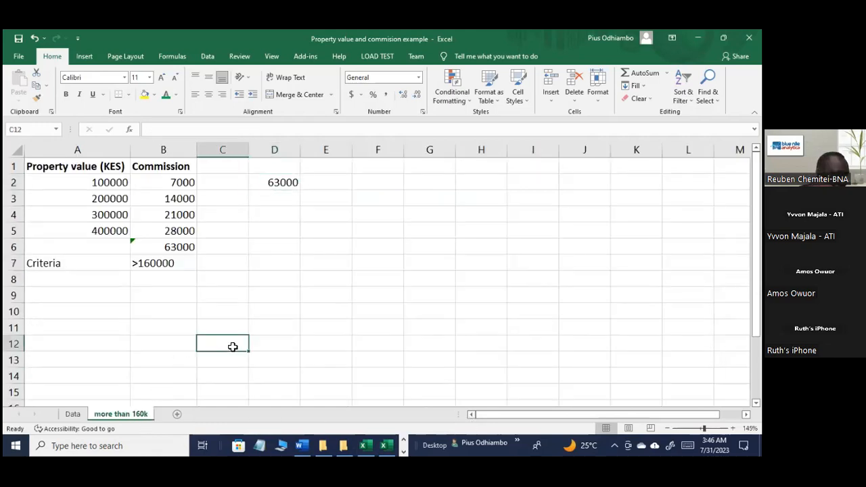
# Step: Switch to the HLOOKUP and VLOOKUP Example workbook in Excel and look through the density, viscosity and temperature data on Sheet2
pyautogui.click(365, 445)
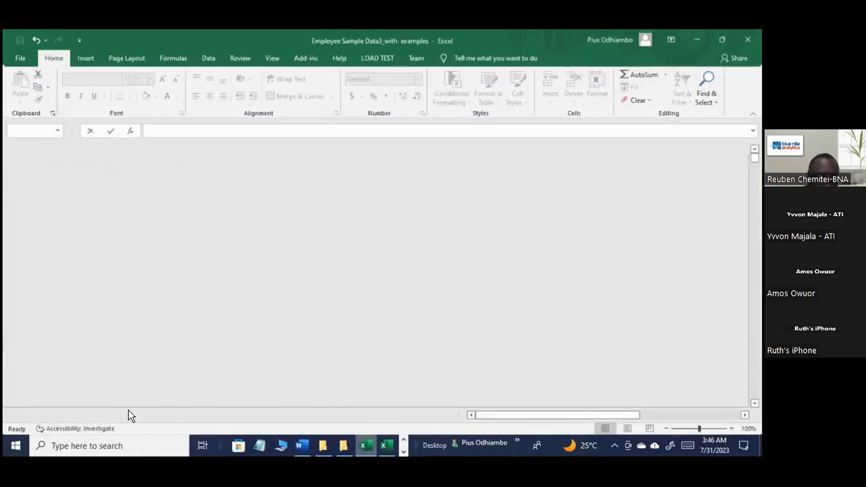
pyautogui.hotkey('alt', 'Tab')
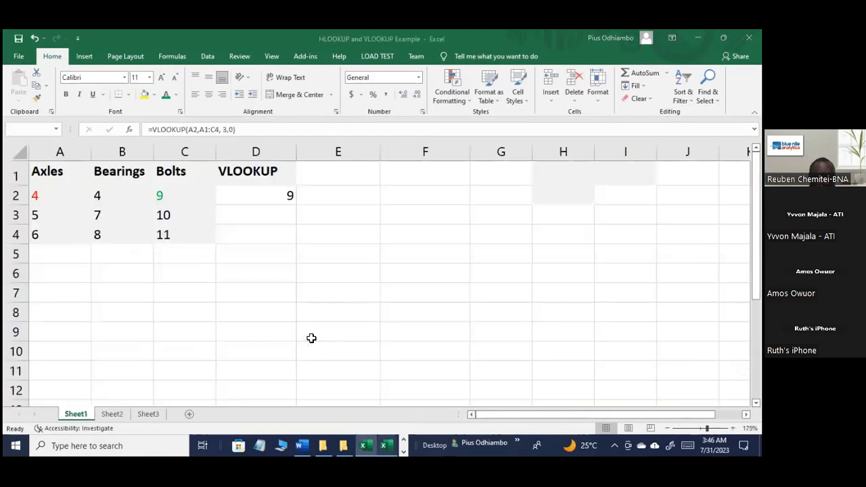
pyautogui.hotkey('ctrl', 'pagedown')
pyautogui.hotkey('ctrl', 'pagedown')
pyautogui.hotkey('ctrl', 'pageup')
pyautogui.click(380, 384)
pyautogui.press('Left')
pyautogui.scroll(-1, 611, 395)
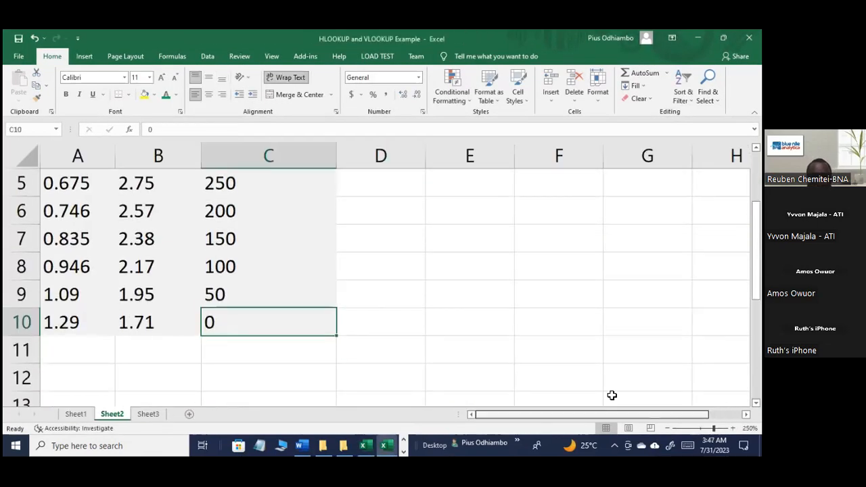
pyautogui.scroll(2, 379, 285)
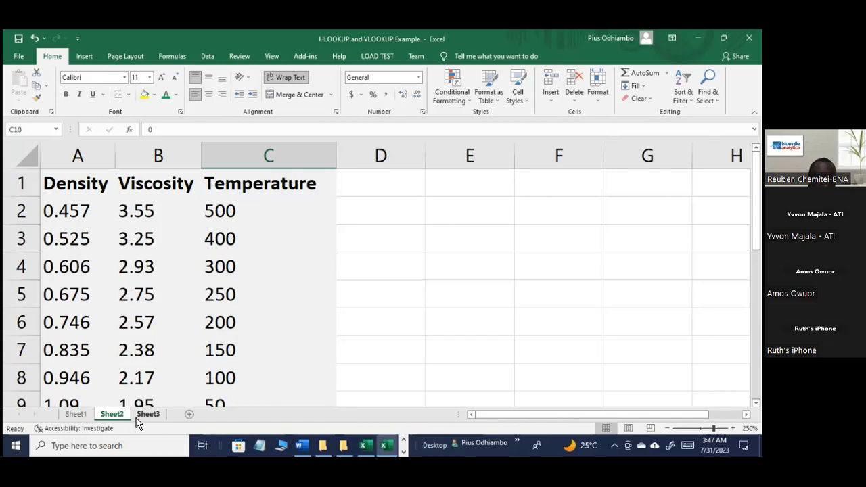
# Step: Compare the data on Sheet1, Sheet2 and Sheet3, finishing on Sheet2
pyautogui.click(141, 414)
pyautogui.click(114, 416)
pyautogui.click(82, 412)
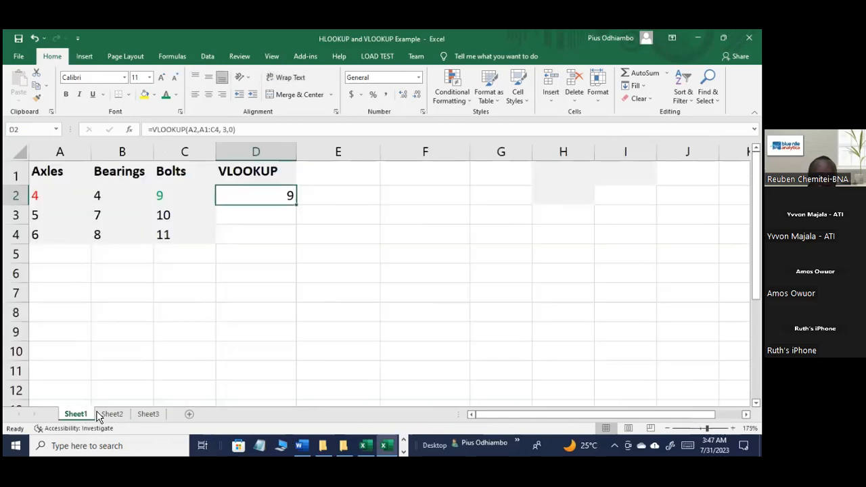
pyautogui.click(112, 415)
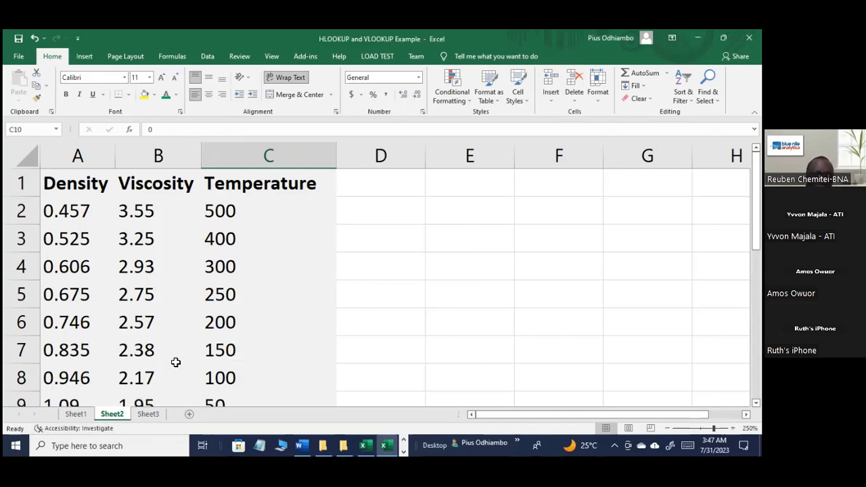
pyautogui.click(77, 414)
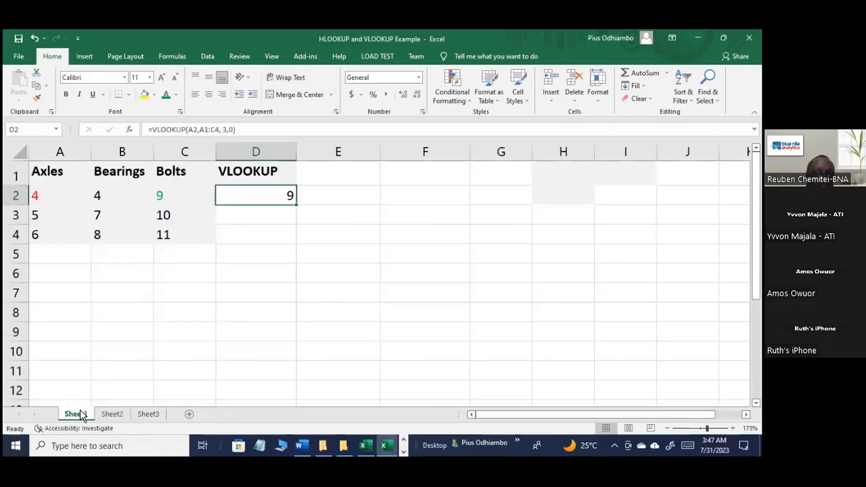
pyautogui.click(110, 414)
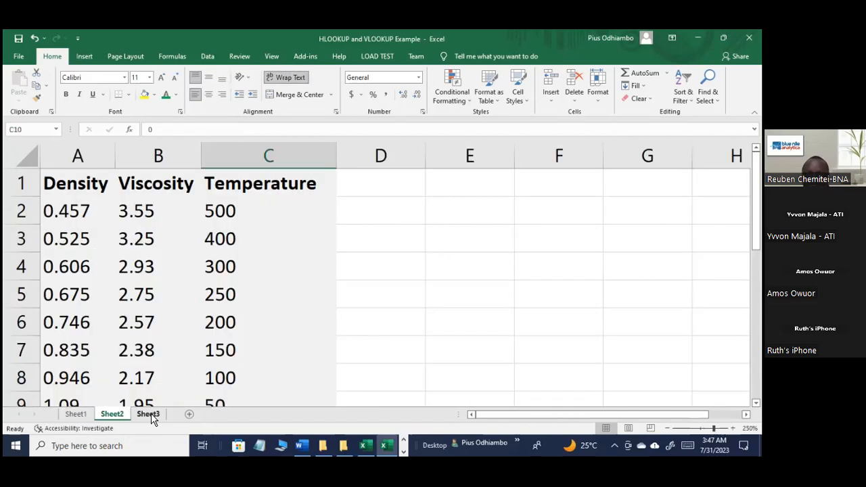
# Step: Select the Density, Viscosity and Temperature columns on Sheet2 in turn and review their values down to row 10
pyautogui.click(308, 222)
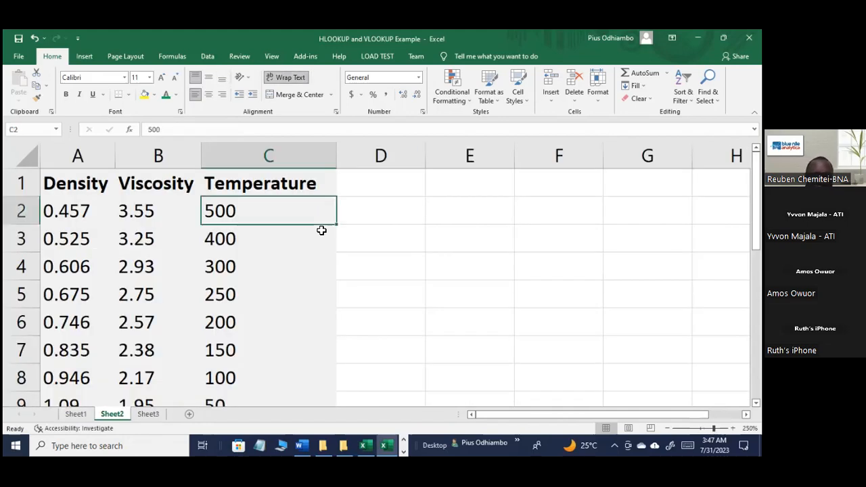
pyautogui.click(362, 230)
pyautogui.click(367, 220)
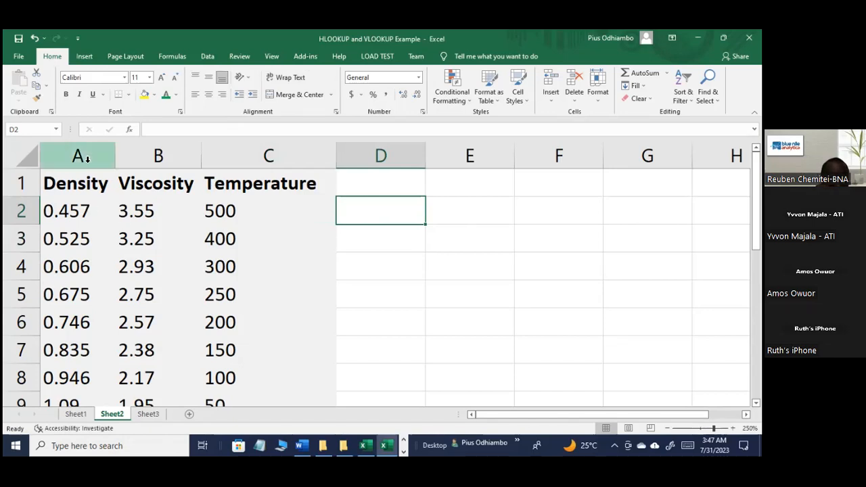
pyautogui.moveTo(77, 156); pyautogui.dragTo(158, 155)
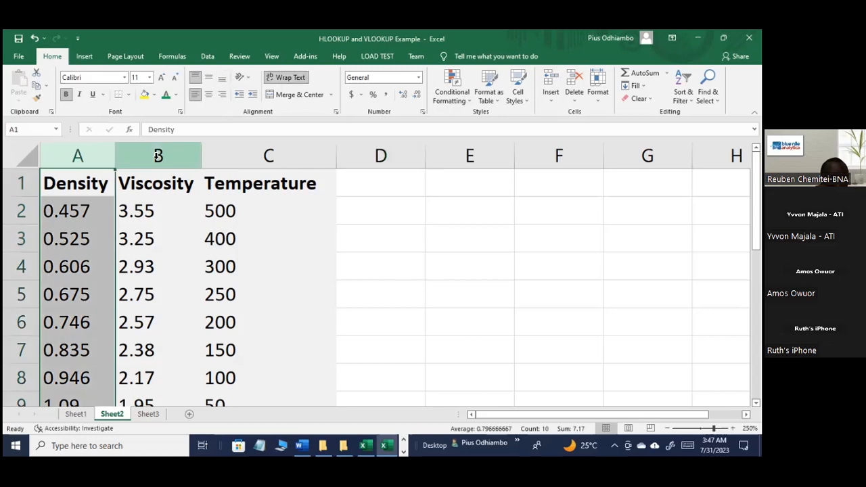
pyautogui.click(157, 155)
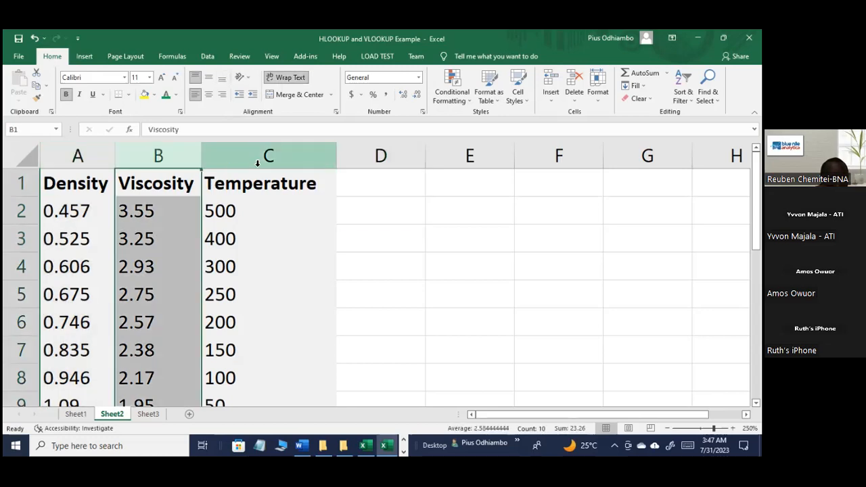
pyautogui.click(257, 155)
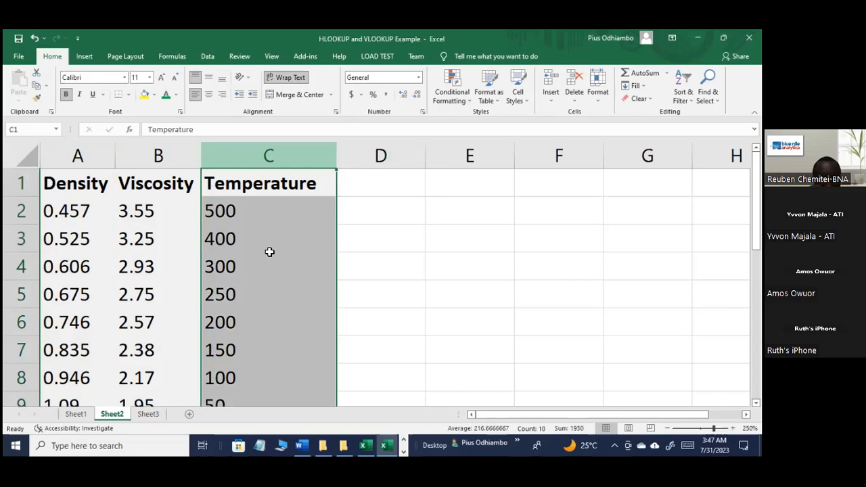
pyautogui.scroll(-2, 269, 252)
pyautogui.scroll(1, 269, 252)
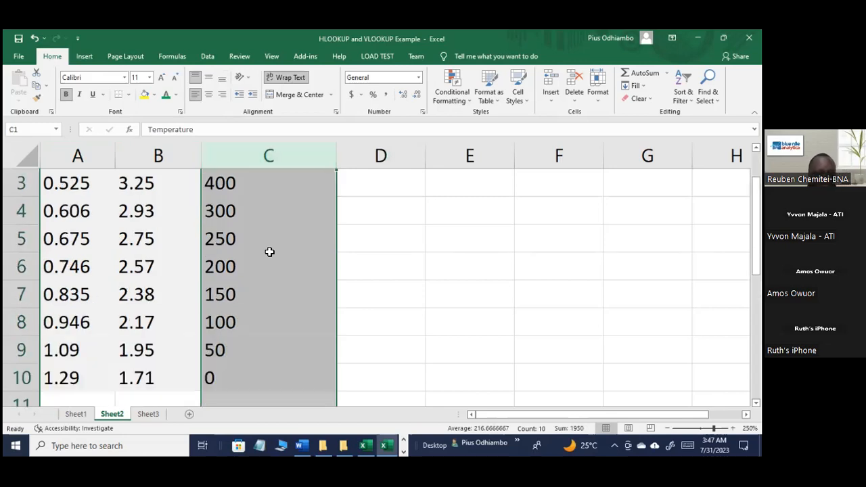
# Step: Return to Sheet2 and point out the Viscosity and Temperature header cells
pyautogui.click(84, 414)
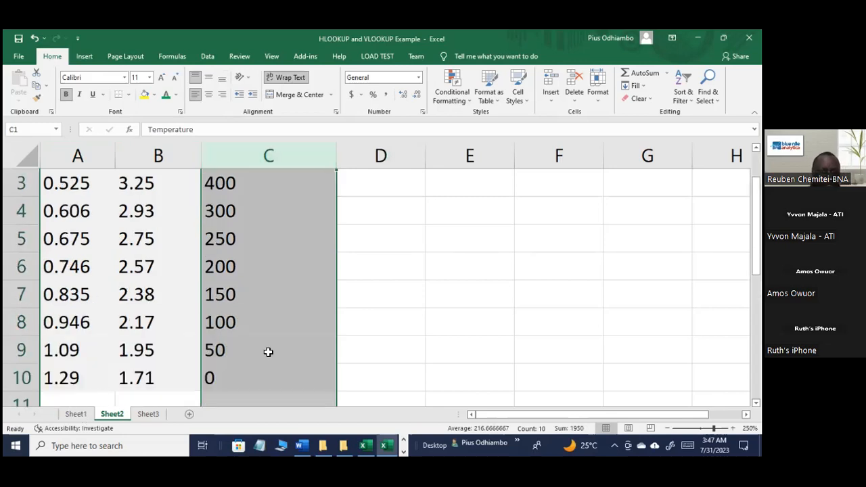
pyautogui.click(113, 414)
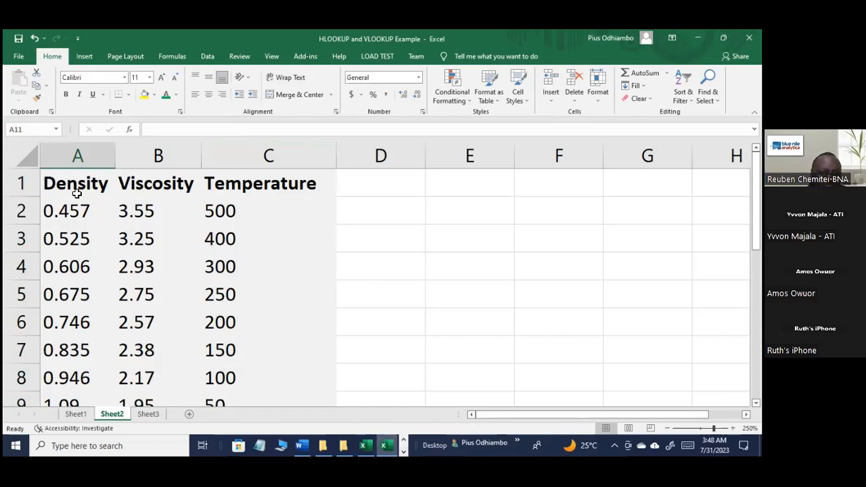
pyautogui.click(135, 189)
pyautogui.click(249, 187)
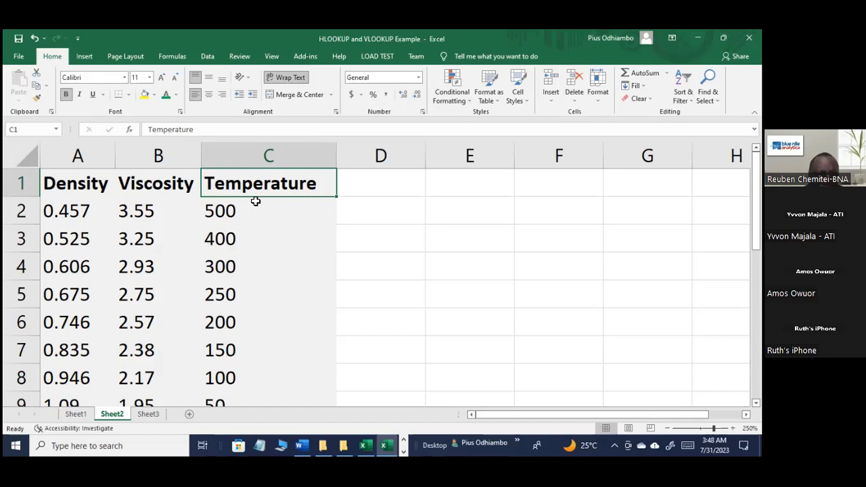
# Step: Select cell D2 on Sheet2, check the first VLOOKUP example in the Word document, and return to the Excel workbook
pyautogui.click(362, 214)
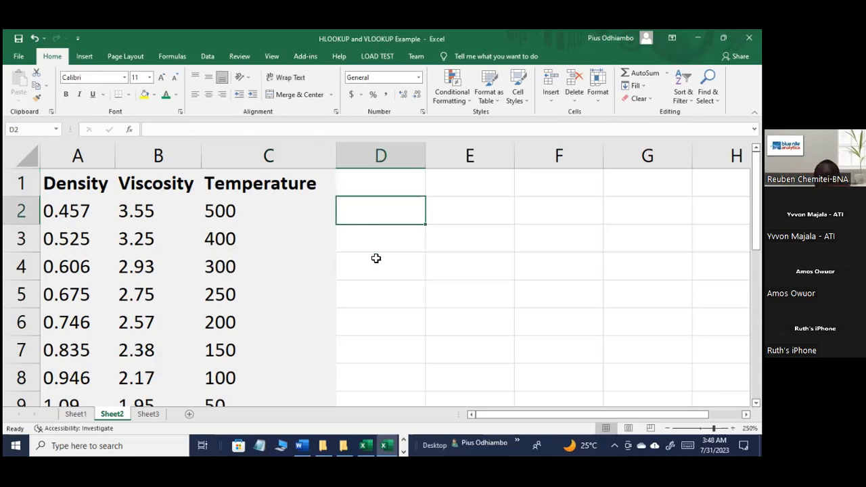
pyautogui.click(308, 446)
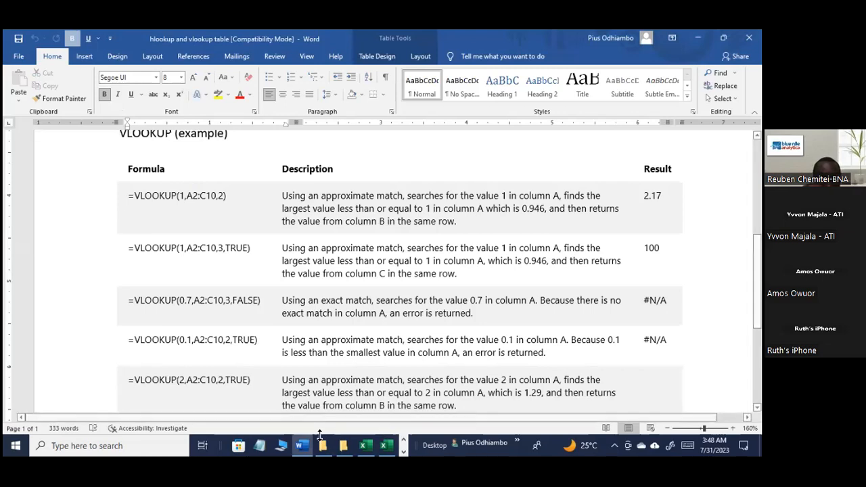
pyautogui.moveTo(387, 448)
pyautogui.click(403, 405)
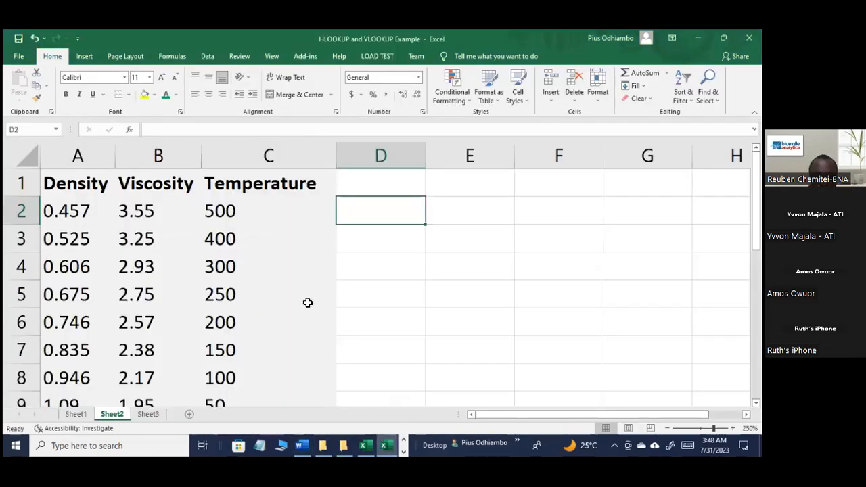
# Step: Start a VLOOKUP formula in cell D2 with 1 as the lookup value
pyautogui.write('=V')
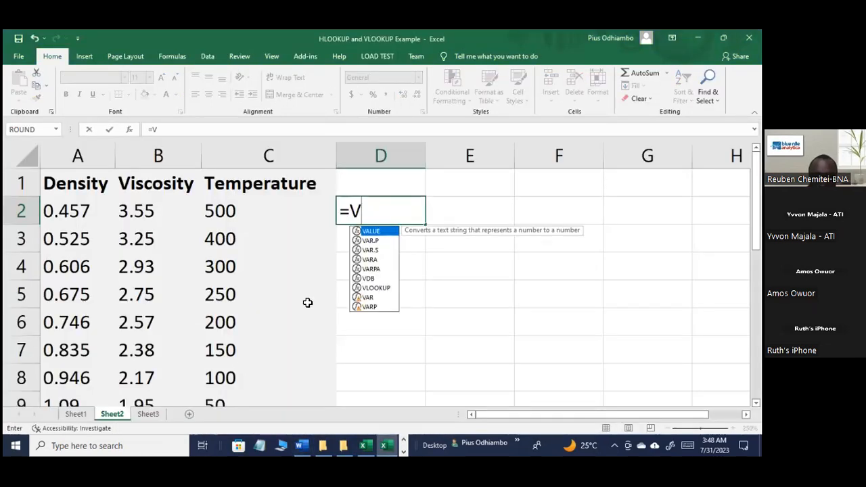
pyautogui.write('LO')
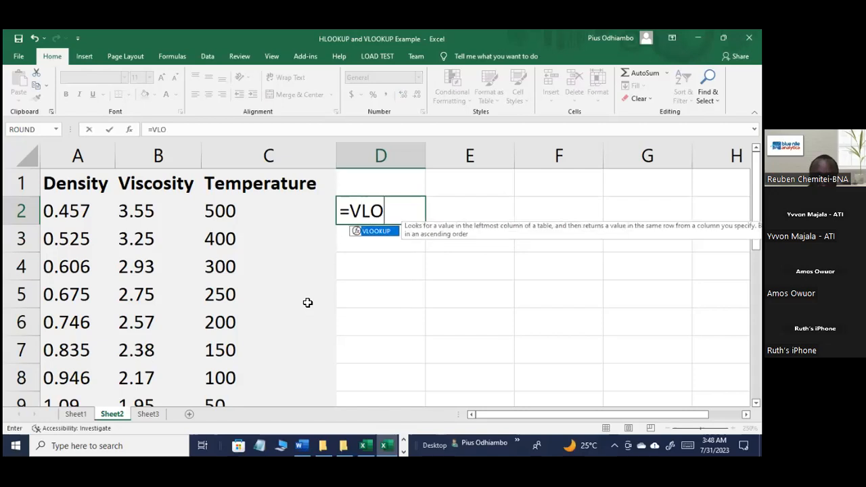
pyautogui.write('OKUP')
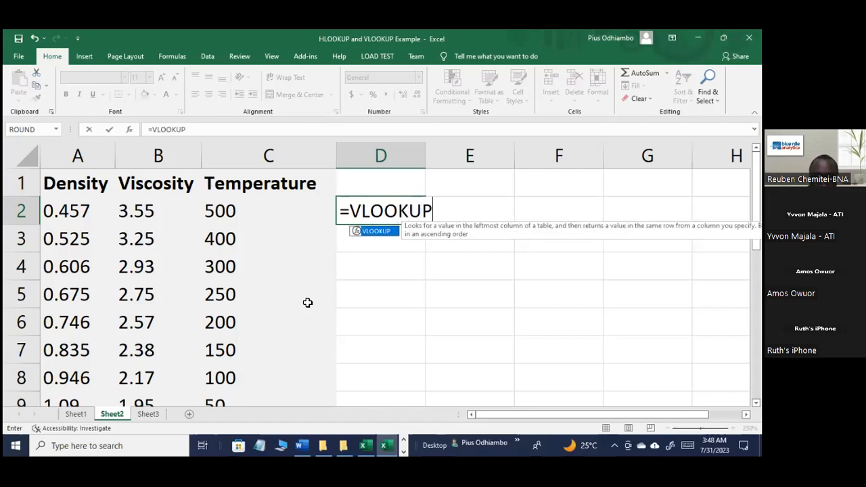
pyautogui.write('(')
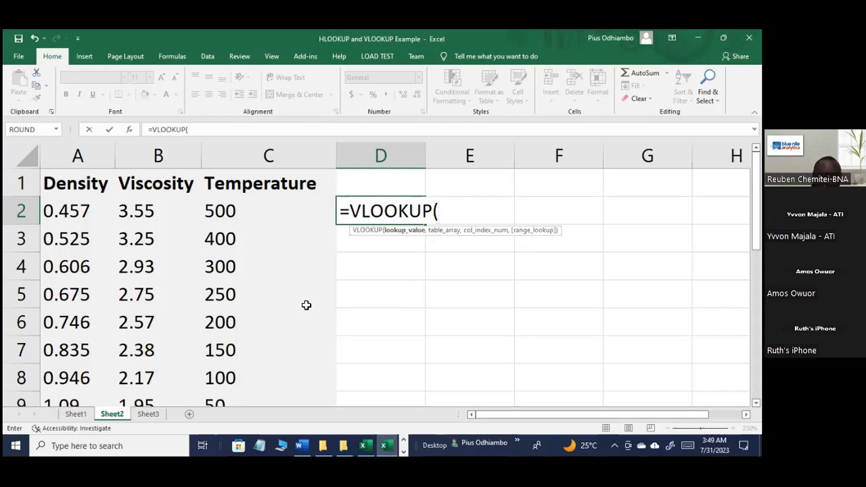
pyautogui.scroll(-1, 302, 307)
pyautogui.scroll(-1, 303, 306)
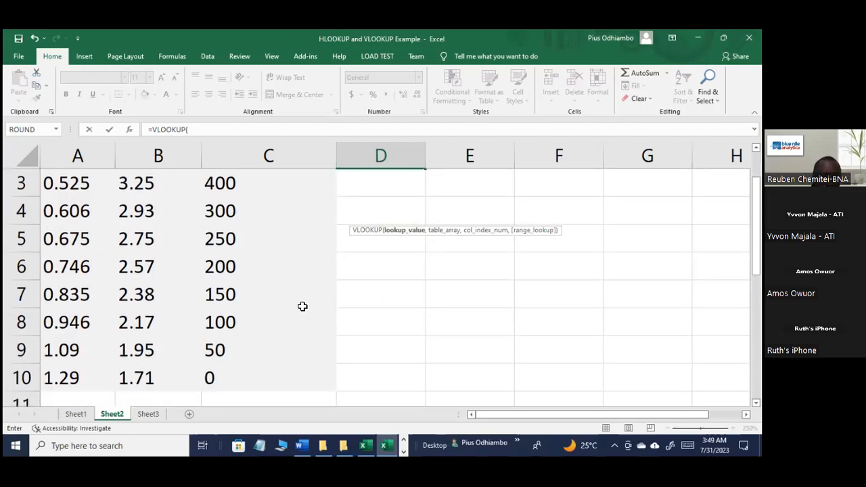
pyautogui.scroll(2, 302, 306)
pyautogui.write('1')
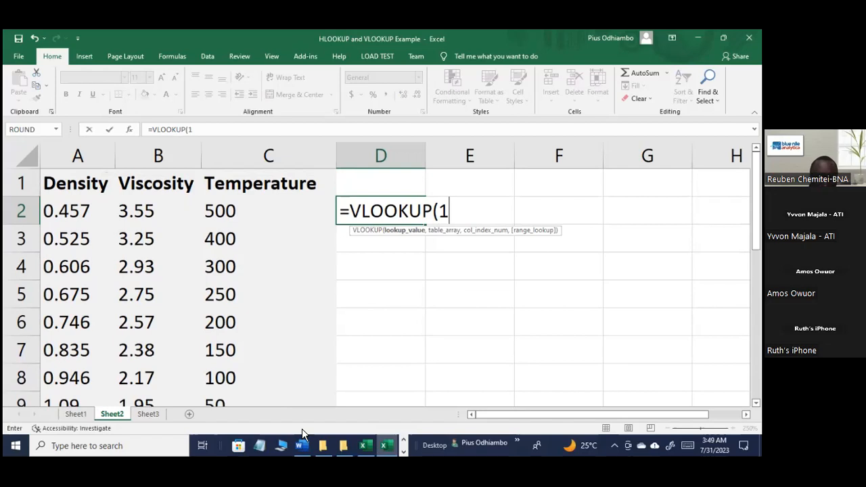
# Step: Check the Word example's arguments and add A2:C10 as the table array of the VLOOKUP formula in D2
pyautogui.click(309, 443)
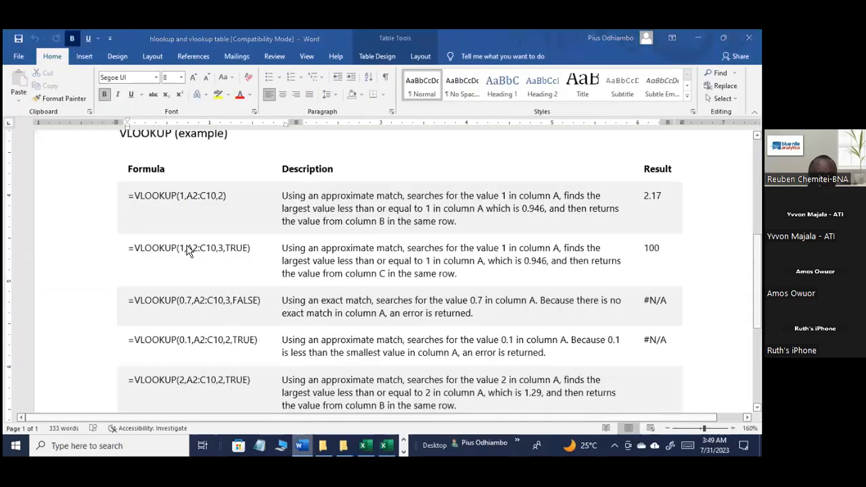
pyautogui.hotkey('alt', 'Tab')
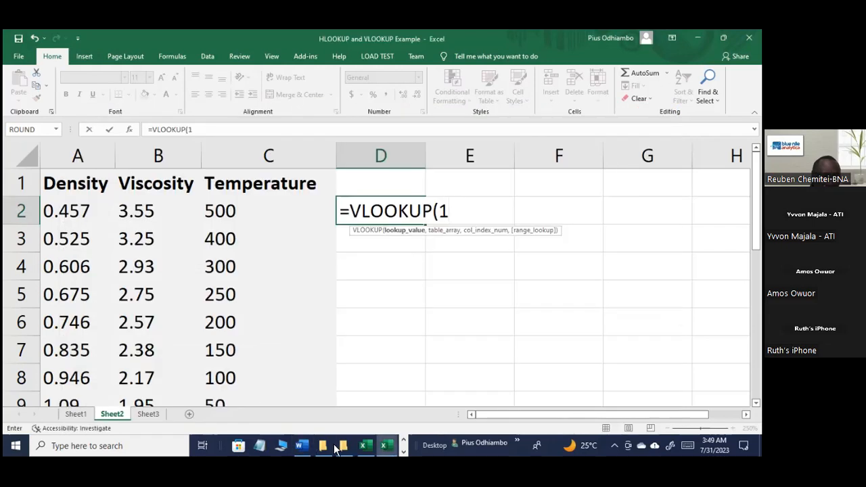
pyautogui.click(321, 446)
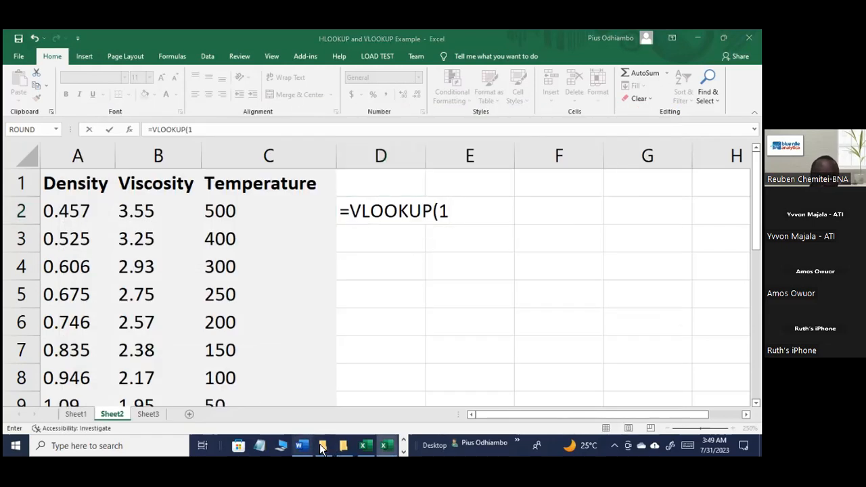
pyautogui.hotkey('alt', 'Tab')
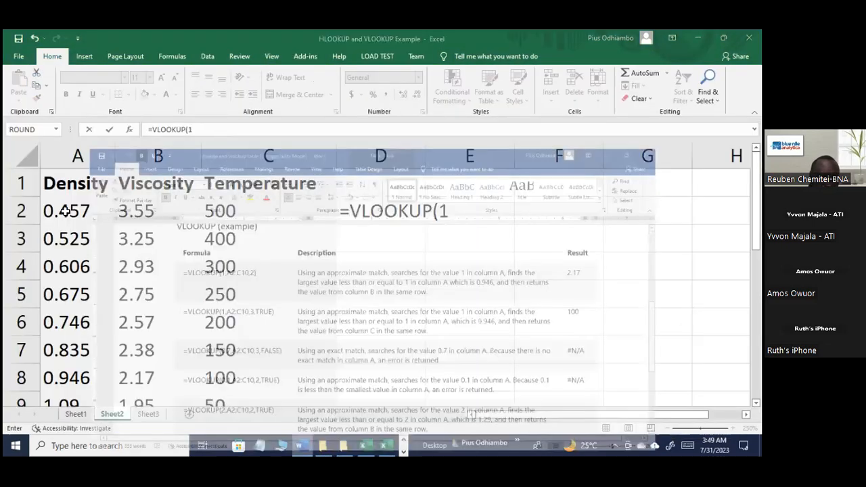
pyautogui.click(377, 268)
pyautogui.click(379, 267)
pyautogui.click(449, 216)
pyautogui.write(',')
pyautogui.moveTo(108, 218); pyautogui.dragTo(437, 285)
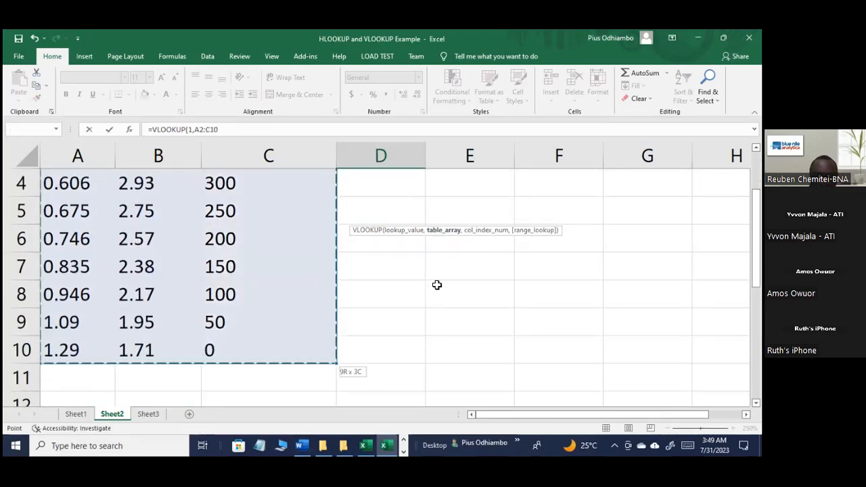
pyautogui.scroll(1, 437, 284)
pyautogui.write(',')
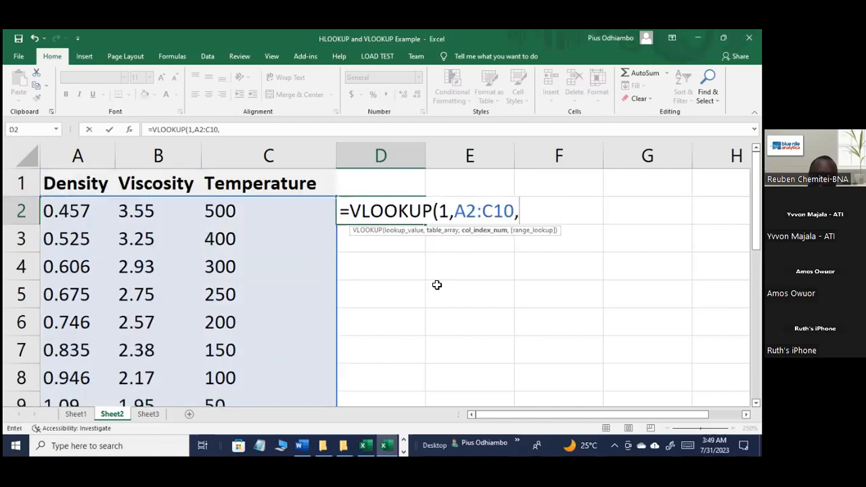
# Step: Compare with the Word example, set the column index to 2, and complete D2 as =VLOOKUP(1,A2:C10,2)
pyautogui.click(308, 444)
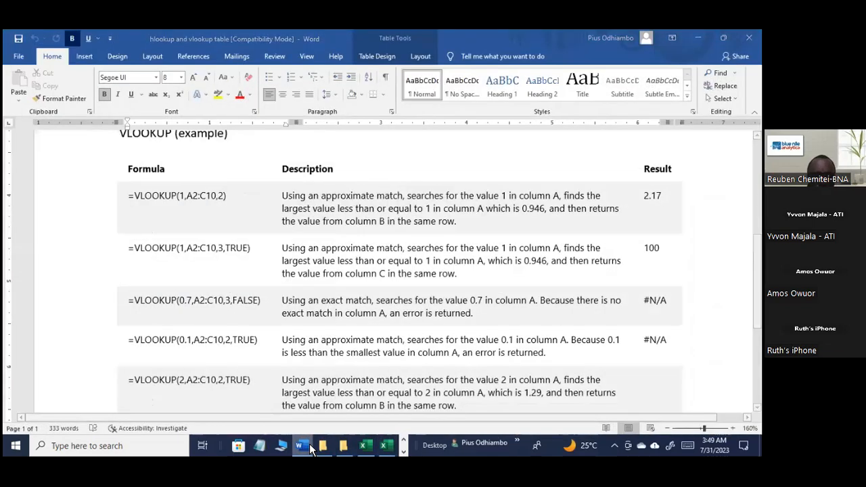
pyautogui.click(310, 444)
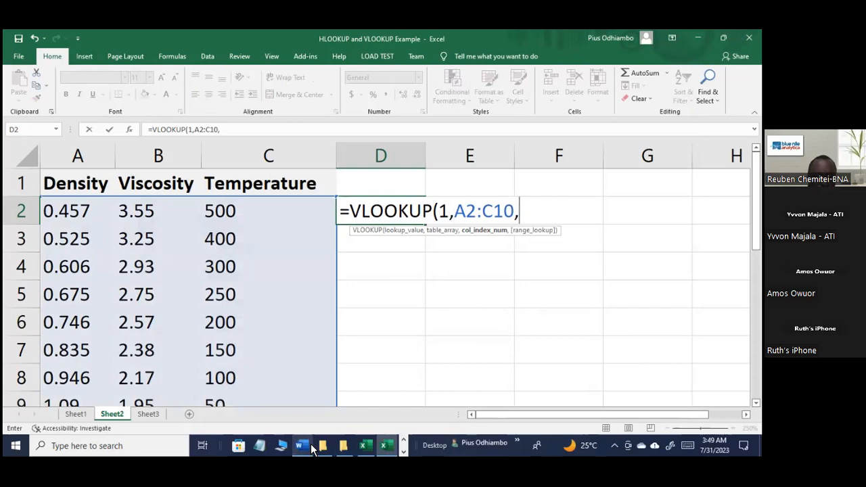
pyautogui.write('2')
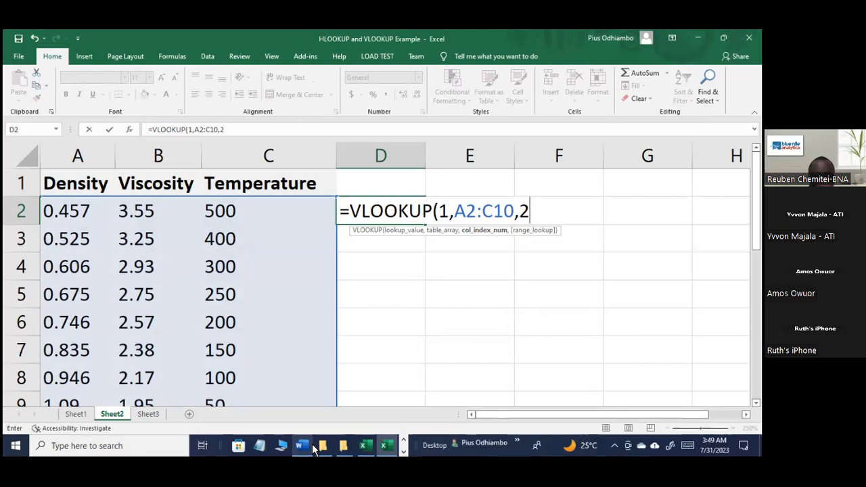
pyautogui.click(312, 444)
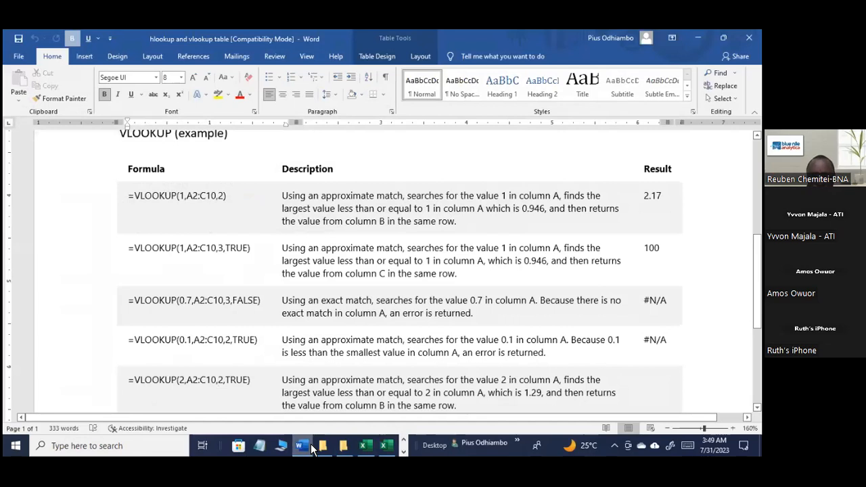
pyautogui.click(310, 444)
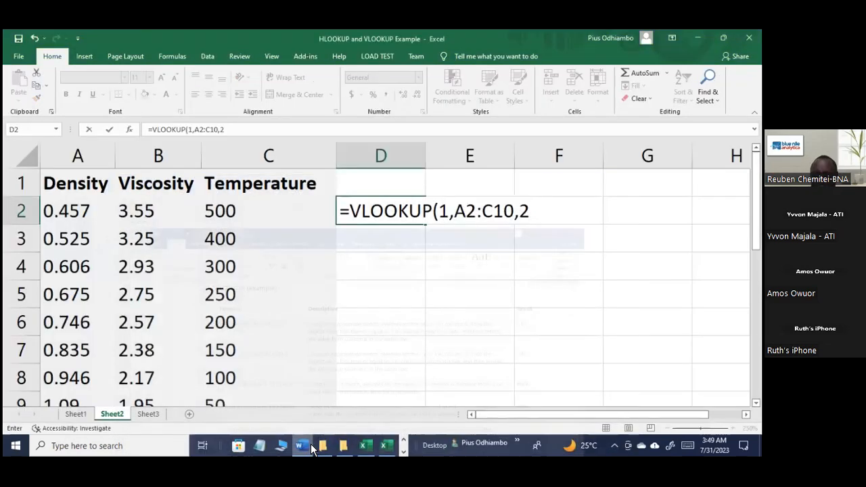
pyautogui.write(')')
pyautogui.press('Return')
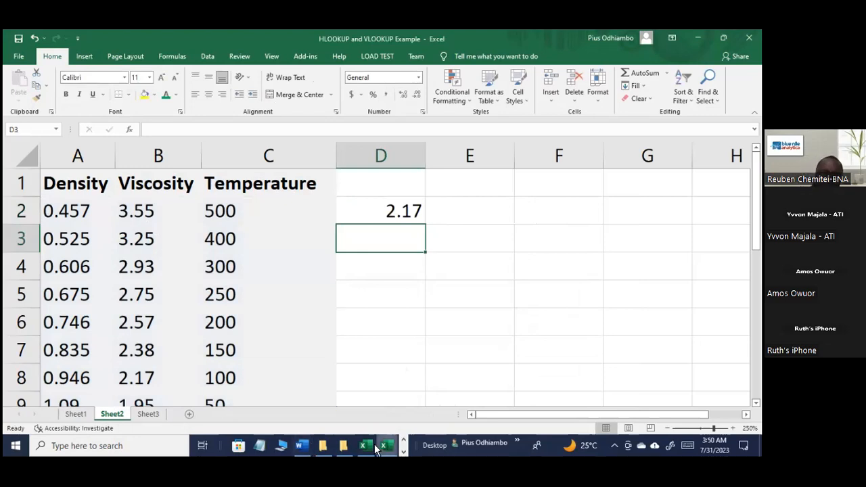
# Step: Review the VLOOKUP formula in D2 and compare its result with the table on Sheet2
pyautogui.click(416, 213)
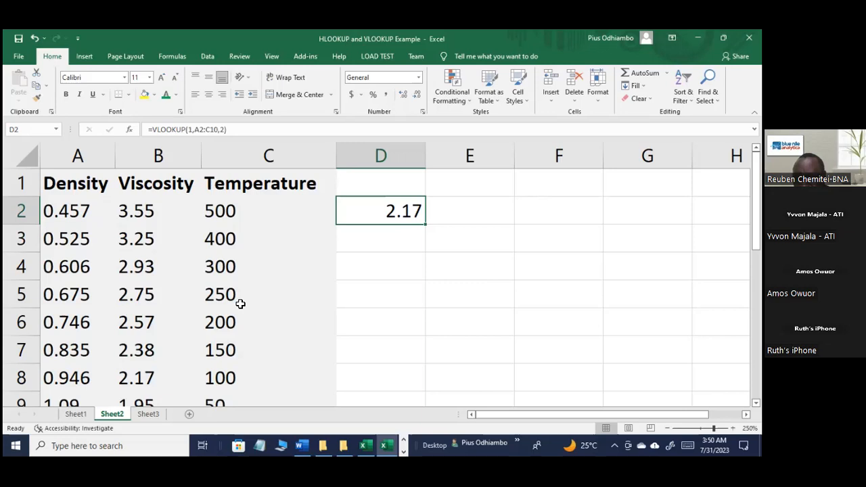
pyautogui.click(588, 345)
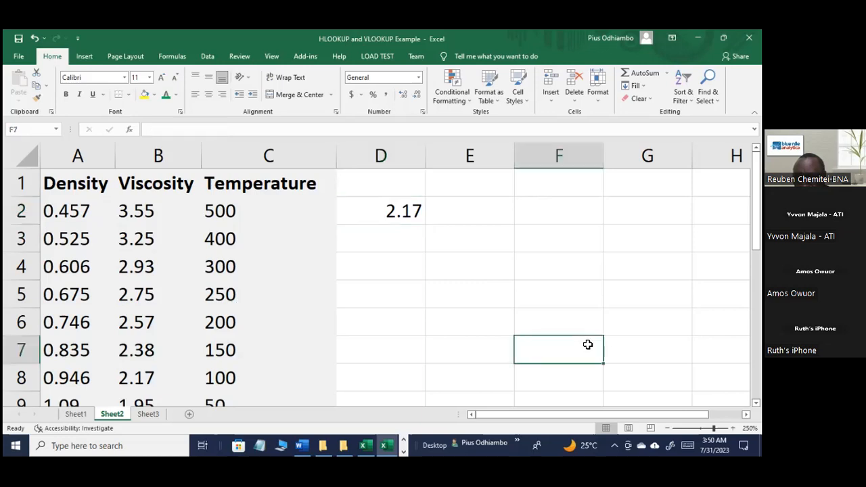
pyautogui.click(618, 376)
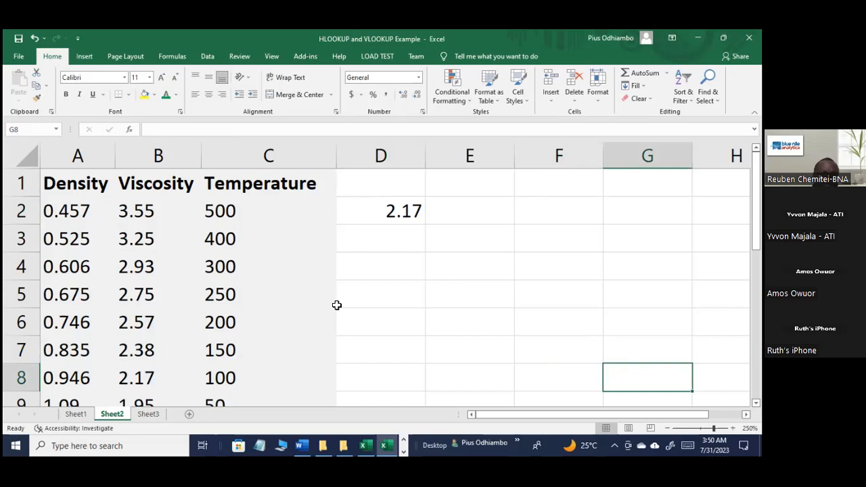
pyautogui.click(376, 215)
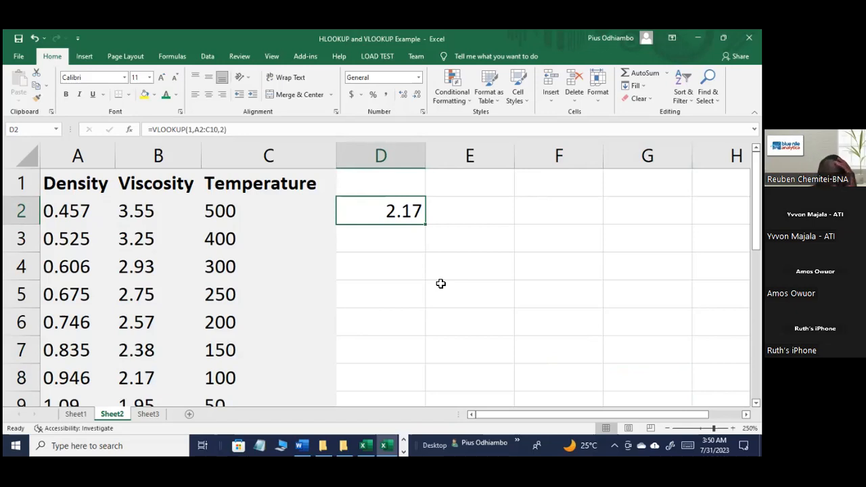
# Step: Colour the font of the matching Viscosity value in cell B8 green
pyautogui.click(134, 385)
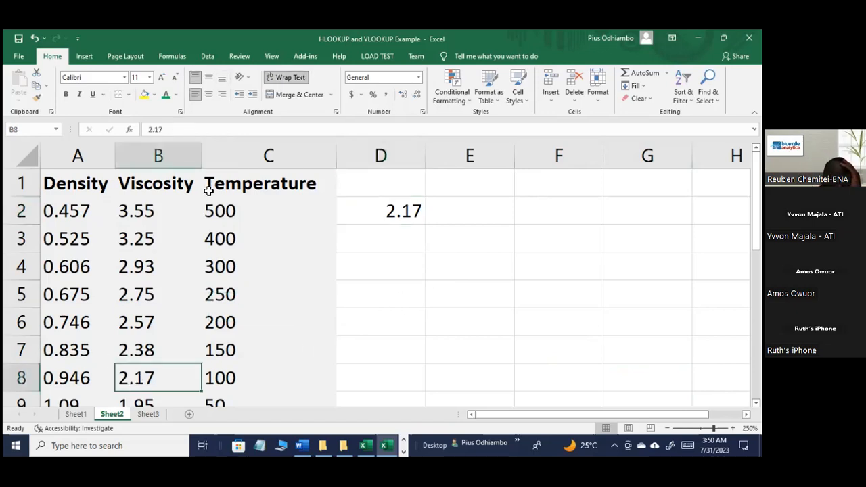
pyautogui.click(165, 94)
pyautogui.click(377, 325)
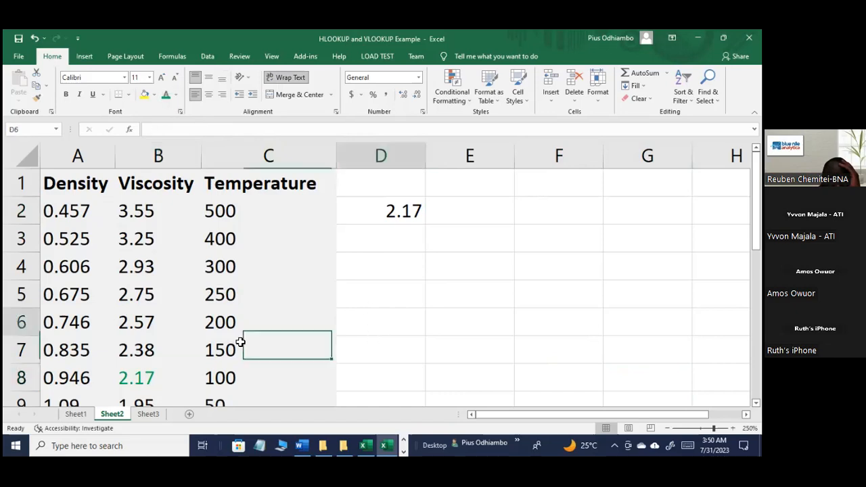
# Step: Colour the font of the matching Density value in cell A8 red
pyautogui.click(81, 377)
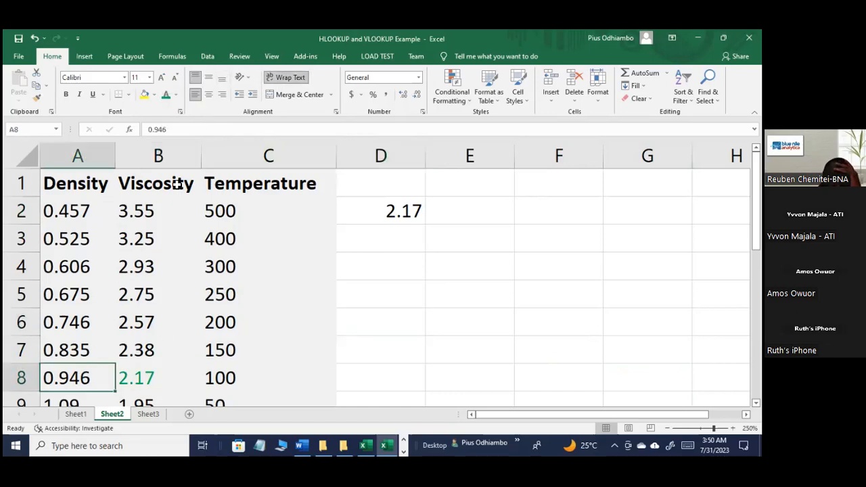
pyautogui.click(175, 99)
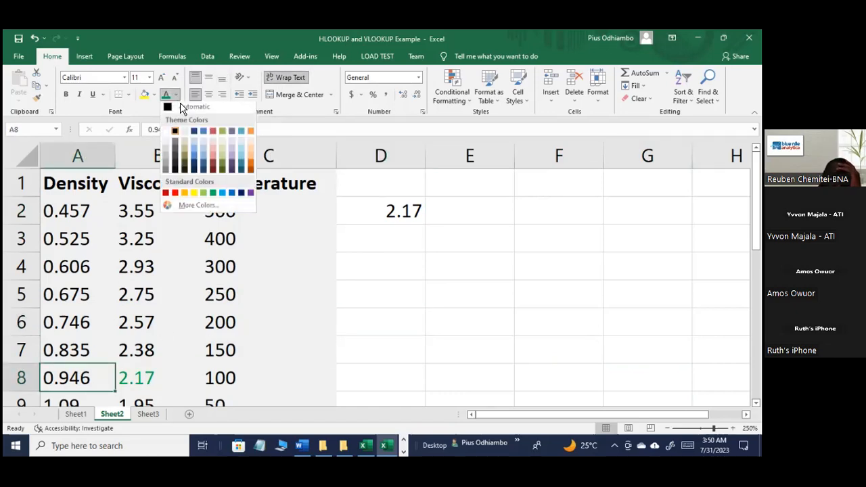
pyautogui.click(174, 195)
pyautogui.click(300, 253)
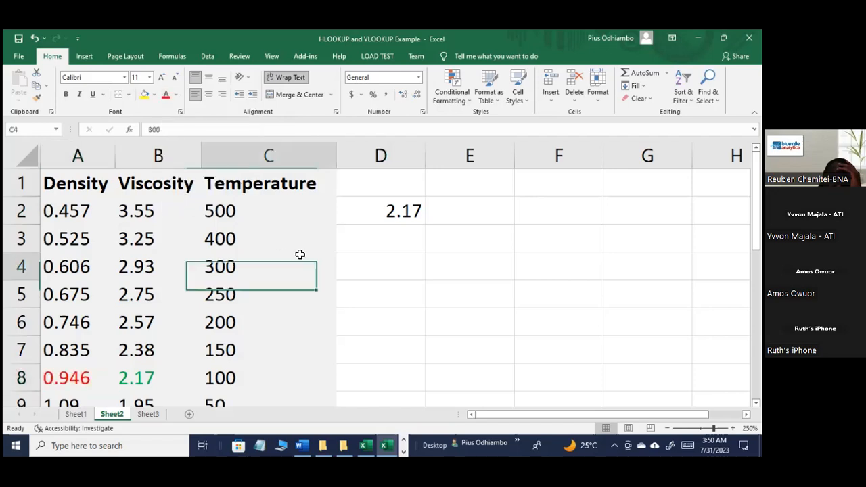
# Step: Add FALSE as the fourth argument of the VLOOKUP formula in D2 to demand an exact match
pyautogui.click(399, 220)
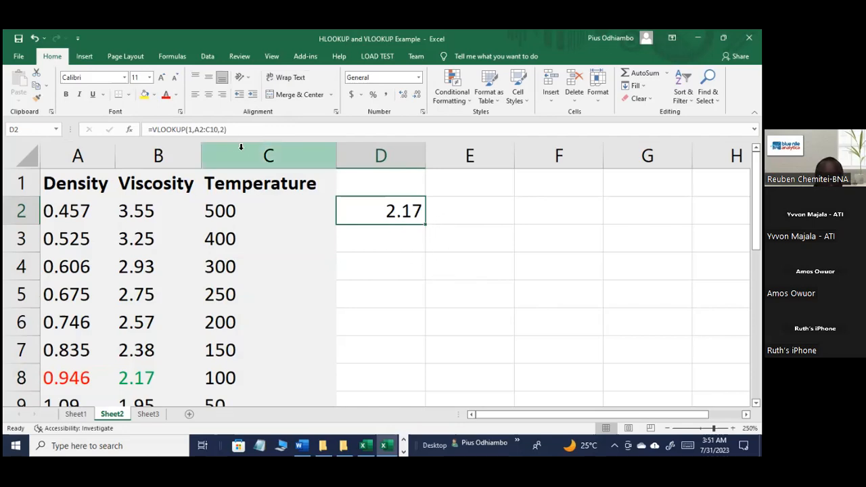
pyautogui.click(224, 130)
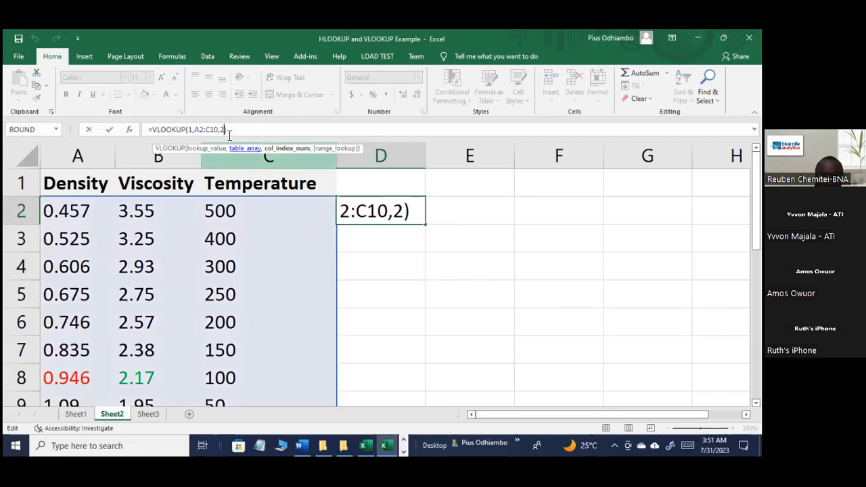
pyautogui.write(',')
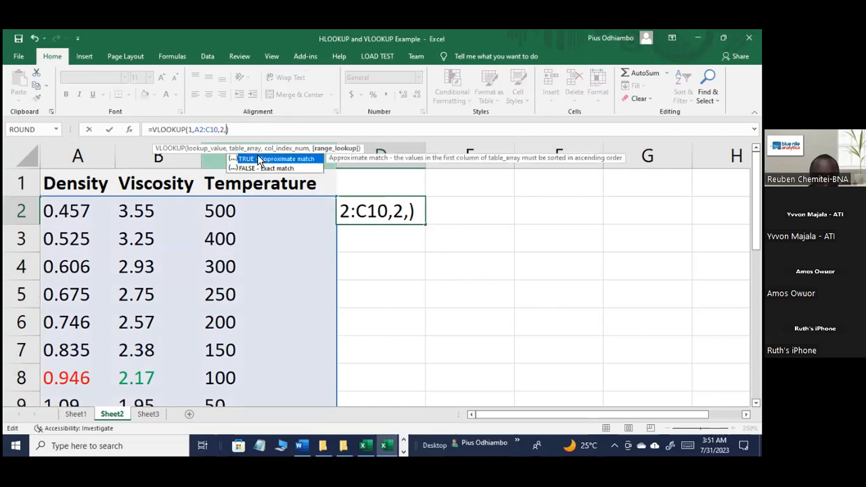
pyautogui.write('FAL')
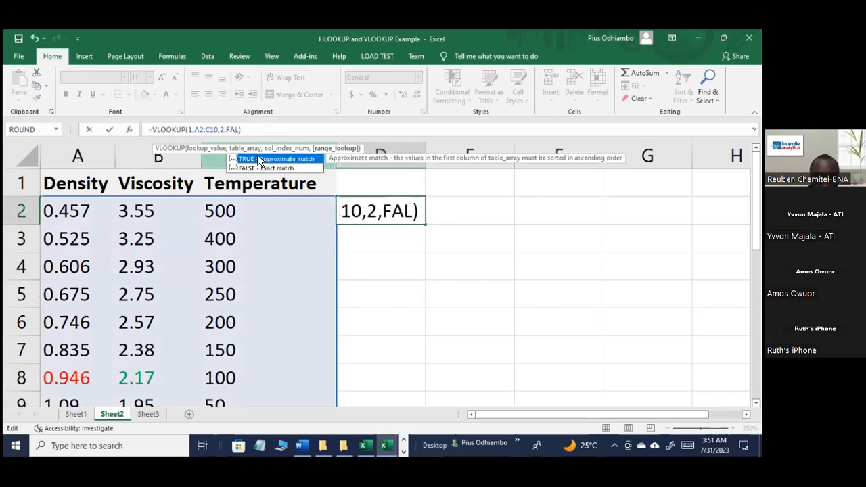
pyautogui.press('BackSpace')
pyautogui.press('BackSpace')
pyautogui.press('BackSpace')
pyautogui.write('FALSE')
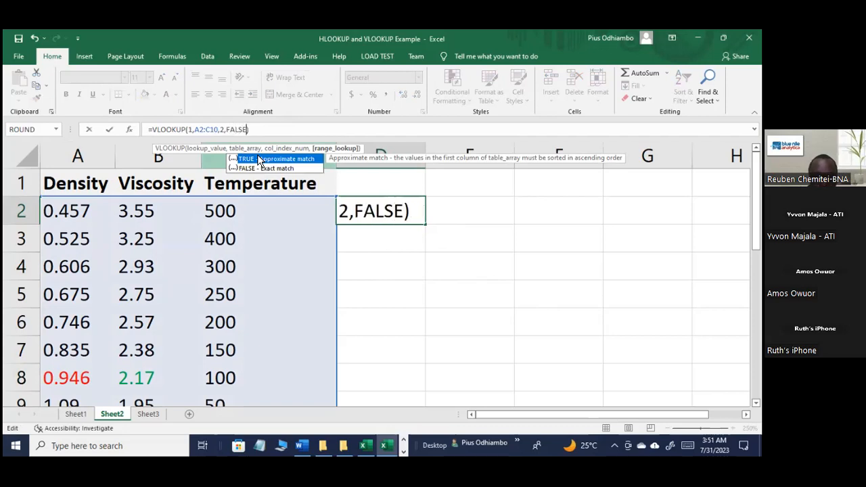
pyautogui.press('Return')
pyautogui.press('Up')
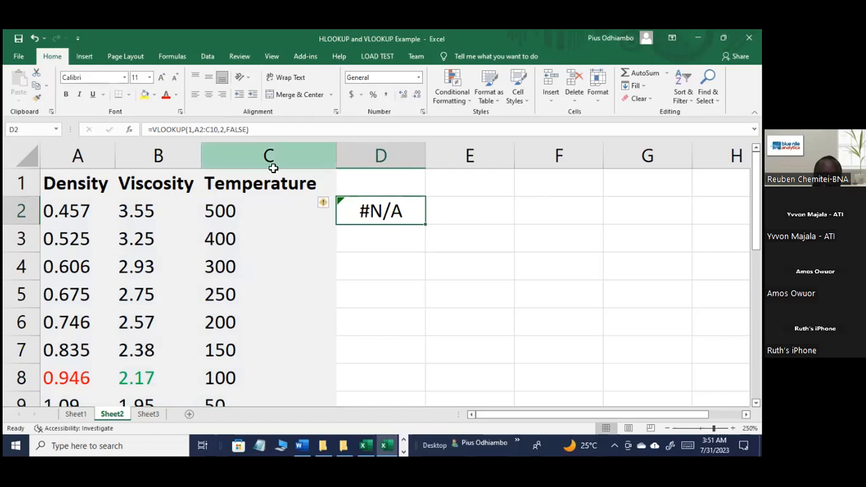
# Step: Set the match-type argument of the VLOOKUP formula in D2 to TRUE for an approximate match
pyautogui.click(245, 130)
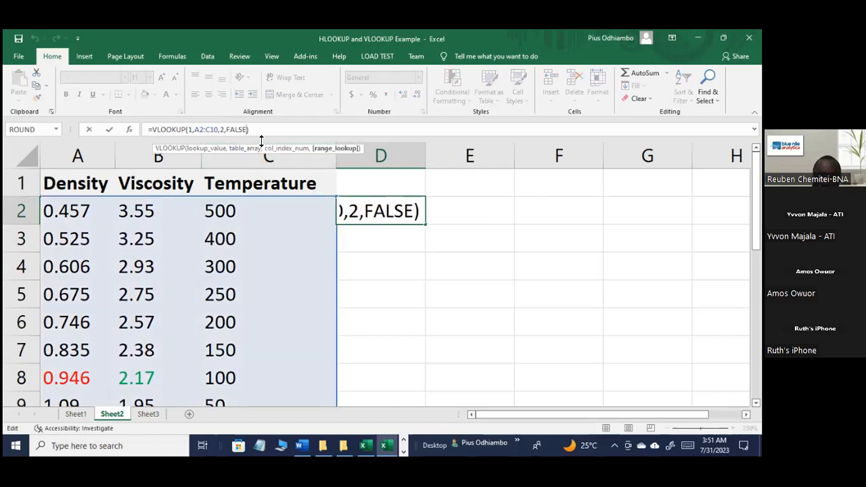
pyautogui.press('BackSpace')
pyautogui.press('BackSpace')
pyautogui.press('BackSpace')
pyautogui.press('BackSpace')
pyautogui.press('BackSpace')
pyautogui.write('TRUE')
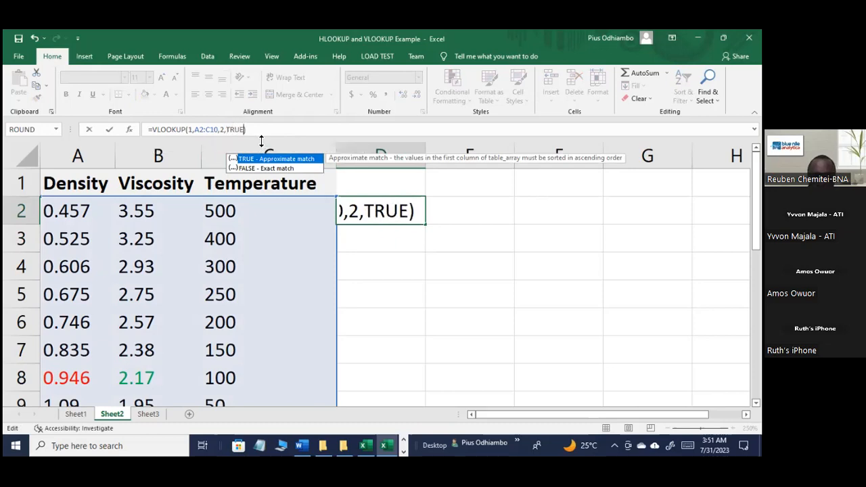
pyautogui.press('Return')
pyautogui.press('Up')
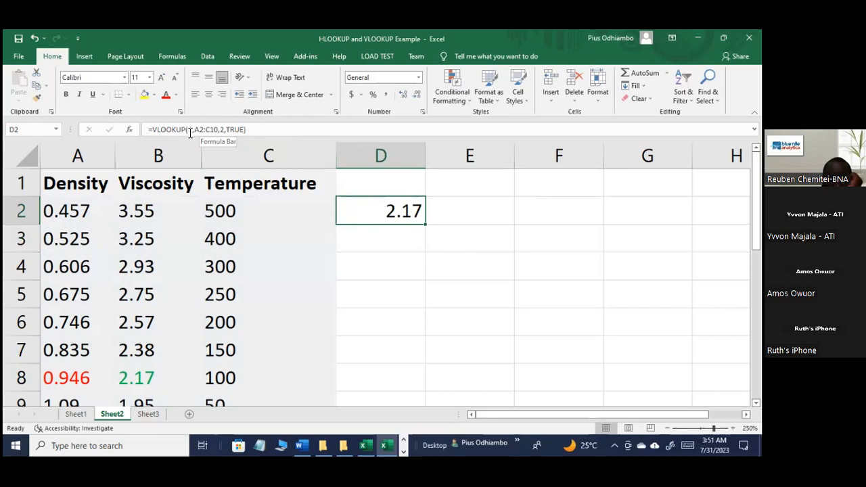
# Step: Review the table range, column index and match-type arguments of the VLOOKUP formula in D2
pyautogui.moveTo(195, 129); pyautogui.dragTo(225, 132)
pyautogui.click(226, 129)
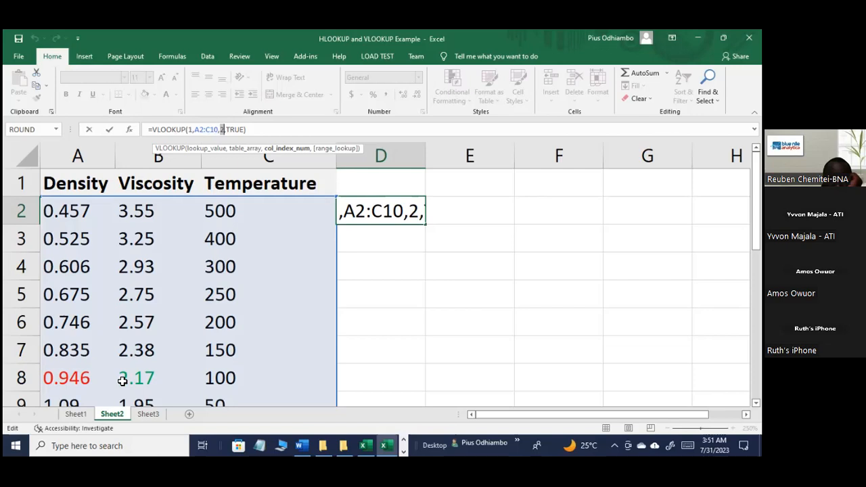
pyautogui.click(240, 130)
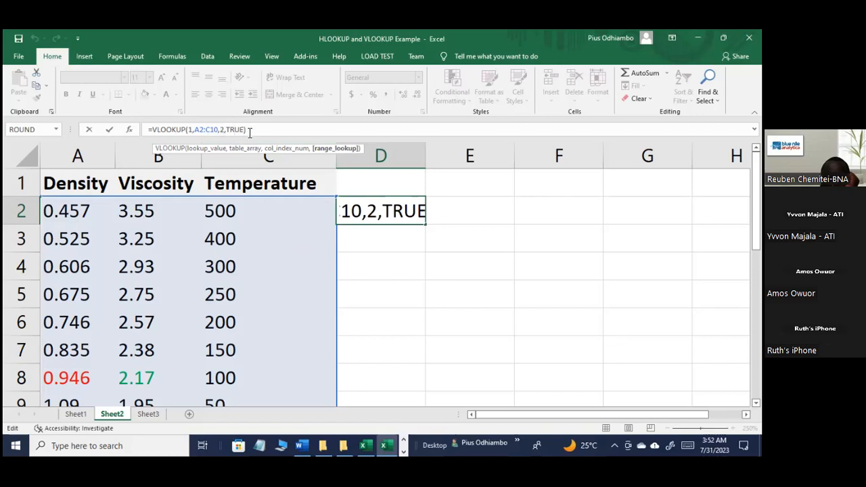
pyautogui.press('Return')
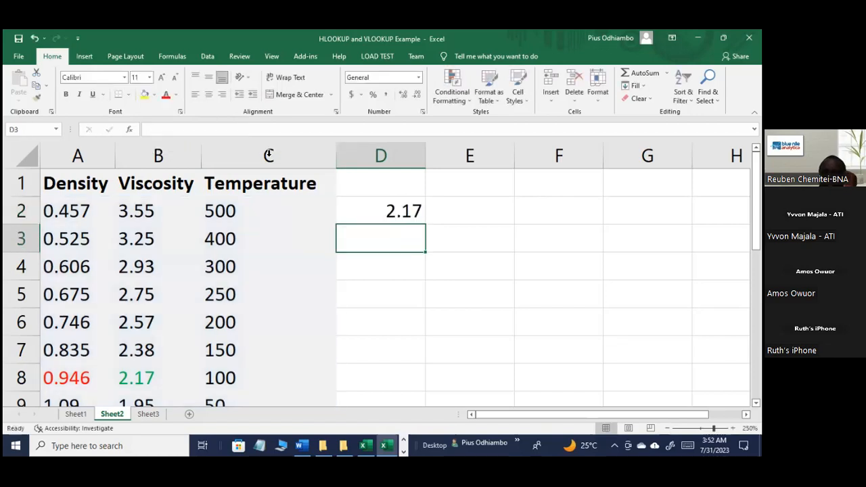
# Step: Copy the VLOOKUP formula text from cell D2, leaving out the closing bracket
pyautogui.click(408, 217)
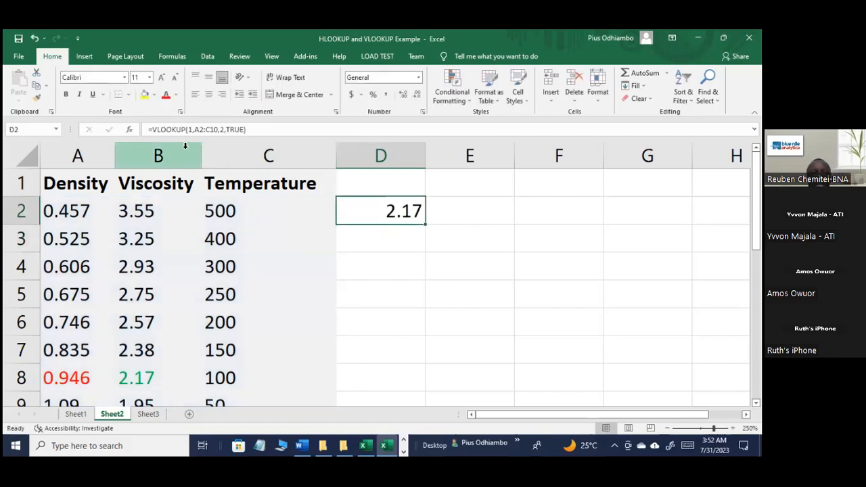
pyautogui.click(258, 130)
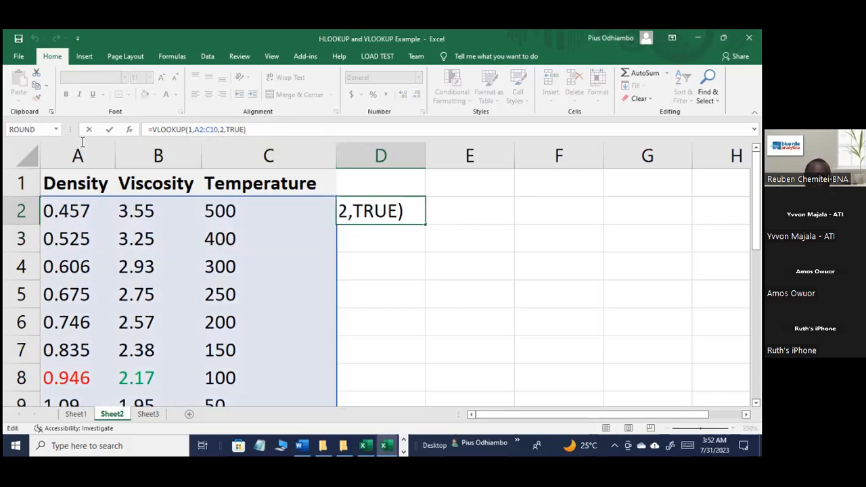
pyautogui.moveTo(248, 130); pyautogui.dragTo(140, 130)
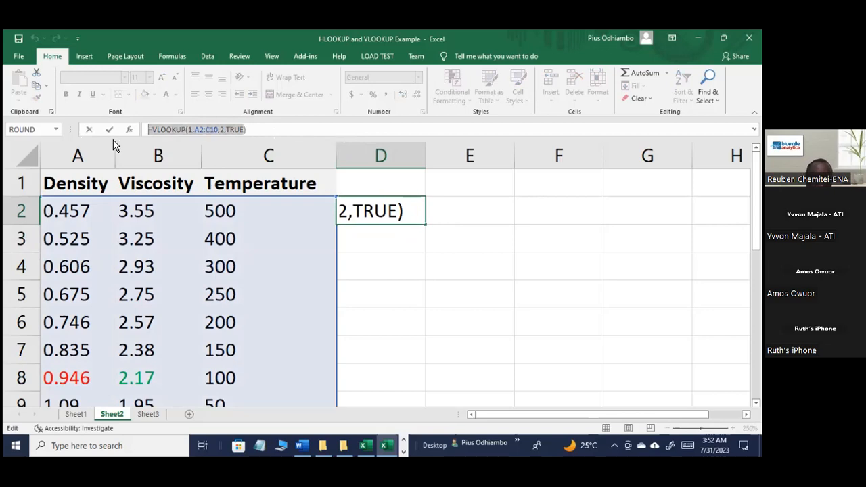
pyautogui.hotkey('ctrl', 'c')
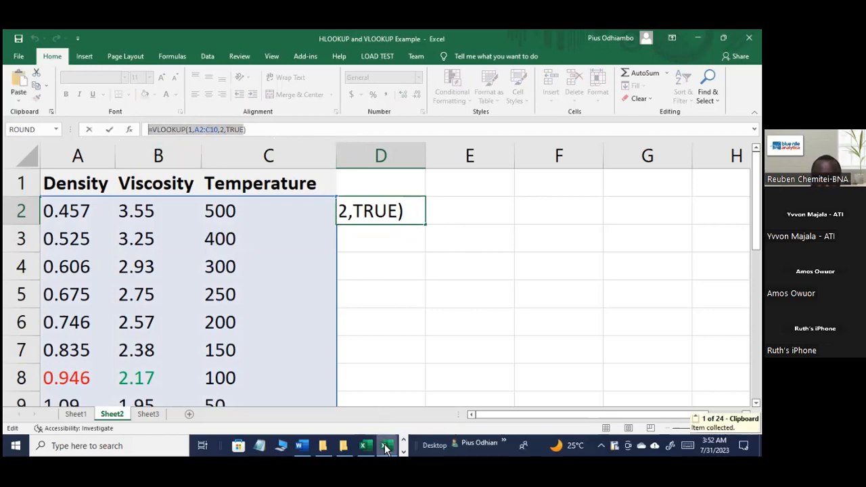
# Step: Switch to the PowerPoint presentation and replace the last two VLOOKUP examples on slide 71 with the copied formula as text only
pyautogui.click(381, 446)
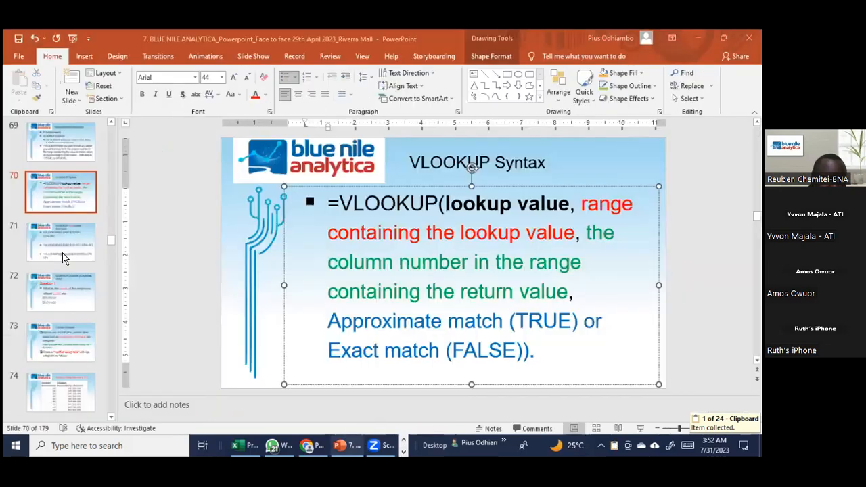
pyautogui.click(62, 256)
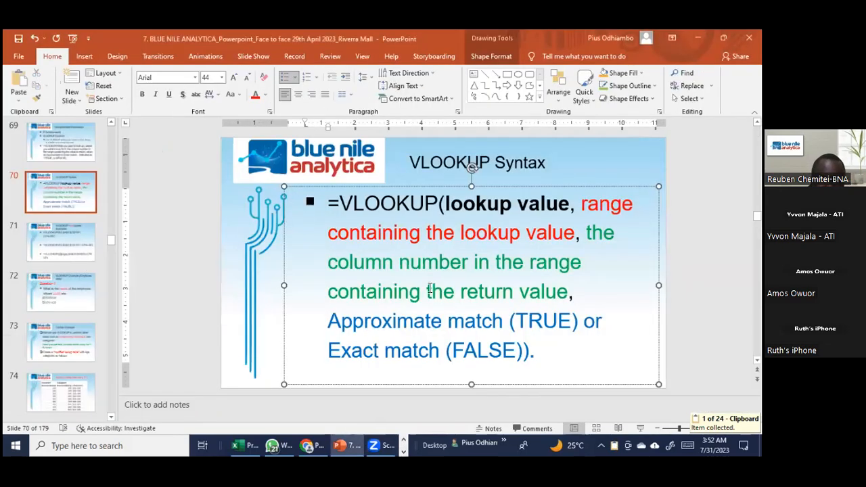
pyautogui.click(374, 364)
pyautogui.moveTo(358, 358); pyautogui.dragTo(322, 275)
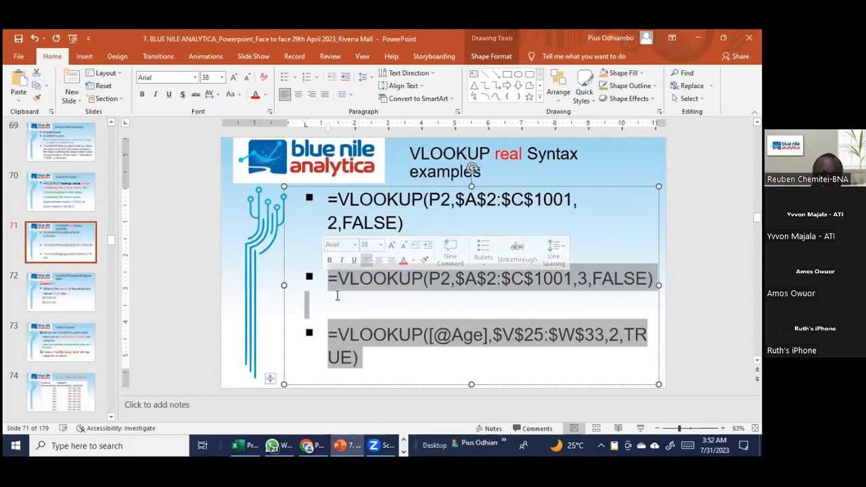
pyautogui.click(19, 100)
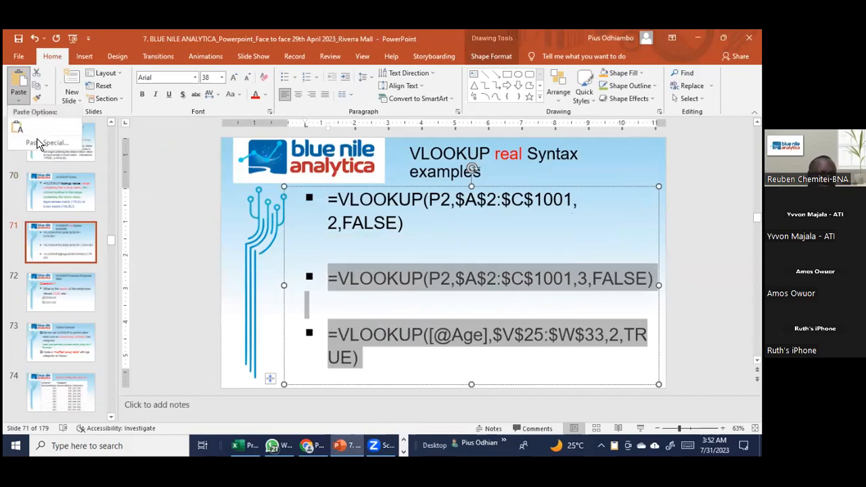
pyautogui.click(19, 130)
pyautogui.click(400, 297)
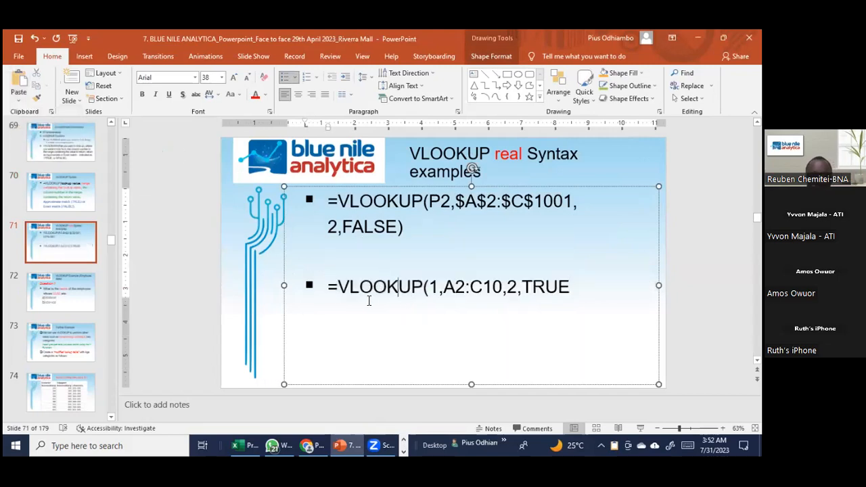
# Step: Enlarge the pasted VLOOKUP formula on slide 71 to font size 48
pyautogui.click(337, 293)
pyautogui.moveTo(550, 293); pyautogui.dragTo(379, 289)
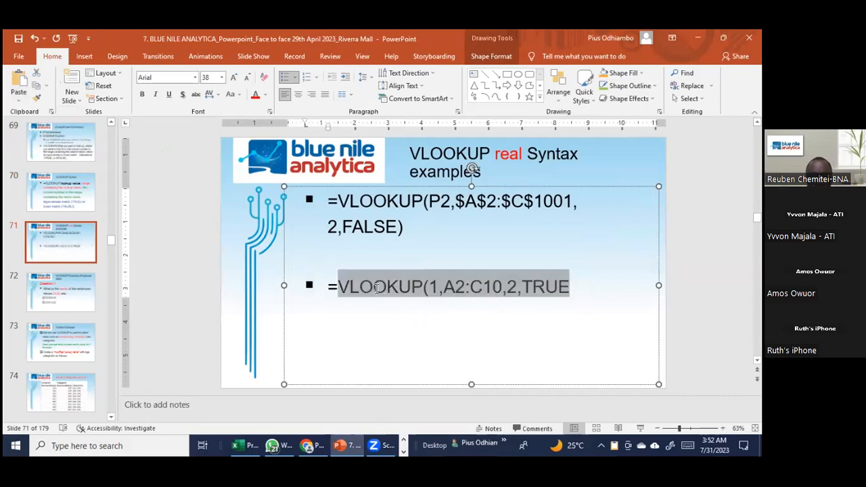
pyautogui.click(498, 309)
pyautogui.moveTo(576, 296); pyautogui.dragTo(316, 304)
pyautogui.hotkey('ctrl', 'shift', '.')
pyautogui.hotkey('ctrl', 'shift', '.')
pyautogui.hotkey('ctrl', 'shift', '.')
pyautogui.hotkey('ctrl', 'shift', '.')
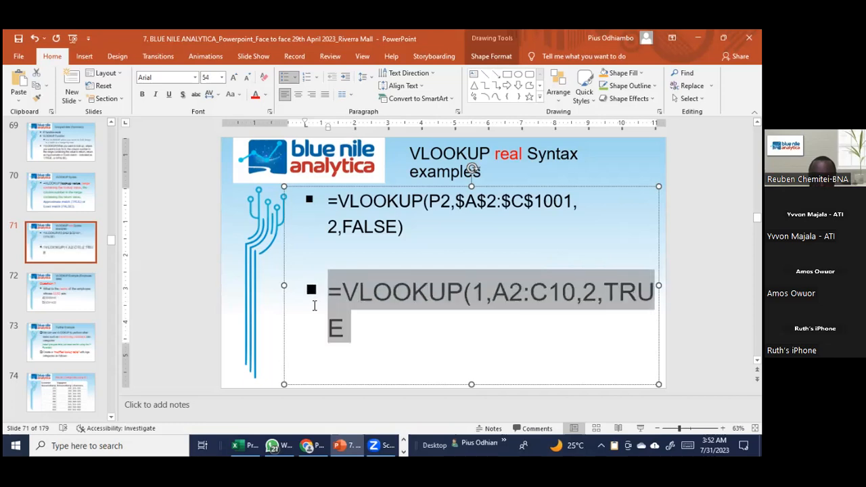
pyautogui.hotkey('ctrl', 'shift', '.')
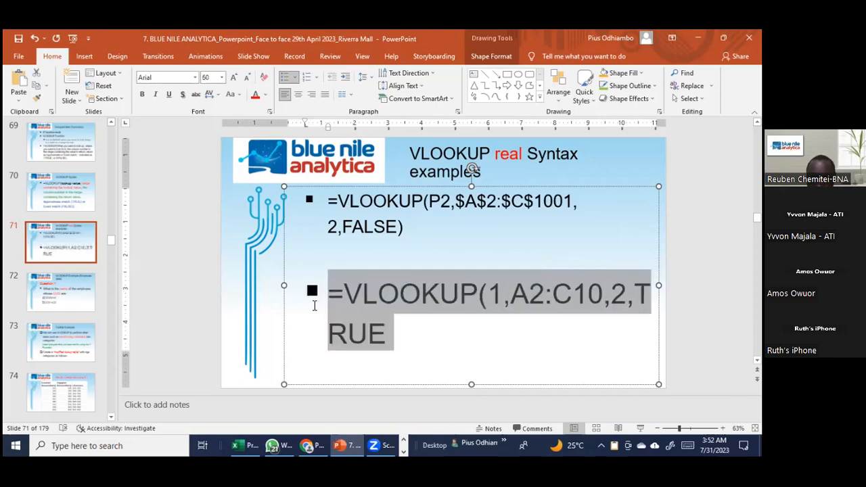
pyautogui.hotkey('ctrl', 'shift', ',')
pyautogui.hotkey('ctrl', 'shift', ',')
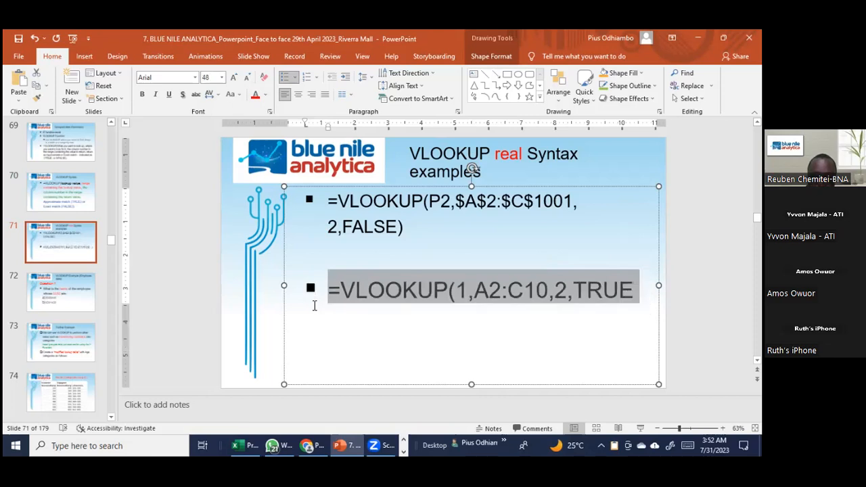
pyautogui.click(377, 315)
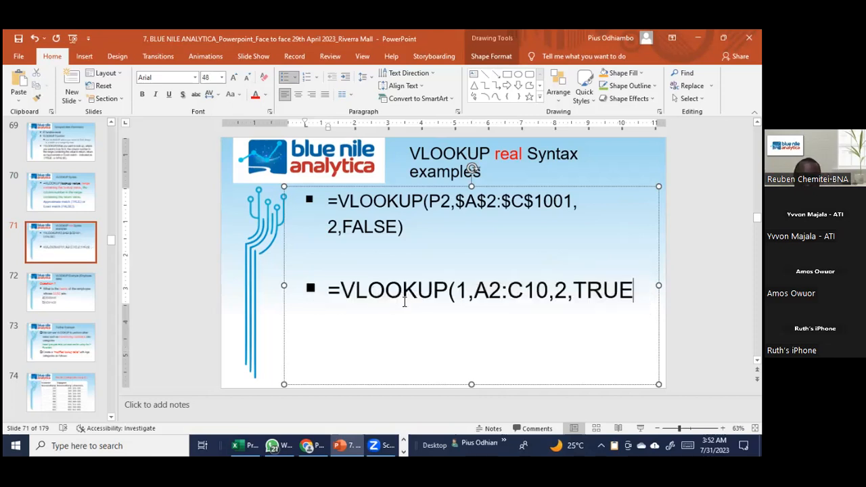
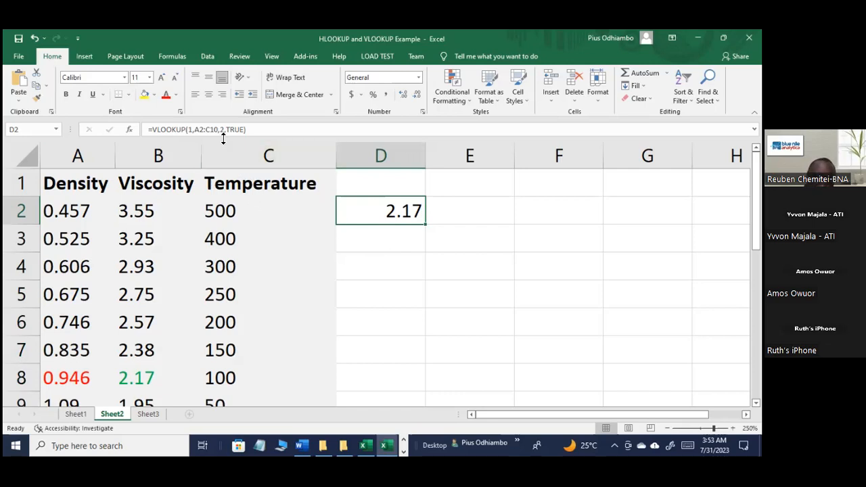
# Step: Replace the TRUE argument of the VLOOKUP formula in Excel cell D2 with the row reference 8:8
pyautogui.moveTo(228, 131); pyautogui.dragTo(245, 131)
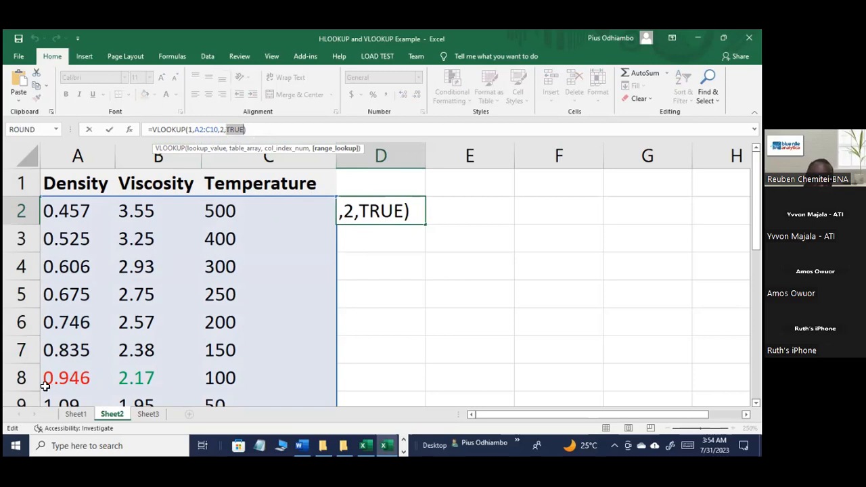
pyautogui.click(22, 377)
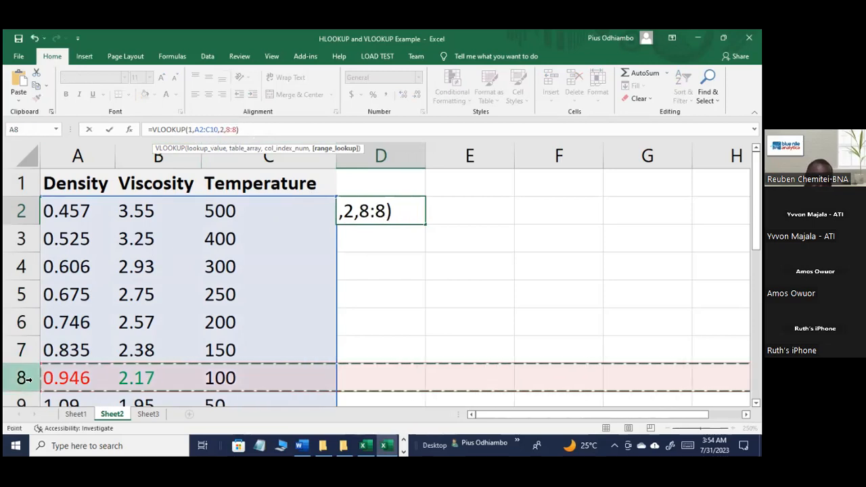
pyautogui.scroll(-1, 140, 365)
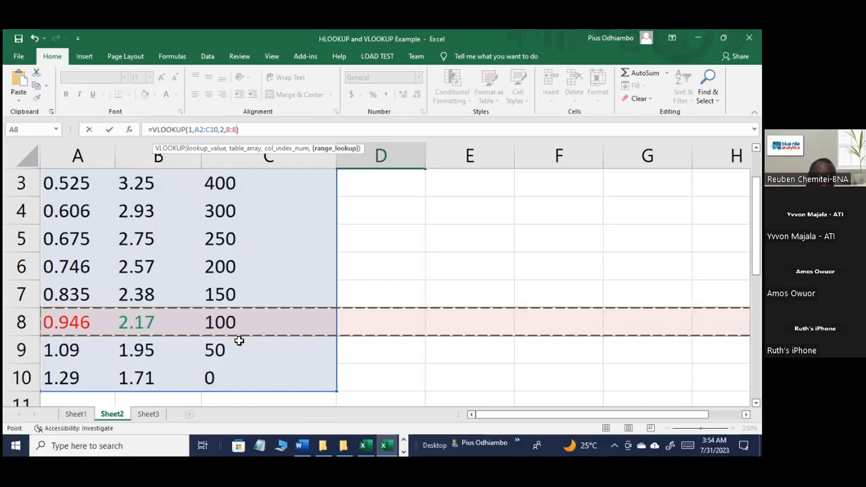
pyautogui.scroll(1, 237, 338)
pyautogui.scroll(1, 239, 340)
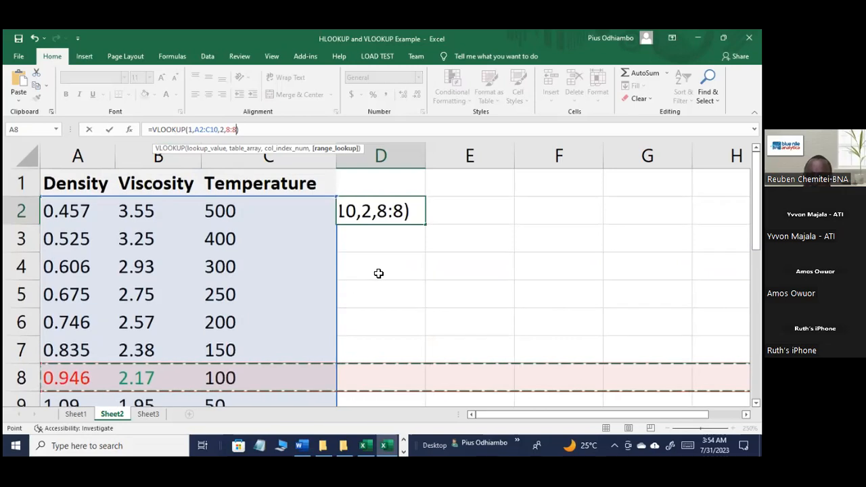
pyautogui.press('Return')
pyautogui.click(415, 211)
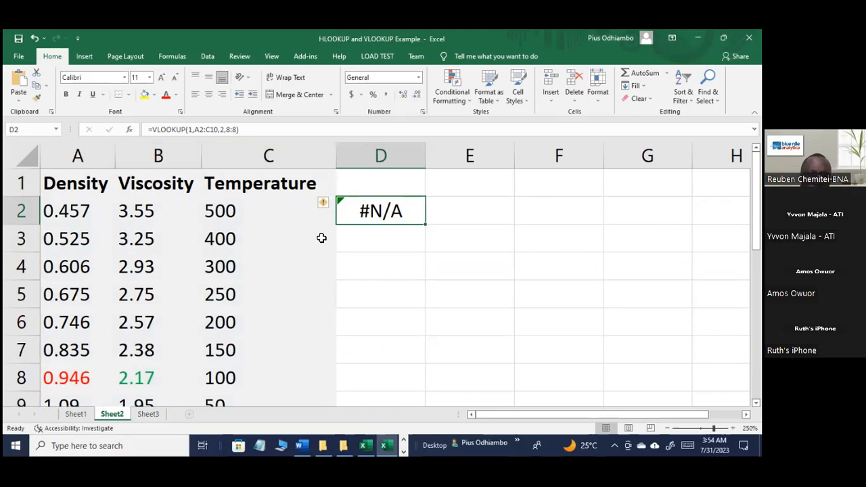
# Step: Replace the 8:8 reference in D2's VLOOKUP formula with TRUE
pyautogui.click(238, 131)
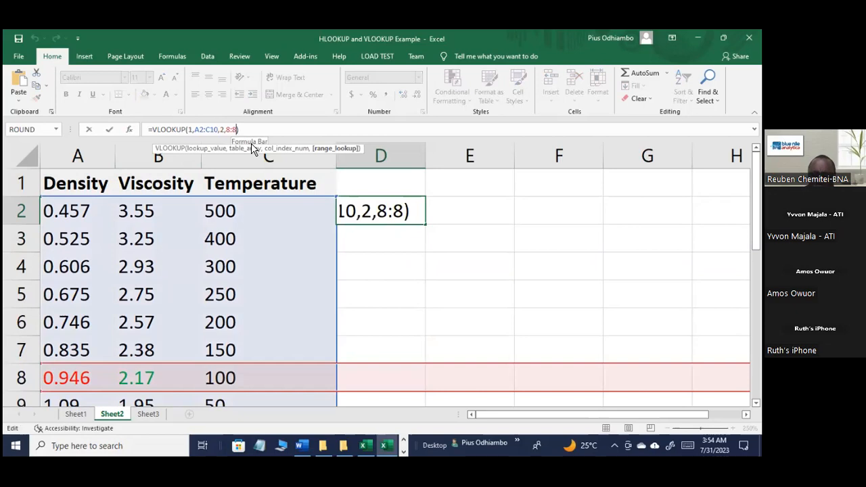
pyautogui.press('BackSpace')
pyautogui.press('BackSpace')
pyautogui.press('BackSpace')
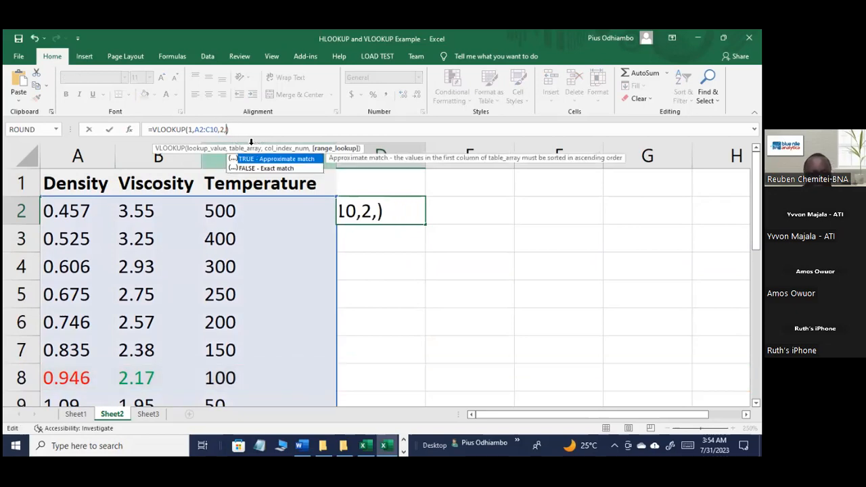
pyautogui.write('TRUE')
pyautogui.press('Return')
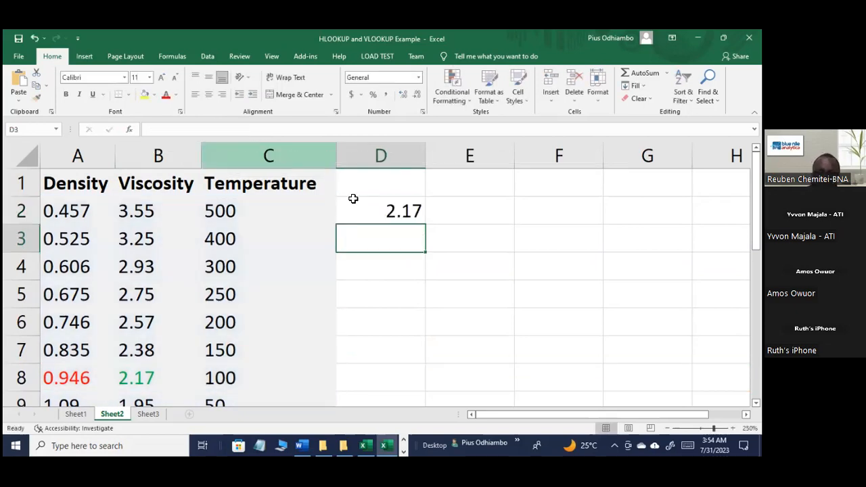
# Step: Replace the TRUE argument of the VLOOKUP formula in cell D2 with 0
pyautogui.click(394, 209)
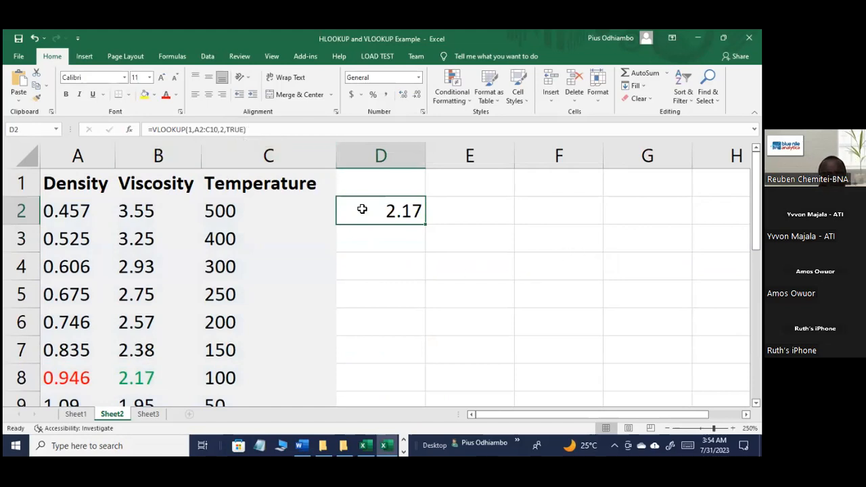
pyautogui.click(244, 129)
pyautogui.press('BackSpace')
pyautogui.press('BackSpace')
pyautogui.press('BackSpace')
pyautogui.press('BackSpace')
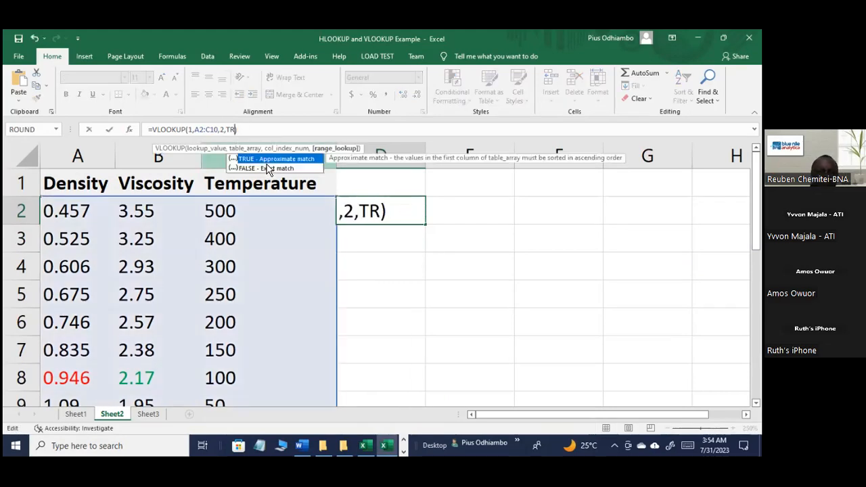
pyautogui.write('0')
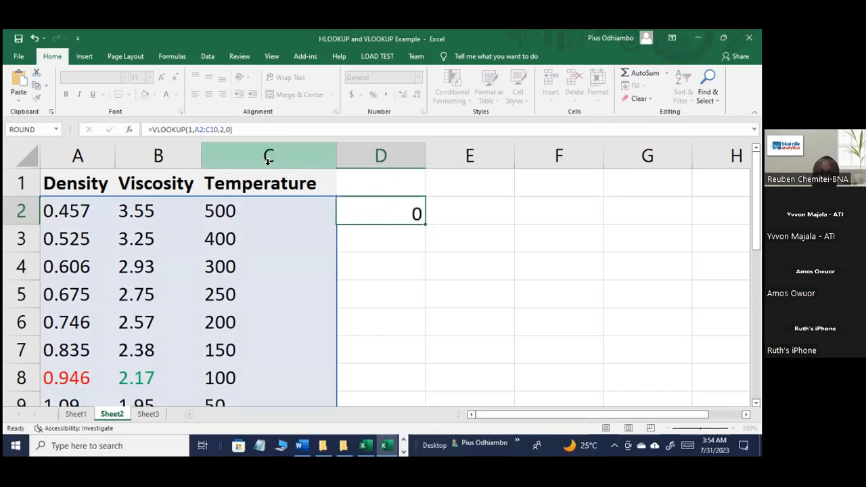
pyautogui.press('Return')
# Step: Remove the range lookup argument from D2's formula so it reads =VLOOKUP(1,A2:C10,2)
pyautogui.click(390, 205)
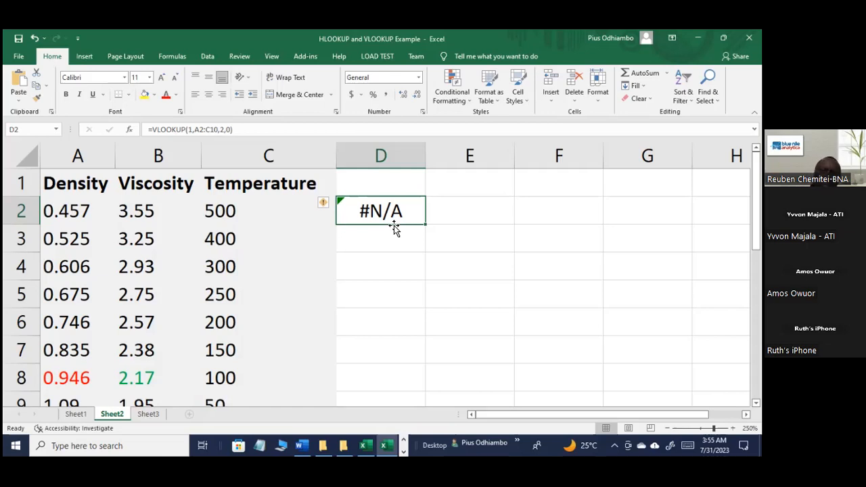
pyautogui.click(233, 130)
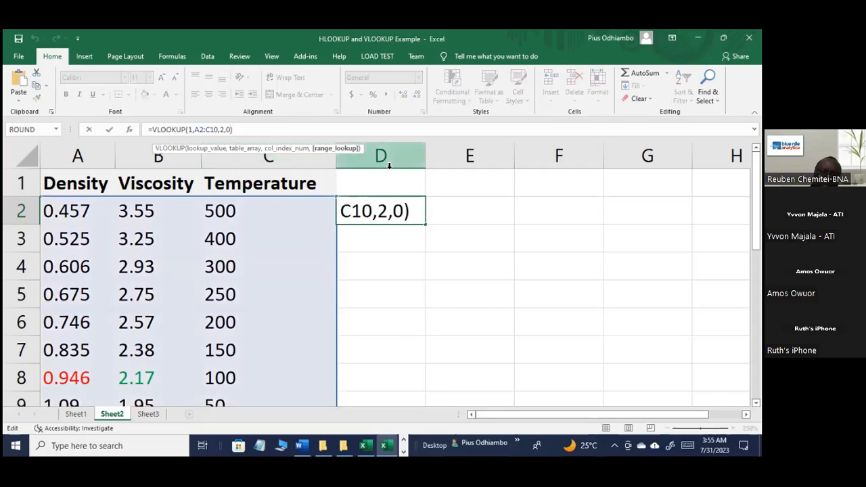
pyautogui.press('BackSpace')
pyautogui.press('BackSpace')
pyautogui.press('Return')
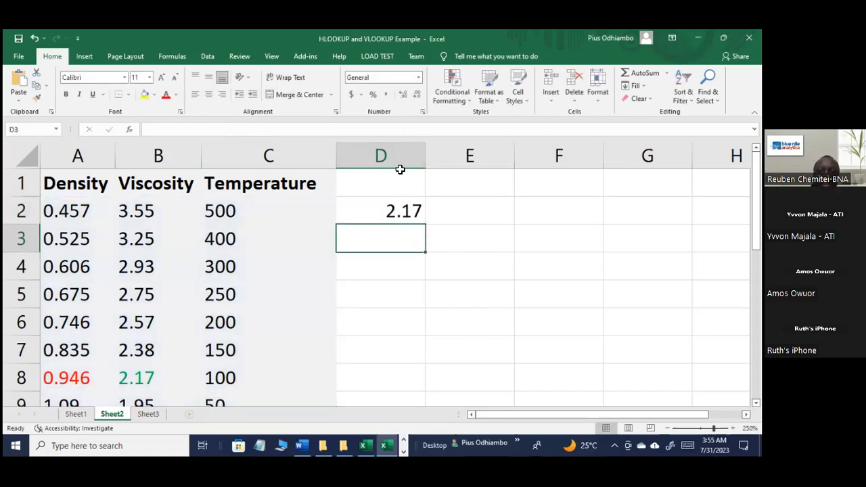
pyautogui.click(399, 210)
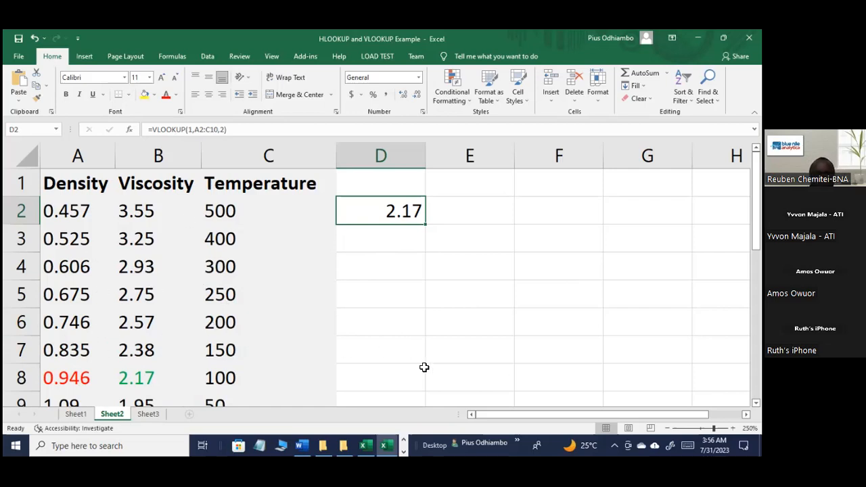
# Step: Switch to the Word document of lookup tables and examine the first VLOOKUP example's description, highlighting "approximate" and part of 0.946
pyautogui.moveTo(303, 447)
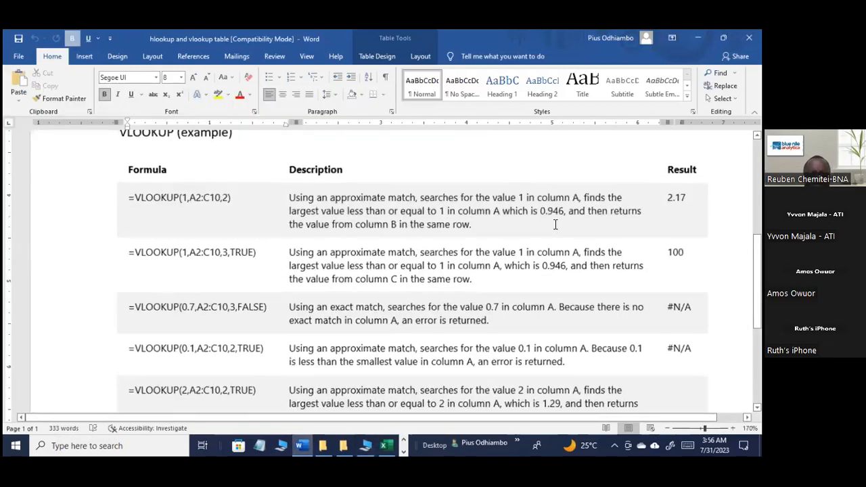
pyautogui.scroll(1, 482, 251)
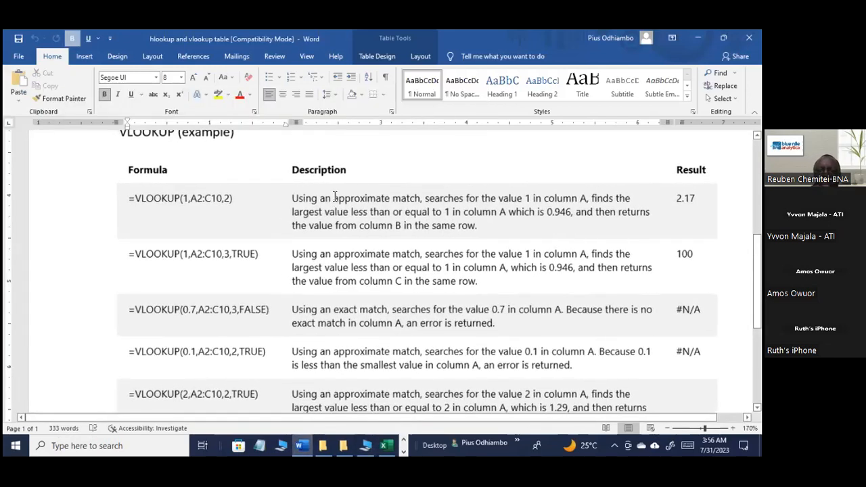
pyautogui.scroll(1, 419, 195)
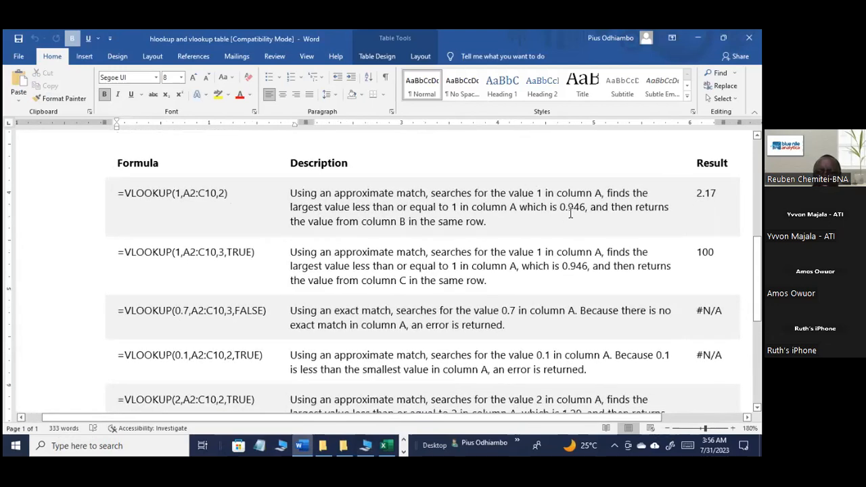
pyautogui.doubleClick(368, 193)
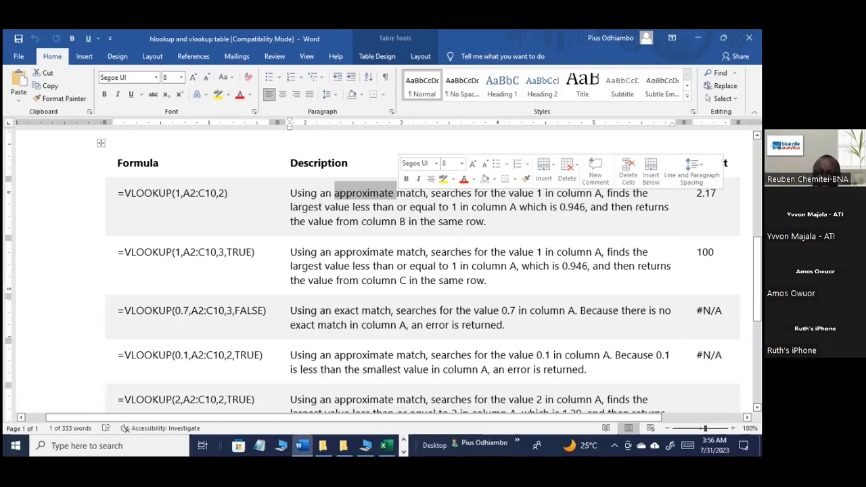
pyautogui.moveTo(586, 207); pyautogui.dragTo(568, 210)
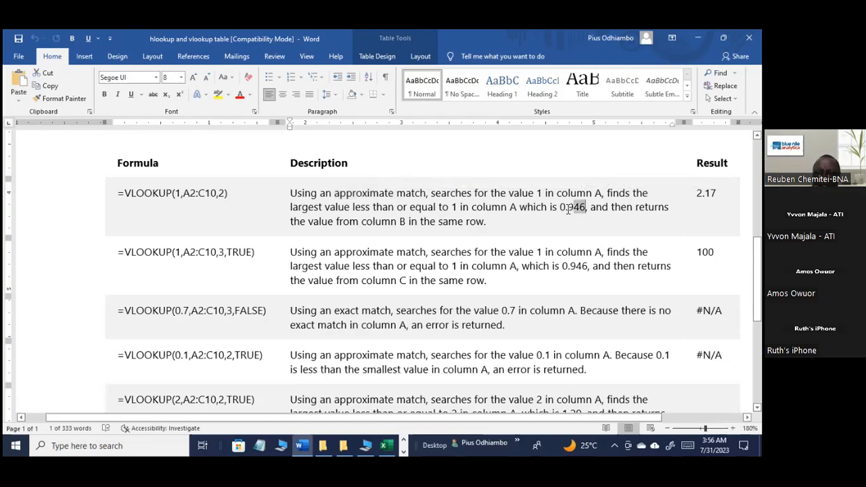
pyautogui.click(571, 213)
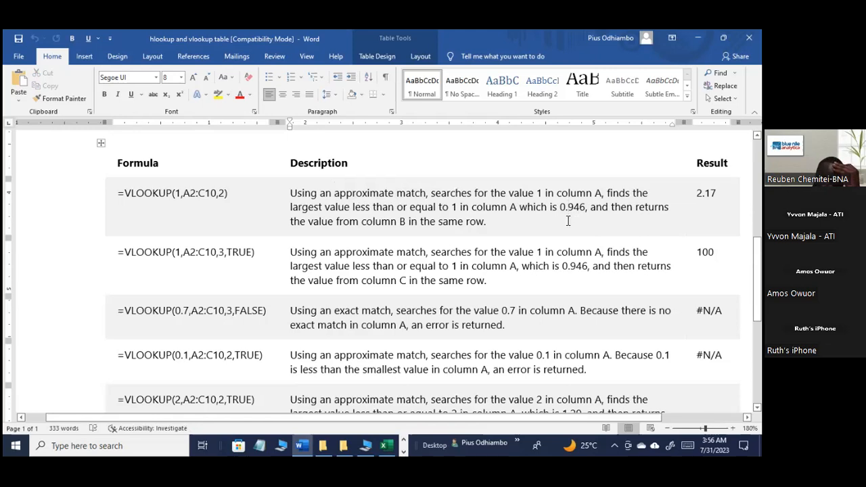
# Step: Highlight the formula =VLOOKUP(1,A2:C10,3,TRUE) in the second example row of the VLOOKUP table
pyautogui.keyDown('ctrl'); pyautogui.scroll(2, 277, 287); pyautogui.keyUp('ctrl')
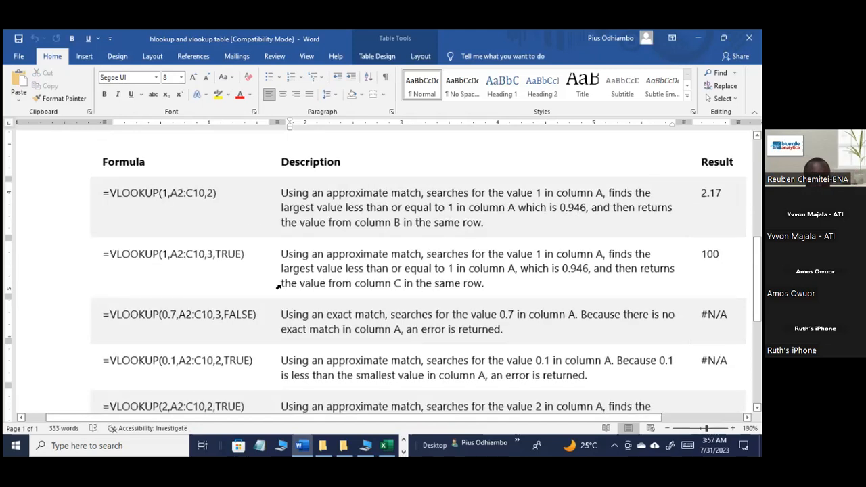
pyautogui.keyDown('ctrl'); pyautogui.scroll(1, 298, 256); pyautogui.keyUp('ctrl')
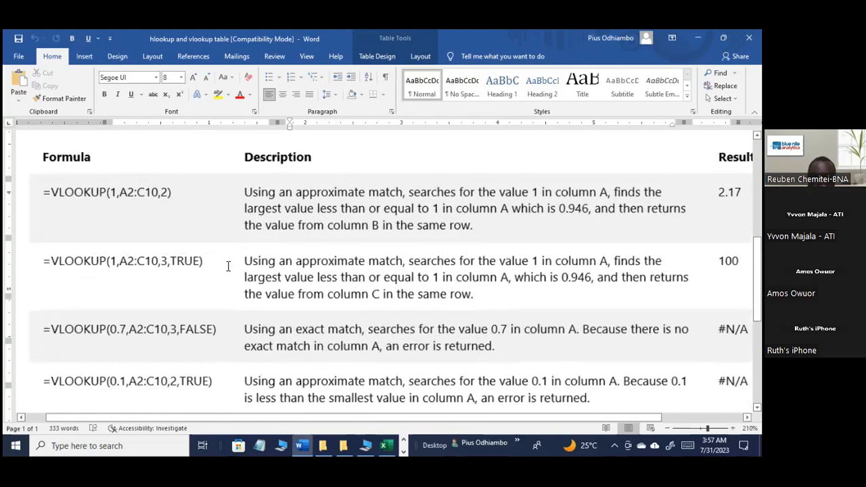
pyautogui.hscroll(-1, 195, 318)
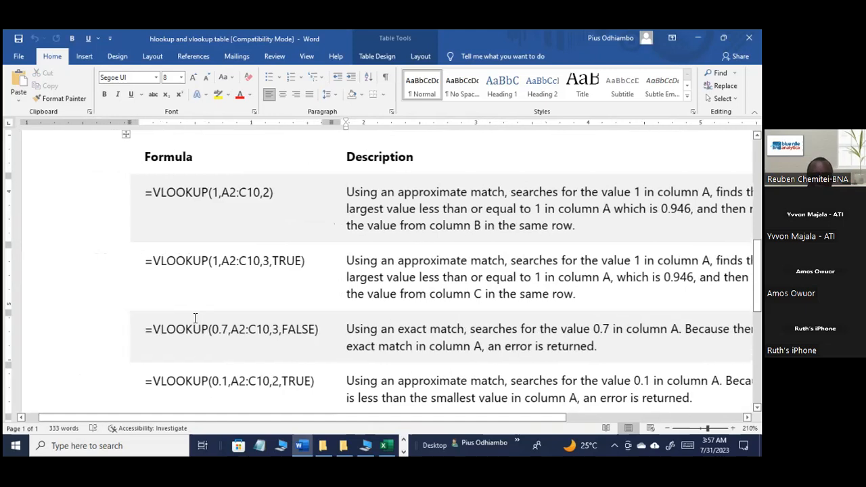
pyautogui.moveTo(305, 261); pyautogui.dragTo(77, 275)
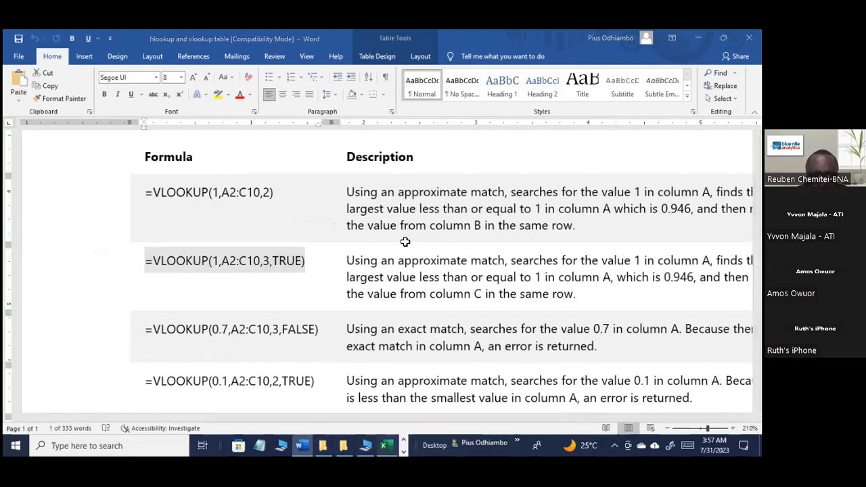
# Step: Switch back to the Excel workbook and open D2's VLOOKUP formula for editing
pyautogui.click(749, 38)
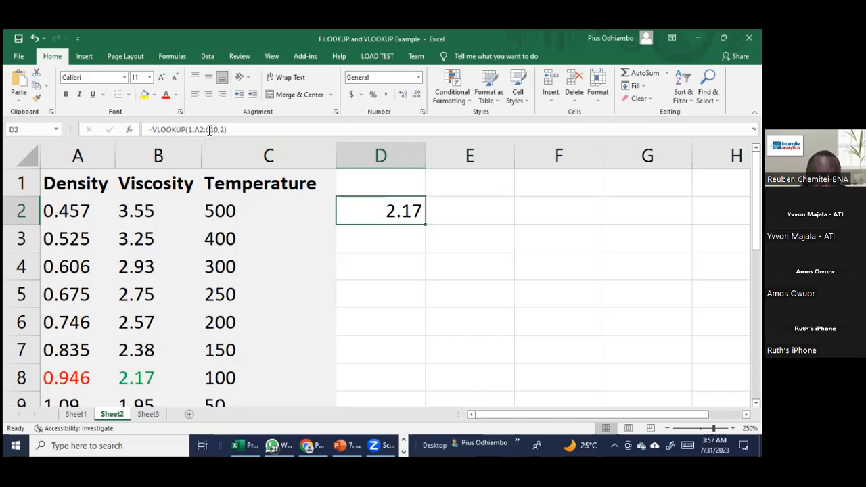
pyautogui.moveTo(243, 134); pyautogui.dragTo(153, 131)
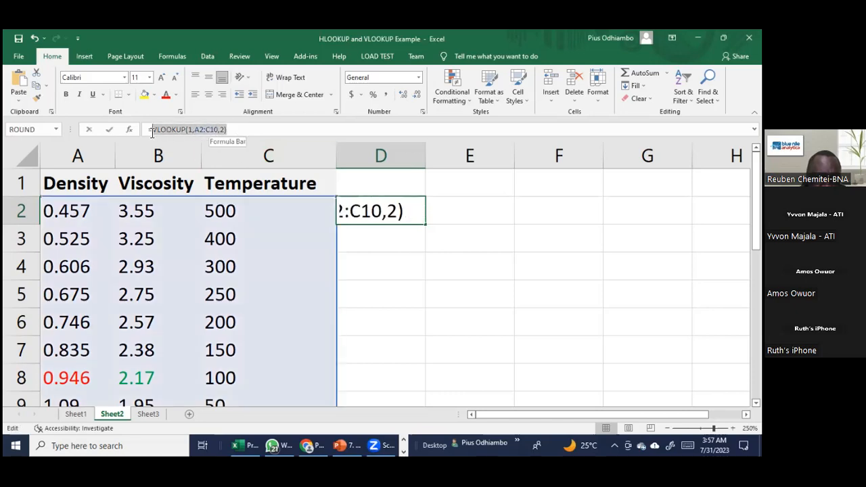
pyautogui.click(206, 133)
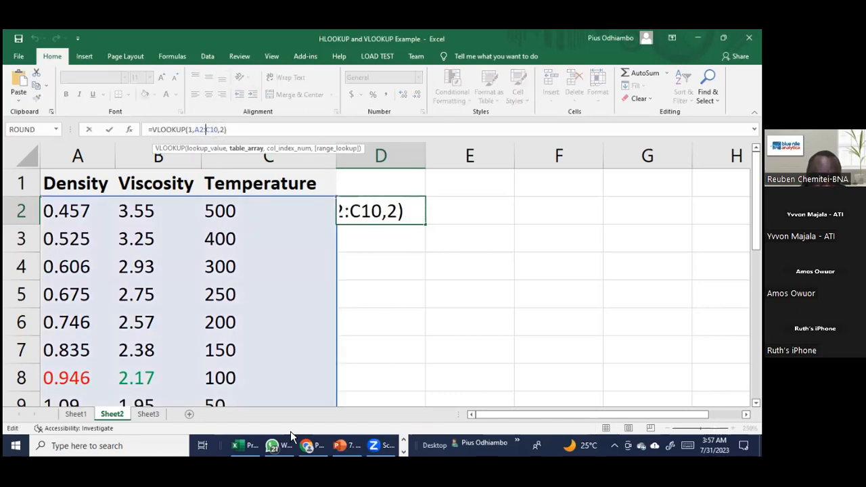
# Step: Switch back to the Word document and examine the arguments of the =VLOOKUP(1,A2:C10,3,TRUE) example, focusing on the column index 3
pyautogui.click(407, 447)
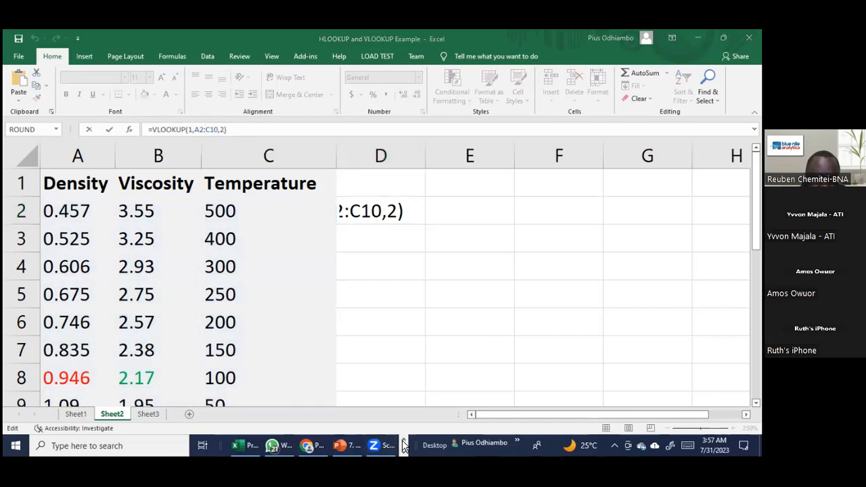
pyautogui.click(404, 446)
pyautogui.click(402, 449)
pyautogui.click(403, 450)
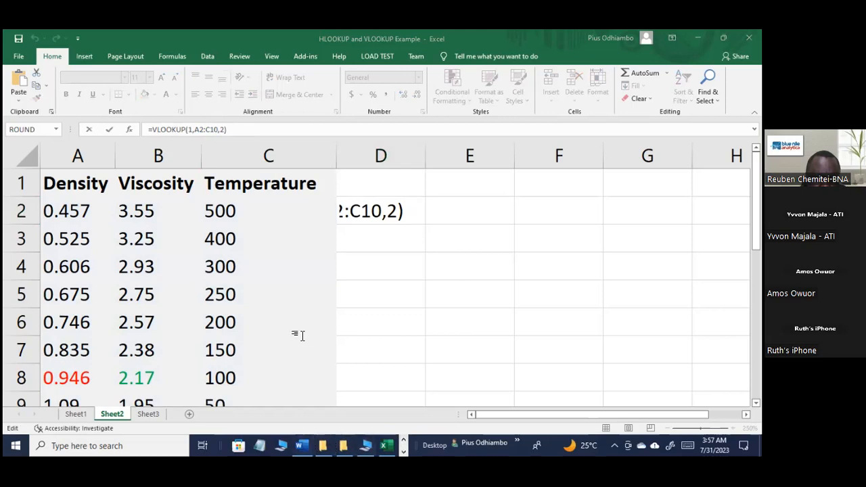
pyautogui.scroll(1, 281, 295)
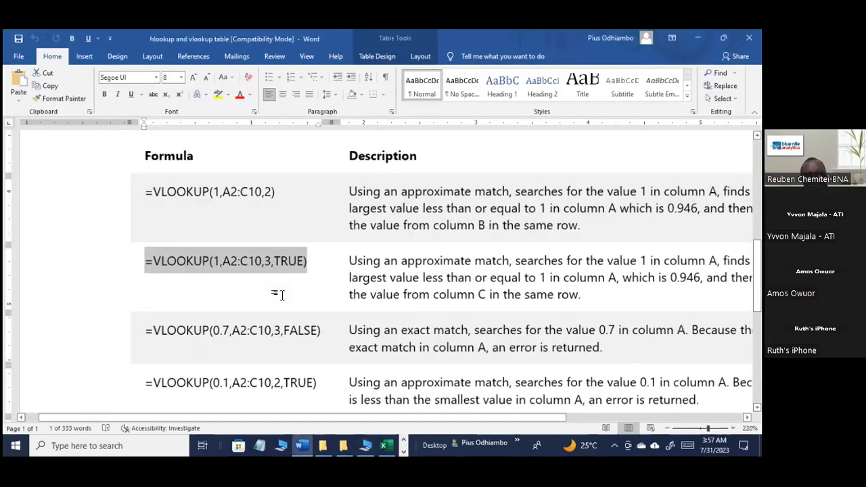
pyautogui.scroll(1, 238, 228)
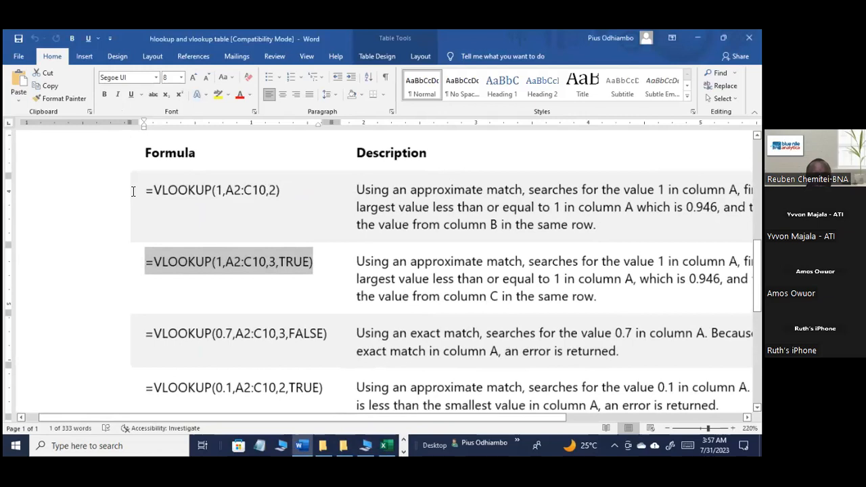
pyautogui.scroll(1, 293, 271)
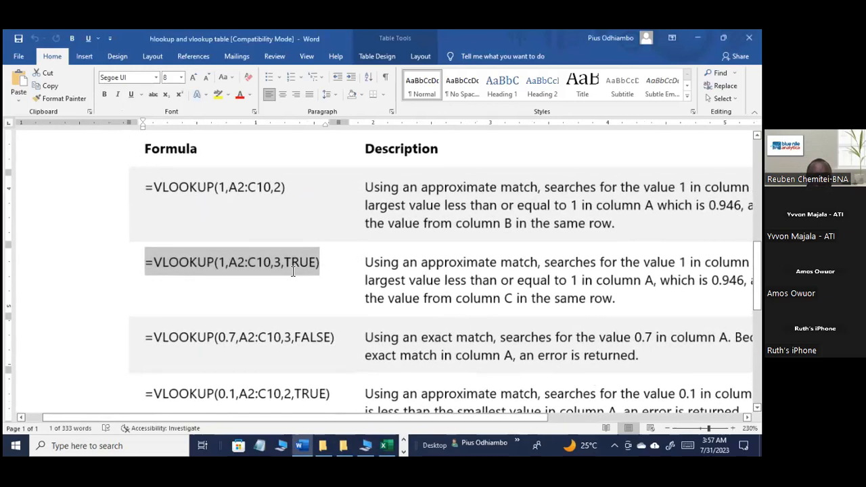
pyautogui.click(251, 298)
pyautogui.moveTo(321, 273); pyautogui.dragTo(155, 272)
pyautogui.click(275, 261)
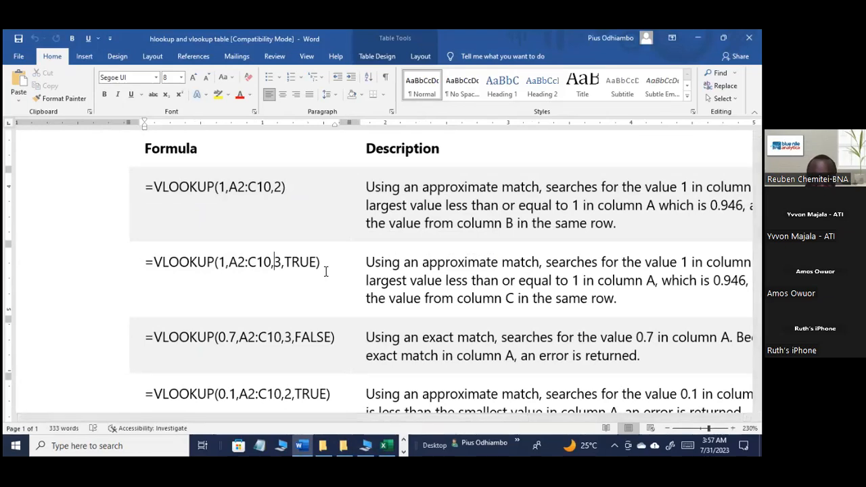
# Step: Look through the remaining VLOOKUP examples and select the =VLOOKUP(1,A2:C10,3,TRUE) formula in the second row
pyautogui.scroll(-2, 325, 271)
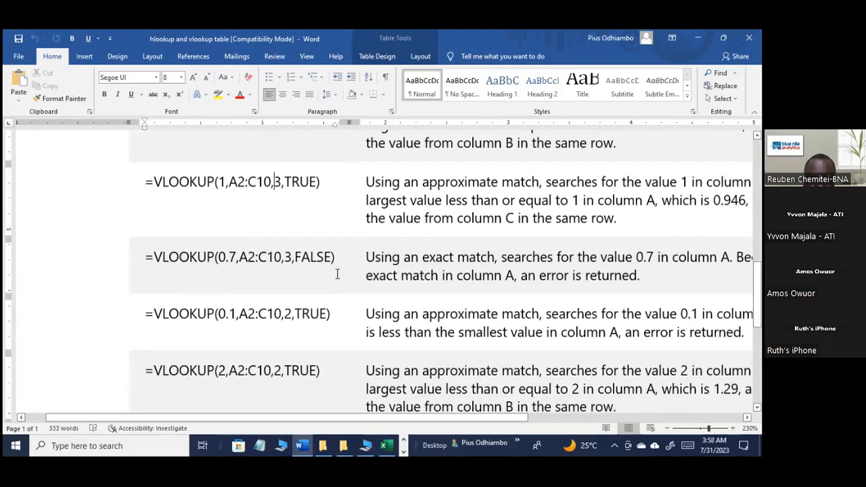
pyautogui.scroll(-2, 336, 274)
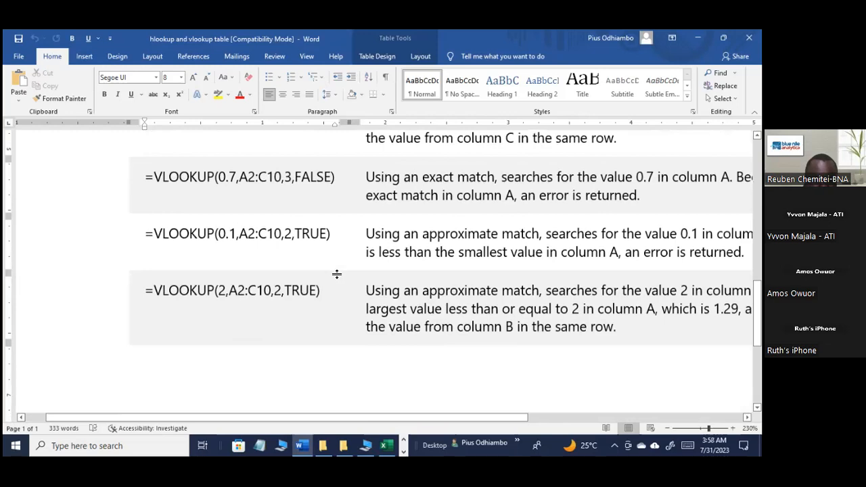
pyautogui.scroll(3, 336, 274)
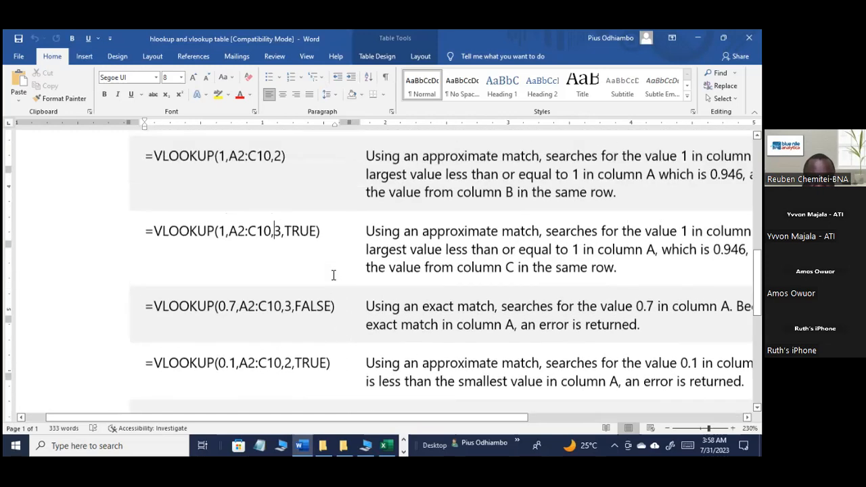
pyautogui.scroll(1, 333, 274)
pyautogui.click(118, 284)
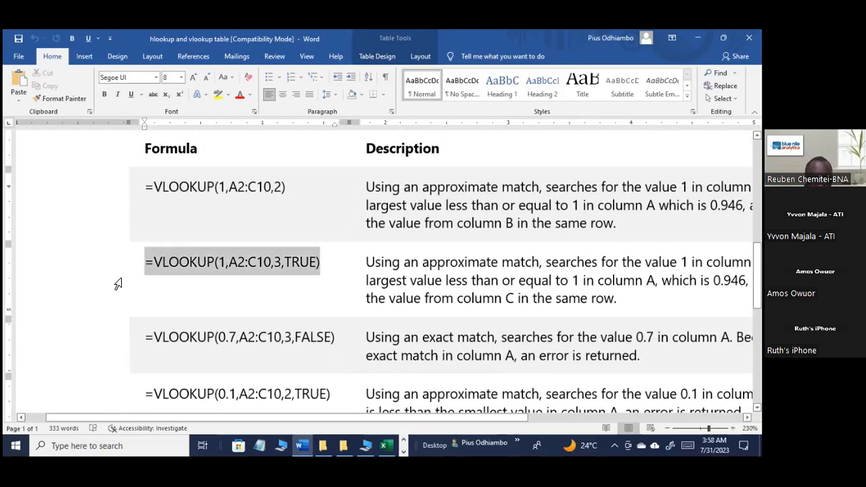
# Step: Copy the formula =VLOOKUP(1,A2:C10,3,TRUE) from the Word table and switch to the PowerPoint presentation
pyautogui.hotkey('ctrl', 'c')
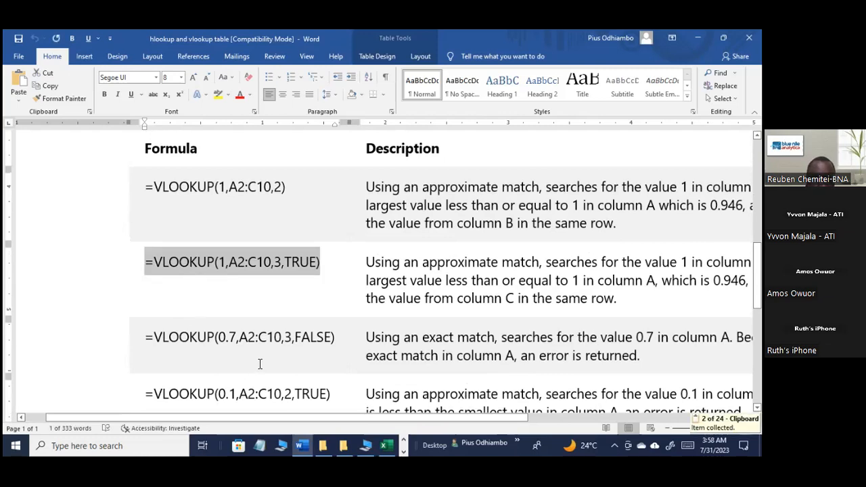
pyautogui.scroll(-1, 264, 346)
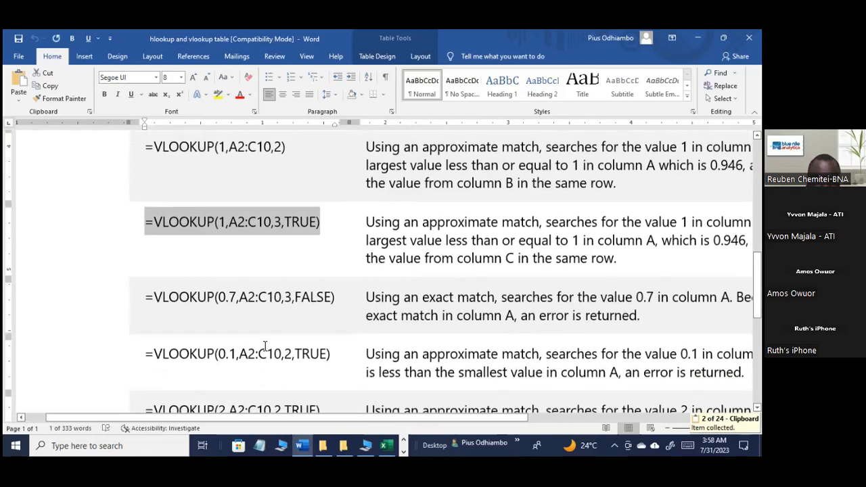
pyautogui.scroll(-1, 265, 346)
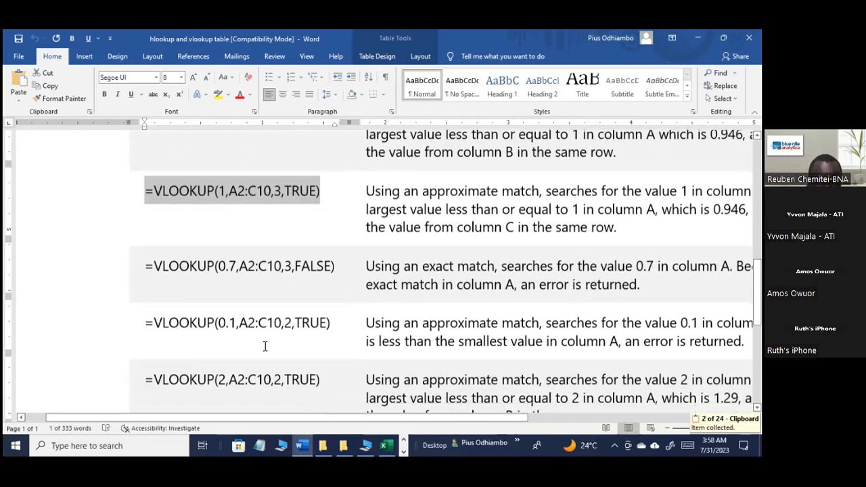
pyautogui.scroll(1, 266, 346)
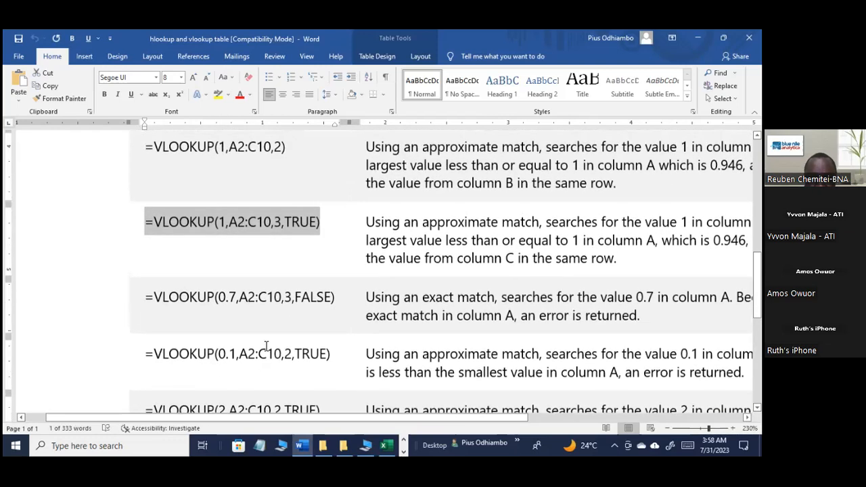
pyautogui.scroll(-1, 266, 346)
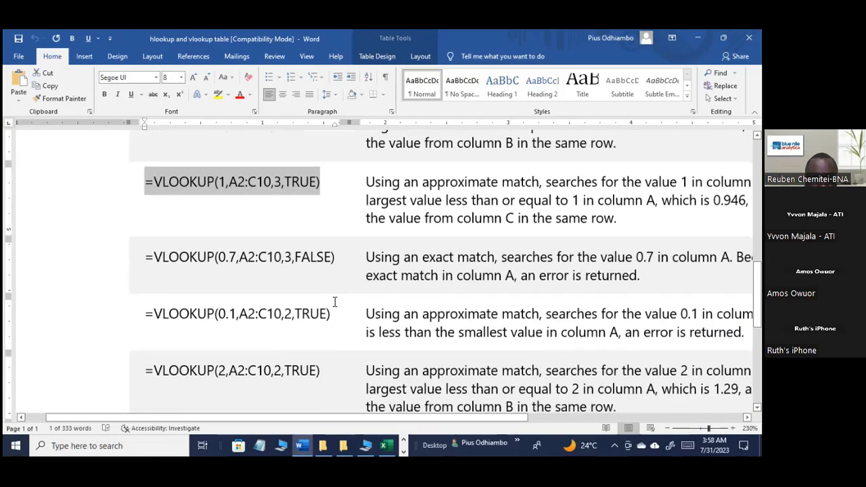
pyautogui.click(404, 449)
pyautogui.click(403, 444)
pyautogui.click(403, 451)
pyautogui.click(354, 446)
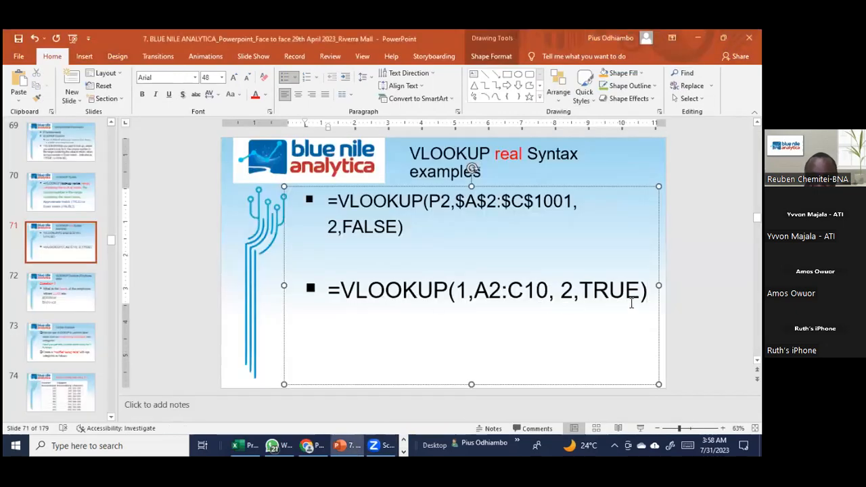
# Step: Delete the =VLOOKUP(P2,$A$2:$C$1001, 2,FALSE) bullet and the blank line below it from the VLOOKUP real Syntax examples slide
pyautogui.moveTo(490, 279); pyautogui.dragTo(406, 261)
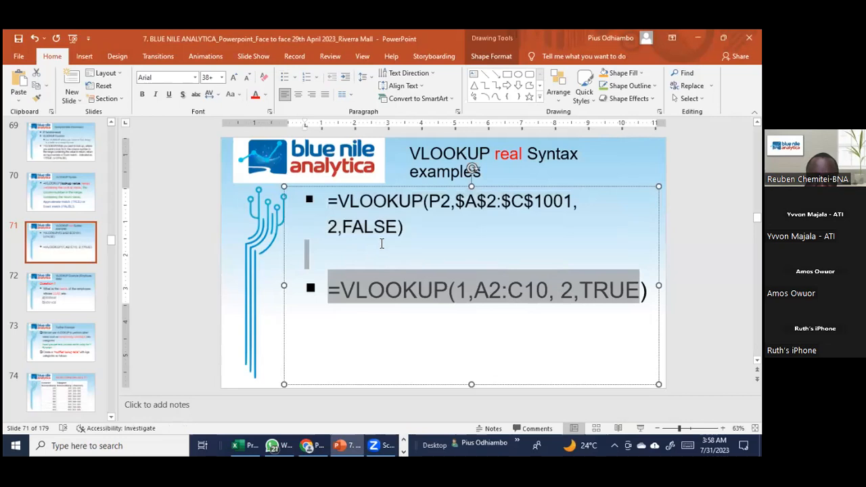
pyautogui.click(319, 210)
pyautogui.tripleClick(315, 205)
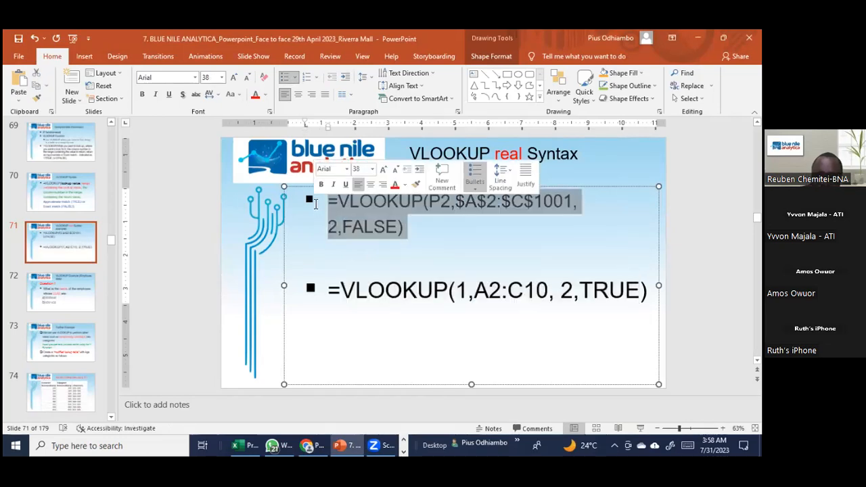
pyautogui.press('Delete')
pyautogui.press('Delete')
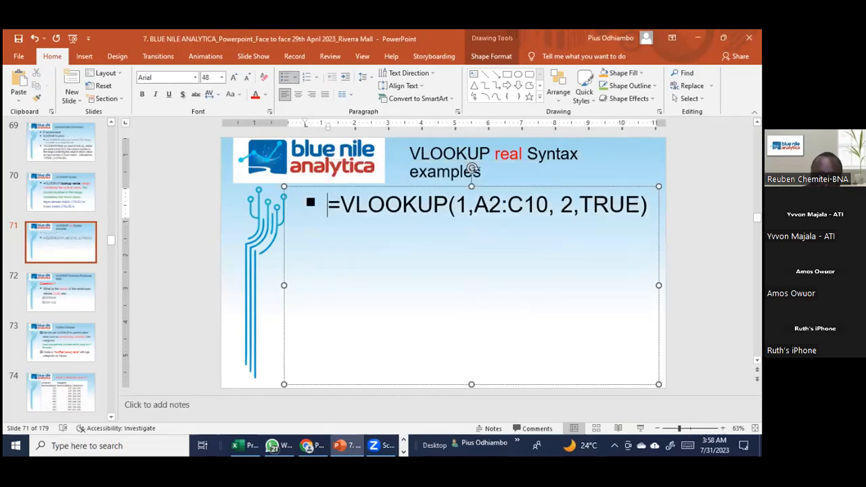
# Step: Paste the copied =VLOOKUP(1,A2:C10,3,TRUE) formula as a second bullet on the slide
pyautogui.press('Return')
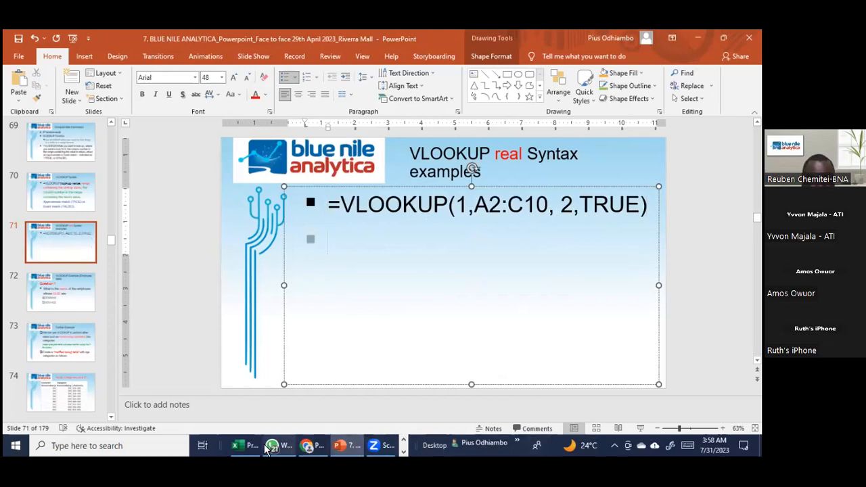
pyautogui.click(242, 446)
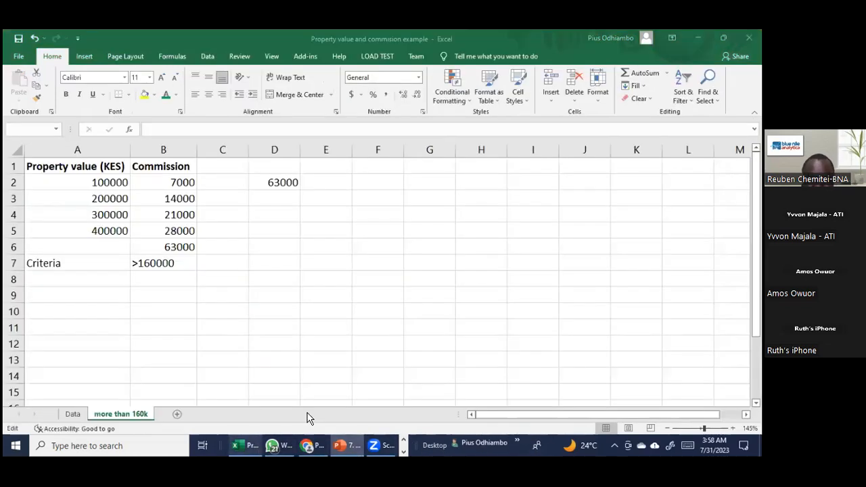
pyautogui.click(355, 448)
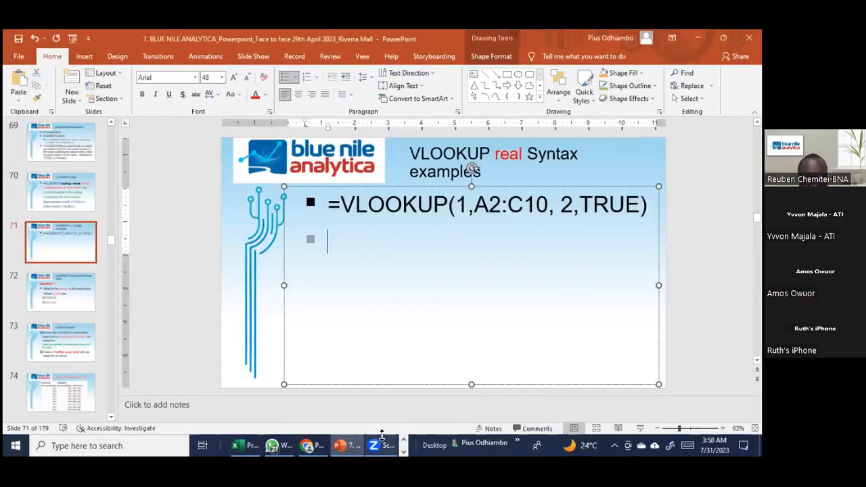
pyautogui.click(19, 97)
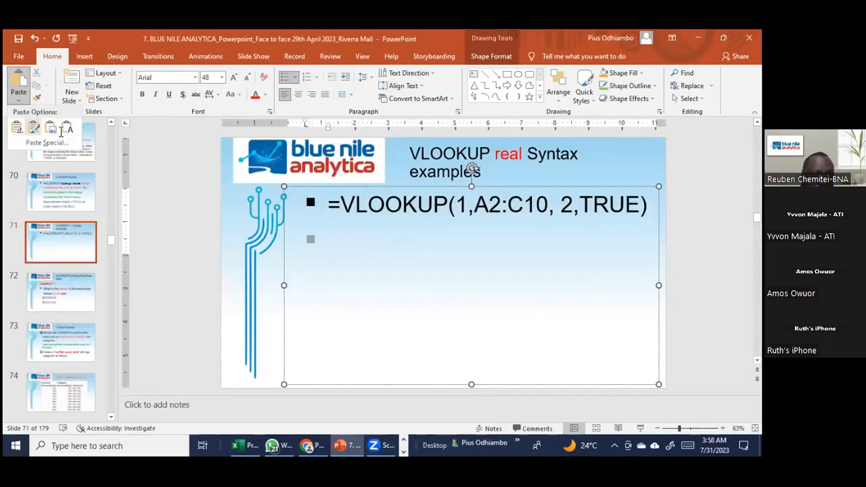
pyautogui.hotkey('ctrl', 'v')
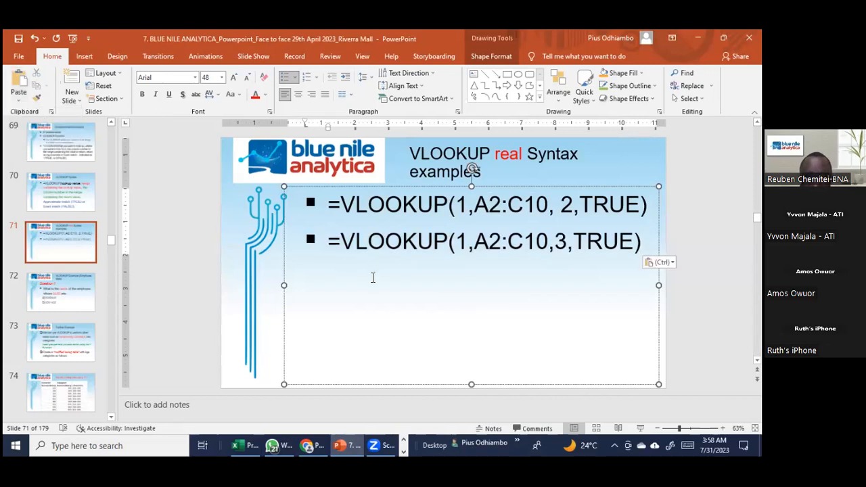
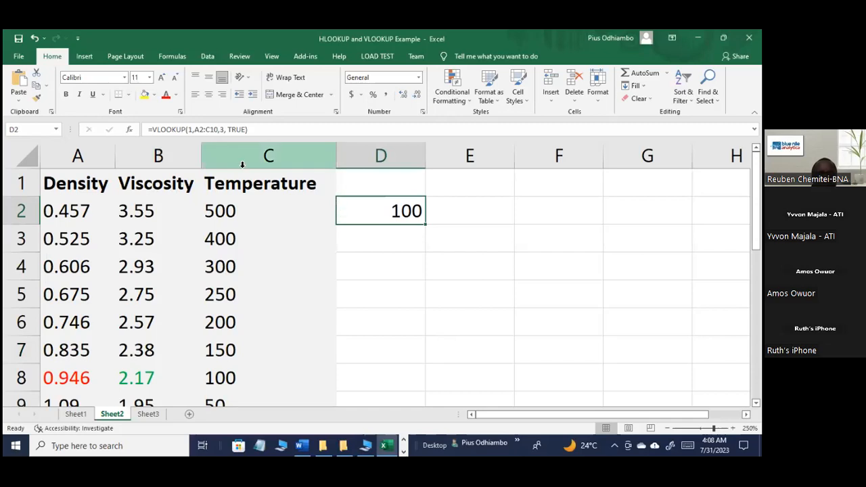
# Step: Set the column index of the VLOOKUP formula in D2 to 2 and inspect the matched Density value in A8
pyautogui.click(225, 130)
pyautogui.press('BackSpace')
pyautogui.write('2')
pyautogui.press('Return')
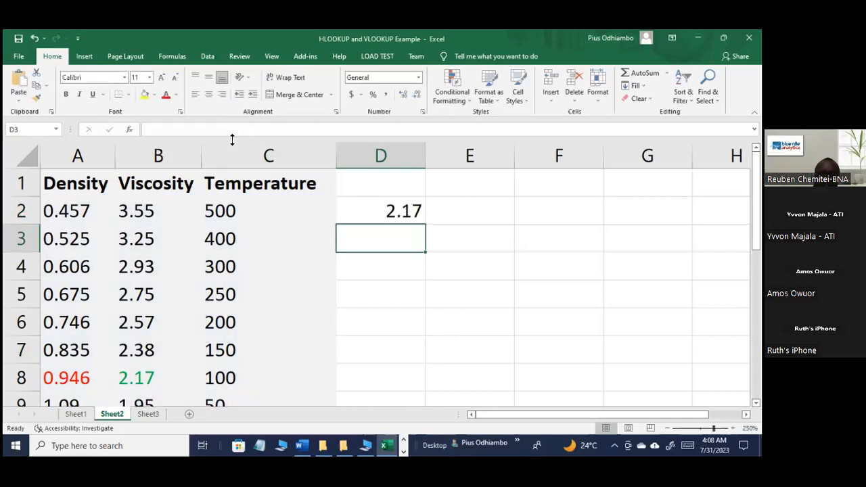
pyautogui.click(393, 205)
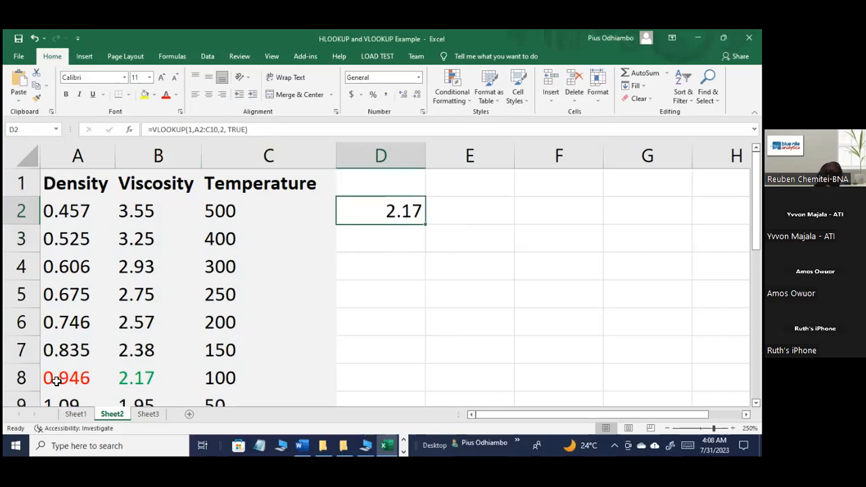
pyautogui.click(90, 155)
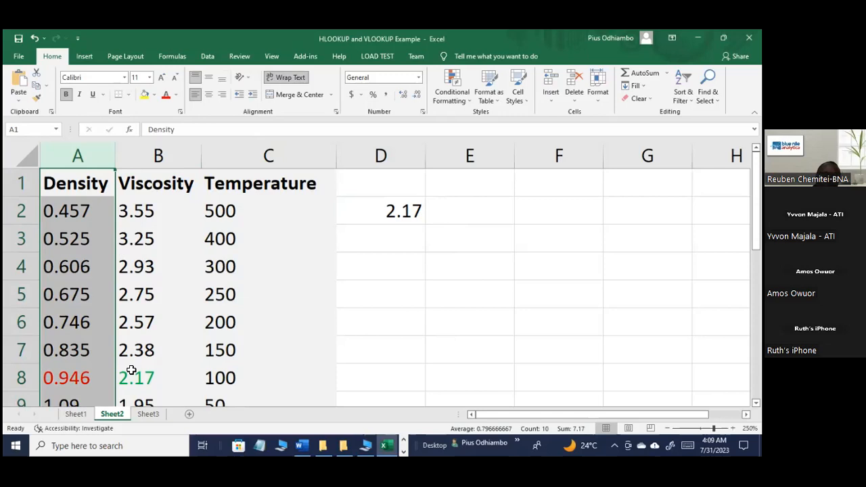
pyautogui.scroll(-1, 90, 353)
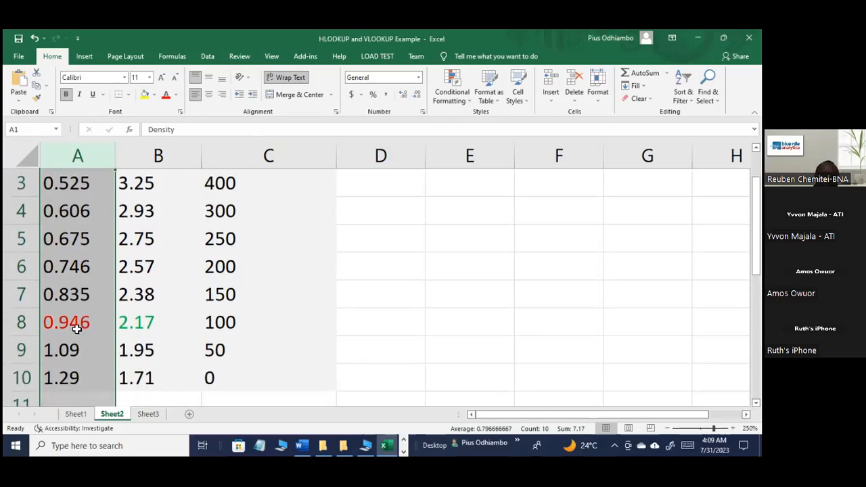
pyautogui.click(81, 325)
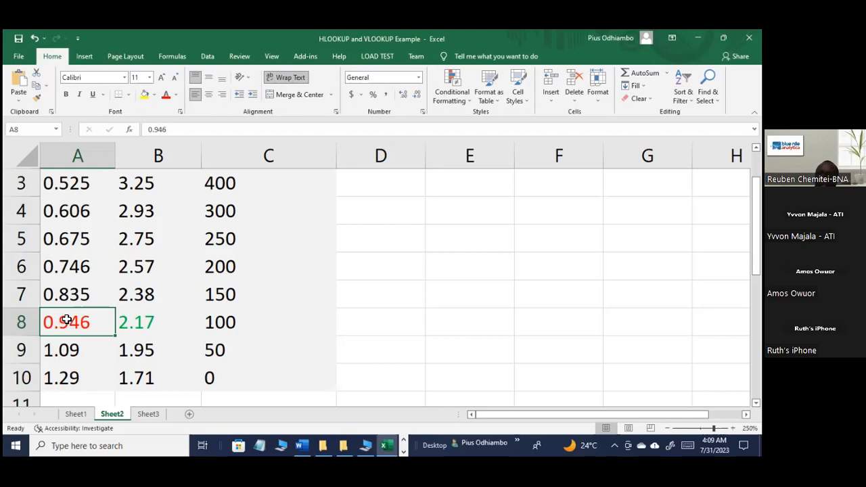
pyautogui.scroll(1, 67, 322)
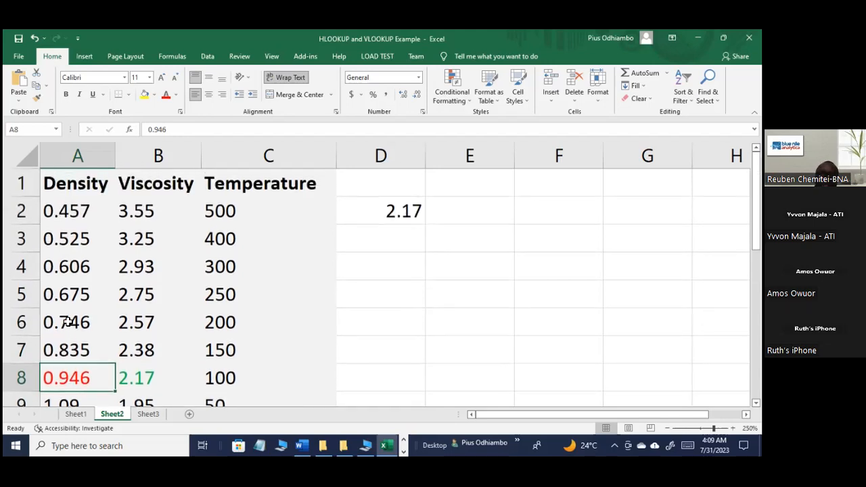
# Step: Set the column index of the VLOOKUP formula in D2 to 3 to look up the Temperature column
pyautogui.click(406, 219)
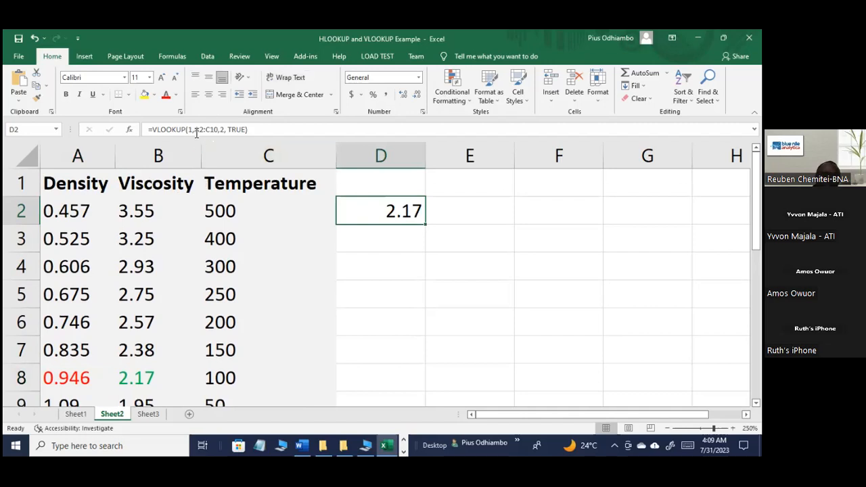
pyautogui.click(225, 130)
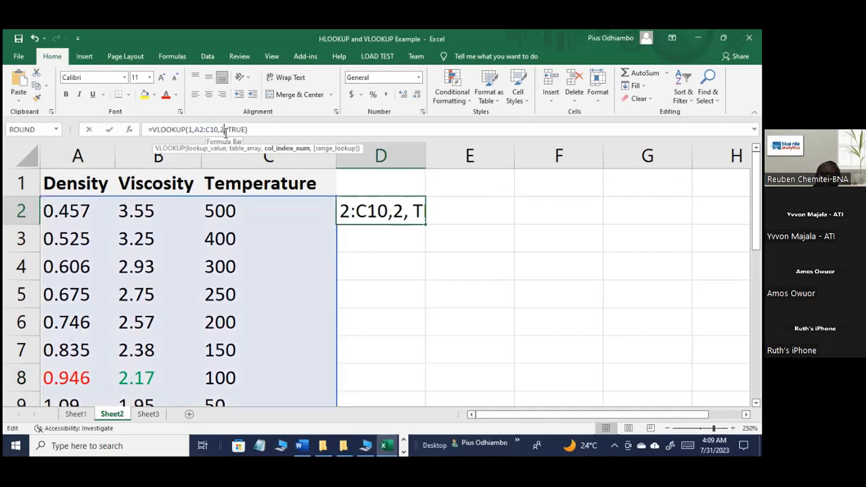
pyautogui.press('BackSpace')
pyautogui.write('3')
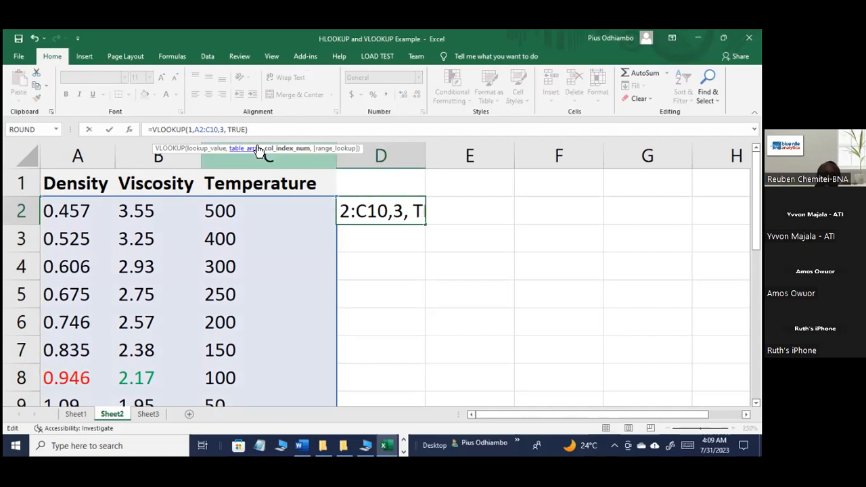
pyautogui.press('Return')
pyautogui.click(413, 218)
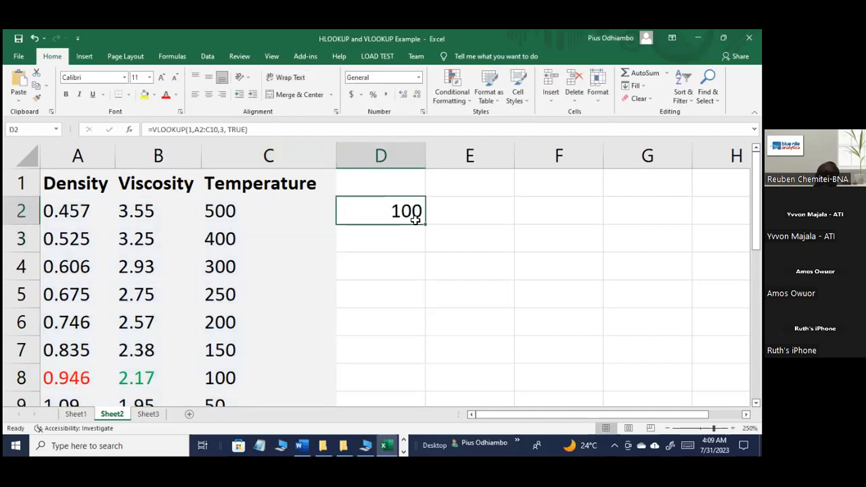
# Step: Colour the matching Temperature value in C8 with a dark red font
pyautogui.click(232, 376)
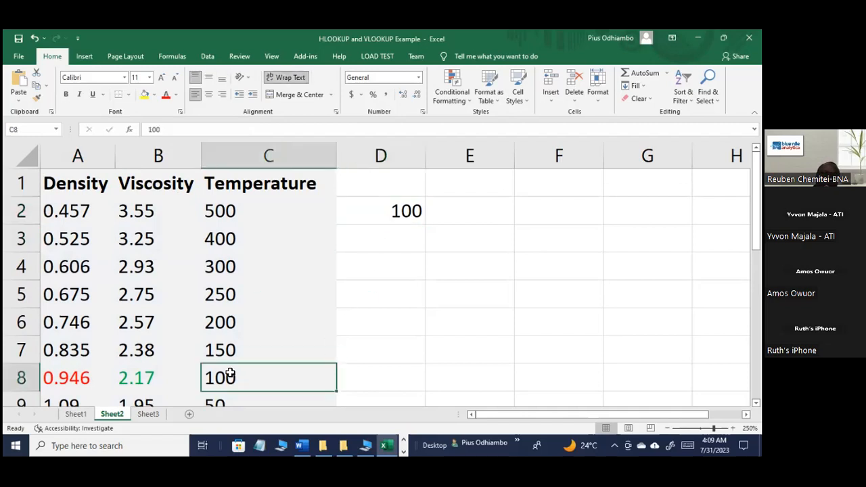
pyautogui.click(226, 165)
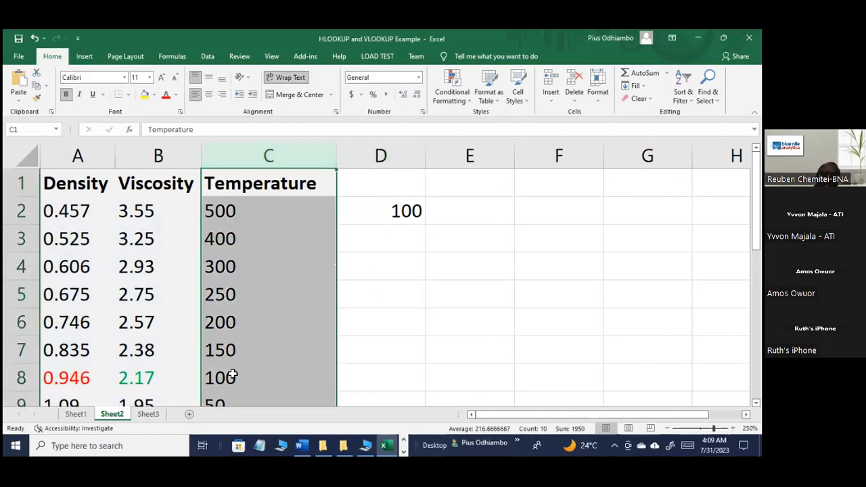
pyautogui.click(228, 379)
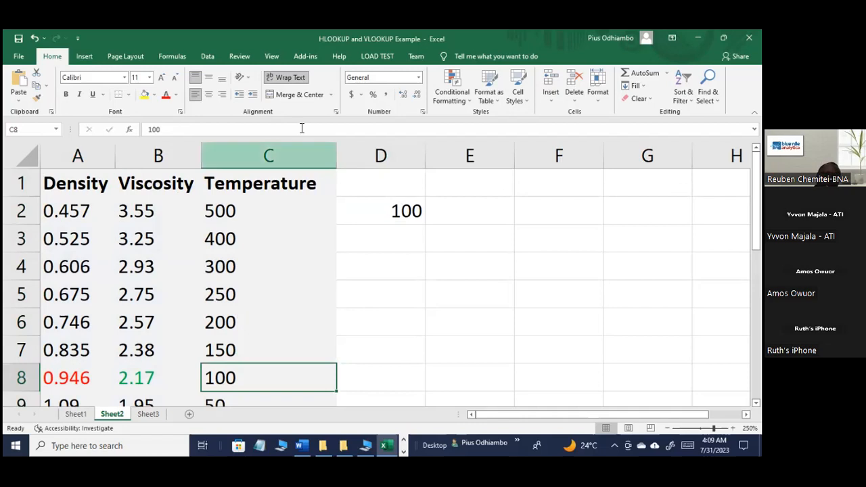
pyautogui.click(175, 96)
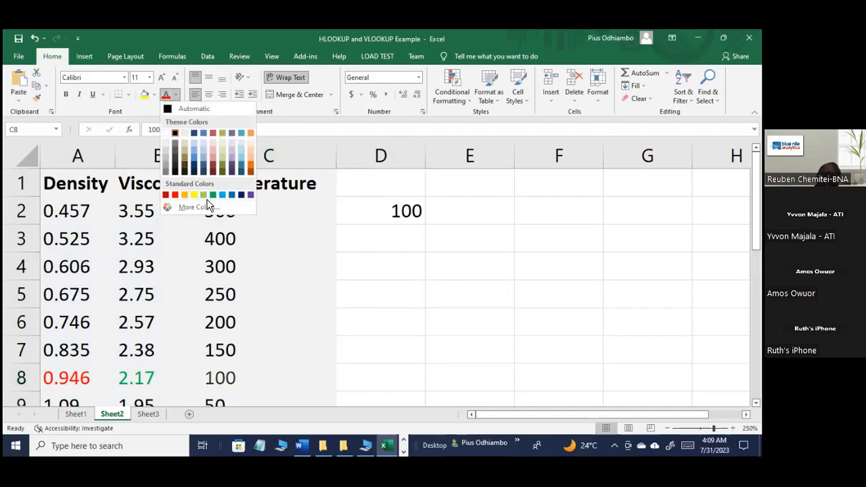
pyautogui.click(215, 170)
pyautogui.click(355, 405)
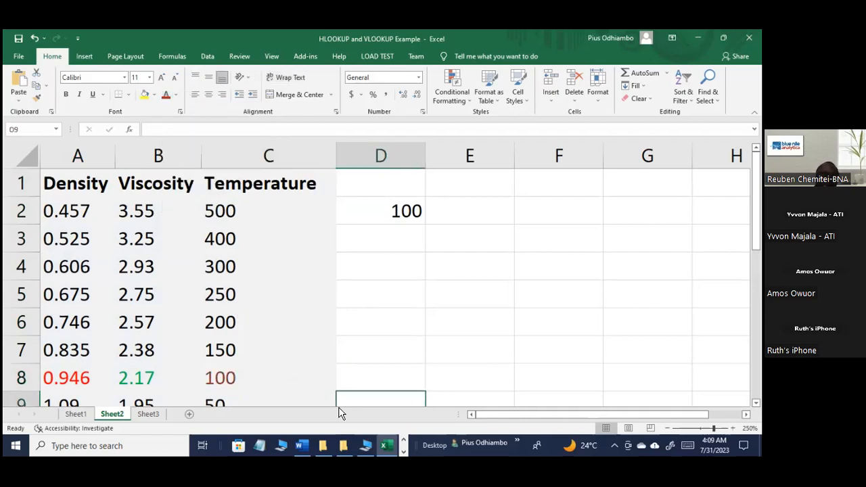
# Step: Compare the VLOOKUP formula in D2 with the matching row 8 and its Temperature value in C8
pyautogui.click(402, 215)
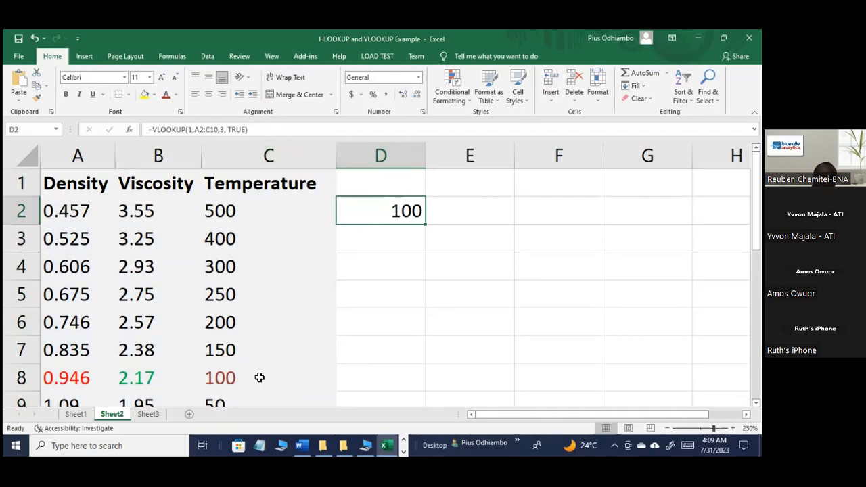
pyautogui.click(21, 378)
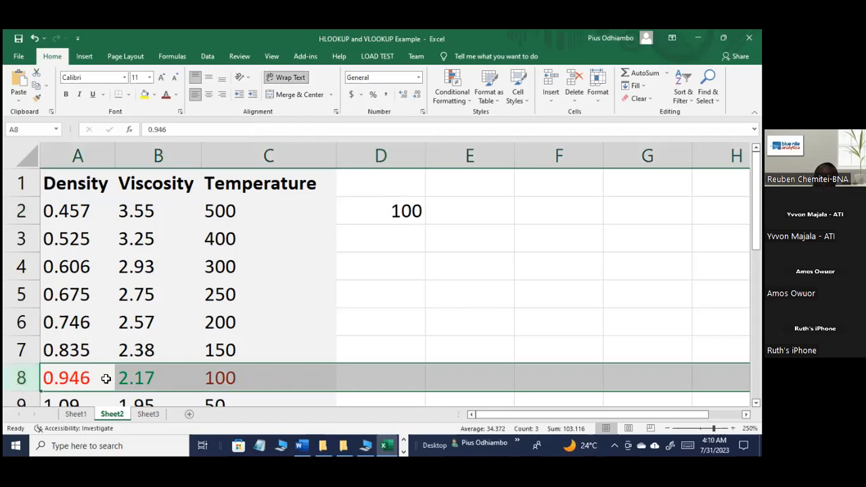
pyautogui.click(256, 377)
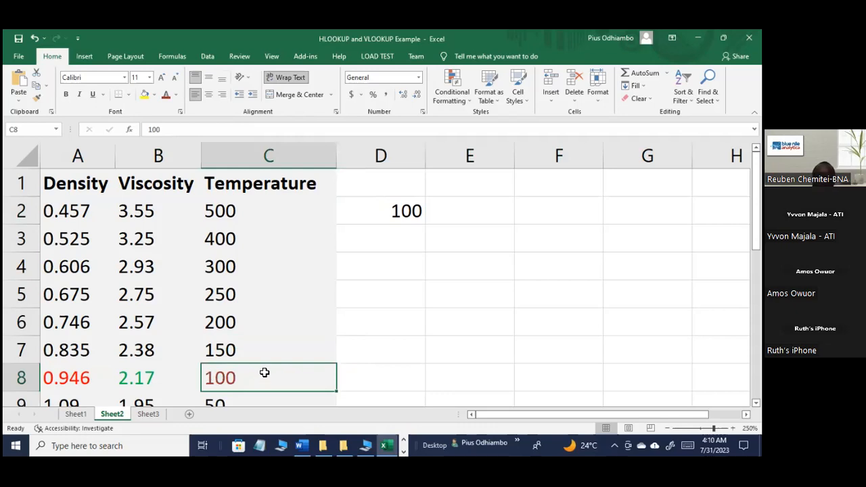
pyautogui.click(403, 214)
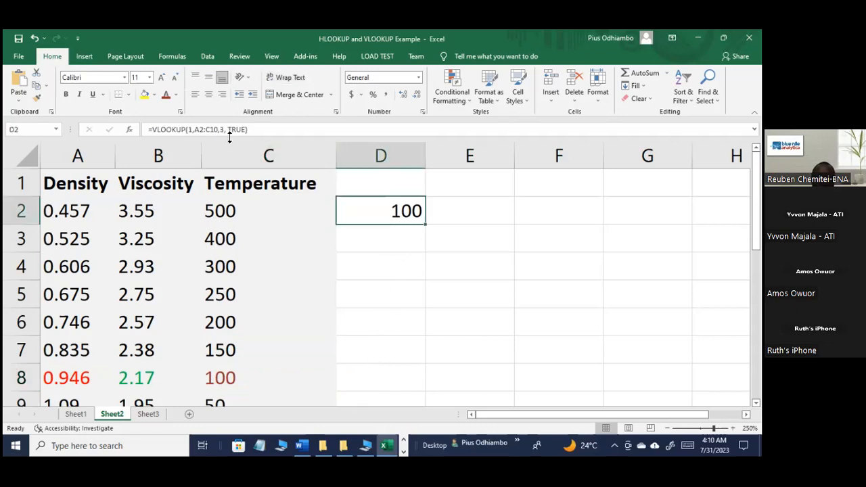
# Step: Switch to the PowerPoint syntax slide and review the third example, =VLOOKUP(0.7,A2:C10,3,FALSE)
pyautogui.click(400, 446)
pyautogui.click(399, 449)
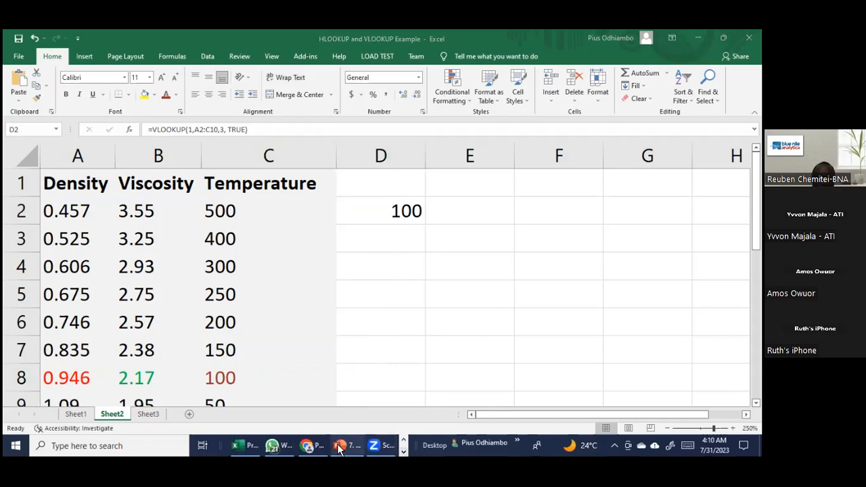
pyautogui.hotkey('alt', 'Tab')
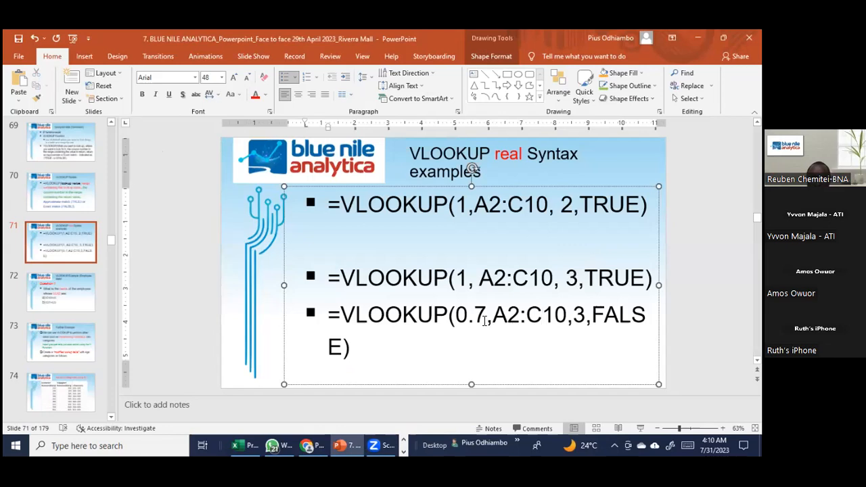
pyautogui.moveTo(467, 316); pyautogui.dragTo(488, 329)
pyautogui.click(521, 328)
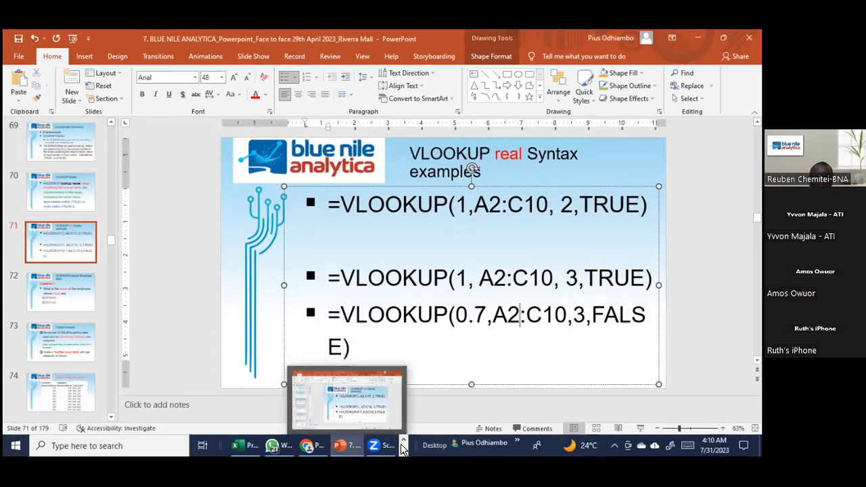
# Step: Return to the HLOOKUP and VLOOKUP Example workbook in Excel and change the lookup value in D2's formula to 0.7
pyautogui.click(240, 446)
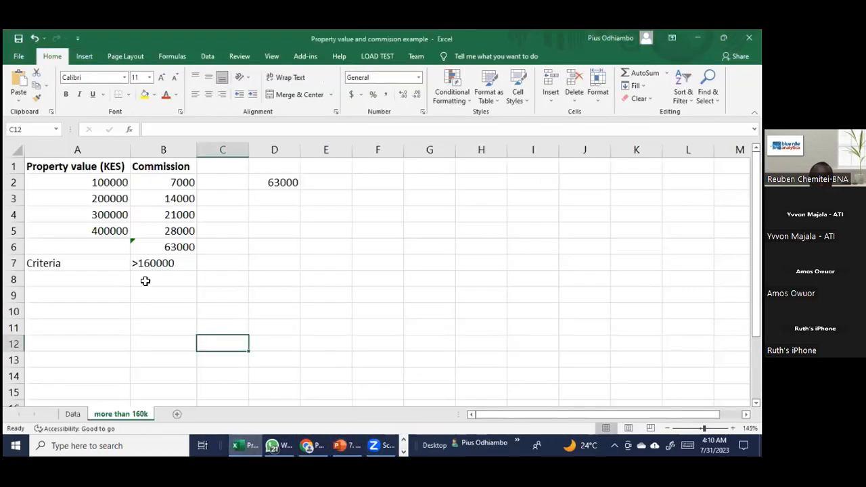
pyautogui.click(404, 448)
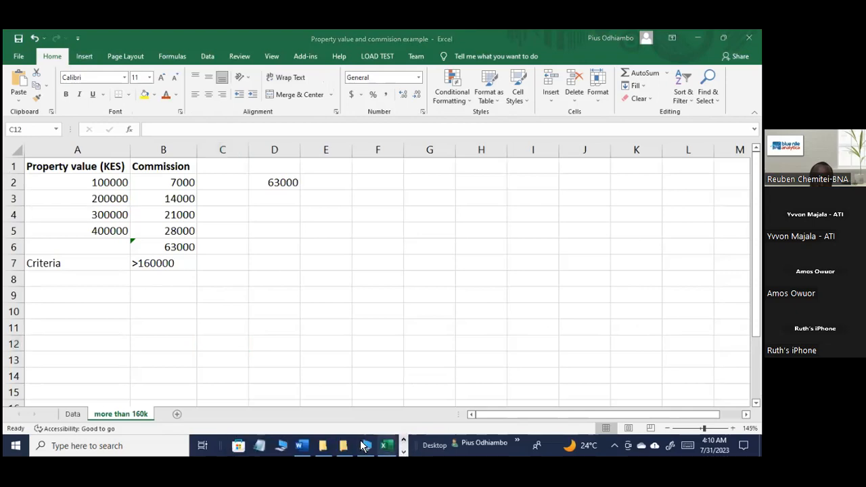
pyautogui.click(385, 447)
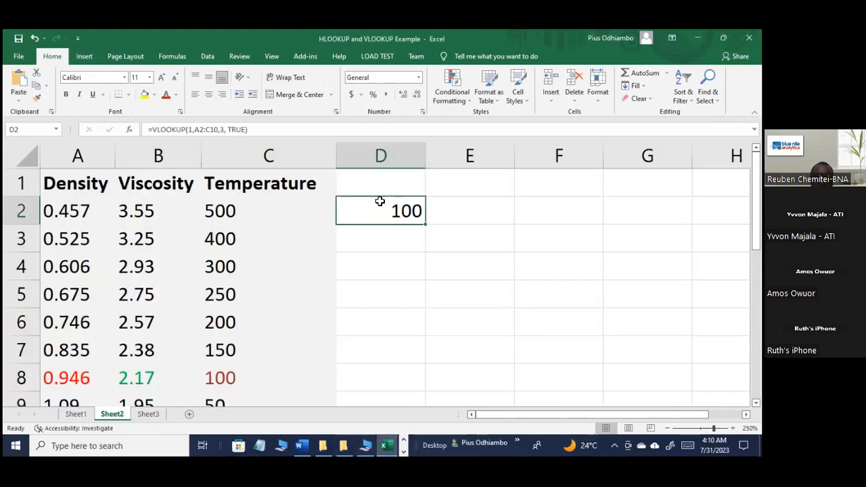
pyautogui.click(195, 130)
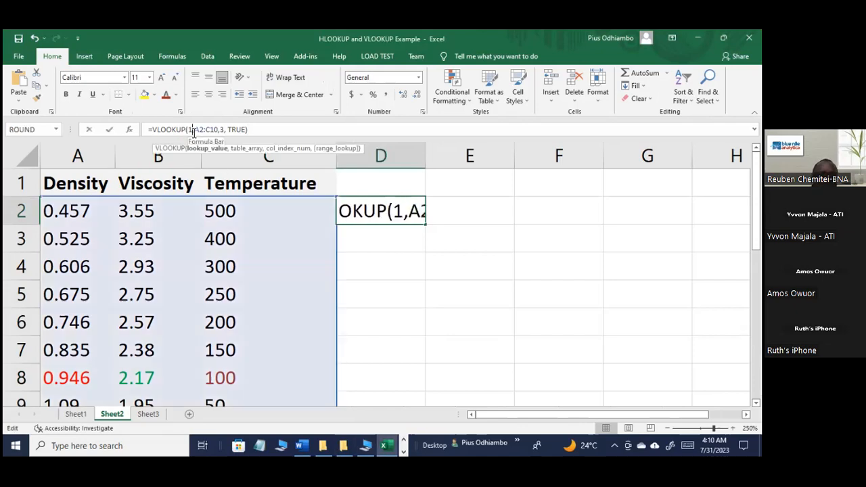
pyautogui.click(211, 155)
pyautogui.write('0')
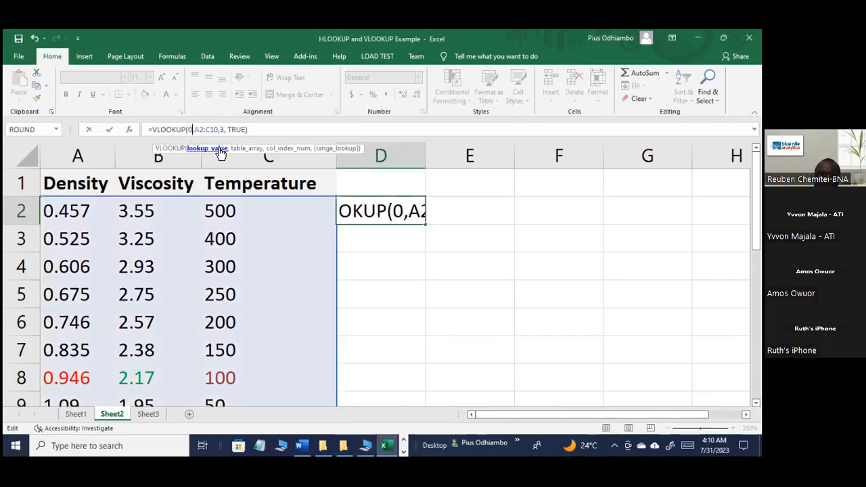
pyautogui.write('.7')
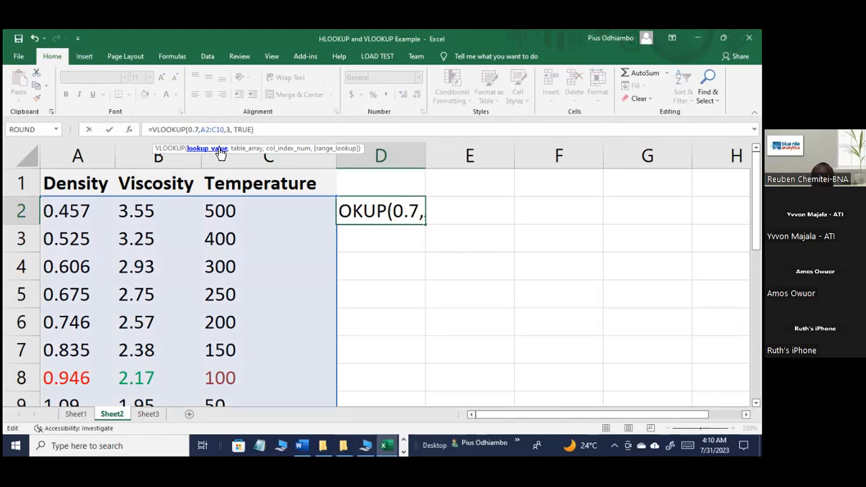
# Step: Set the range_lookup argument of the D2 formula to FALSE for an exact match and enter it
pyautogui.click(253, 130)
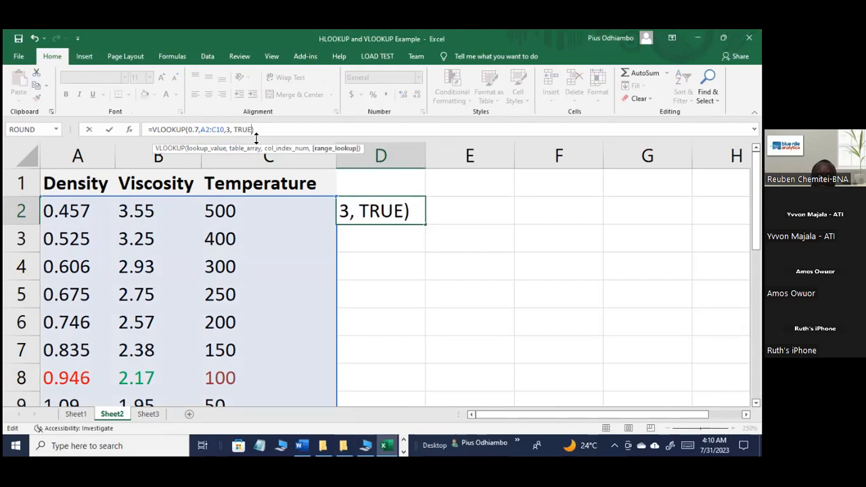
pyautogui.press('BackSpace')
pyautogui.press('BackSpace')
pyautogui.press('BackSpace')
pyautogui.press('BackSpace')
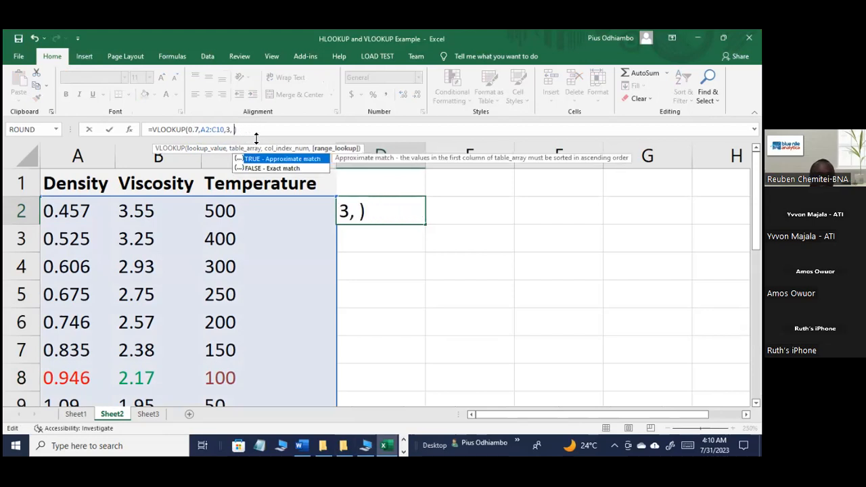
pyautogui.write('FALSE')
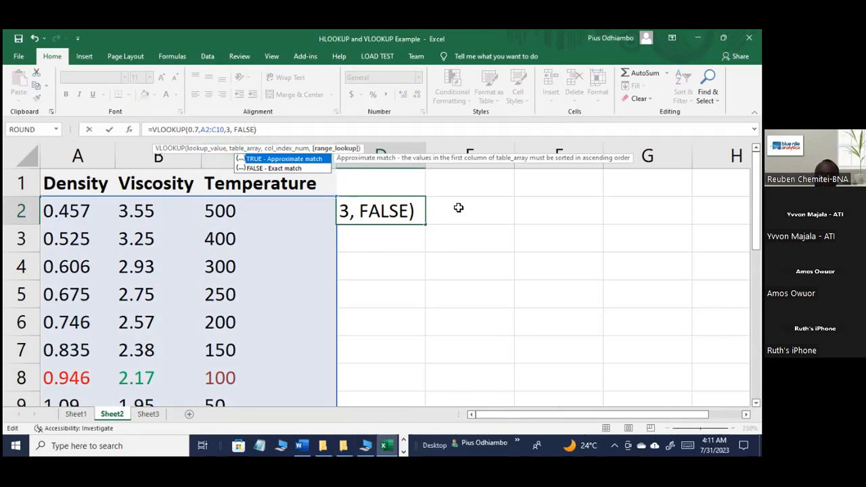
pyautogui.press('Return')
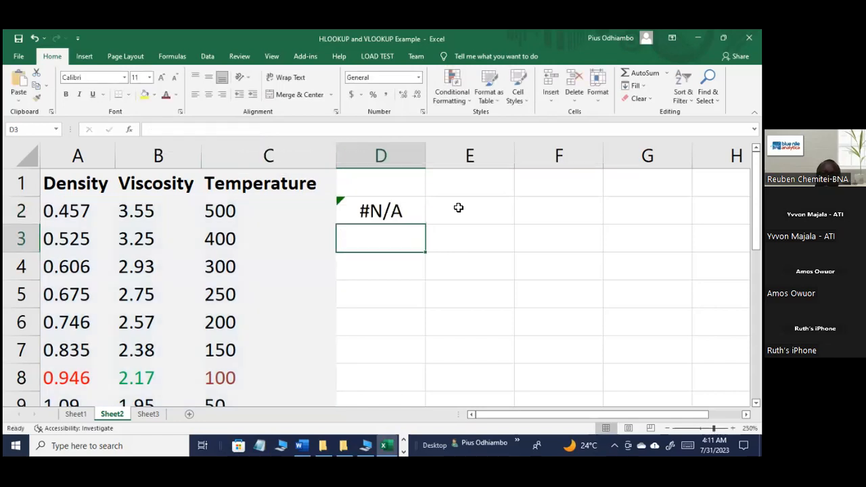
# Step: Check D2 against the documented result for =VLOOKUP(0.7,A2:C10,3,FALSE) in the Word hlookup and vlookup table
pyautogui.click(387, 215)
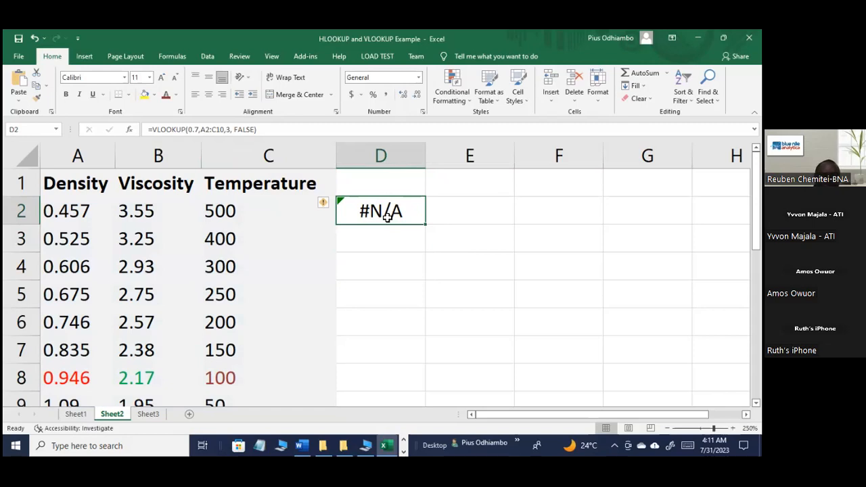
pyautogui.click(305, 446)
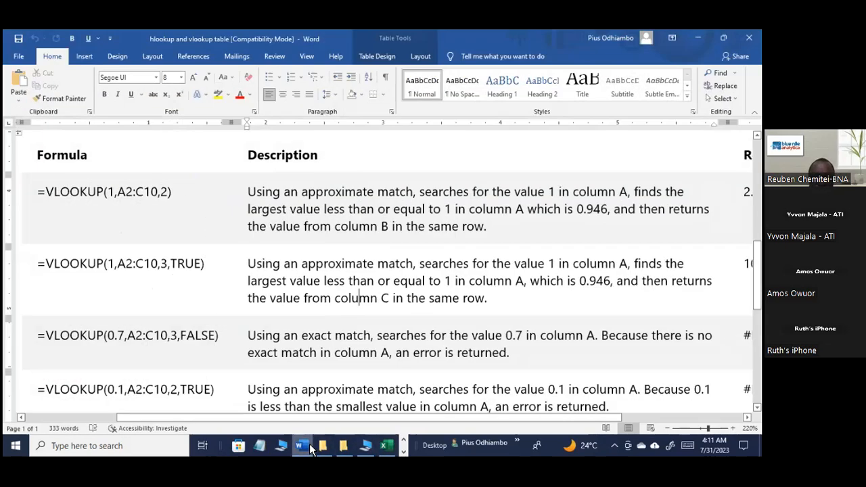
pyautogui.moveTo(369, 419); pyautogui.dragTo(463, 421)
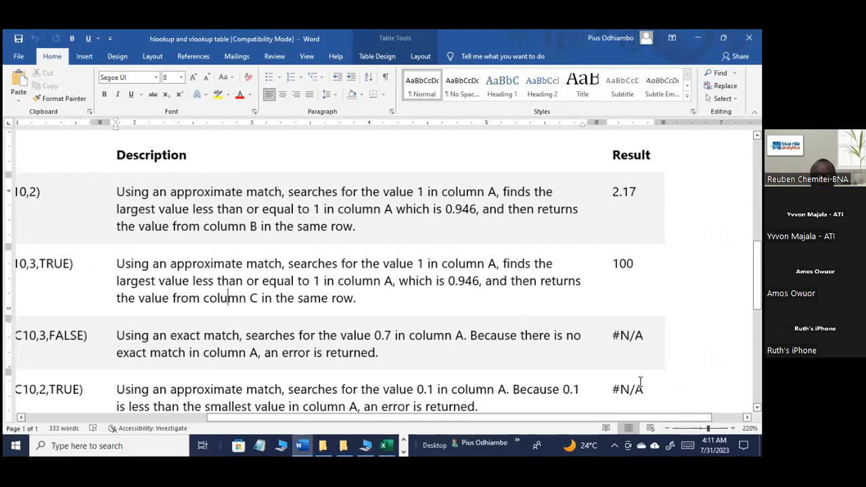
pyautogui.moveTo(647, 341); pyautogui.dragTo(606, 337)
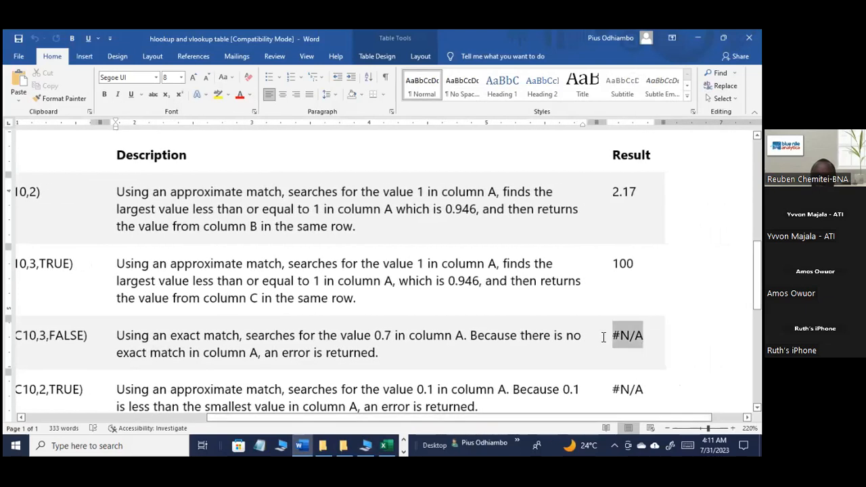
pyautogui.click(632, 342)
pyautogui.doubleClick(629, 343)
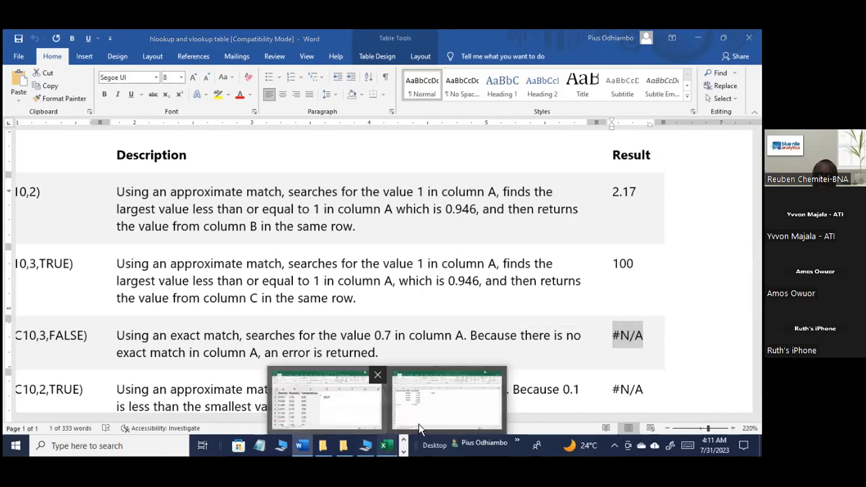
# Step: Return to the Excel lookup workbook and examine the Density column for an exact match to 0.7
pyautogui.click(386, 447)
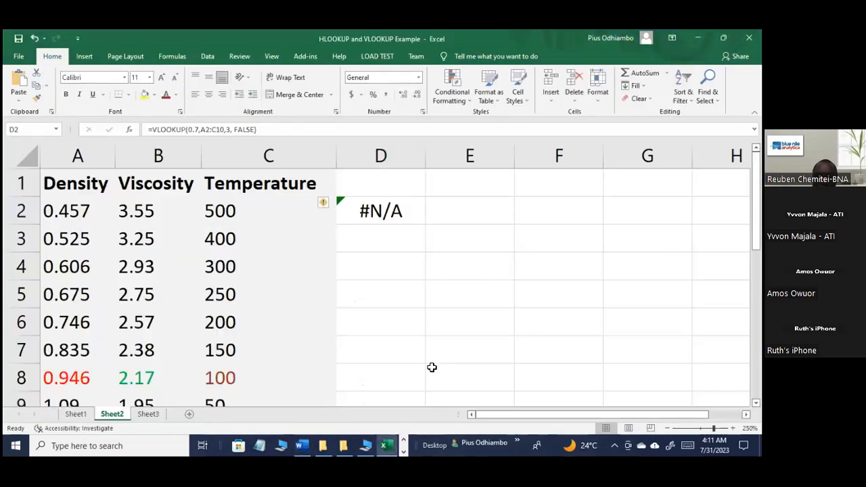
pyautogui.click(433, 352)
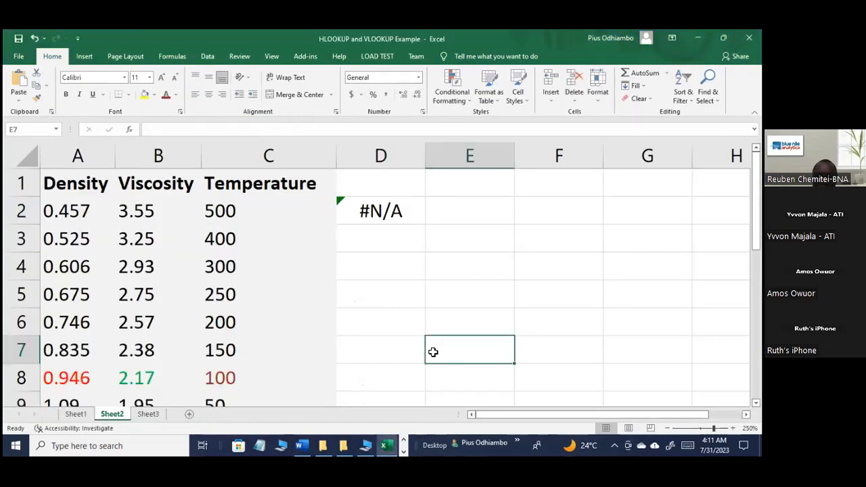
pyautogui.click(390, 213)
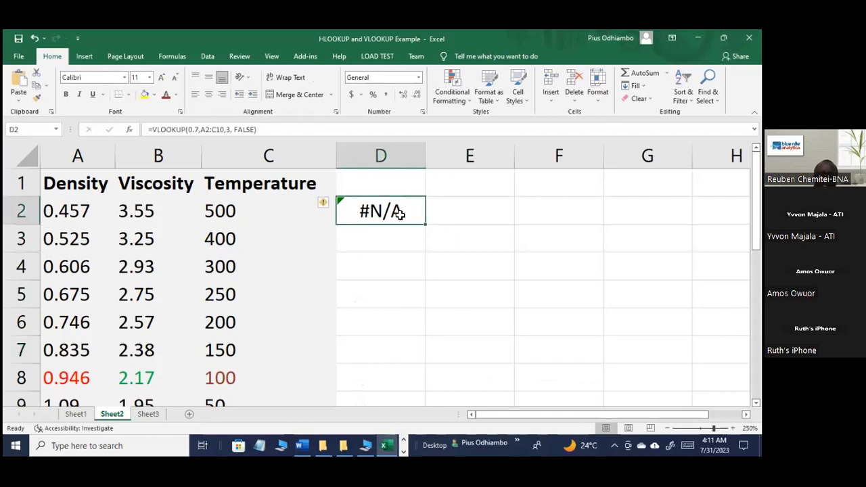
pyautogui.moveTo(540, 414); pyautogui.dragTo(519, 414)
pyautogui.click(68, 166)
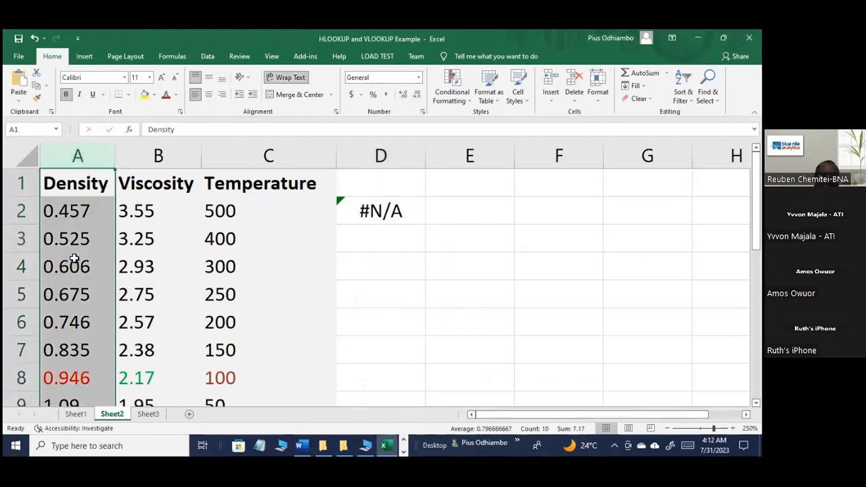
pyautogui.scroll(-1, 67, 335)
pyautogui.scroll(1, 68, 335)
pyautogui.scroll(-1, 70, 328)
pyautogui.scroll(1, 69, 328)
pyautogui.scroll(-1, 76, 325)
pyautogui.scroll(2, 75, 325)
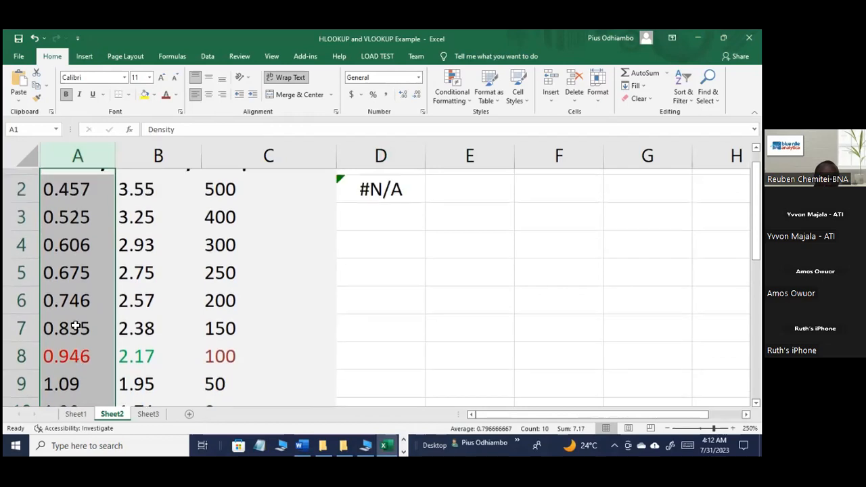
# Step: Change the range_lookup argument of the VLOOKUP formula in D2 to TRUE for an approximate match
pyautogui.click(350, 219)
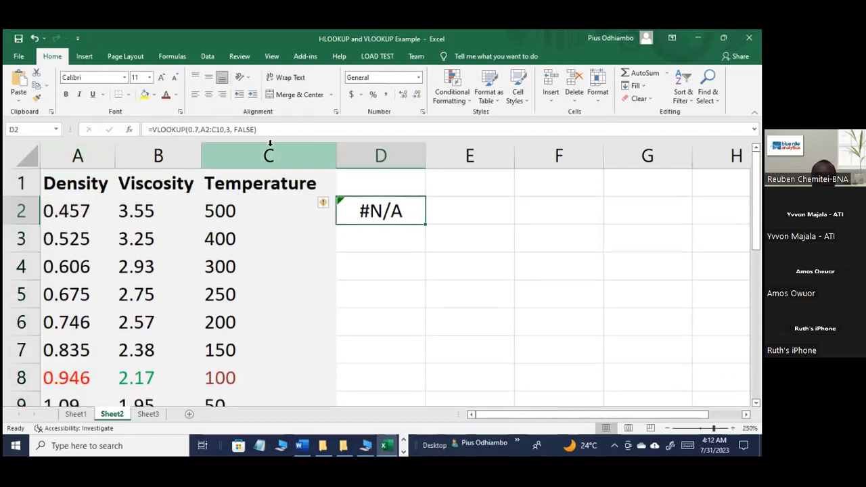
pyautogui.press('F2')
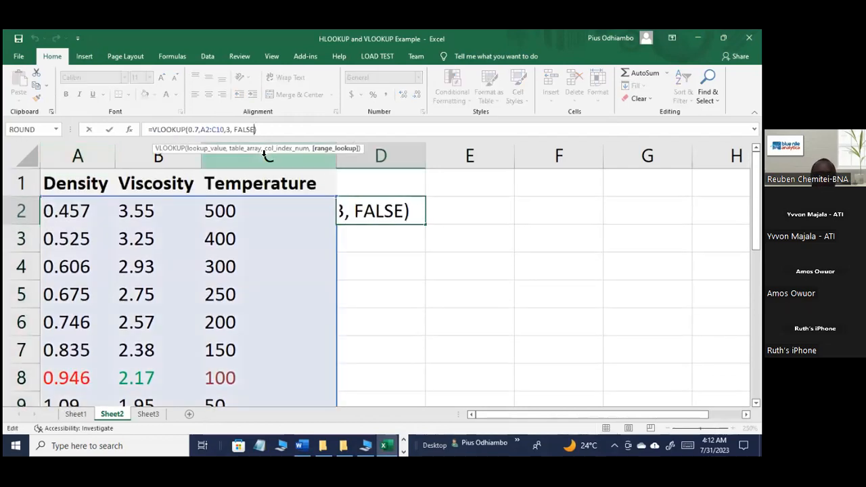
pyautogui.press('BackSpace')
pyautogui.press('BackSpace')
pyautogui.press('BackSpace')
pyautogui.press('BackSpace')
pyautogui.press('BackSpace')
pyautogui.write('TRUE')
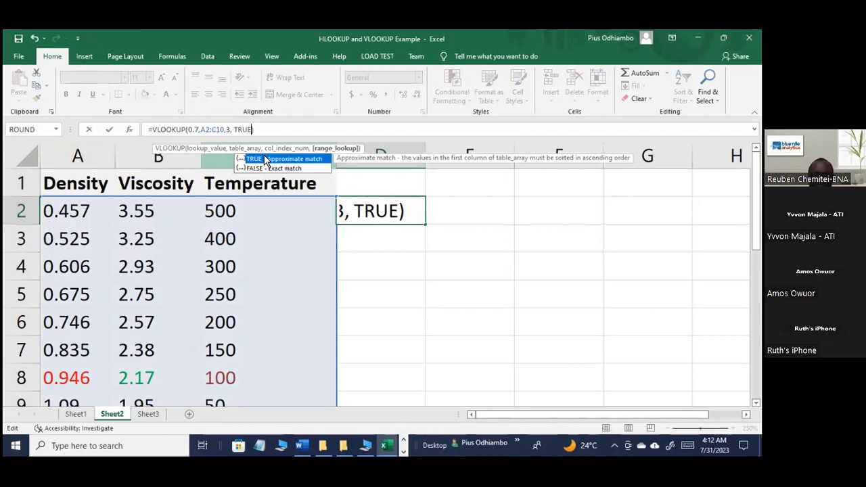
pyautogui.press('Return')
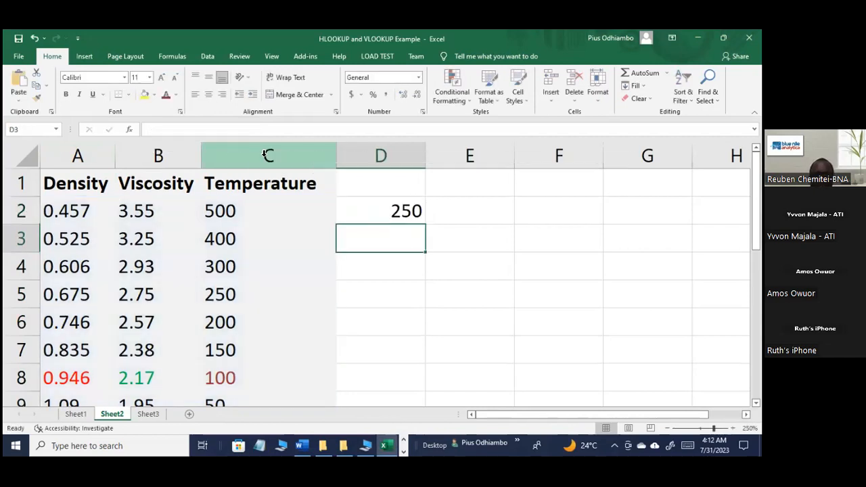
# Step: Compare the D2 lookup result with the Temperature value in C5 and the Density value in A5
pyautogui.click(407, 219)
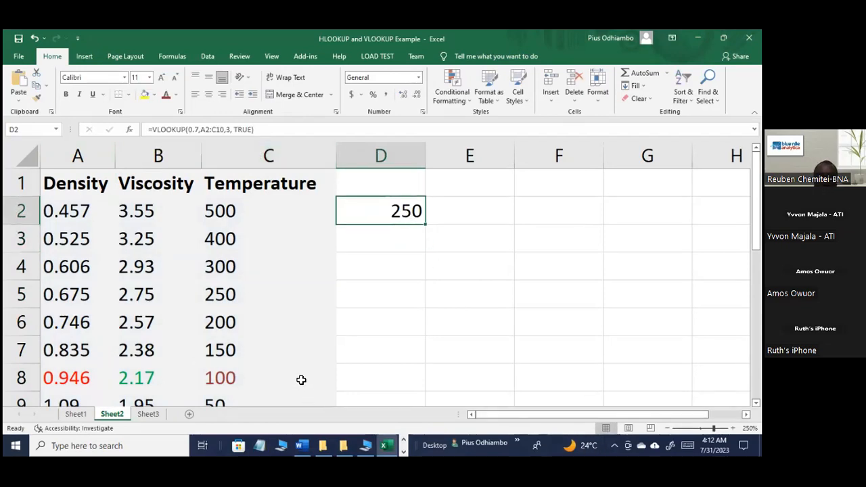
pyautogui.scroll(-2, 305, 376)
pyautogui.scroll(2, 309, 373)
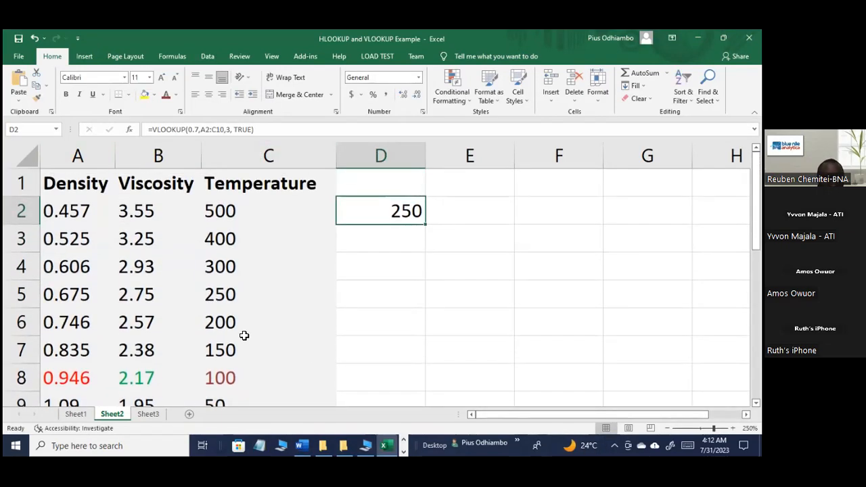
pyautogui.click(229, 295)
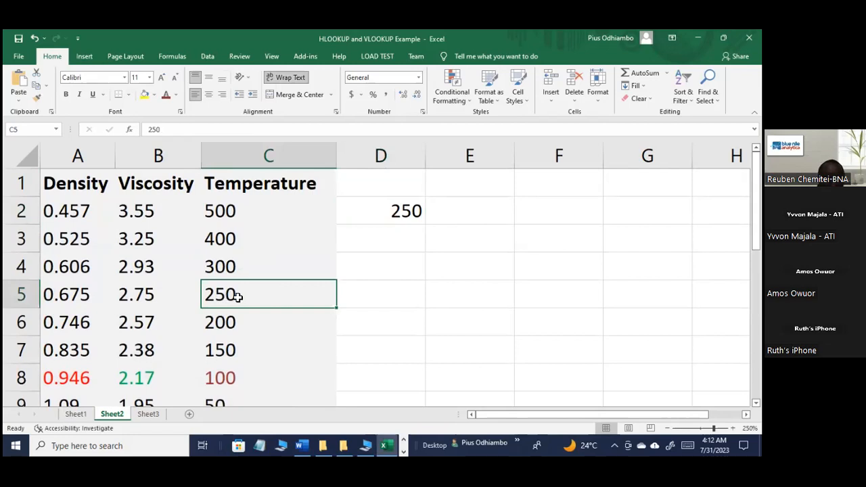
pyautogui.click(72, 298)
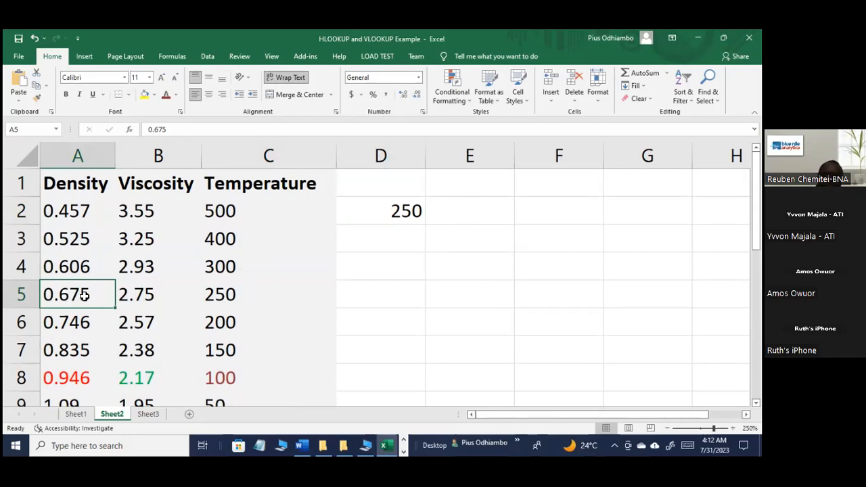
# Step: Change the range_lookup argument of the VLOOKUP formula in D2 to FALSE for an exact match
pyautogui.click(358, 219)
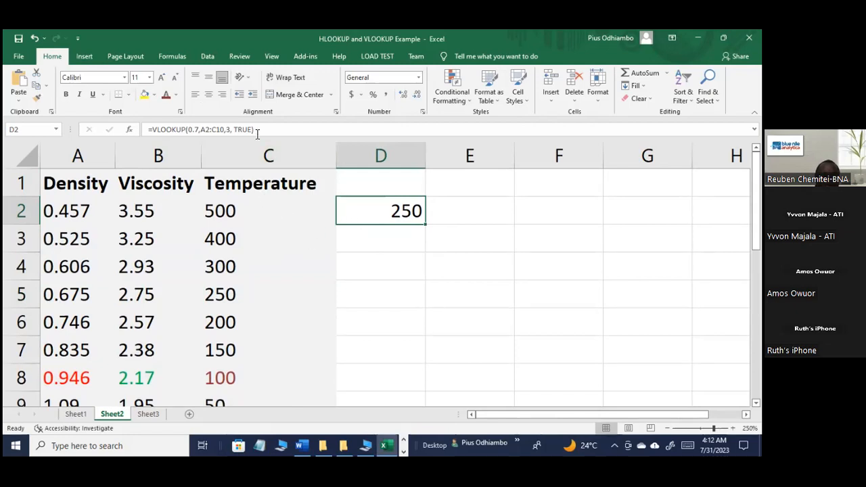
pyautogui.press('F2')
pyautogui.press('BackSpace')
pyautogui.press('BackSpace')
pyautogui.press('BackSpace')
pyautogui.press('BackSpace')
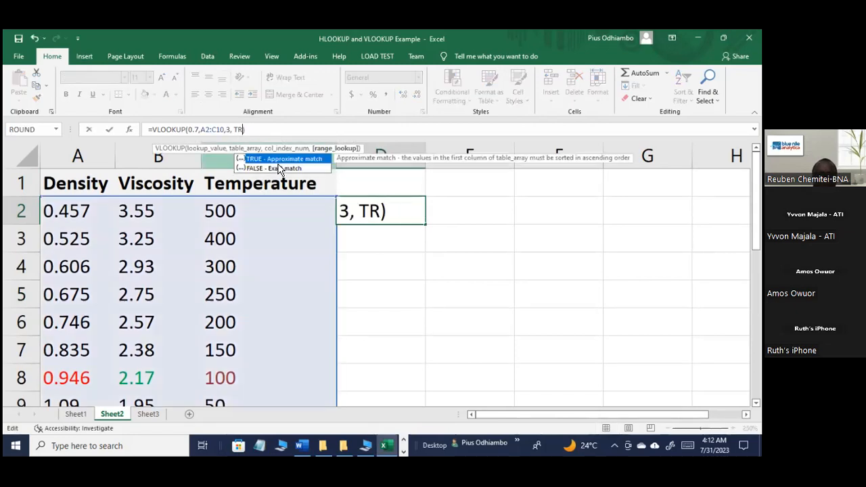
pyautogui.write('FALSE')
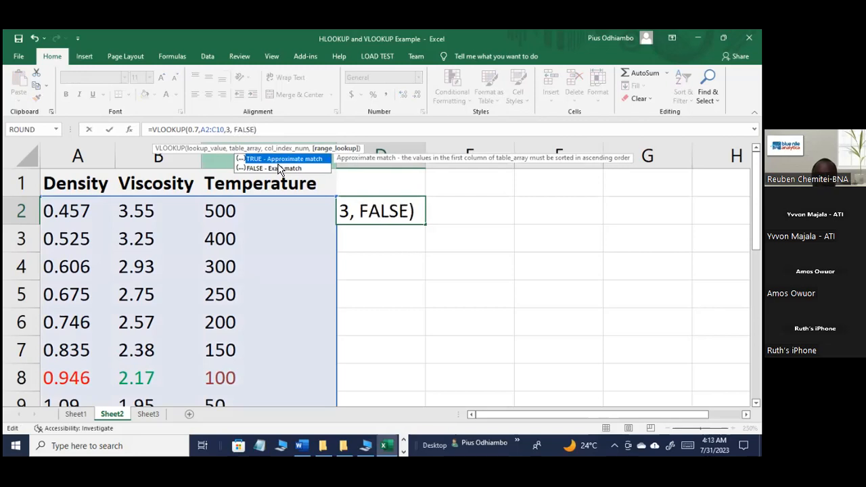
pyautogui.press('Return')
# Step: Change the lookup value of the VLOOKUP formula in D2 to 0.835
pyautogui.click(402, 220)
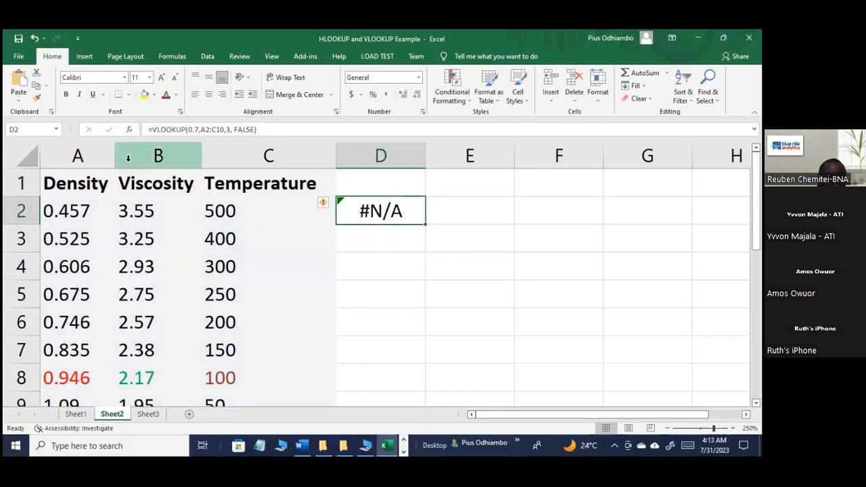
pyautogui.click(197, 129)
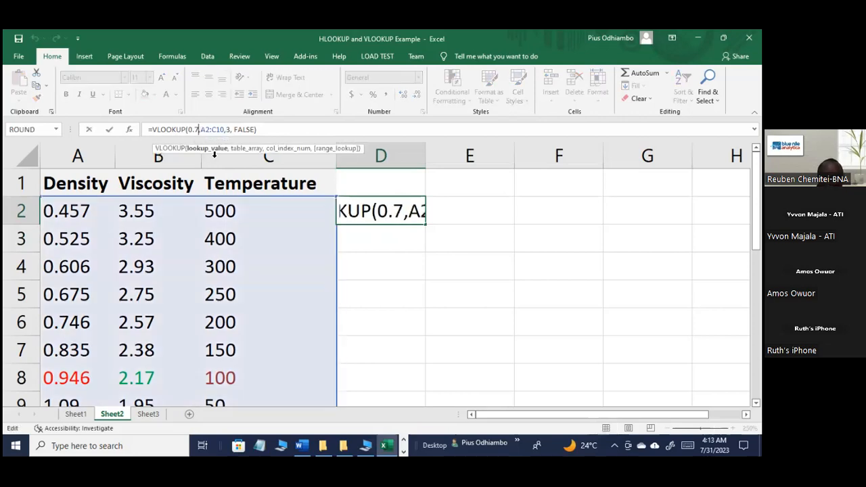
pyautogui.press('BackSpace')
pyautogui.write('8')
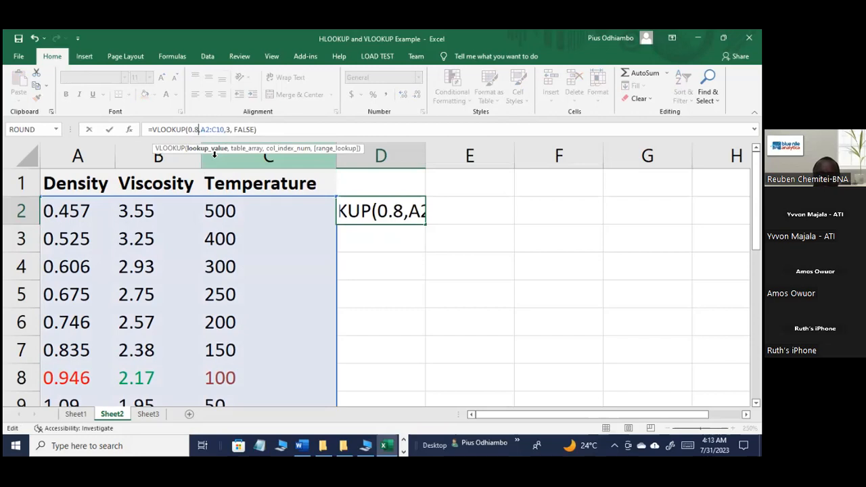
pyautogui.write('35')
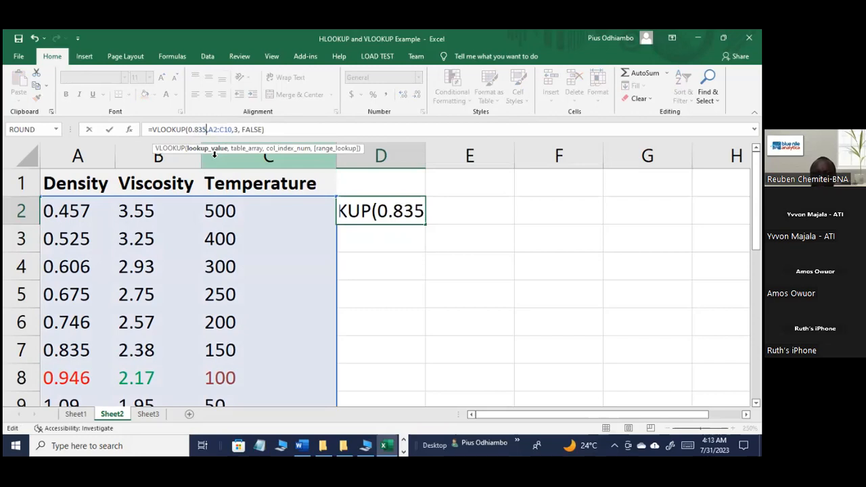
pyautogui.press('Return')
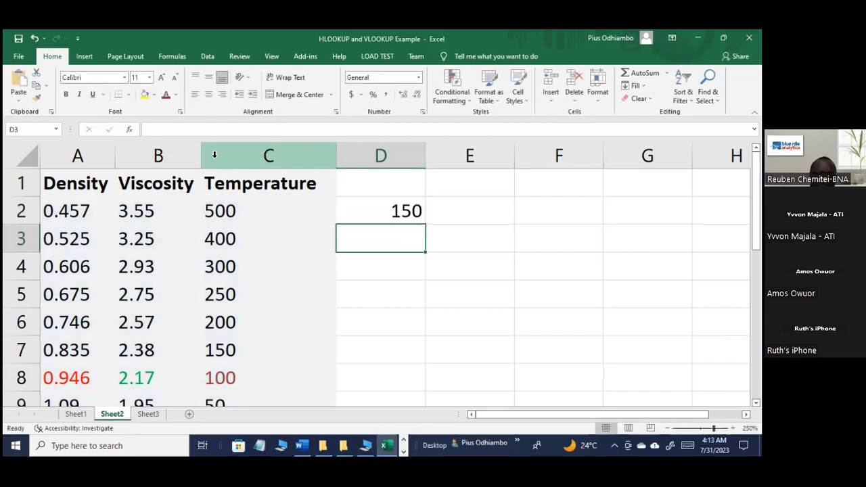
# Step: Compare the D2 lookup result with the matching Density entry in A7 and the Temperature in its row
pyautogui.click(379, 203)
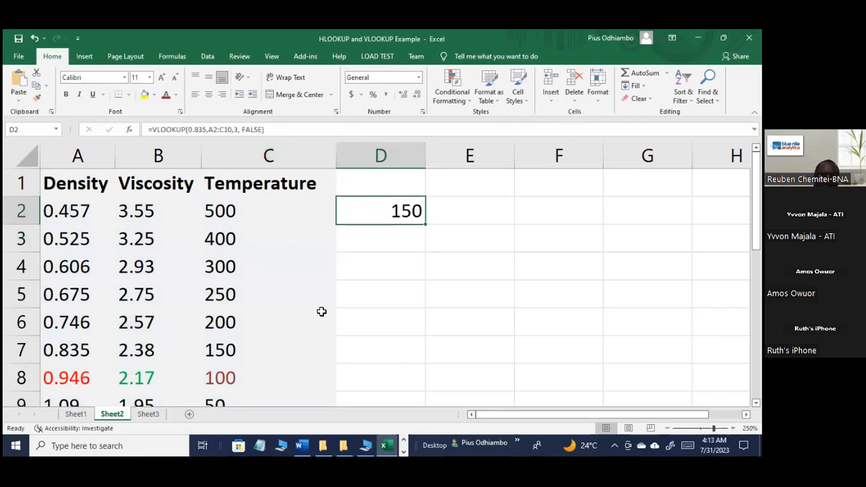
pyautogui.click(74, 352)
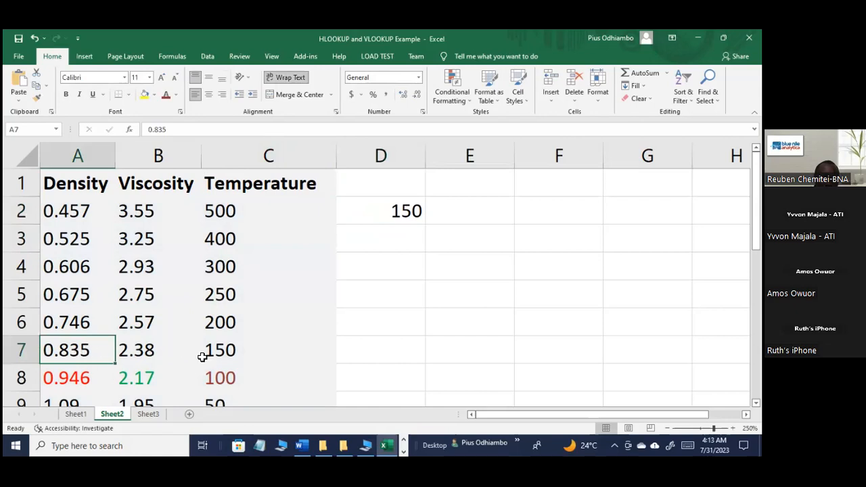
pyautogui.click(409, 213)
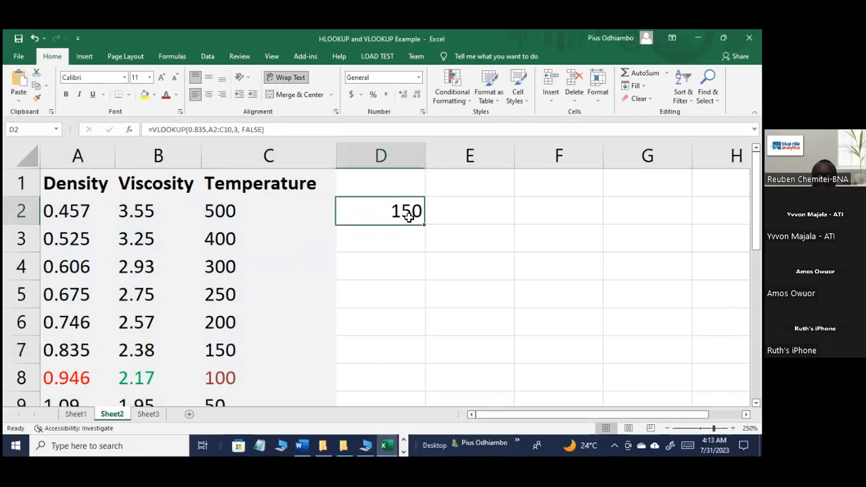
# Step: Set the column index of the VLOOKUP formula in D2 to 2 to return the Viscosity value
pyautogui.click(238, 129)
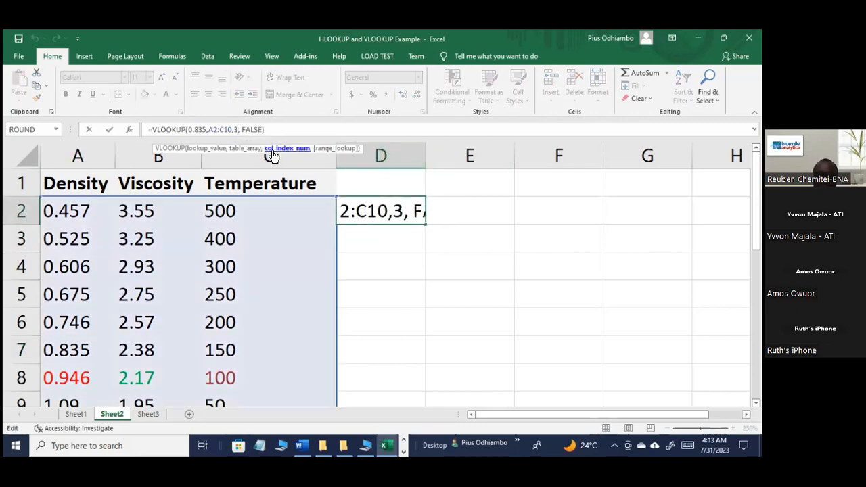
pyautogui.press('BackSpace')
pyautogui.write('2')
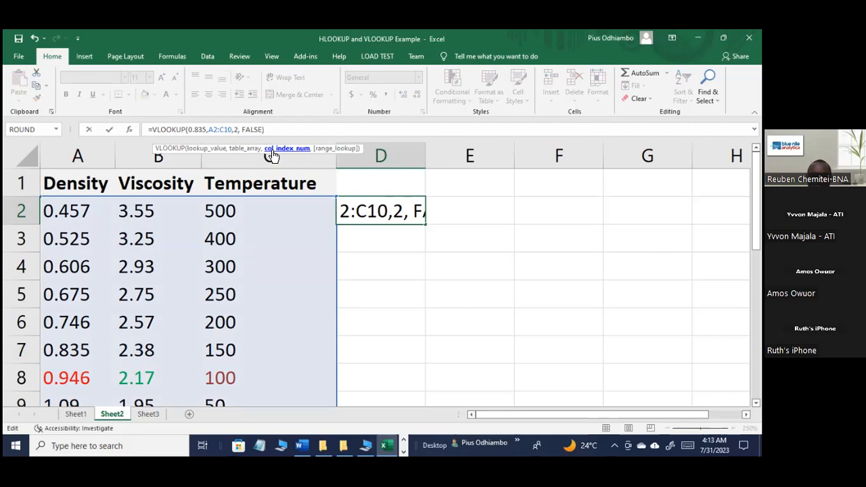
pyautogui.press('Return')
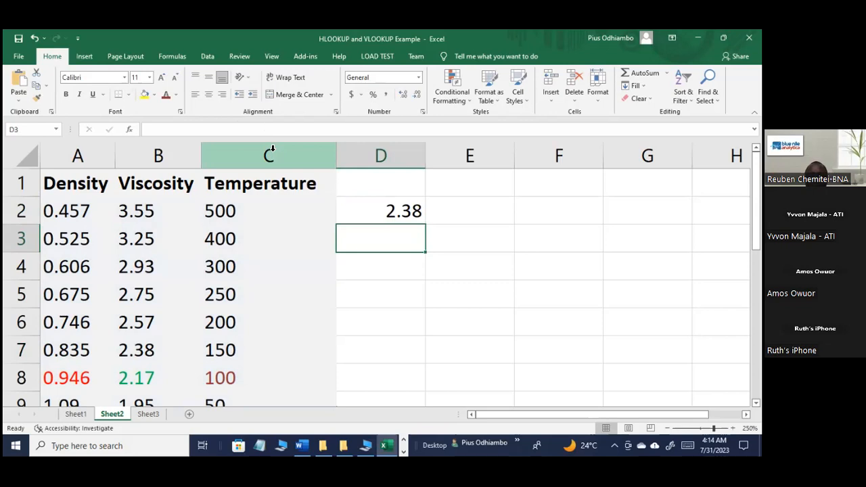
# Step: Switch the D2 VLOOKUP formula to an approximate match by setting range_lookup to TRUE
pyautogui.click(376, 214)
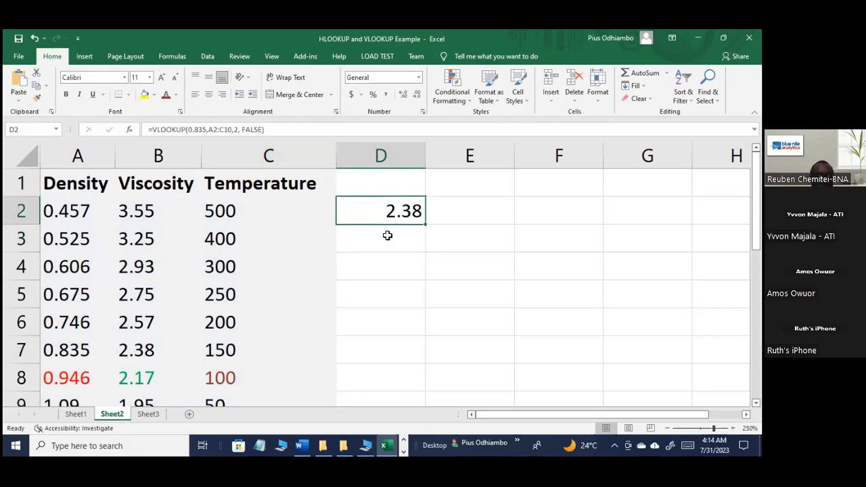
pyautogui.click(238, 129)
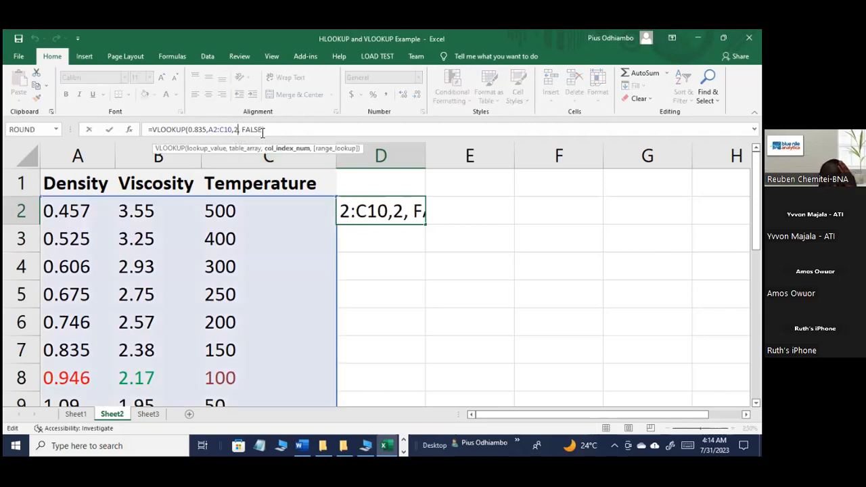
pyautogui.click(263, 129)
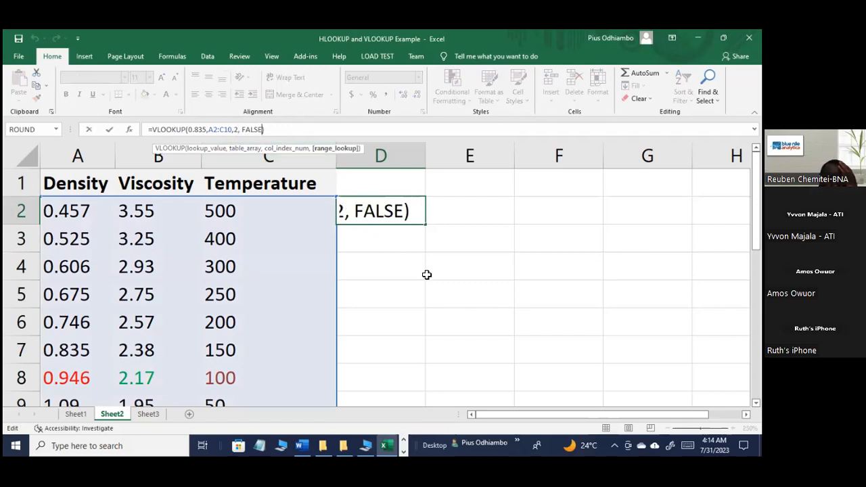
pyautogui.press('BackSpace')
pyautogui.press('BackSpace')
pyautogui.press('BackSpace')
pyautogui.press('BackSpace')
pyautogui.press('BackSpace')
pyautogui.write('TRUE')
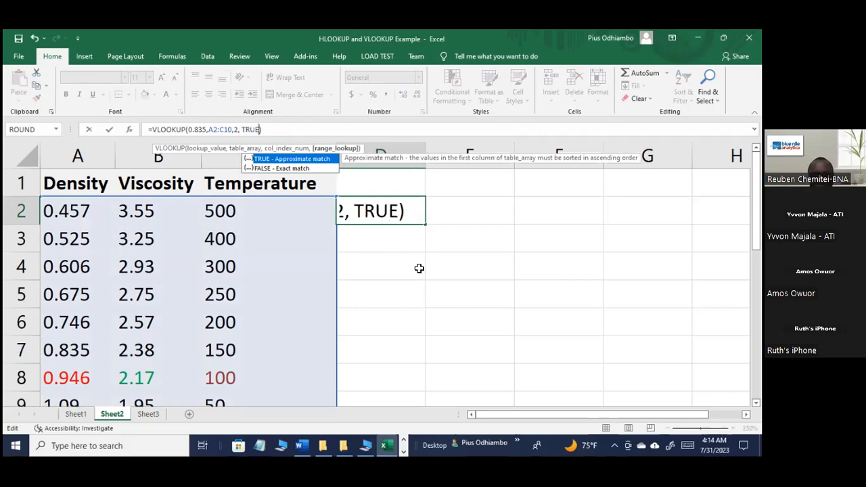
pyautogui.press('Return')
# Step: Set the D2 VLOOKUP column index to 3 and compare the result with the Temperature value in C7
pyautogui.click(404, 212)
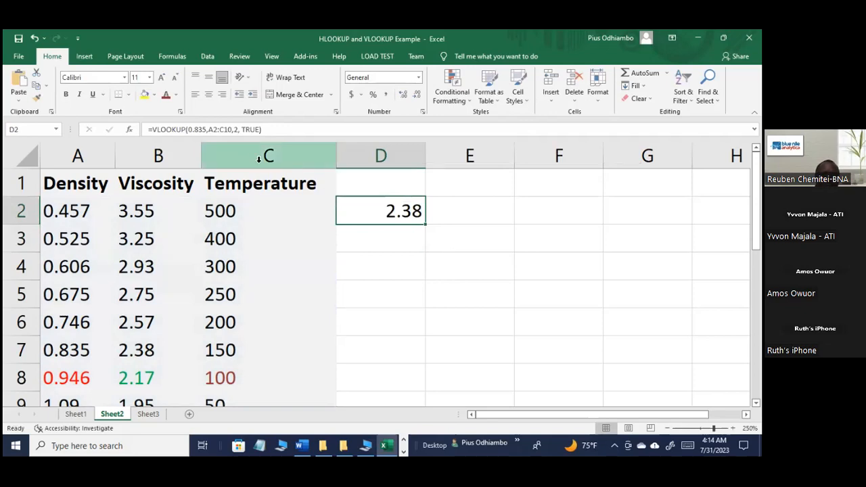
pyautogui.click(241, 132)
pyautogui.press('BackSpace')
pyautogui.write('3')
pyautogui.press('Return')
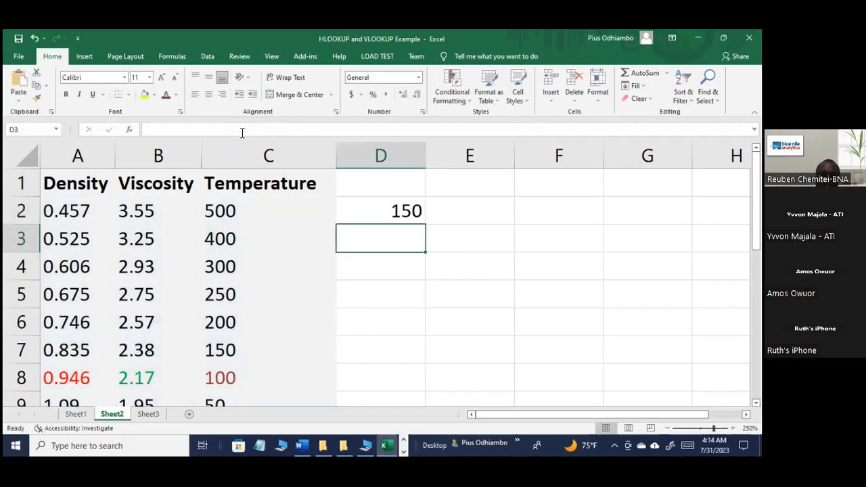
pyautogui.click(224, 351)
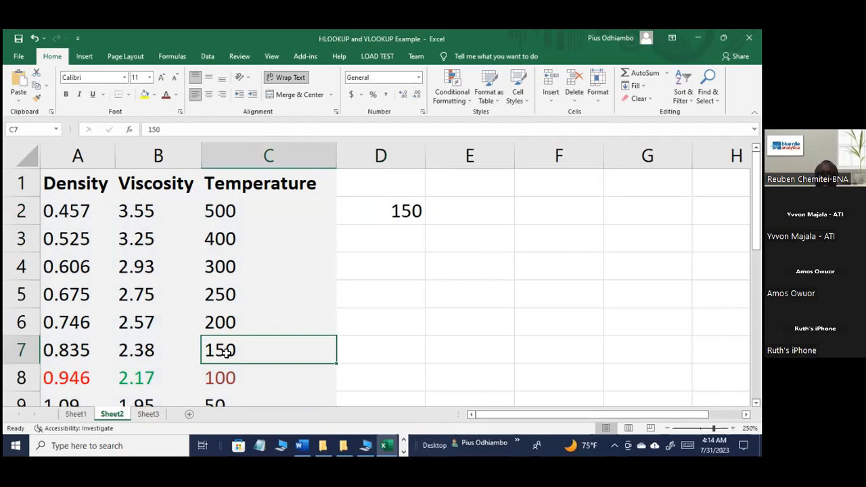
# Step: Set the range_lookup argument back to FALSE in the D2 VLOOKUP formula that looks up 0.835 in column 3
pyautogui.click(397, 214)
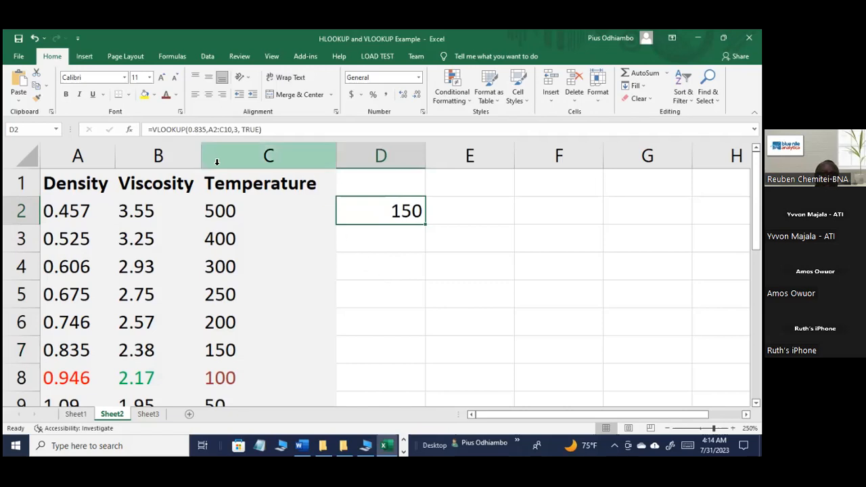
pyautogui.click(254, 136)
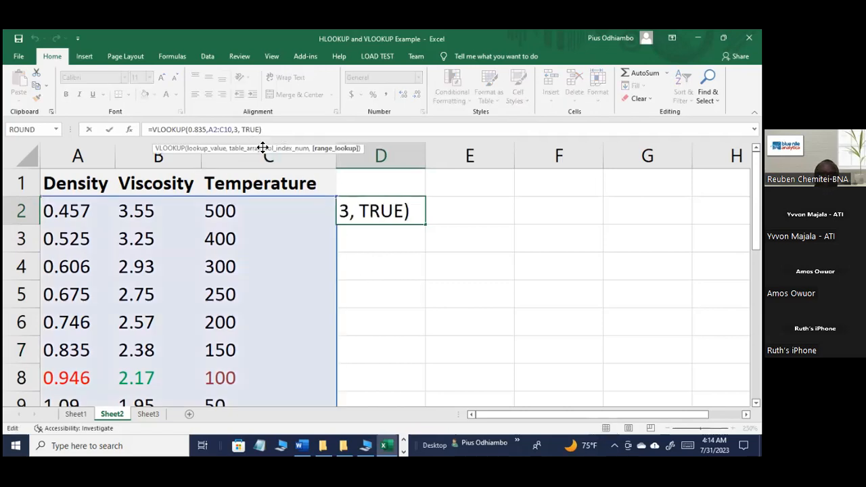
pyautogui.press('BackSpace')
pyautogui.press('BackSpace')
pyautogui.press('BackSpace')
pyautogui.press('BackSpace')
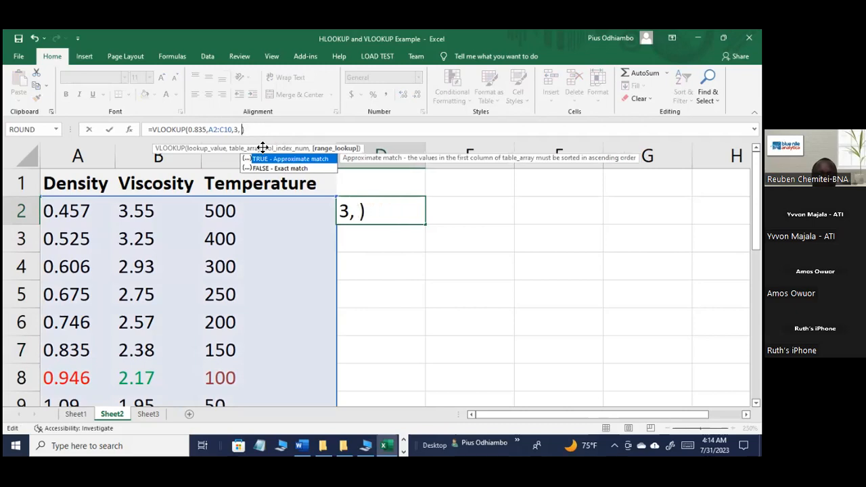
pyautogui.write('FALSE')
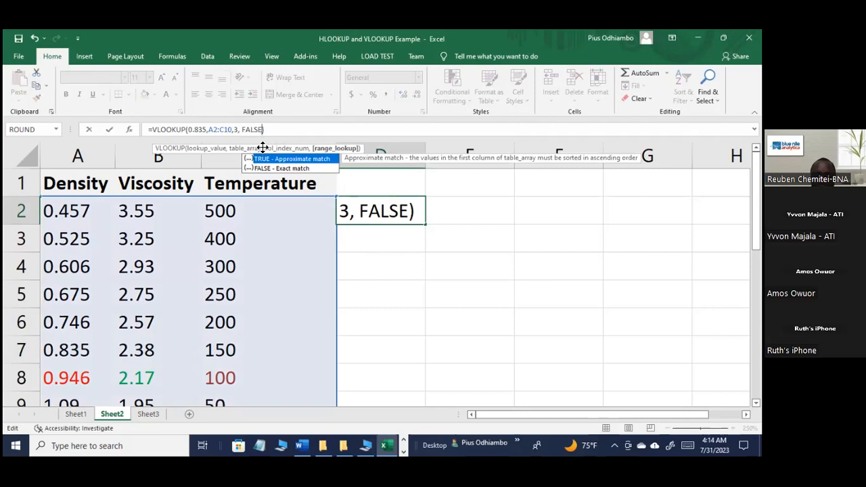
pyautogui.press('Return')
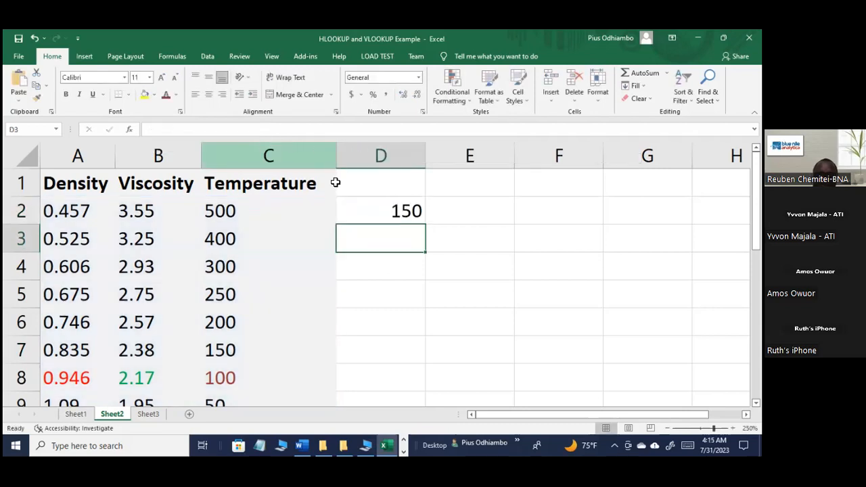
# Step: Review the arguments of the VLOOKUP formula in D2 without changing them
pyautogui.click(354, 203)
pyautogui.click(266, 130)
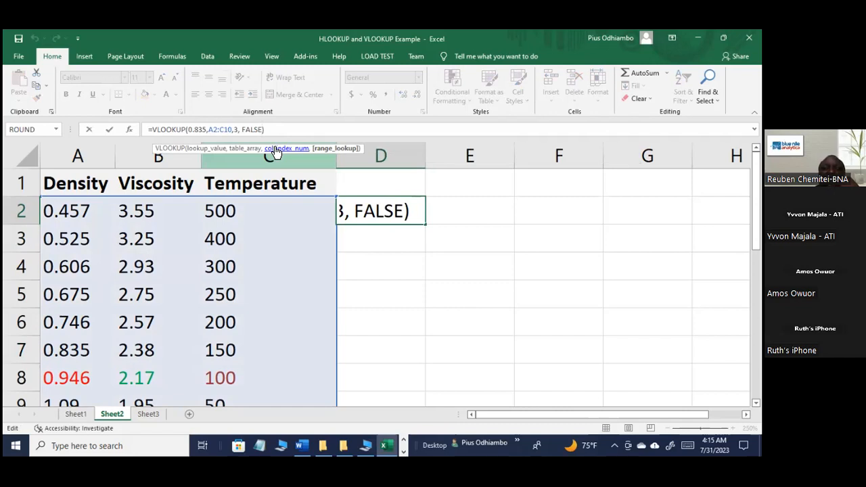
pyautogui.press('Return')
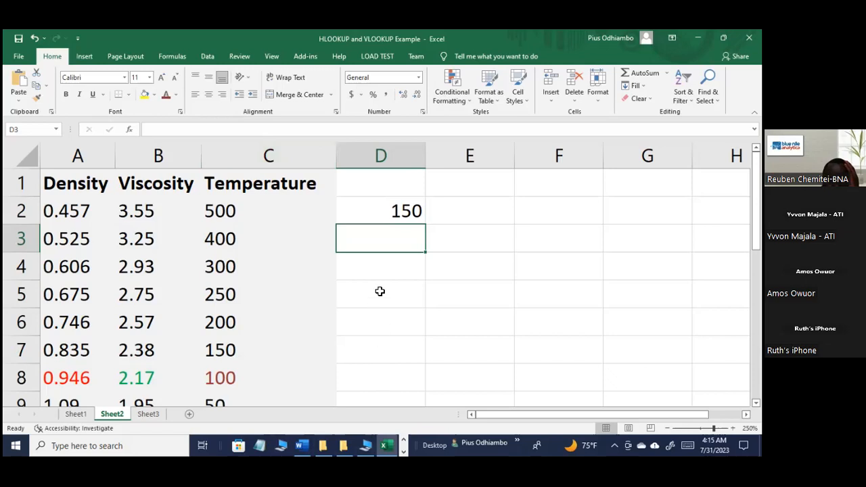
# Step: Replace the typed lookup value in the D2 VLOOKUP formula with a reference to cell A7
pyautogui.click(400, 216)
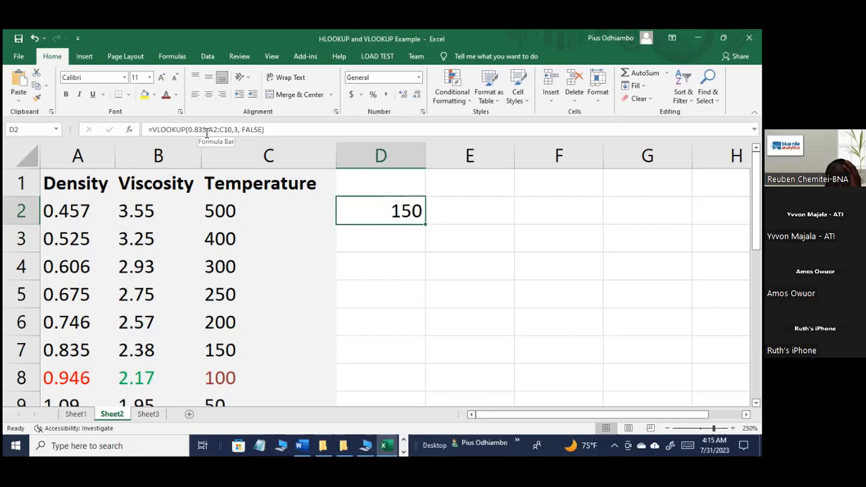
pyautogui.click(206, 131)
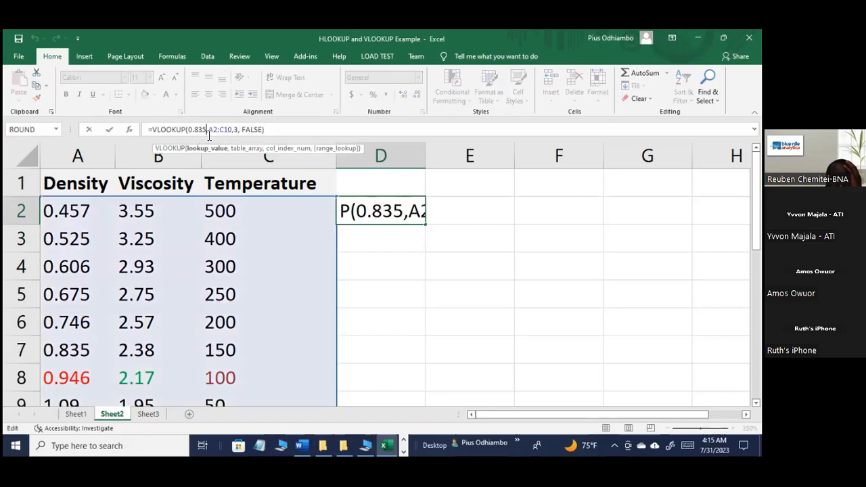
pyautogui.press('BackSpace')
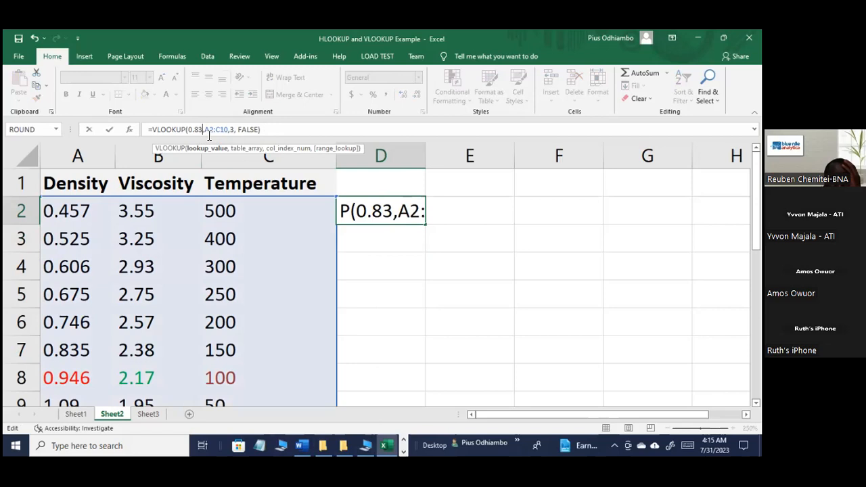
pyautogui.press('BackSpace')
pyautogui.press('BackSpace')
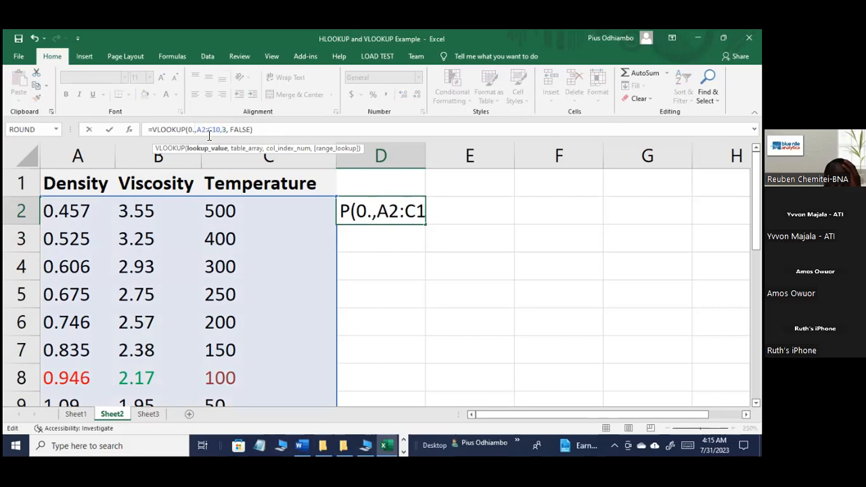
pyautogui.press('BackSpace')
pyautogui.press('BackSpace')
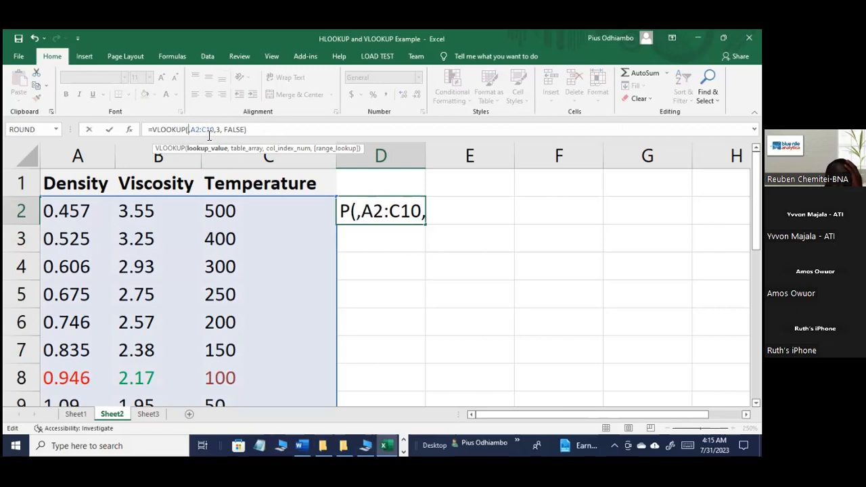
pyautogui.write('A')
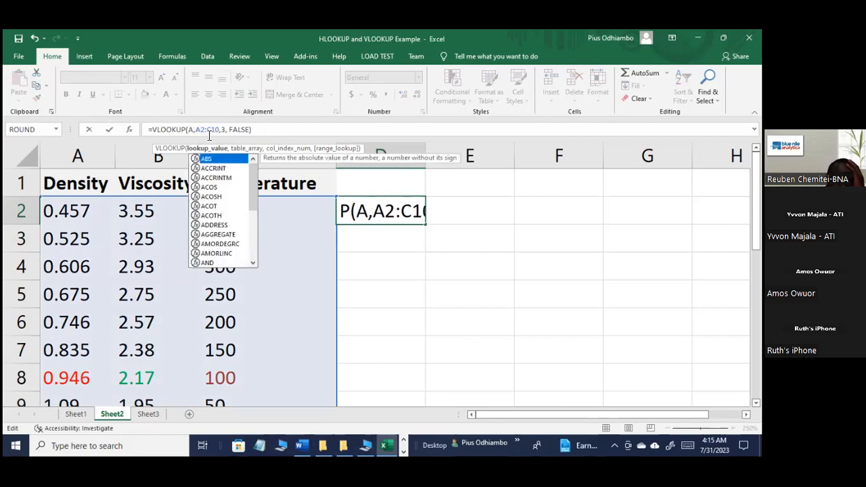
pyautogui.write('7')
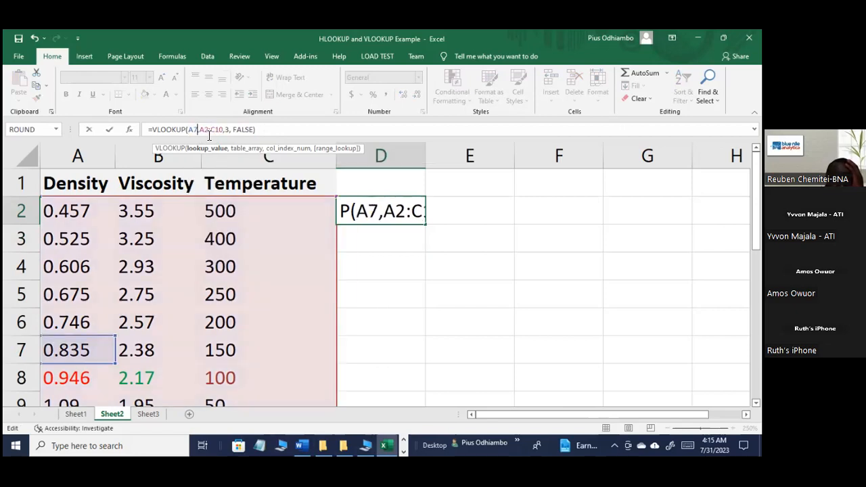
pyautogui.press('Return')
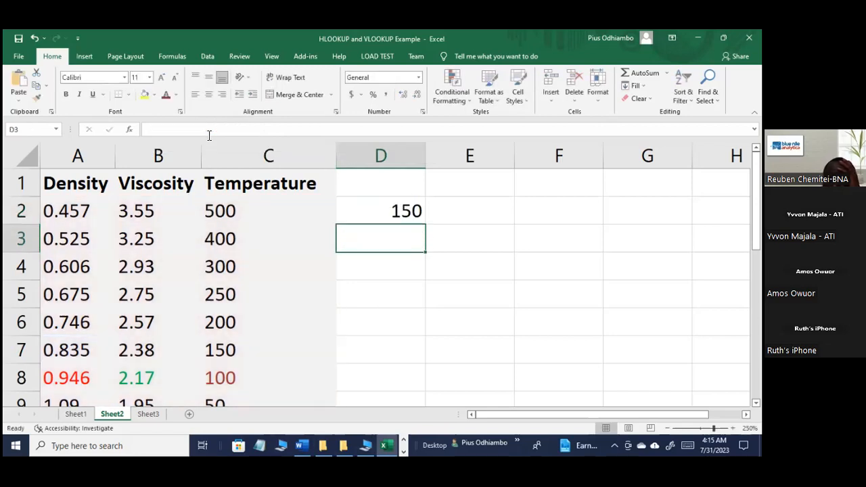
# Step: Switch to the Word document and review the last VLOOKUP example, which looks up 2 in A2:C10 with an approximate match
pyautogui.click(375, 211)
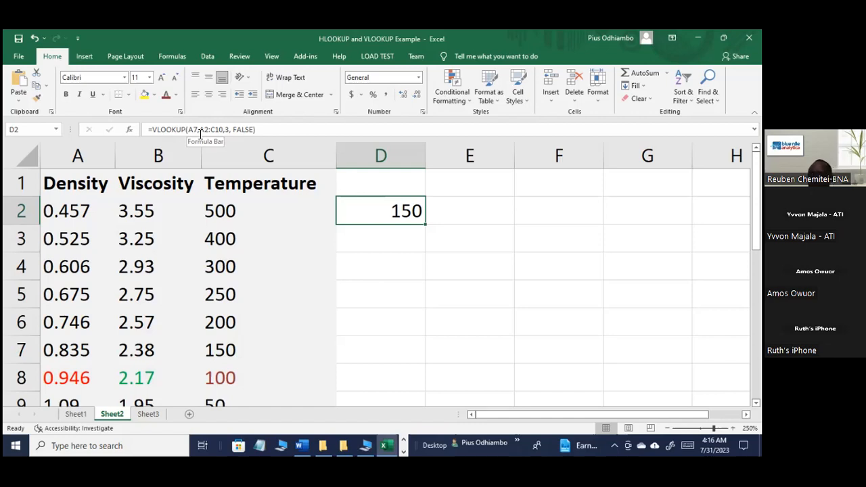
pyautogui.click(315, 449)
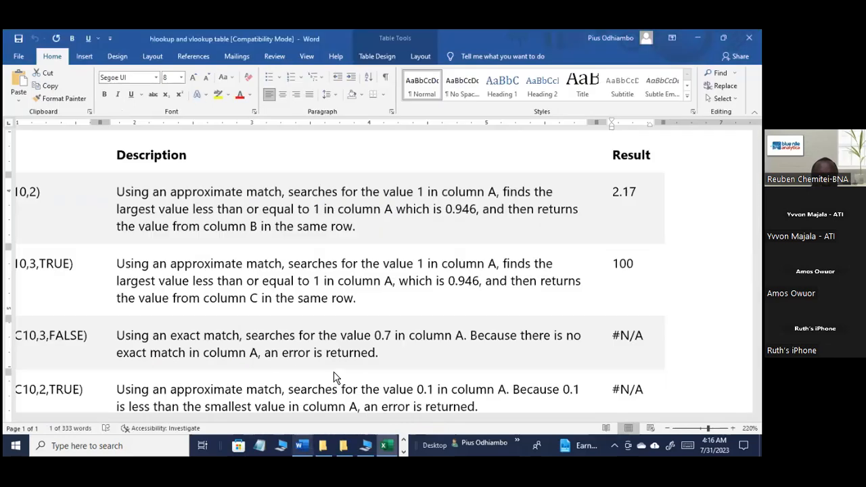
pyautogui.scroll(-2, 405, 311)
pyautogui.hscroll(-2, 233, 284)
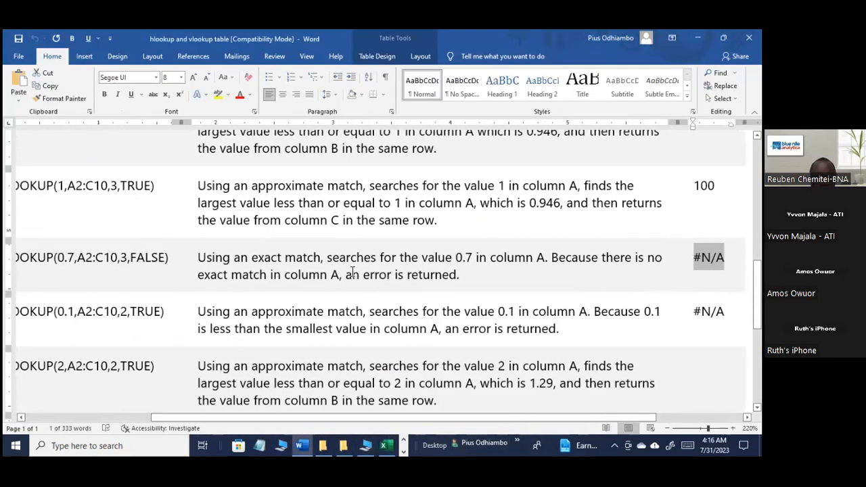
pyautogui.scroll(-1, 383, 276)
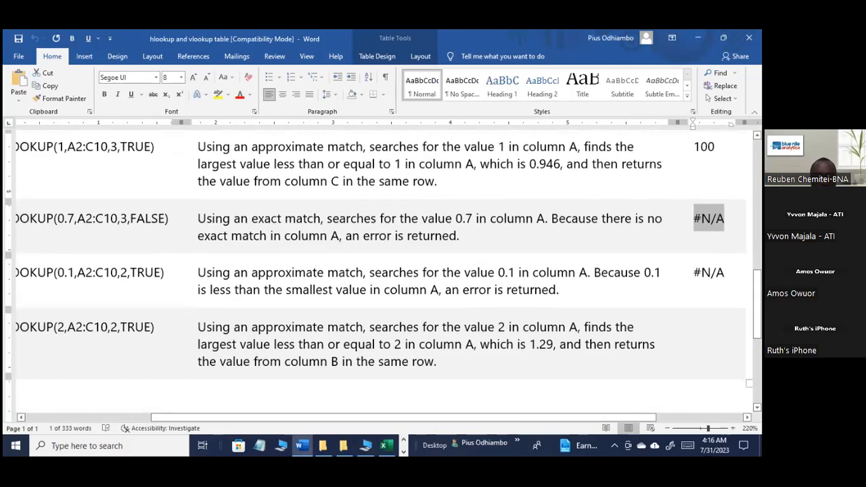
pyautogui.moveTo(589, 421)
pyautogui.mouseDown()
pyautogui.moveTo(614, 420)
pyautogui.moveTo(580, 420)
pyautogui.mouseUp()
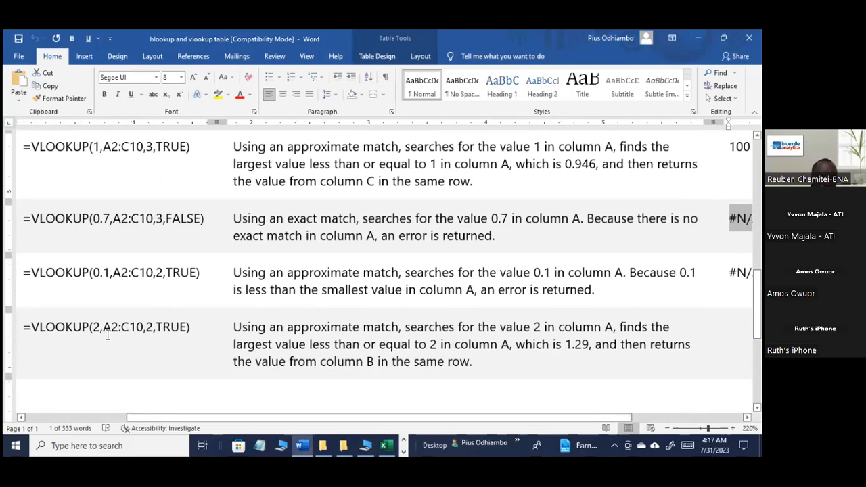
# Step: Switch back to Excel and set the D2 VLOOKUP lookup value to 2 and its column index to 2
pyautogui.click(388, 445)
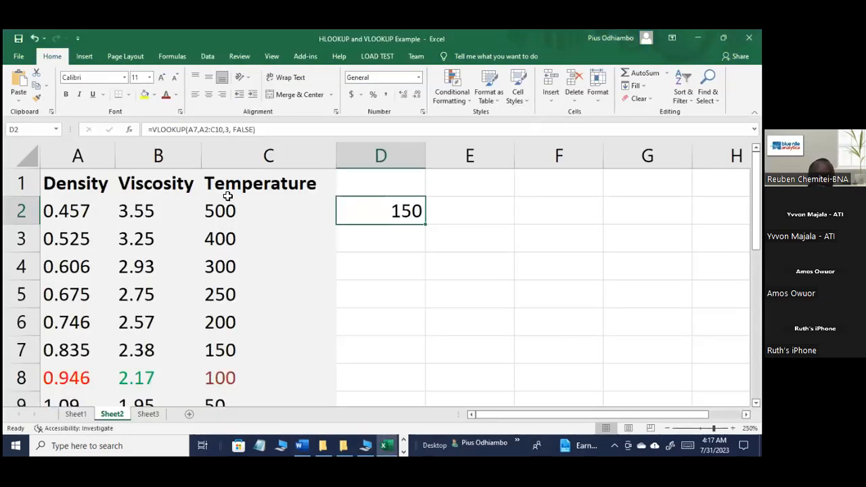
pyautogui.click(197, 130)
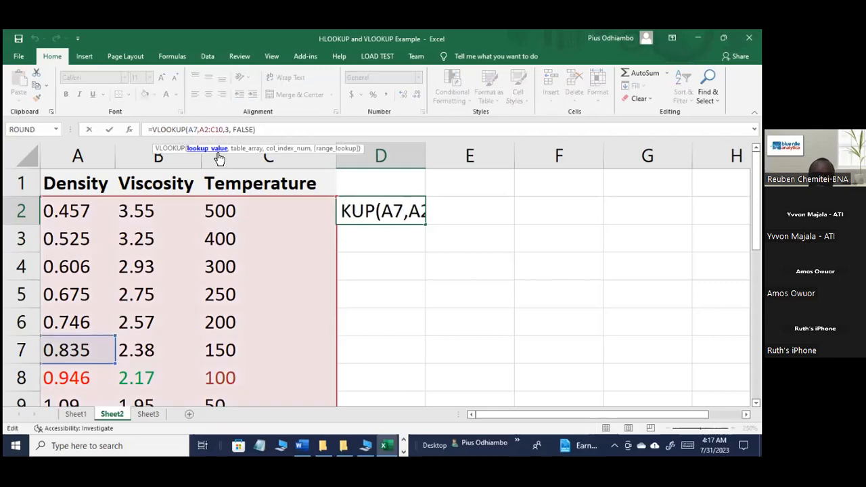
pyautogui.press('BackSpace')
pyautogui.press('BackSpace')
pyautogui.write('2')
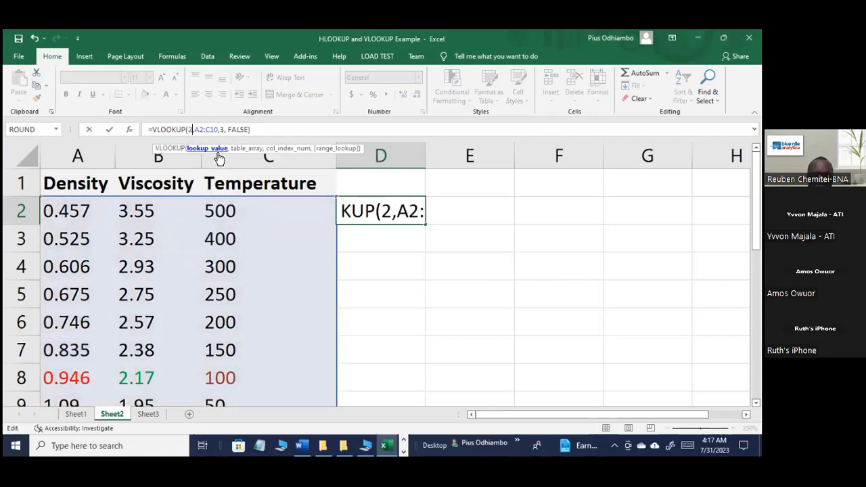
pyautogui.click(224, 130)
pyautogui.press('BackSpace')
pyautogui.write('2')
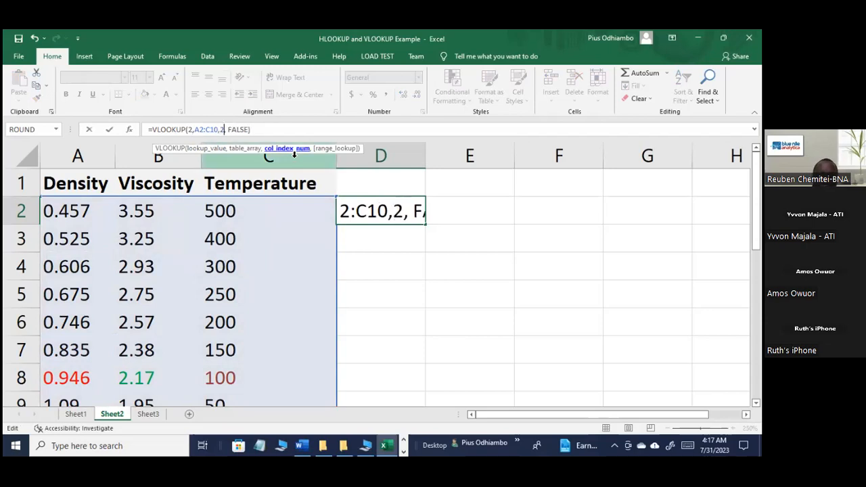
# Step: Recheck the example in Word and set range_lookup to TRUE in the D2 VLOOKUP formula in Excel
pyautogui.click(303, 447)
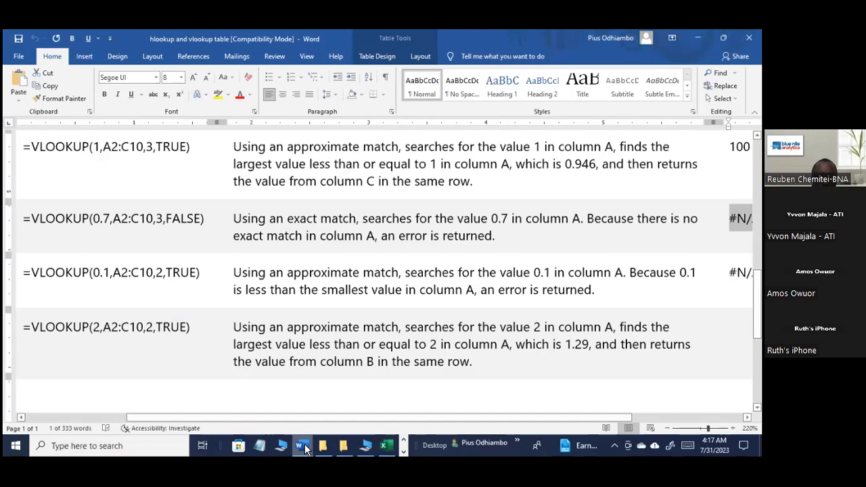
pyautogui.click(304, 447)
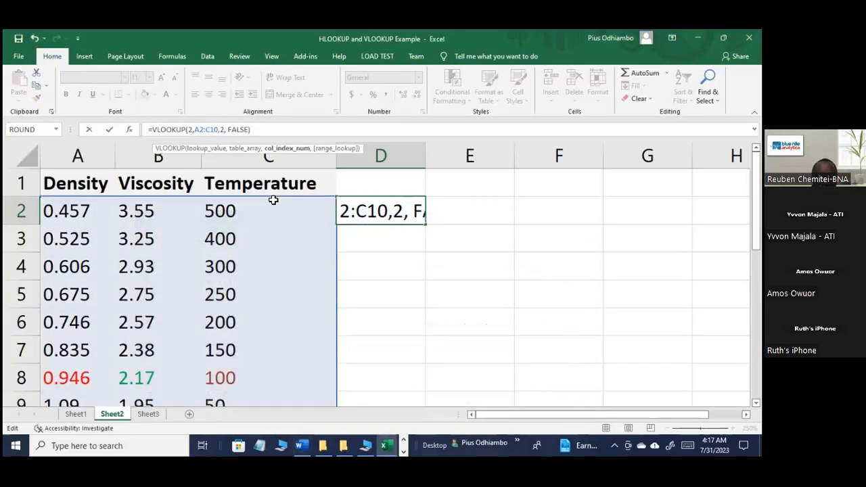
pyautogui.click(249, 136)
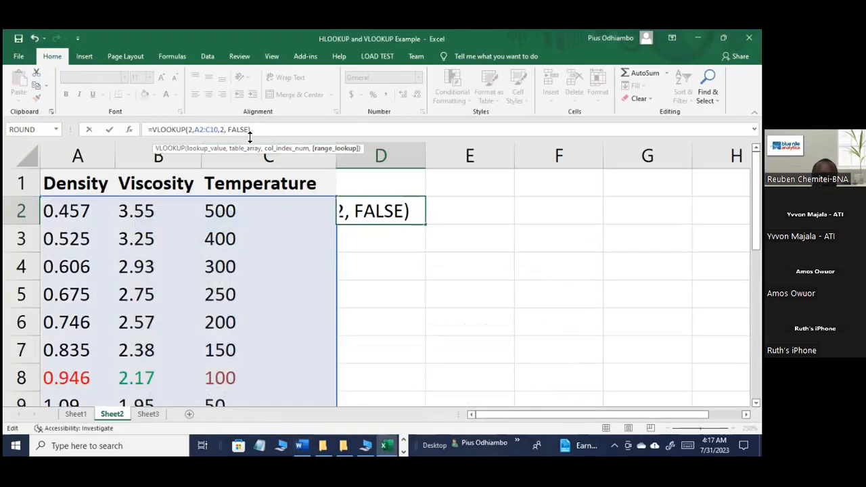
pyautogui.press('BackSpace')
pyautogui.press('BackSpace')
pyautogui.press('BackSpace')
pyautogui.press('BackSpace')
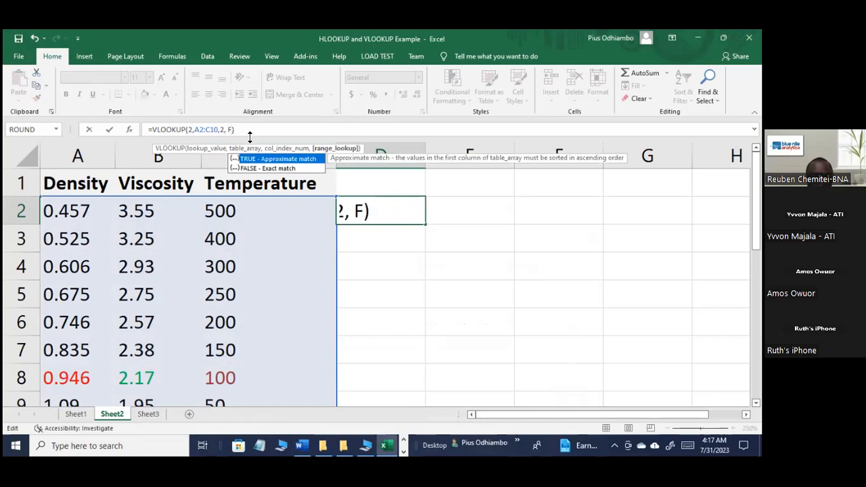
pyautogui.write('TRUE')
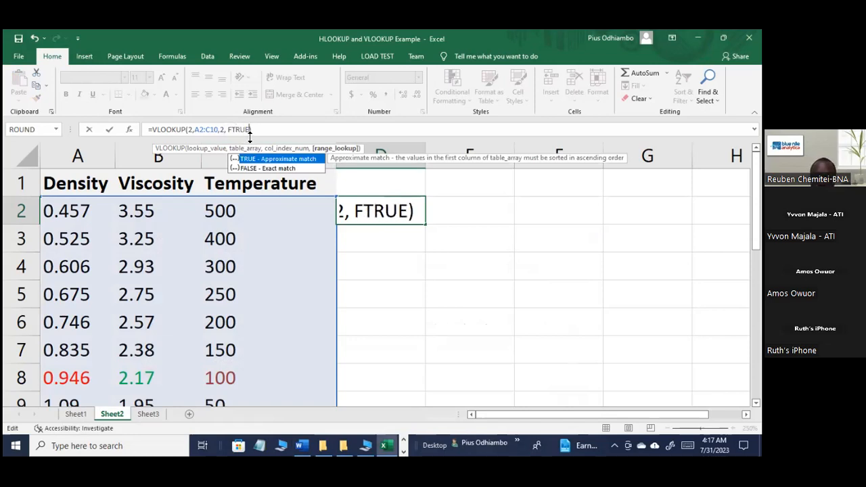
pyautogui.click(235, 129)
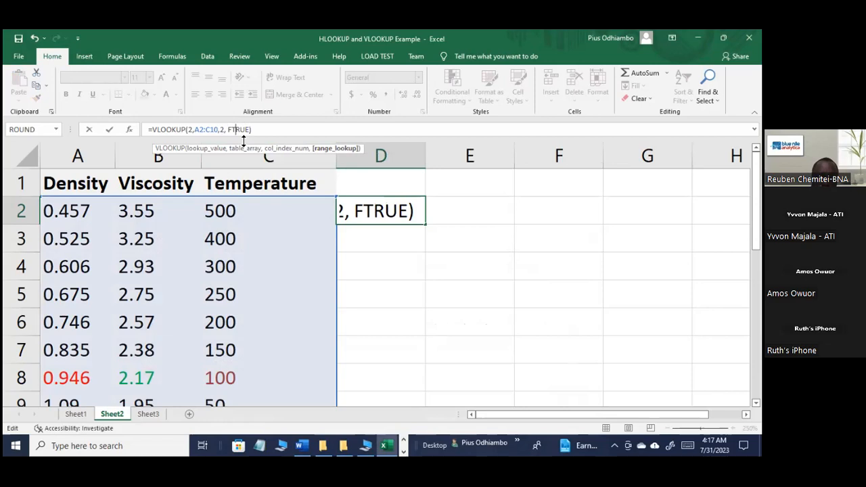
pyautogui.press('BackSpace')
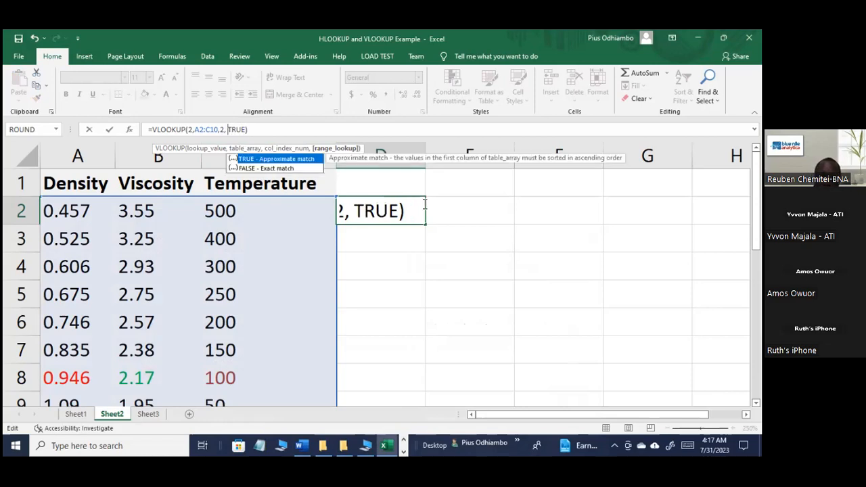
pyautogui.press('Return')
# Step: Compare the D2 VLOOKUP formula and its result with the density and viscosity values in row 10
pyautogui.click(405, 218)
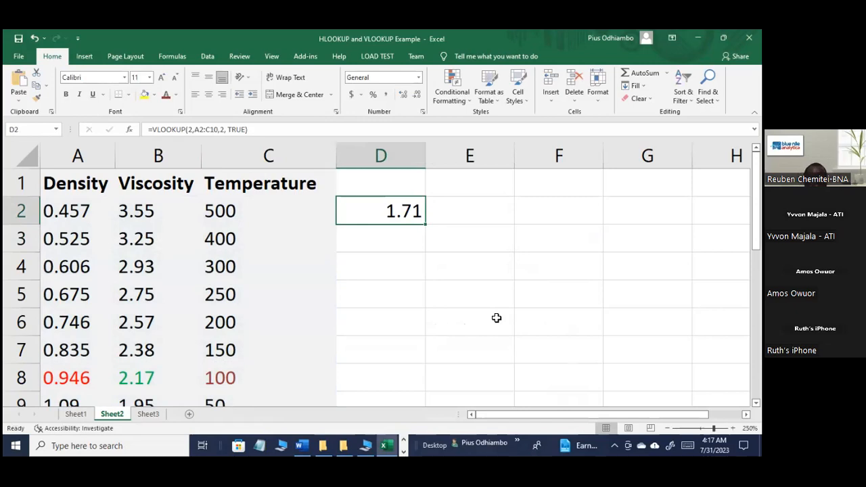
pyautogui.scroll(-2, 497, 318)
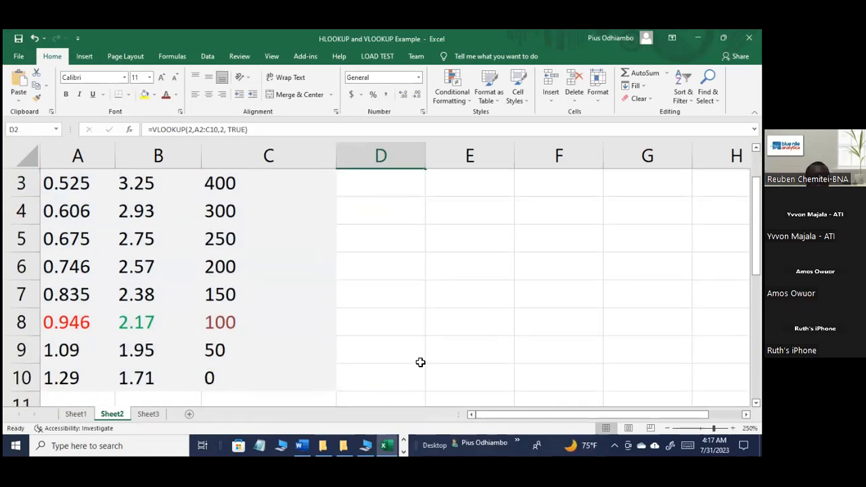
pyautogui.scroll(2, 418, 351)
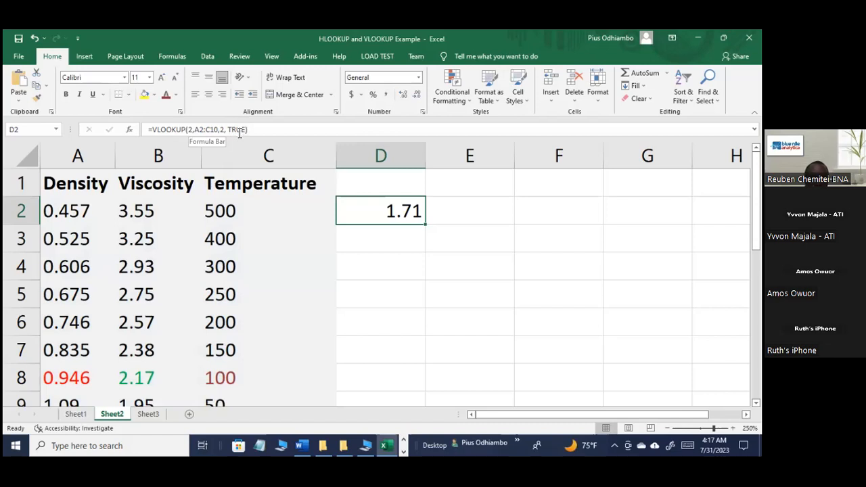
pyautogui.scroll(-2, 164, 326)
pyautogui.scroll(-1, 164, 327)
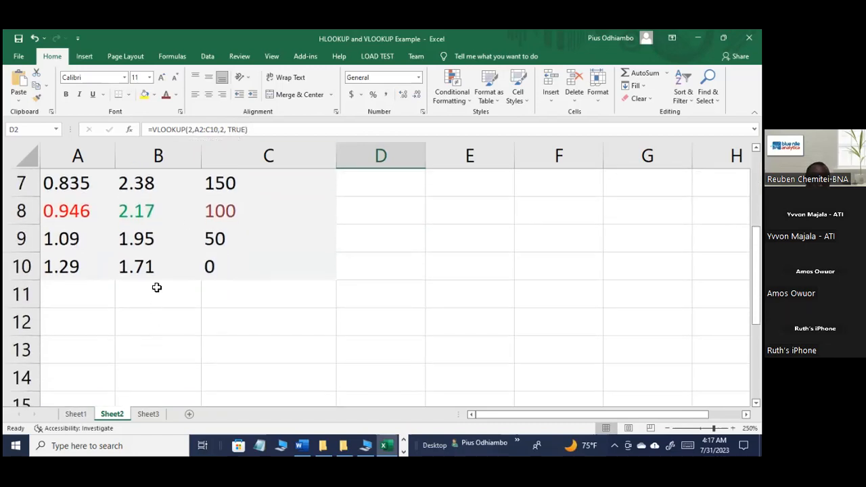
pyautogui.click(149, 270)
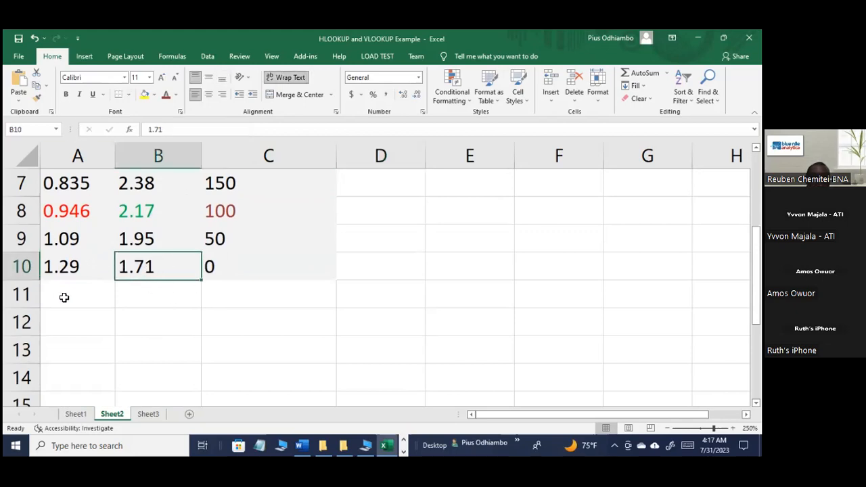
pyautogui.click(70, 268)
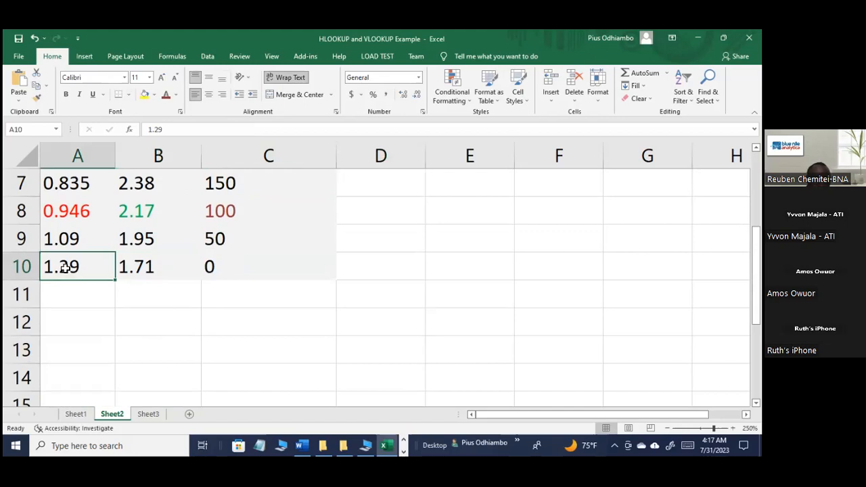
pyautogui.click(138, 268)
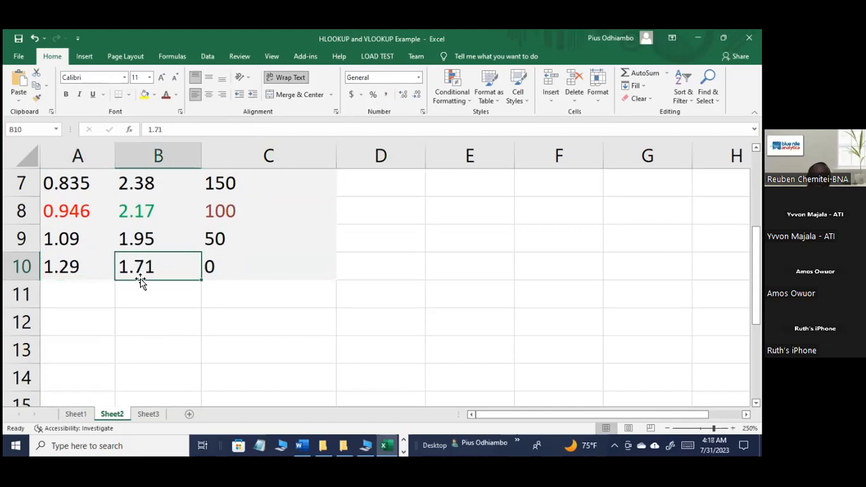
pyautogui.scroll(2, 339, 318)
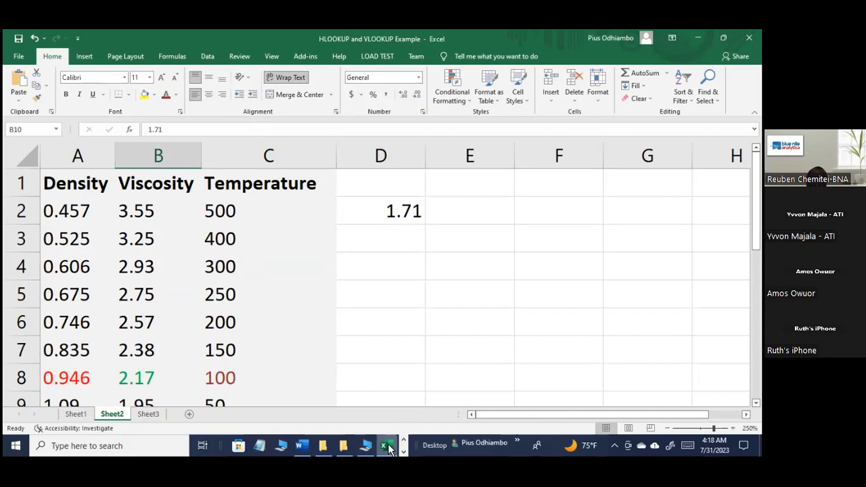
# Step: Open the recent workbook Employee Sample Data3_with examples from the HLOOKUP and VLOOKUP Example workbook
pyautogui.click(474, 290)
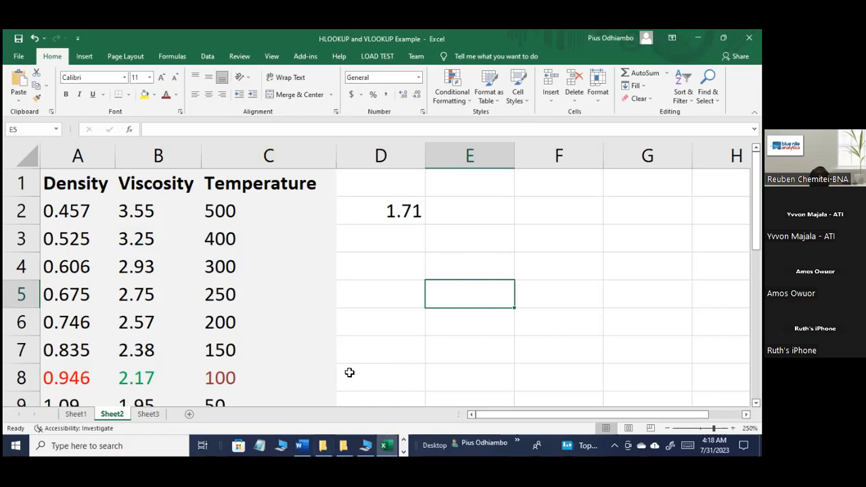
pyautogui.click(395, 444)
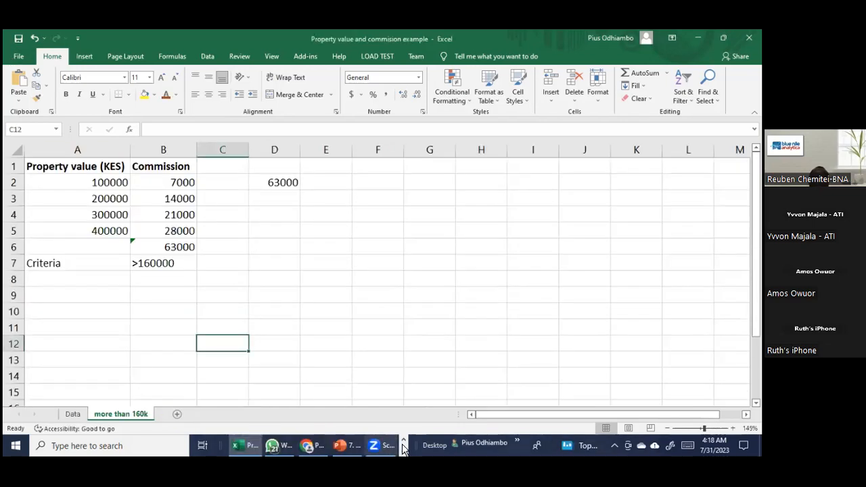
pyautogui.click(404, 443)
pyautogui.click(389, 445)
pyautogui.click(18, 58)
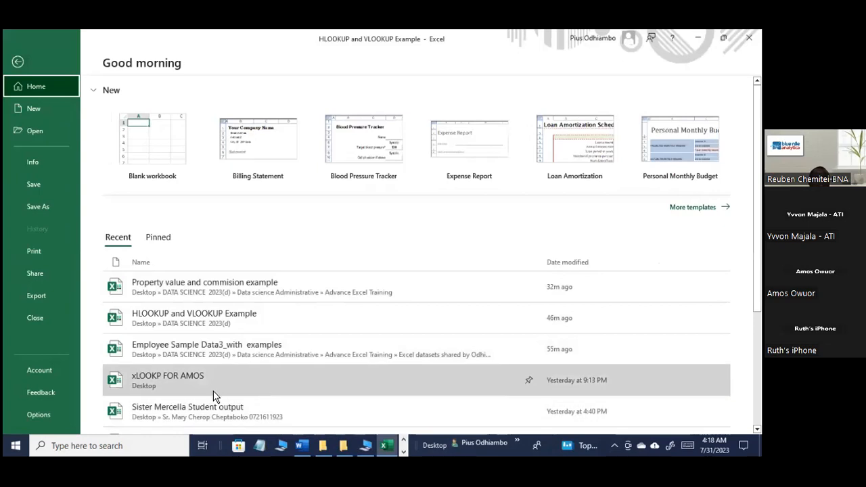
pyautogui.click(250, 359)
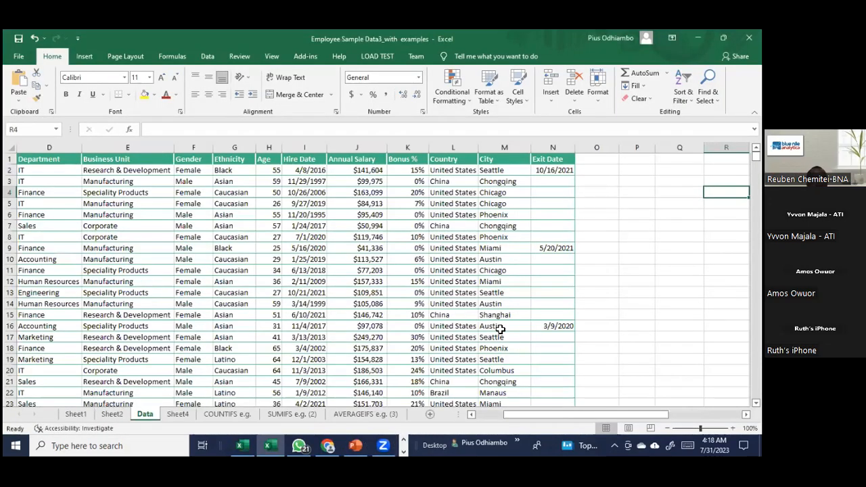
# Step: Examine the employee table on the Data sheet from its first column and header row, highlighting the EEID and Business Unit columns
pyautogui.scroll(3, 484, 345)
pyautogui.scroll(1, 477, 387)
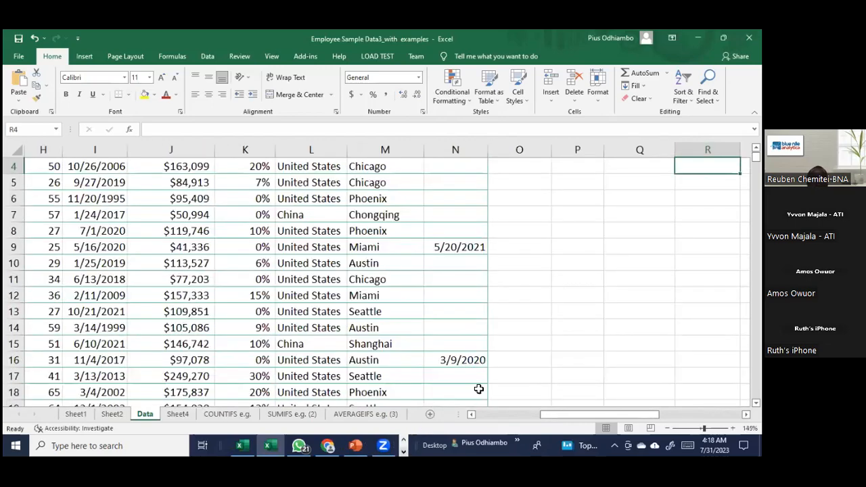
pyautogui.moveTo(595, 415); pyautogui.dragTo(572, 416)
pyautogui.hscroll(-3, 397, 303)
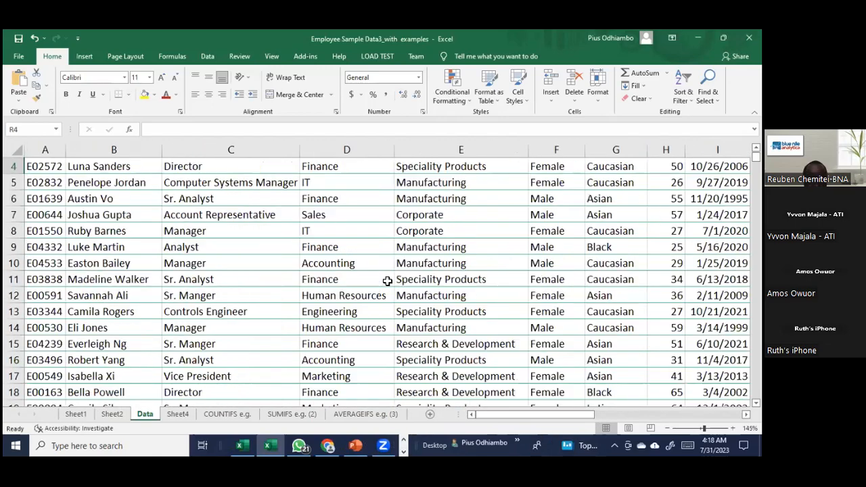
pyautogui.scroll(1, 387, 281)
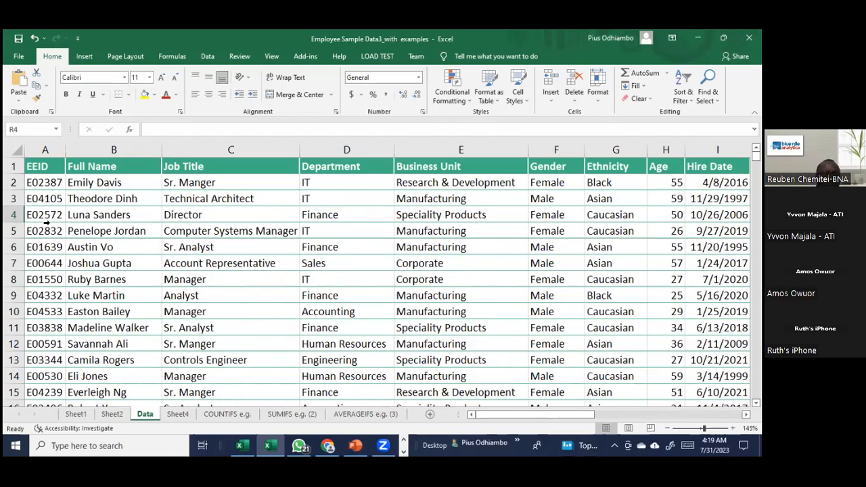
pyautogui.click(45, 151)
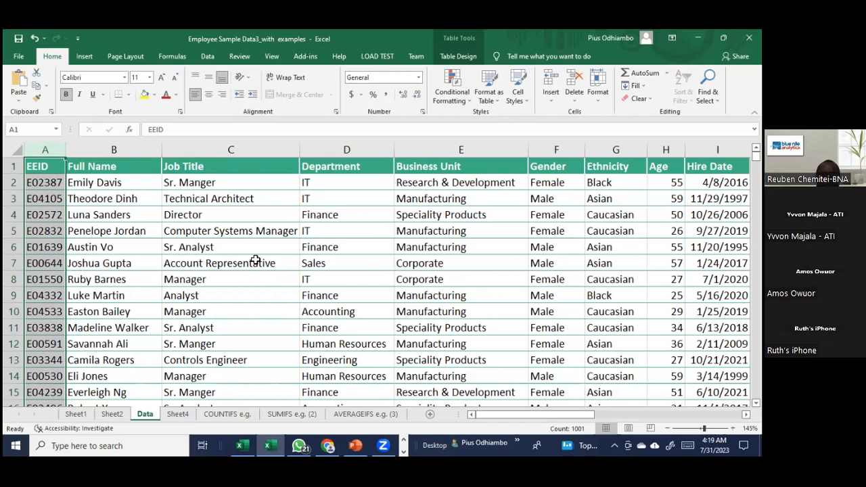
pyautogui.click(52, 247)
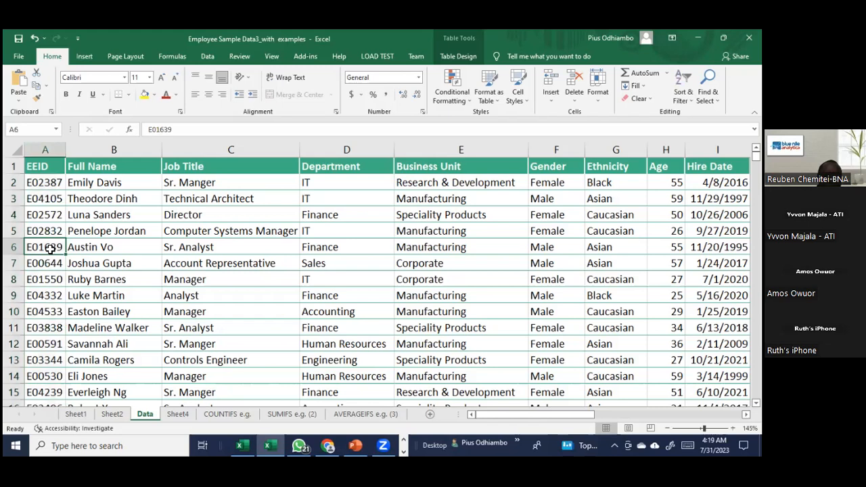
pyautogui.click(468, 150)
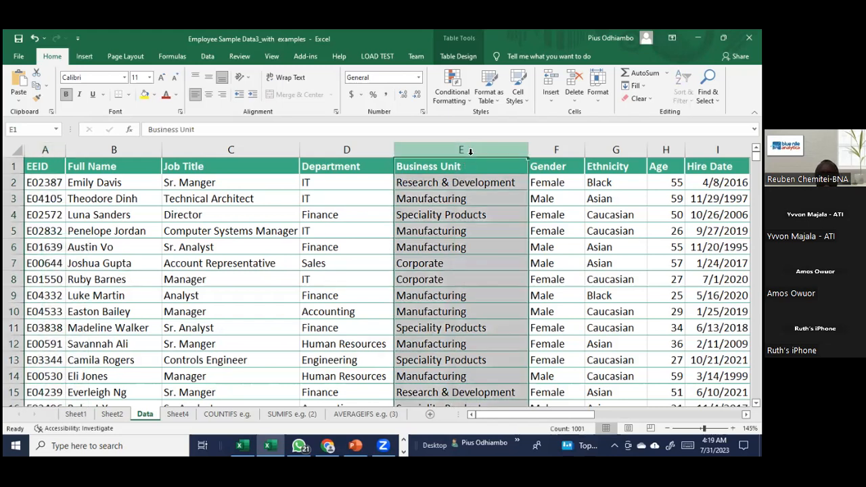
pyautogui.click(474, 203)
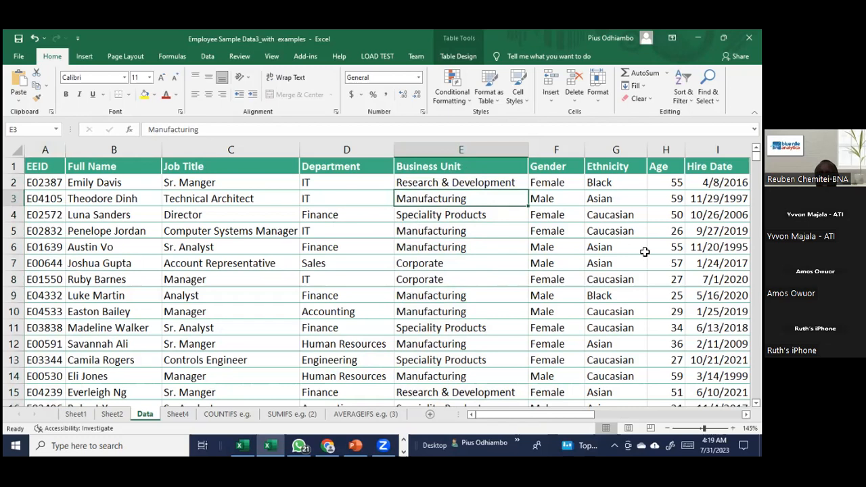
# Step: Switch to the PowerPoint presentation and highlight Question 1 on slide 72, the VLOOKUP employee data example
pyautogui.click(355, 446)
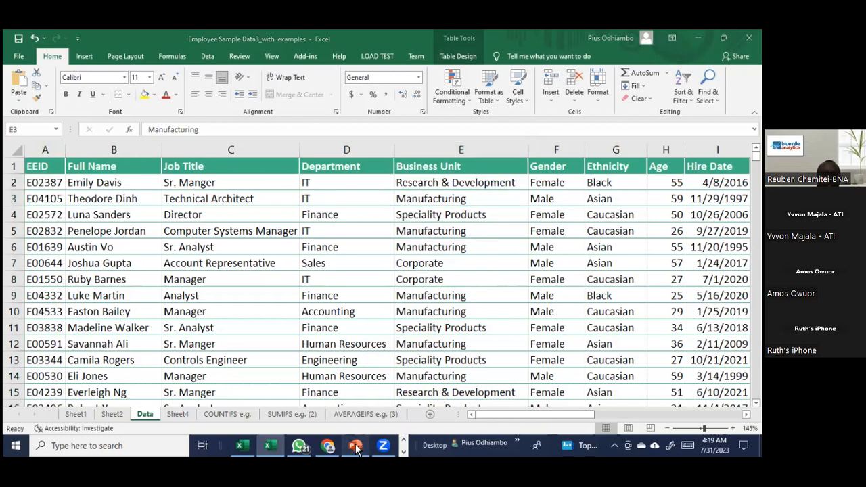
pyautogui.click(67, 346)
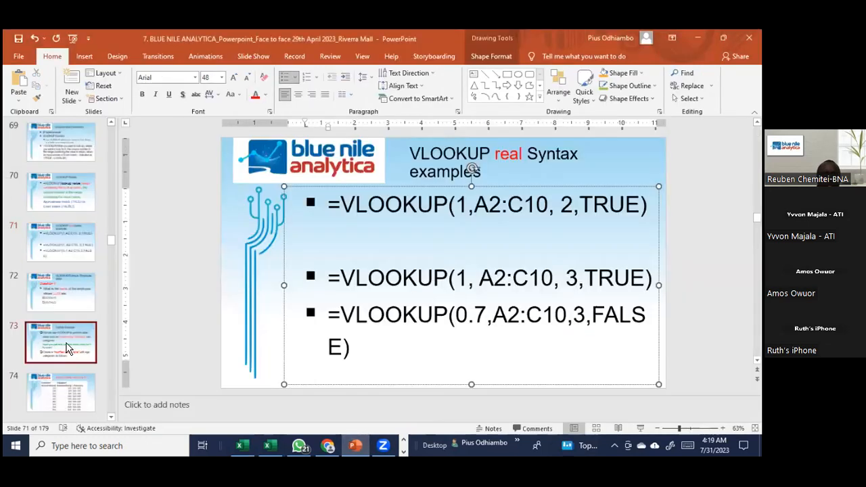
pyautogui.click(72, 303)
pyautogui.moveTo(421, 329)
pyautogui.mouseDown()
pyautogui.moveTo(346, 297)
pyautogui.moveTo(329, 234)
pyautogui.moveTo(357, 266)
pyautogui.mouseUp()
pyautogui.click(347, 243)
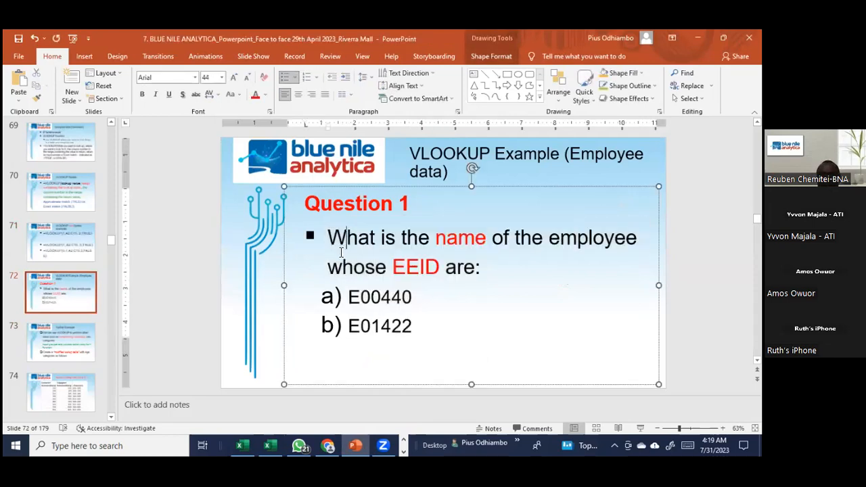
pyautogui.moveTo(414, 326); pyautogui.dragTo(341, 252)
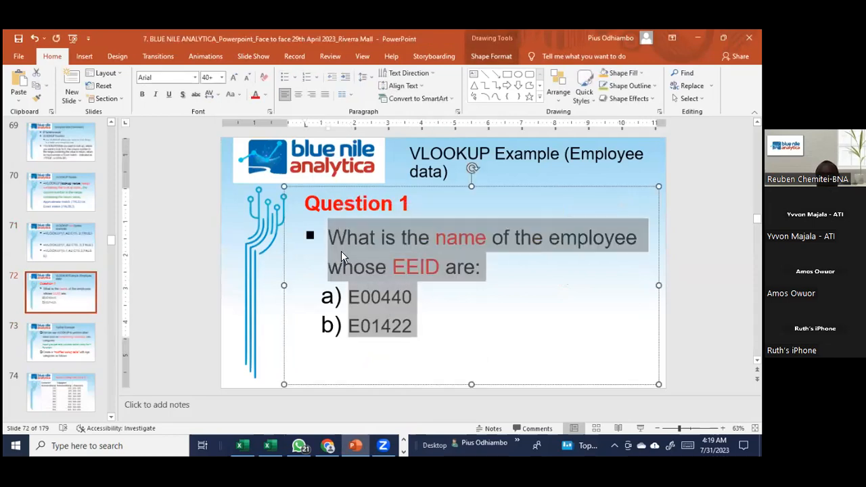
# Step: Highlight the key parts of Question 1: the requested name, the EEID field and the first employee ID
pyautogui.click(381, 296)
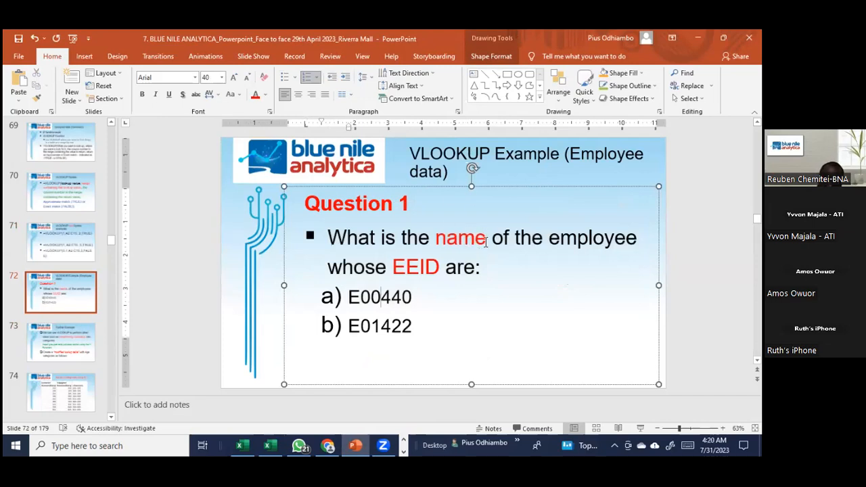
pyautogui.moveTo(486, 240); pyautogui.dragTo(440, 239)
pyautogui.moveTo(441, 269); pyautogui.dragTo(406, 272)
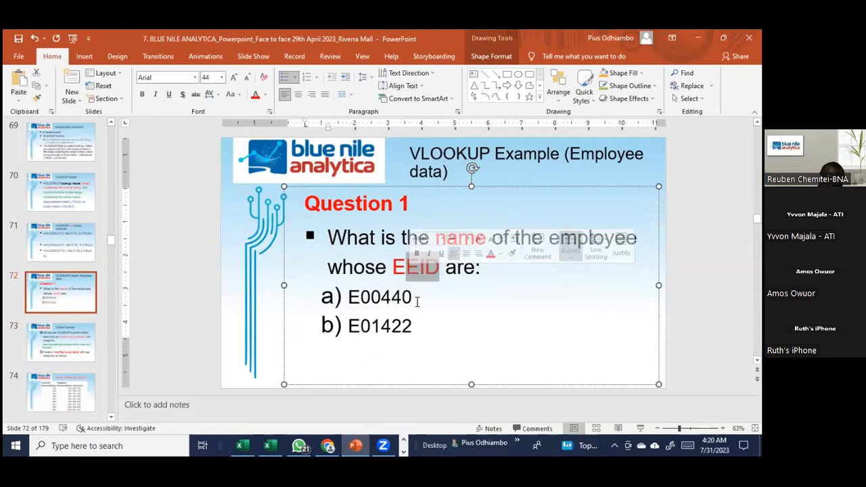
pyautogui.moveTo(417, 301); pyautogui.dragTo(353, 300)
pyautogui.click(391, 300)
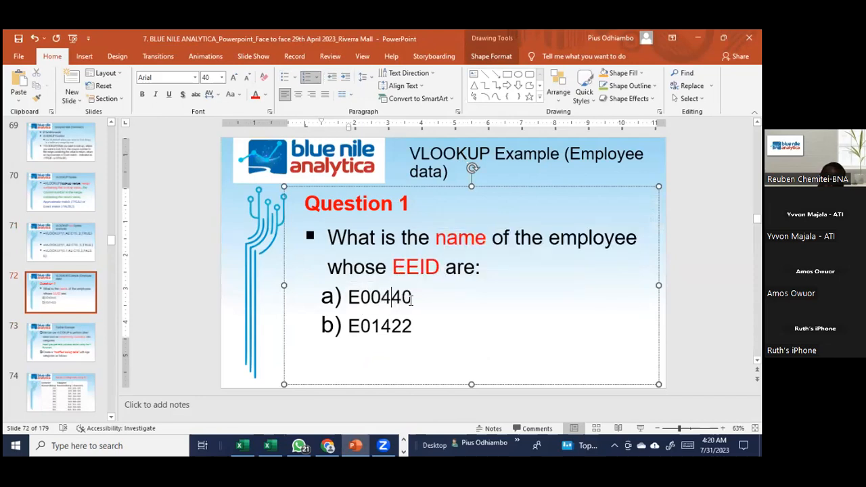
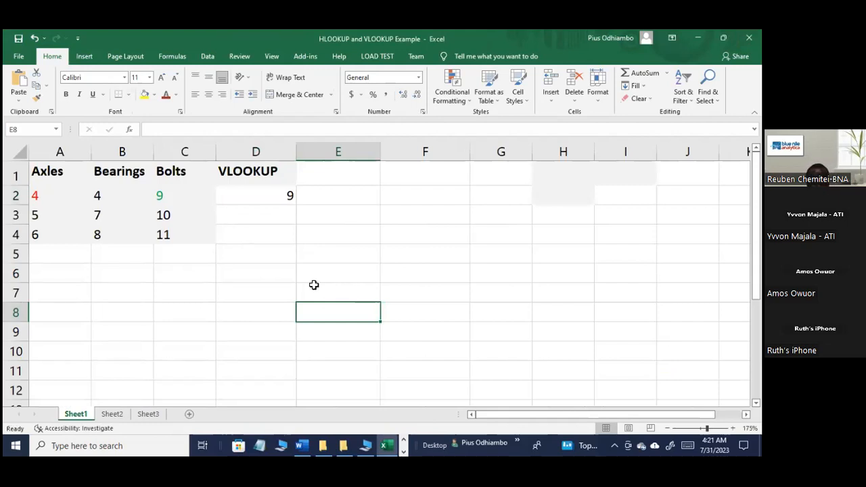
# Step: Change the heading in cell D1 of Sheet1 to HLOOKUP
pyautogui.click(270, 176)
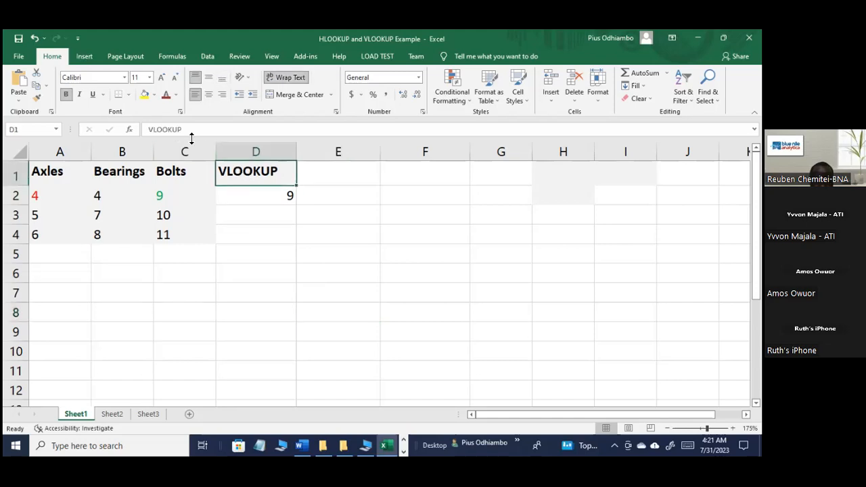
pyautogui.click(155, 131)
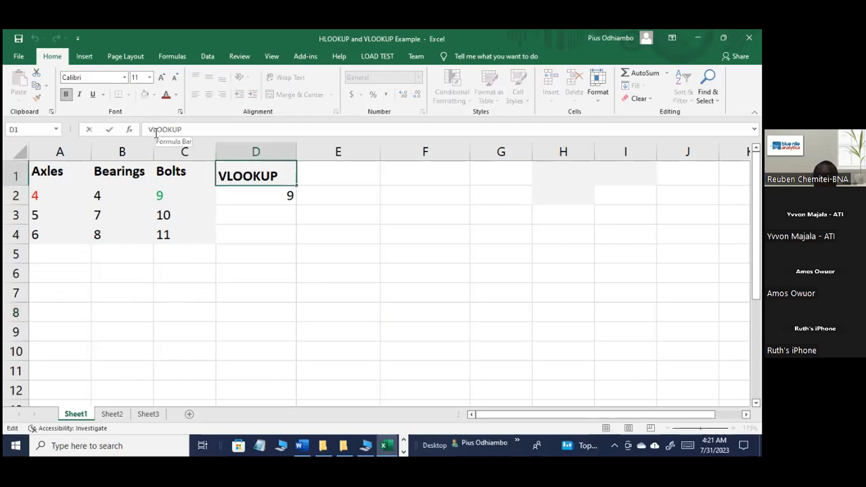
pyautogui.press('BackSpace')
pyautogui.write('H')
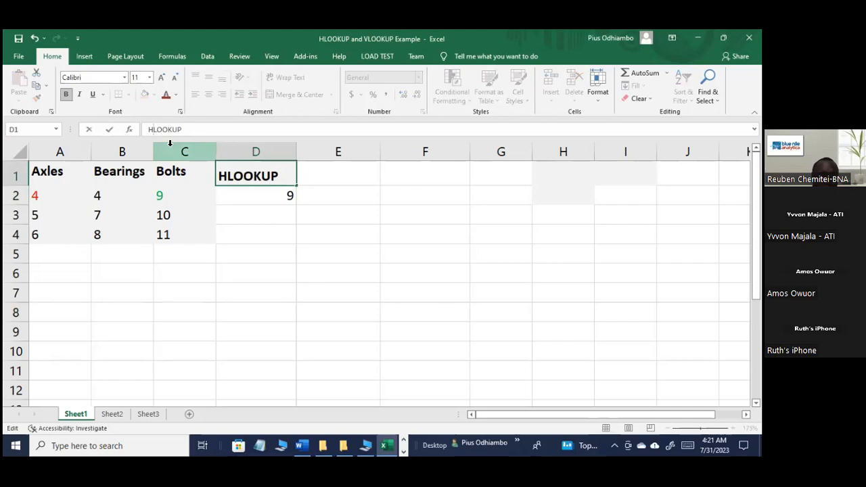
pyautogui.press('Return')
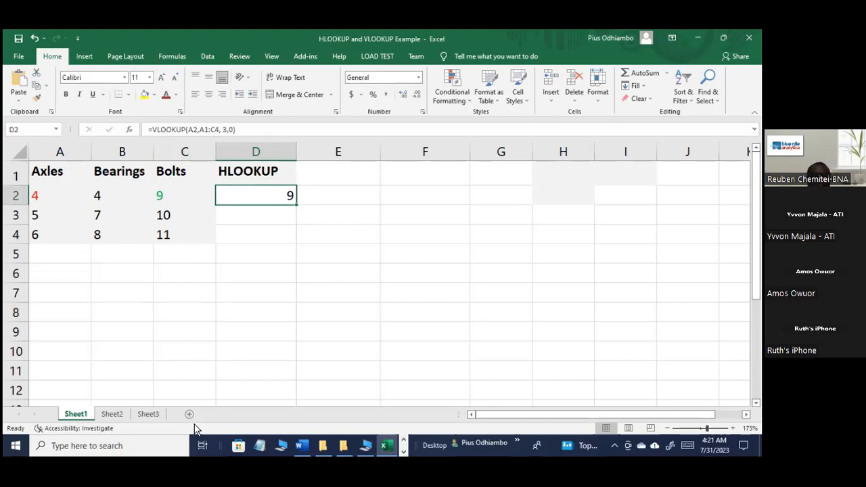
# Step: Switch to the Word document and enlarge the HLOOKUP formula examples at its beginning
pyautogui.click(302, 445)
pyautogui.scroll(3, 169, 352)
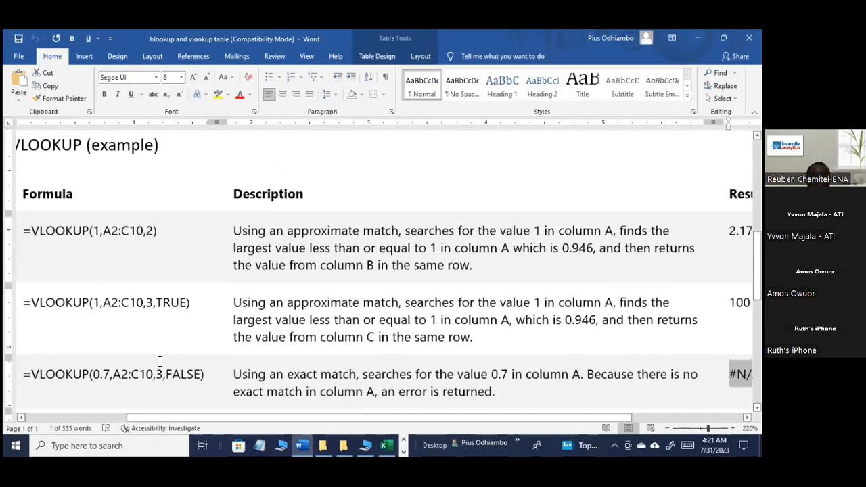
pyautogui.scroll(8, 159, 361)
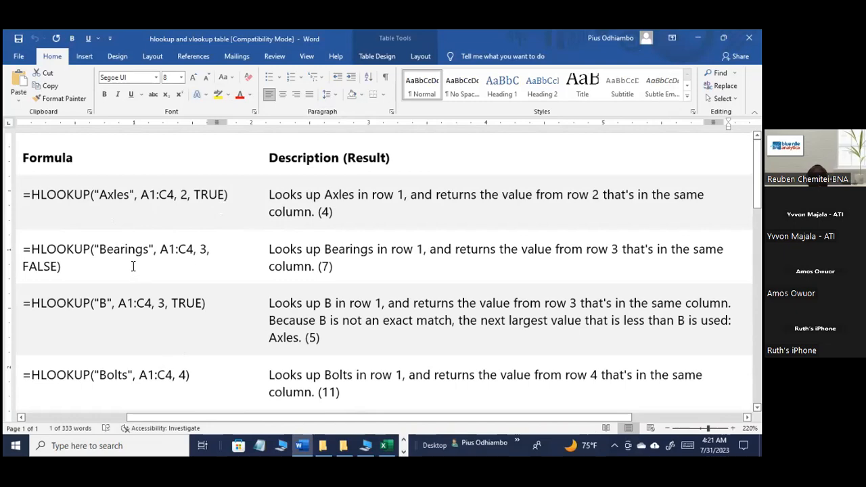
pyautogui.keyDown('ctrl'); pyautogui.scroll(8, 133, 267); pyautogui.keyUp('ctrl')
pyautogui.keyDown('ctrl'); pyautogui.scroll(2, 133, 267); pyautogui.keyUp('ctrl')
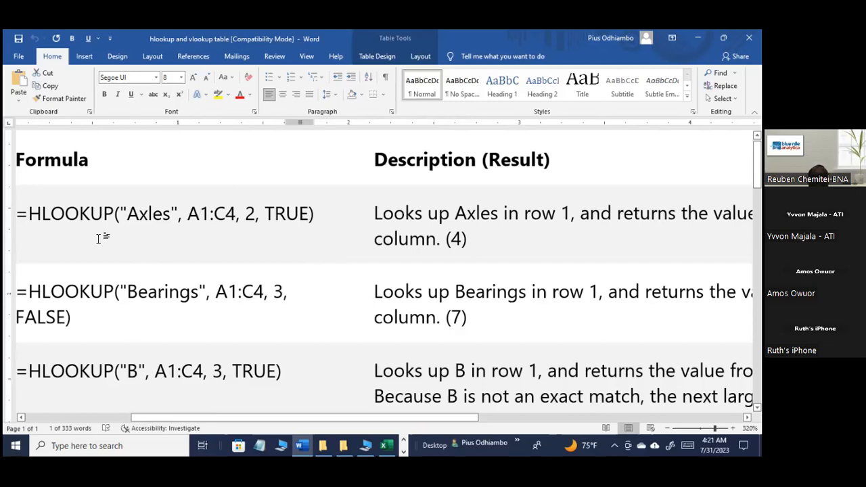
# Step: Examine the arguments of the Axles HLOOKUP example: range A1:C4, row index 2 and TRUE
pyautogui.moveTo(123, 214); pyautogui.dragTo(228, 224)
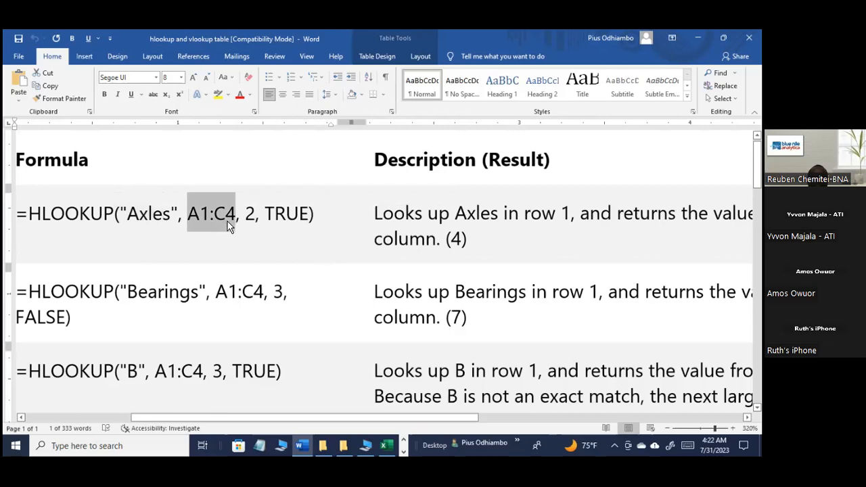
pyautogui.click(232, 228)
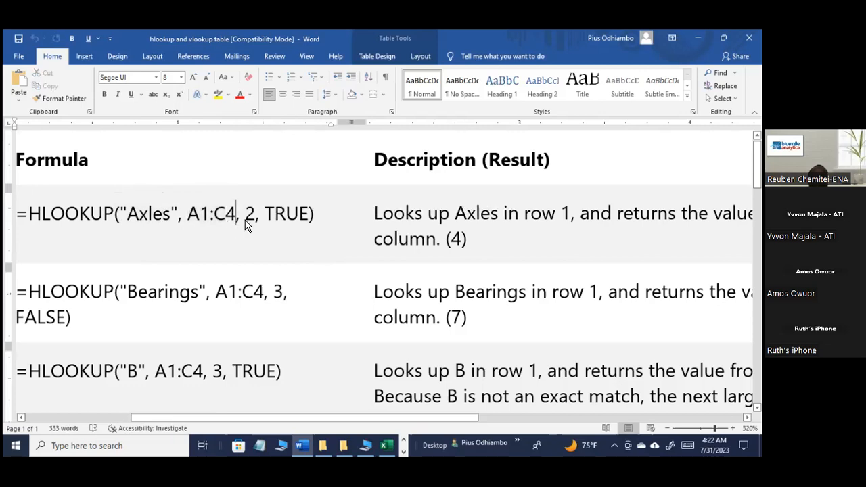
pyautogui.click(246, 225)
pyautogui.doubleClick(250, 215)
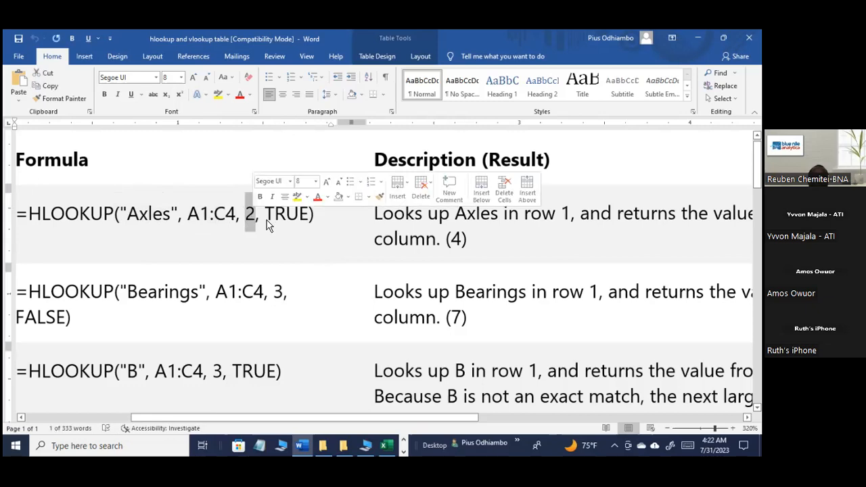
pyautogui.doubleClick(291, 215)
# Step: Read the description of the Axles HLOOKUP example, highlighting the row it returns the value from
pyautogui.moveTo(396, 418); pyautogui.dragTo(525, 404)
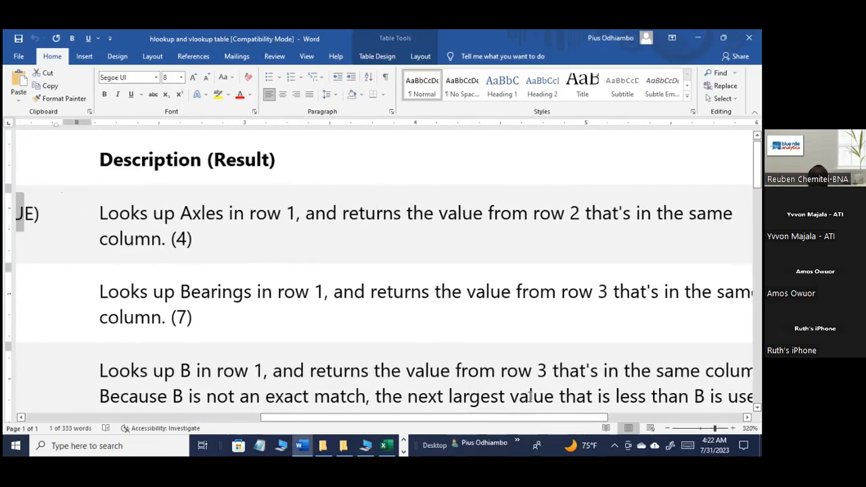
pyautogui.moveTo(533, 215); pyautogui.dragTo(578, 217)
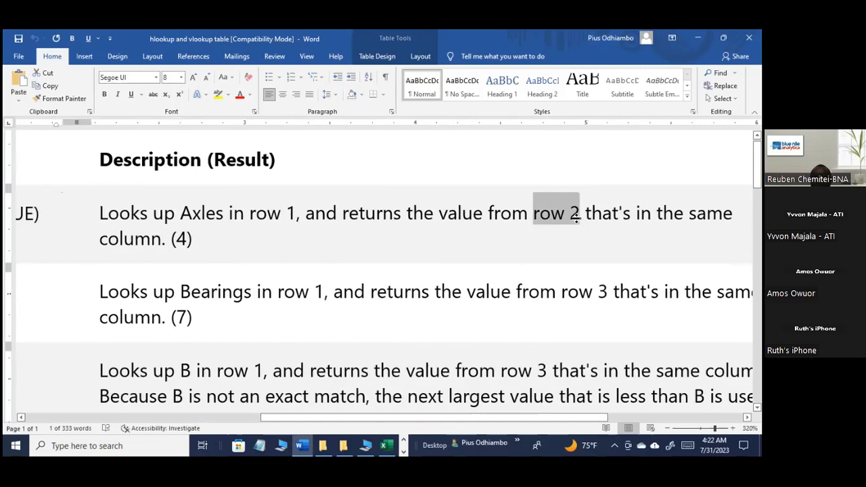
pyautogui.moveTo(576, 242); pyautogui.dragTo(555, 273)
pyautogui.scroll(2, 555, 273)
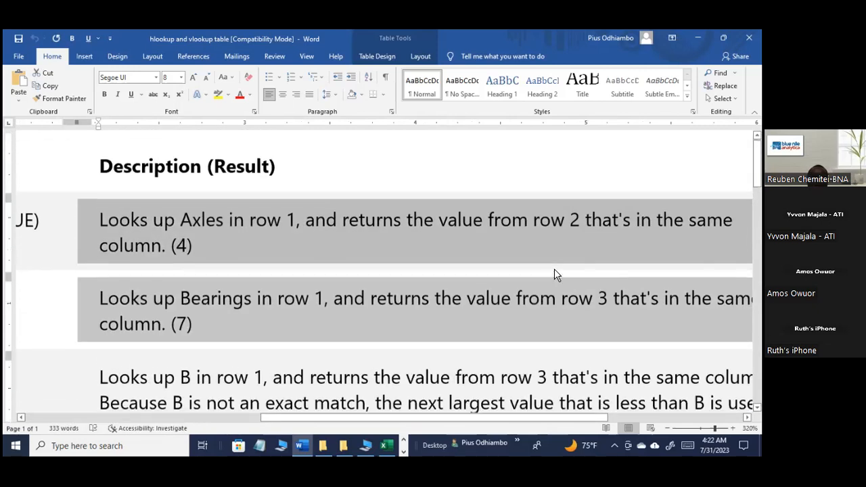
pyautogui.moveTo(511, 418); pyautogui.dragTo(350, 417)
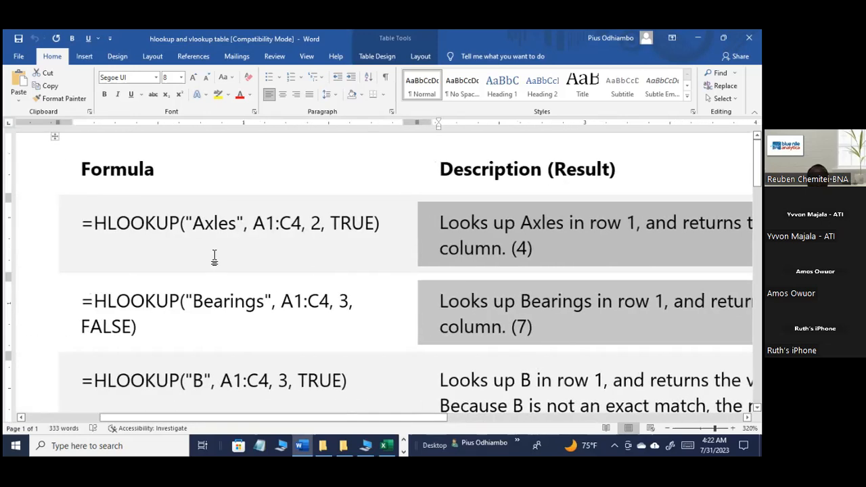
# Step: Recheck the Axles HLOOKUP formula and switch back to the HLOOKUP and VLOOKUP Example workbook in Excel
pyautogui.click(217, 252)
pyautogui.click(290, 238)
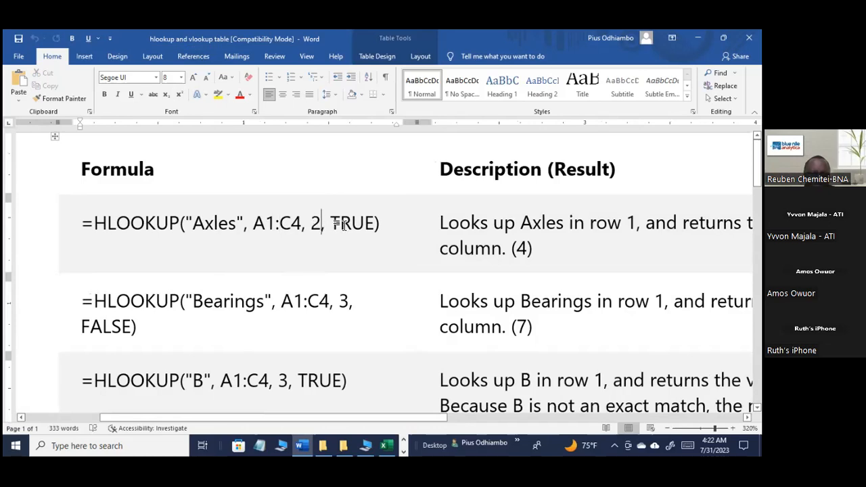
pyautogui.click(385, 445)
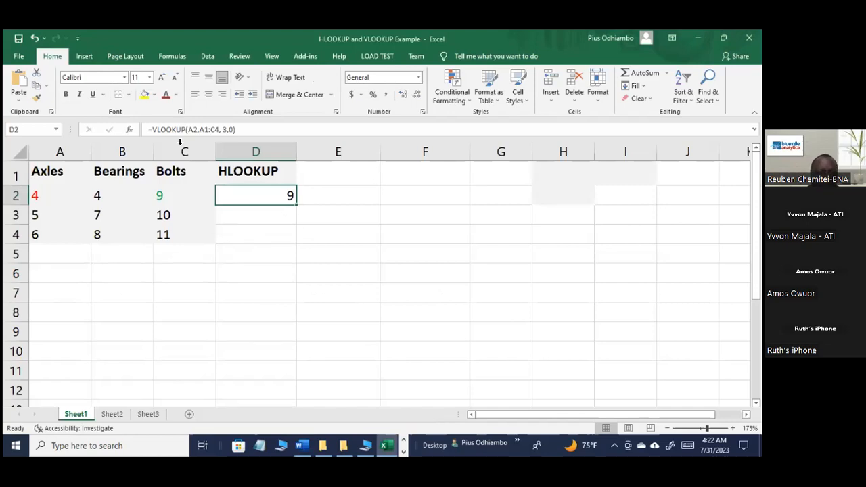
# Step: Change the function in cell D2 from VLOOKUP to HLOOKUP, keeping its arguments
pyautogui.click(158, 131)
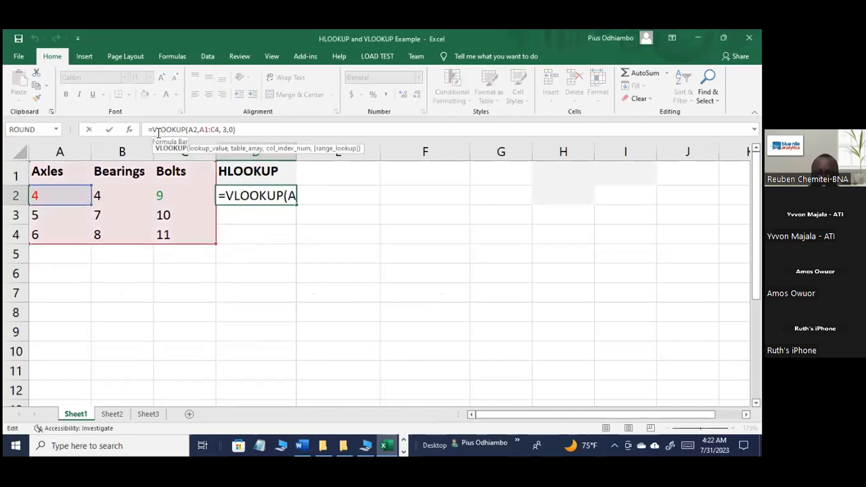
pyautogui.press('BackSpace')
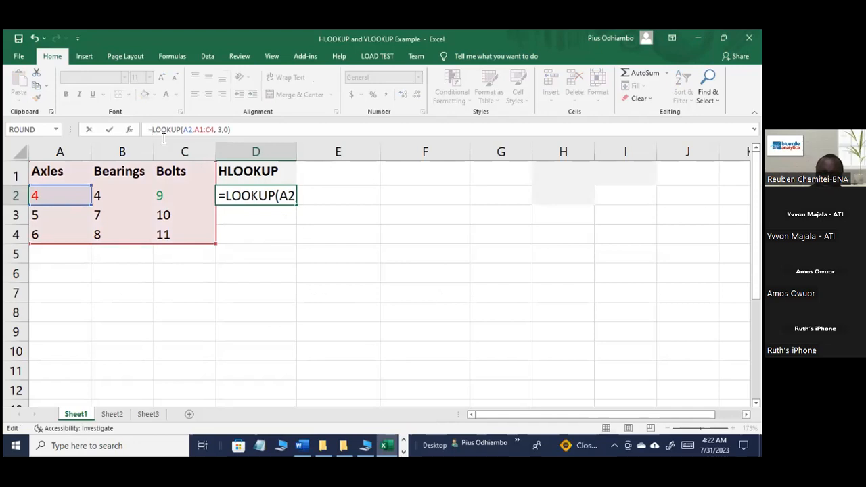
pyautogui.write('h')
pyautogui.press('BackSpace')
pyautogui.write('H')
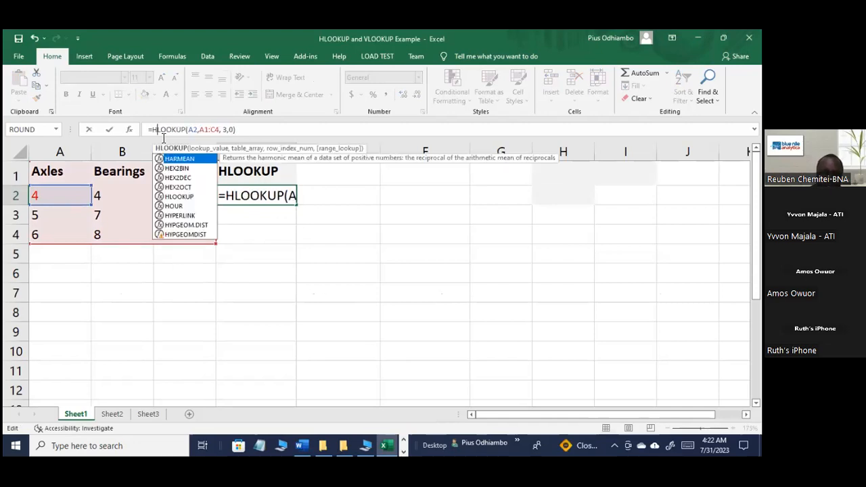
# Step: Replace the lookup value A2 in the D2 HLOOKUP formula with the quoted text "Axles"
pyautogui.click(197, 129)
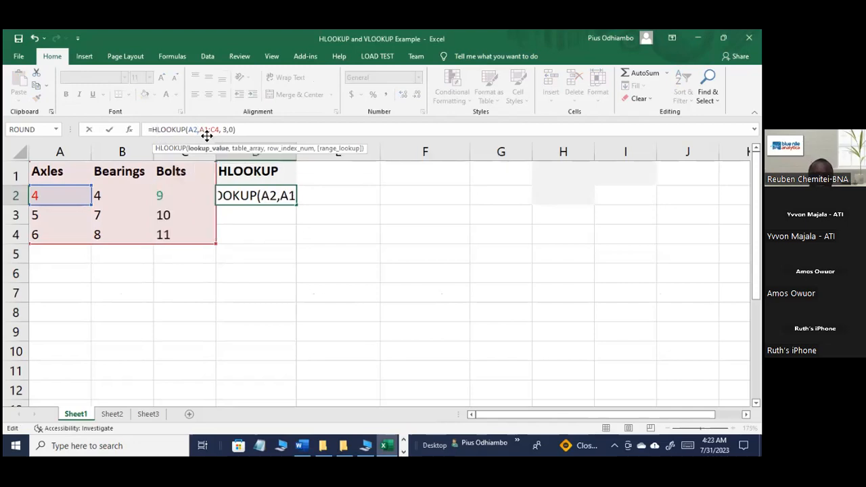
pyautogui.press('BackSpace')
pyautogui.press('BackSpace')
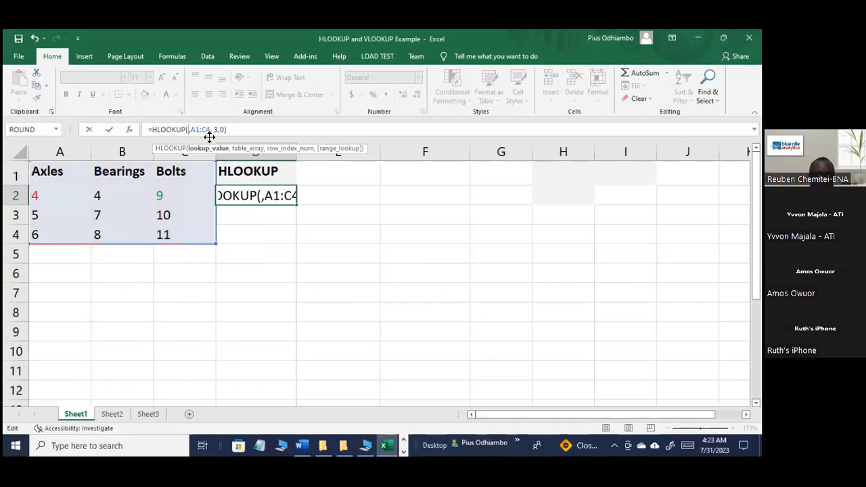
pyautogui.write('a')
pyautogui.press('BackSpace')
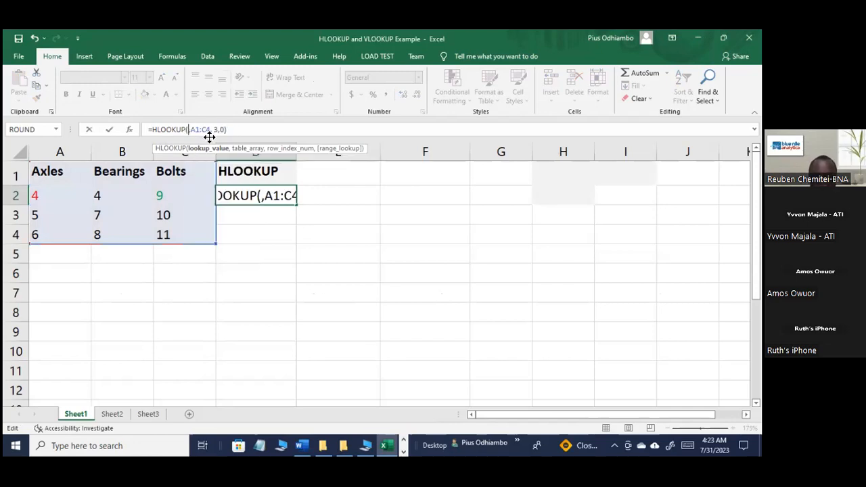
pyautogui.write('Axles')
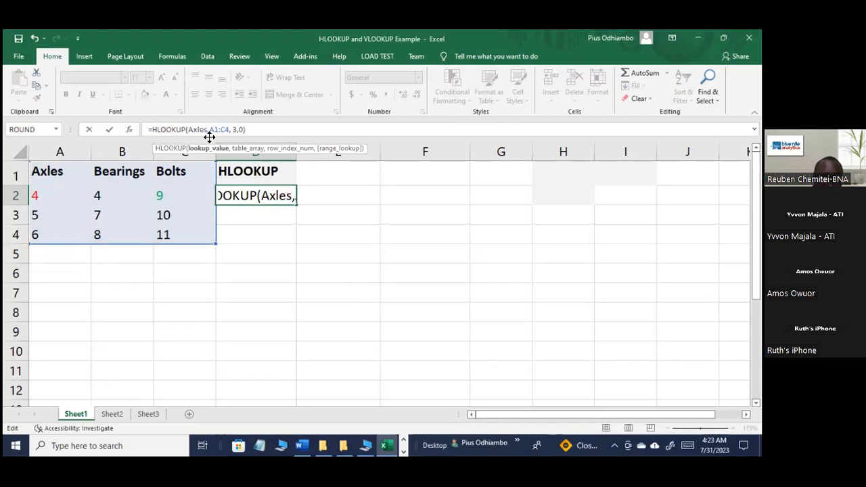
pyautogui.write('"')
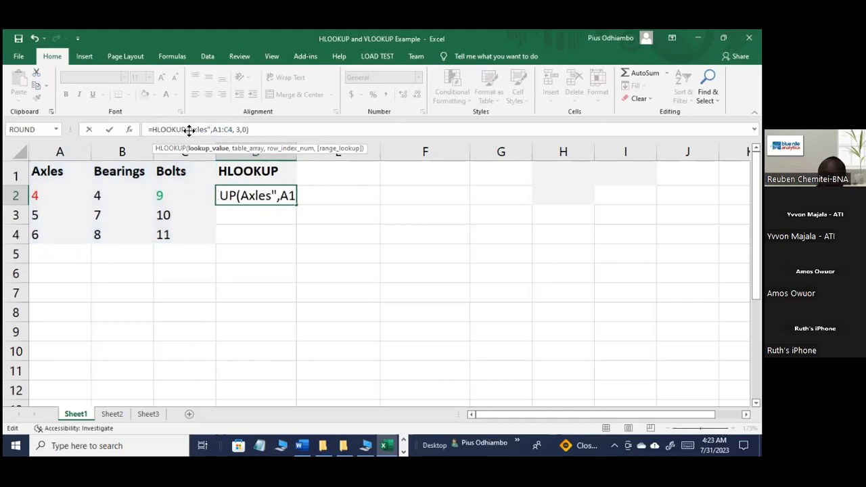
pyautogui.click(190, 130)
pyautogui.write('"')
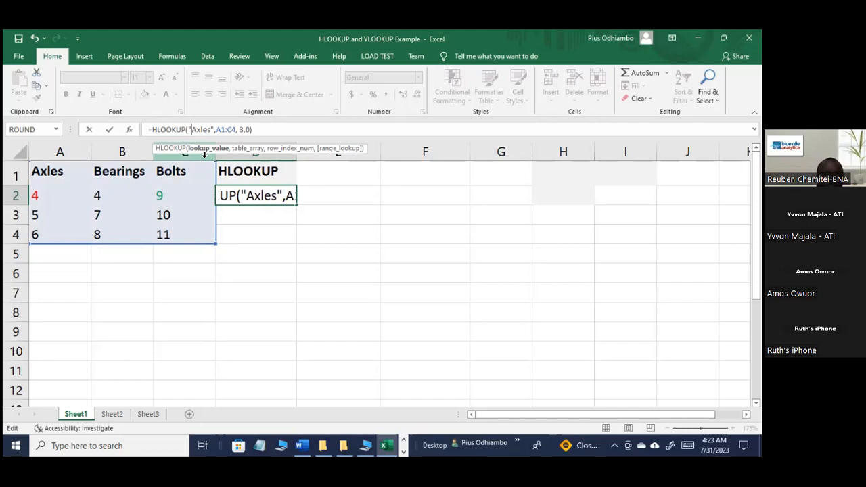
# Step: Set the row index number of the D2 HLOOKUP formula to 2
pyautogui.click(249, 129)
pyautogui.press('BackSpace')
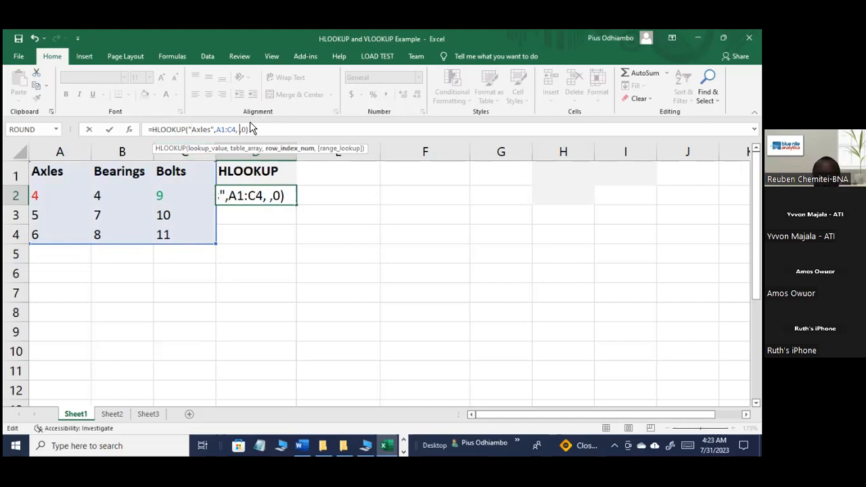
pyautogui.write('2')
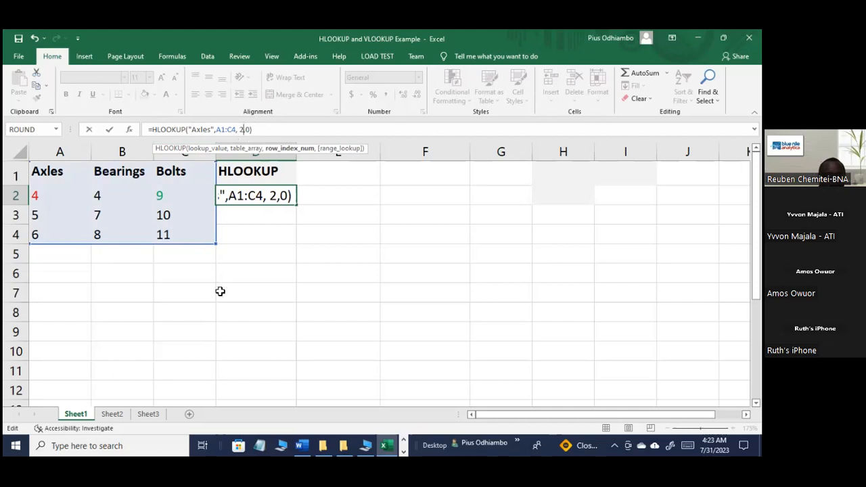
# Step: Check the Axles example in Word, set the range lookup argument in D2 to TRUE and enter the formula
pyautogui.click(295, 444)
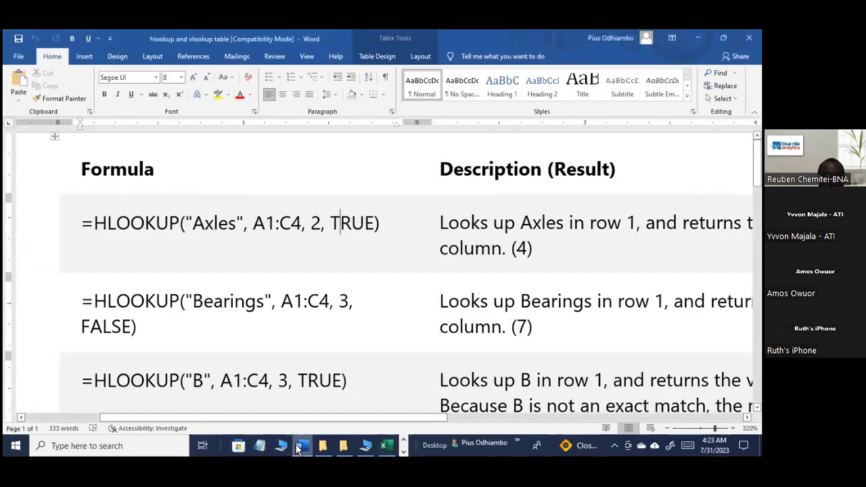
pyautogui.click(298, 447)
pyautogui.click(248, 129)
pyautogui.press('Delete')
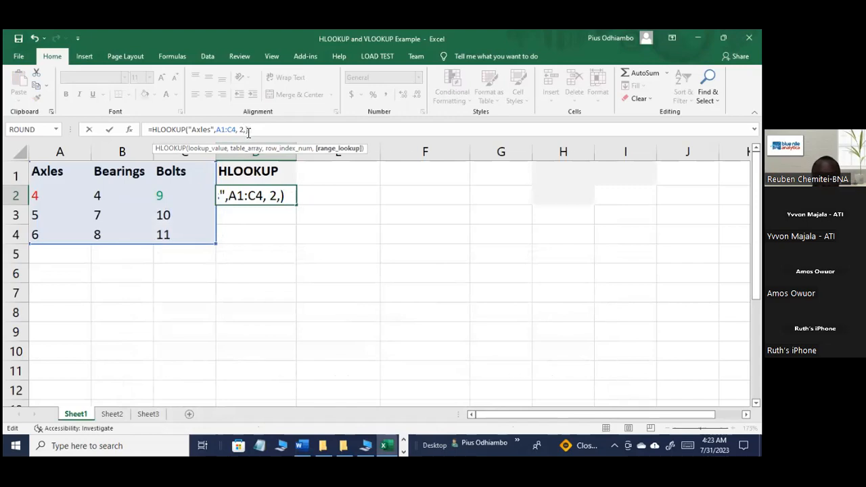
pyautogui.write('tru')
pyautogui.press('BackSpace')
pyautogui.press('BackSpace')
pyautogui.press('BackSpace')
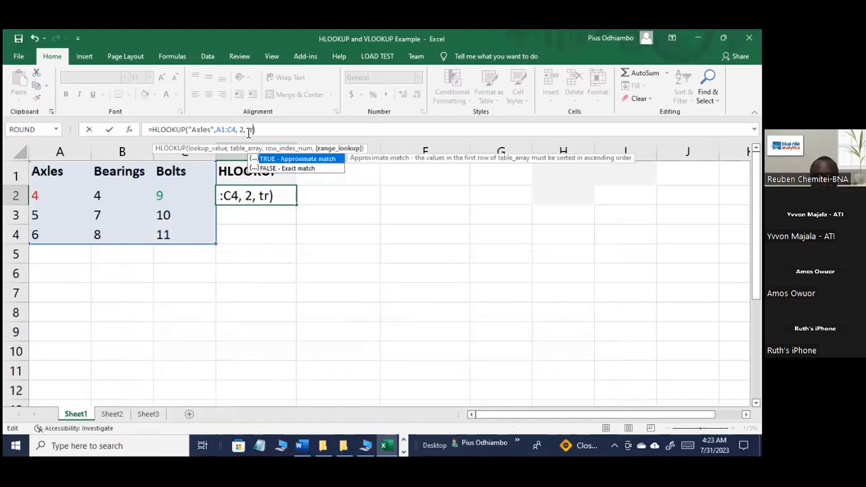
pyautogui.write('TRUE')
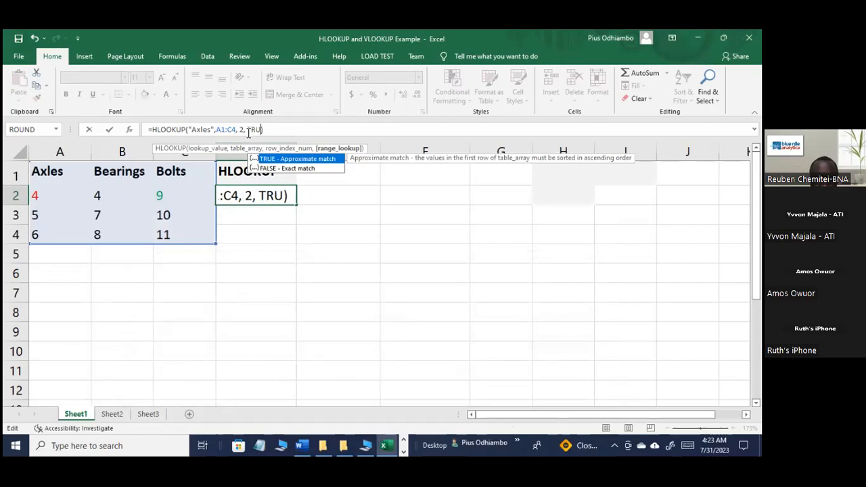
pyautogui.press('Return')
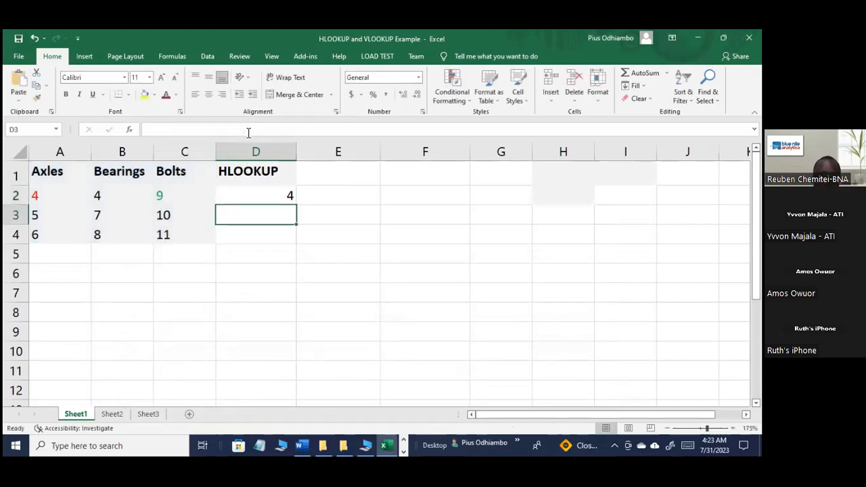
# Step: Review the HLOOKUP formula in D2, highlighting columns A to D and header row 1 to contrast vertical with horizontal lookup
pyautogui.click(281, 196)
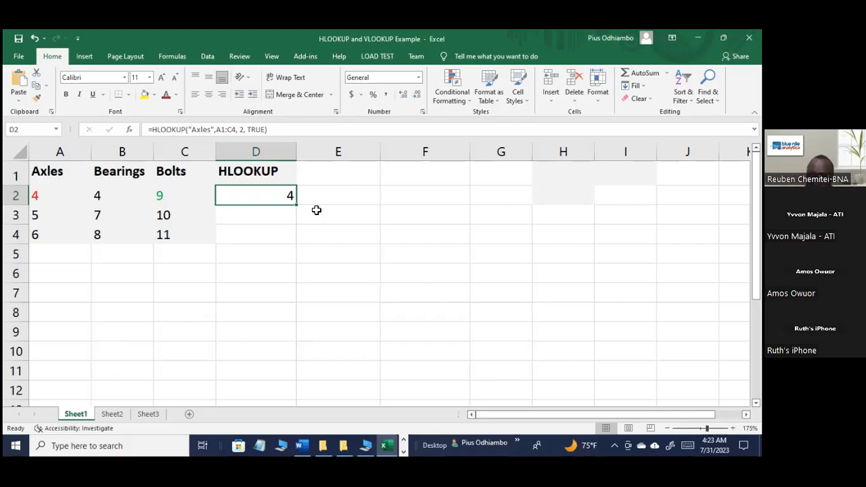
pyautogui.click(59, 152)
pyautogui.click(122, 151)
pyautogui.click(184, 152)
pyautogui.click(253, 151)
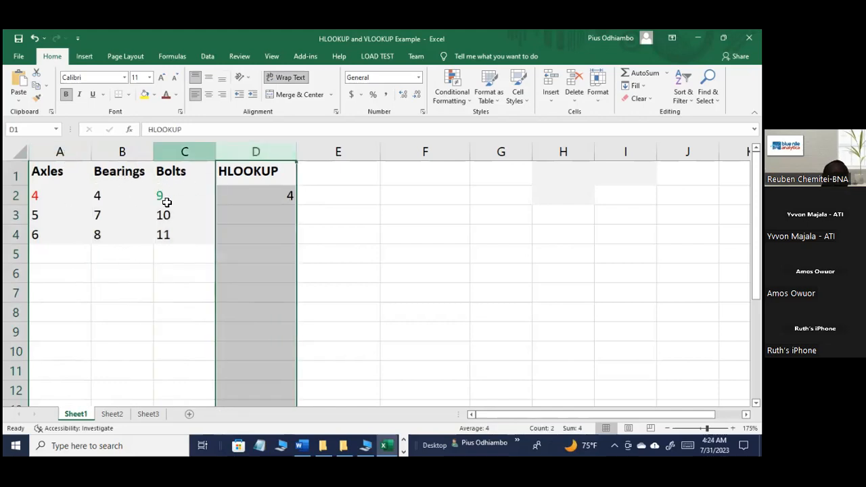
pyautogui.click(128, 208)
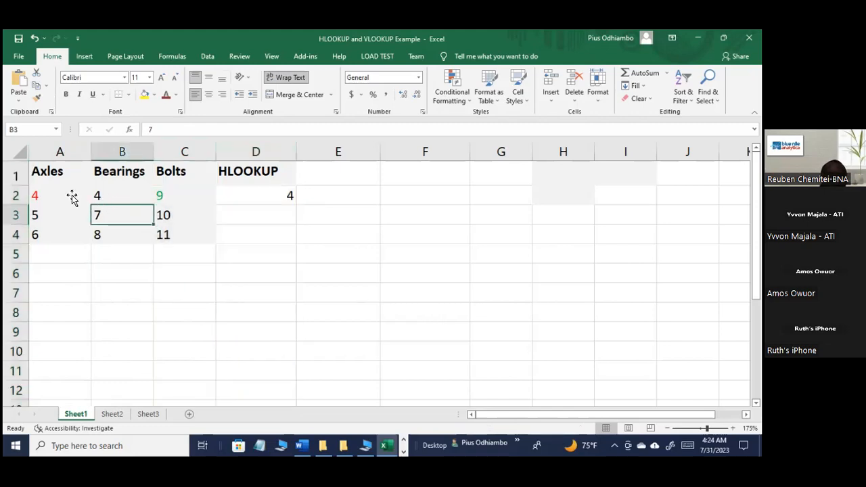
pyautogui.click(18, 176)
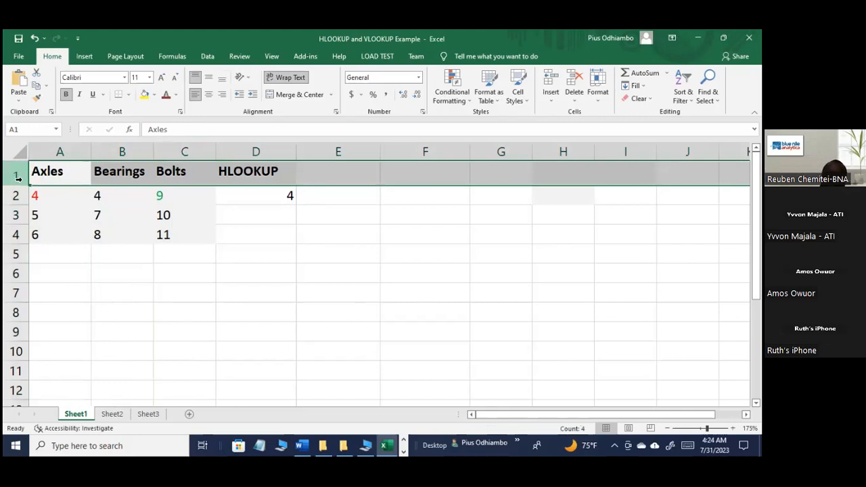
# Step: Examine the "Axles" lookup value in the D2 formula and its matching header cell A1, discarding any accidental edit
pyautogui.click(255, 203)
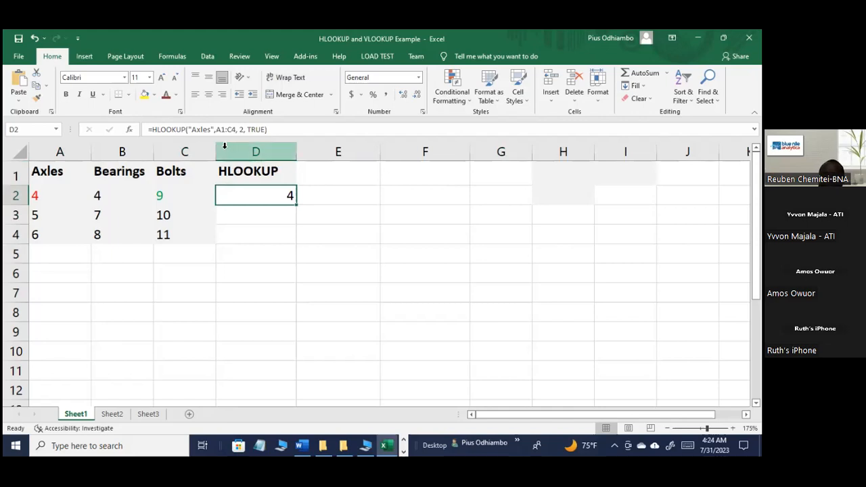
pyautogui.moveTo(213, 131); pyautogui.dragTo(190, 131)
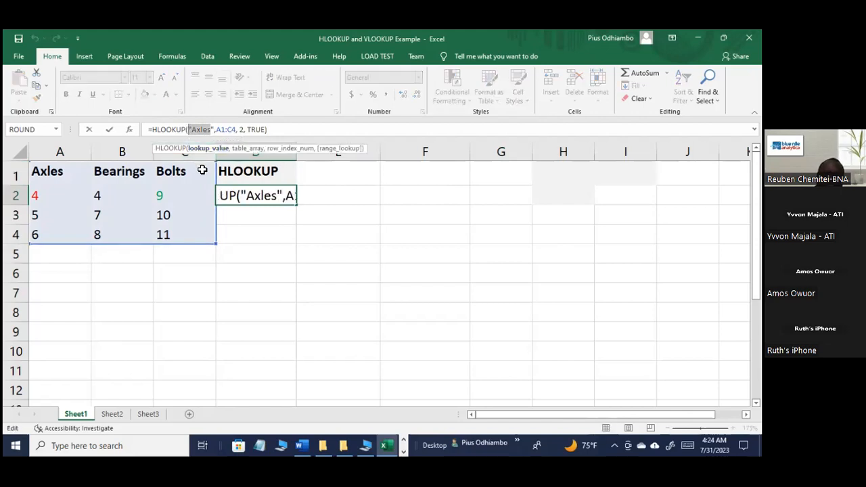
pyautogui.click(205, 191)
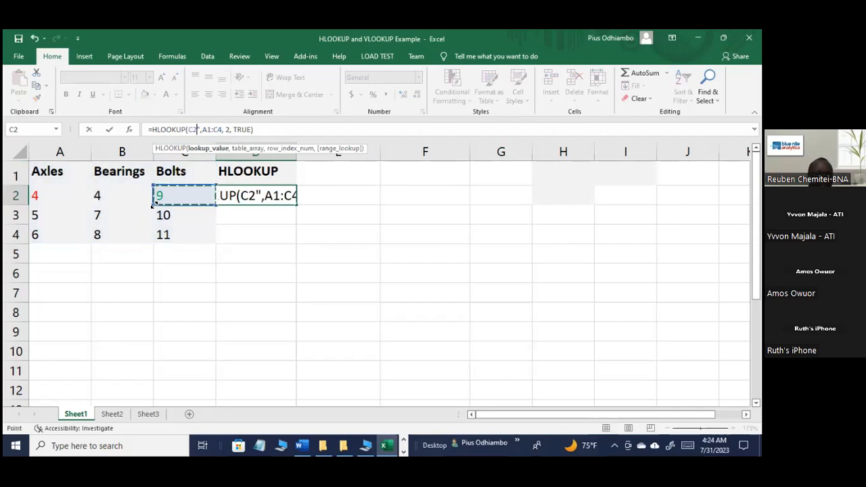
pyautogui.press('Escape')
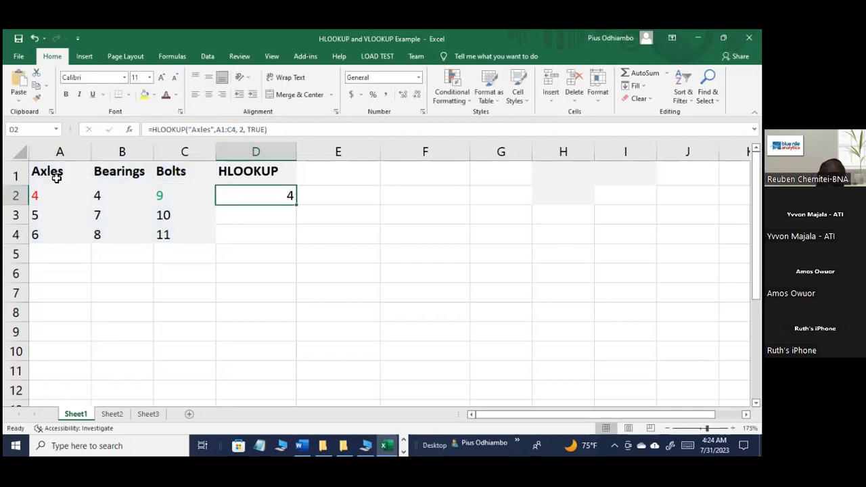
pyautogui.click(52, 175)
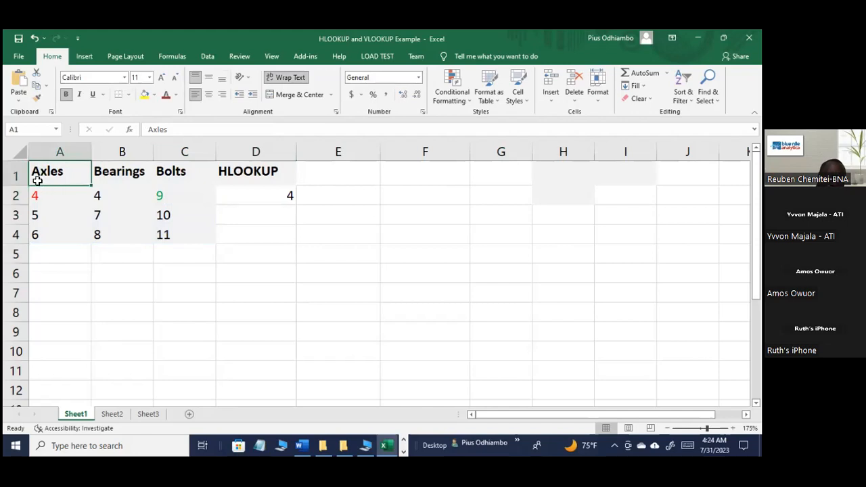
# Step: Examine the row index argument of the D2 formula, highlighting rows 1, 2 and 3 to show how rows are counted
pyautogui.click(236, 190)
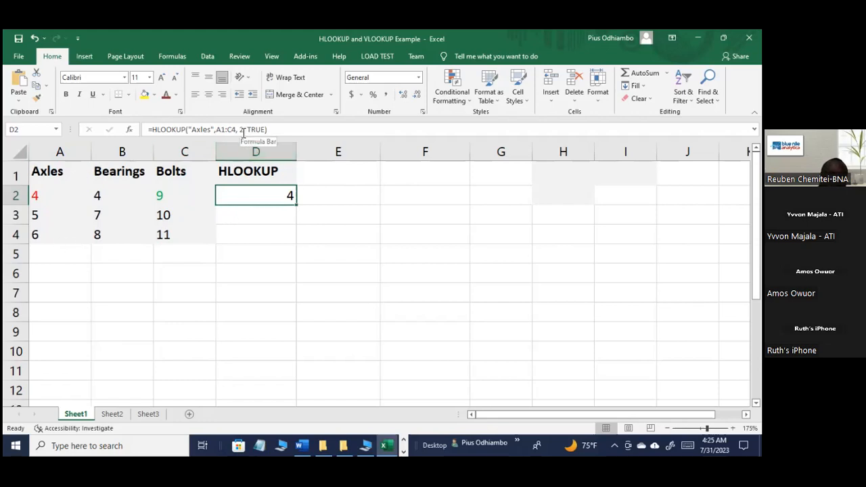
pyautogui.click(16, 193)
pyautogui.click(15, 176)
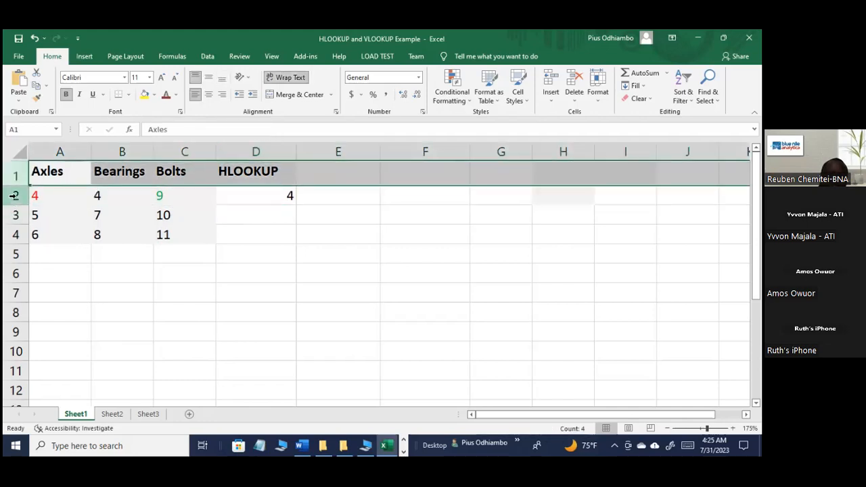
pyautogui.click(15, 197)
pyautogui.click(15, 215)
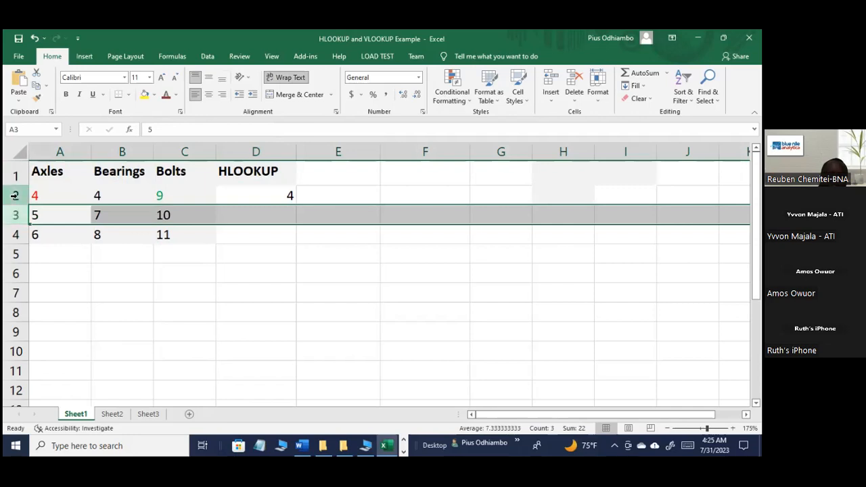
# Step: Set the row index number of the Axles HLOOKUP formula in D2 to 3
pyautogui.click(266, 203)
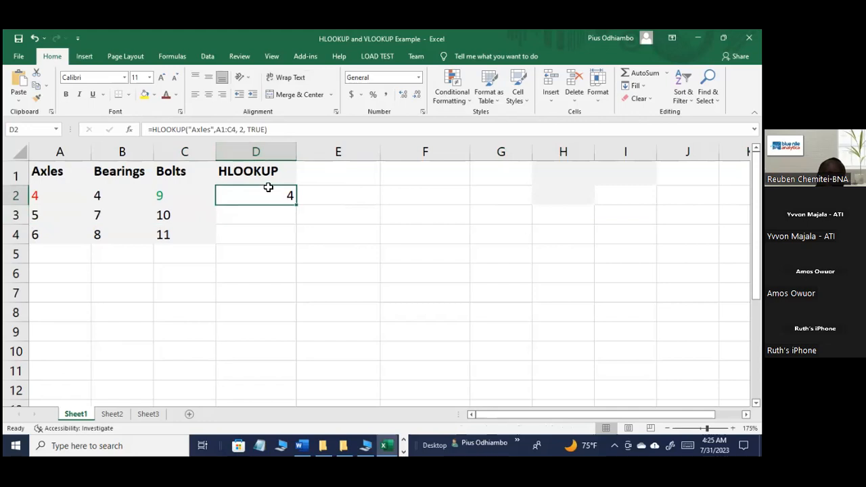
pyautogui.click(245, 129)
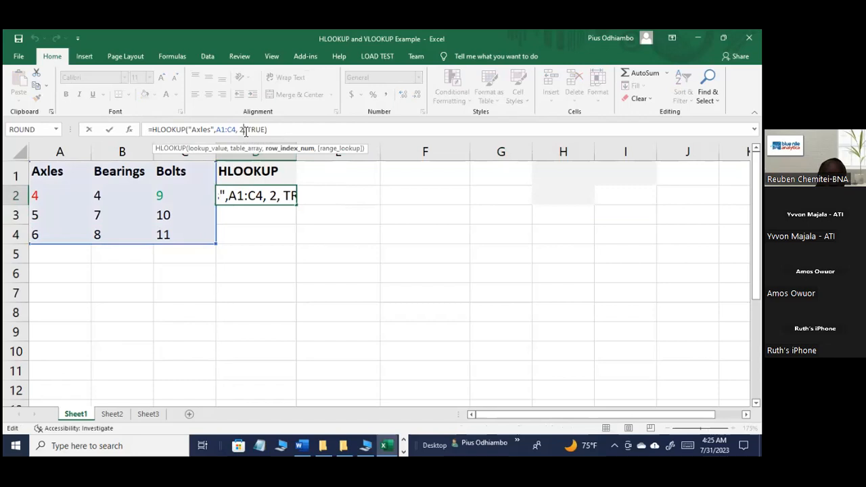
pyautogui.press('BackSpace')
pyautogui.write('3')
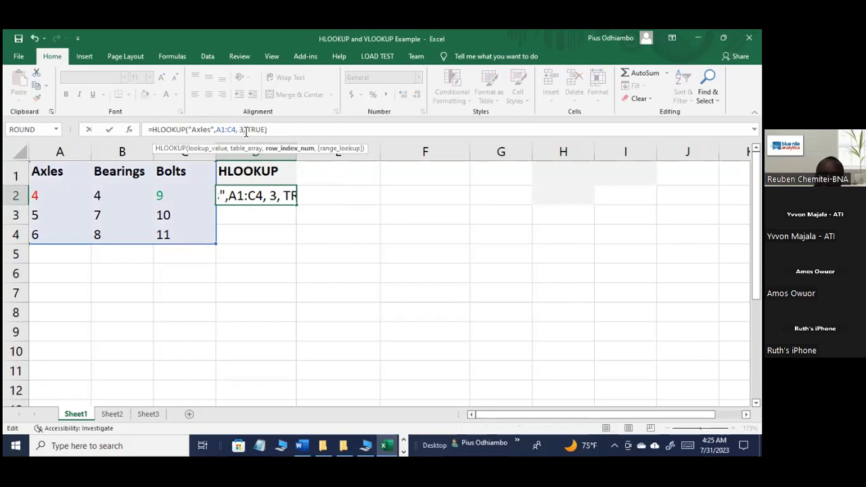
pyautogui.press('Return')
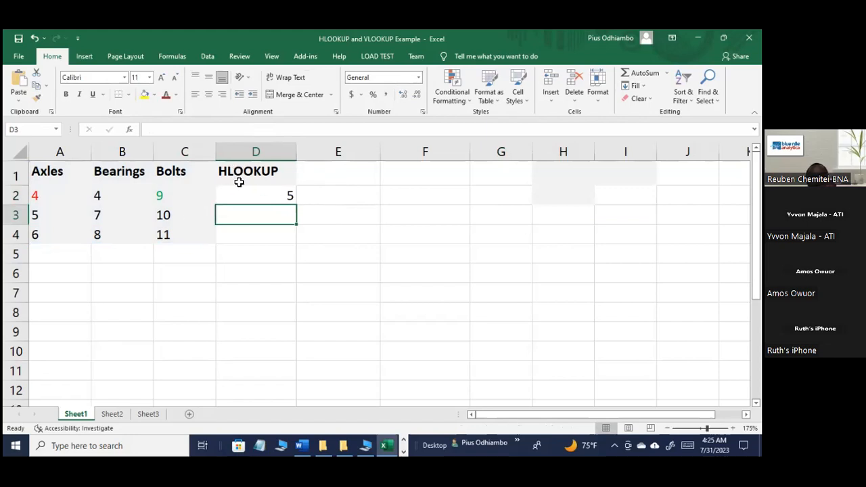
# Step: Check row 3 against the result in D2 and change the HLOOKUP formula's lookup value to "Bearings"
pyautogui.click(268, 199)
pyautogui.click(12, 216)
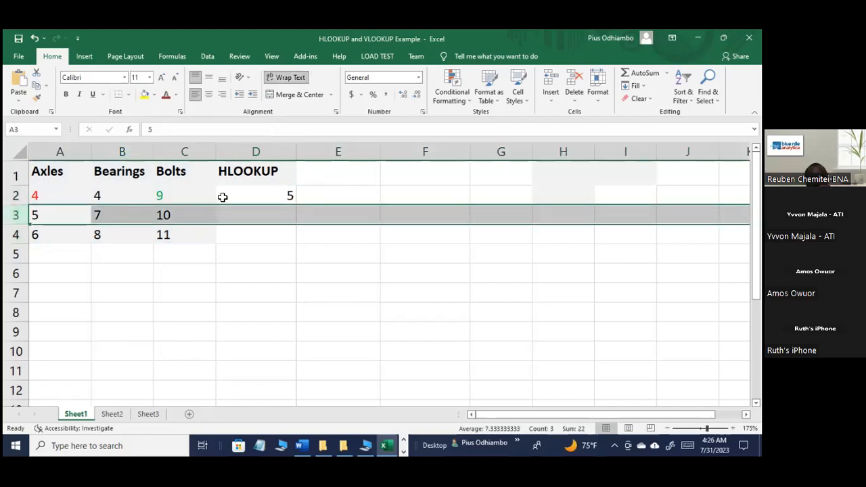
pyautogui.click(264, 188)
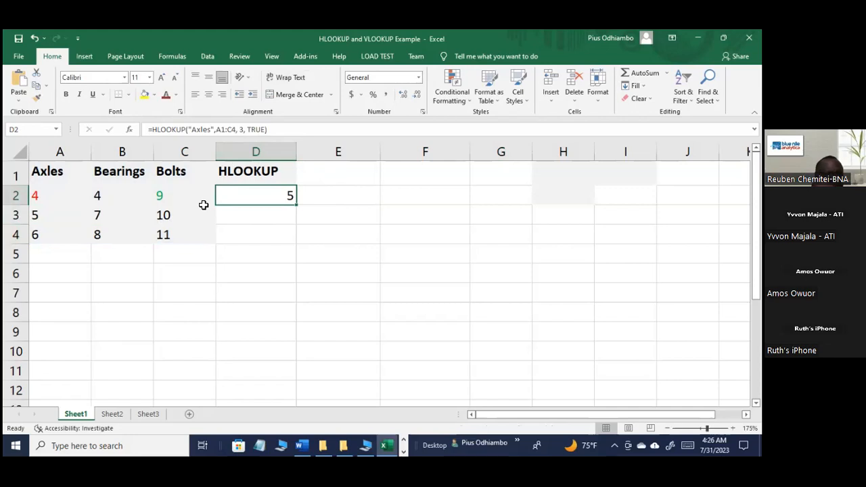
pyautogui.click(210, 130)
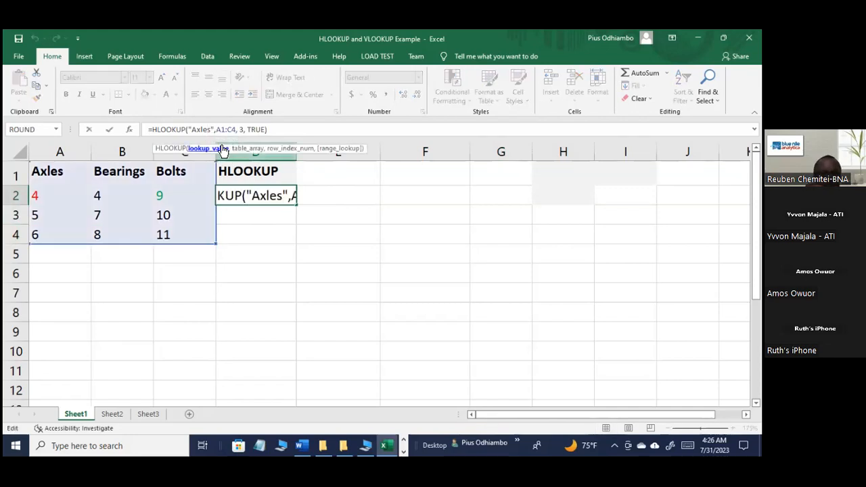
pyautogui.press('BackSpace')
pyautogui.press('BackSpace')
pyautogui.press('BackSpace')
pyautogui.press('BackSpace')
pyautogui.press('BackSpace')
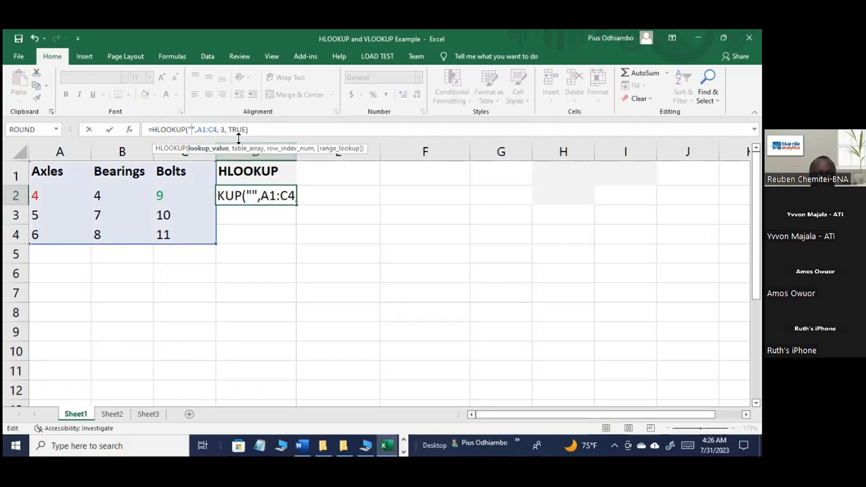
pyautogui.write('b')
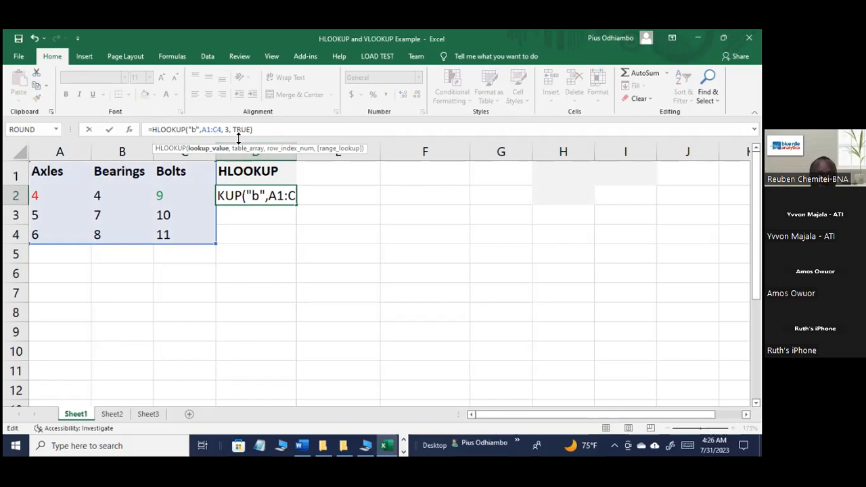
pyautogui.press('BackSpace')
pyautogui.write('bEA')
pyautogui.press('BackSpace')
pyautogui.press('BackSpace')
pyautogui.press('BackSpace')
pyautogui.write('Bearings')
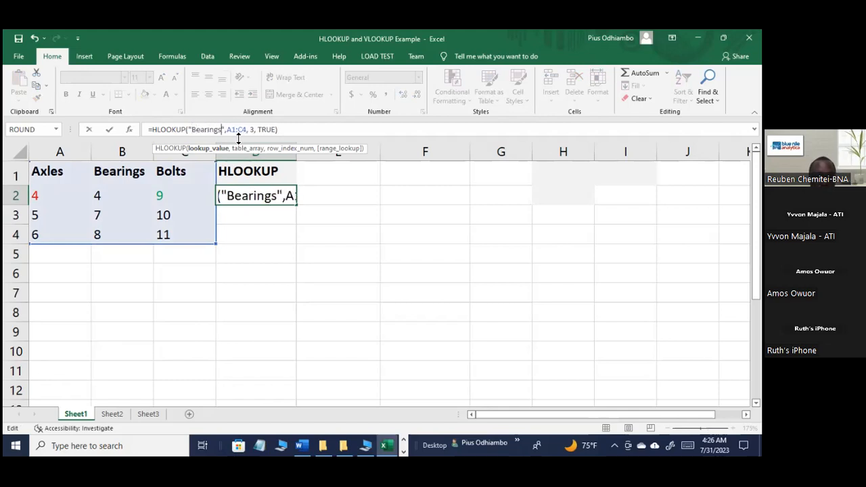
pyautogui.press('Return')
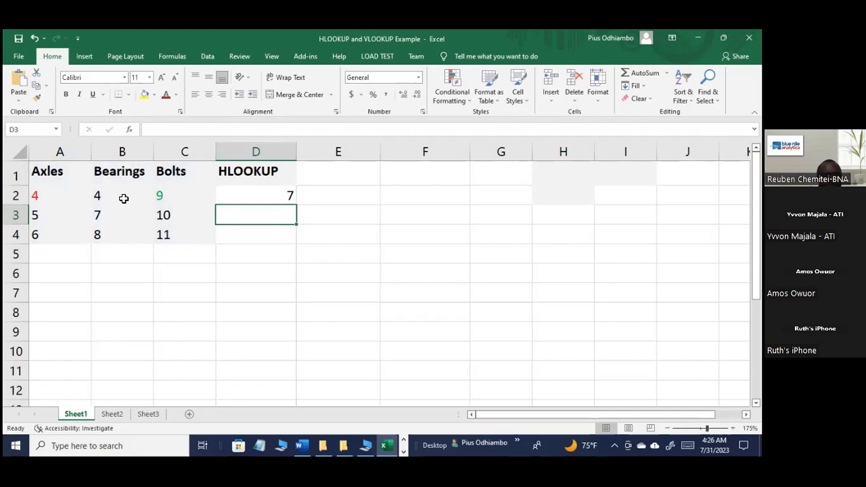
# Step: Replace the lookup value in the D2 HLOOKUP formula with "Bolts"
pyautogui.click(270, 197)
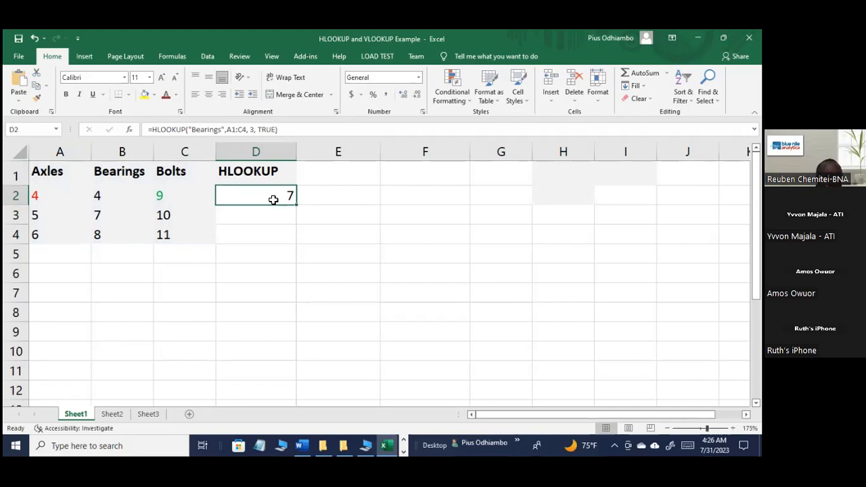
pyautogui.click(222, 133)
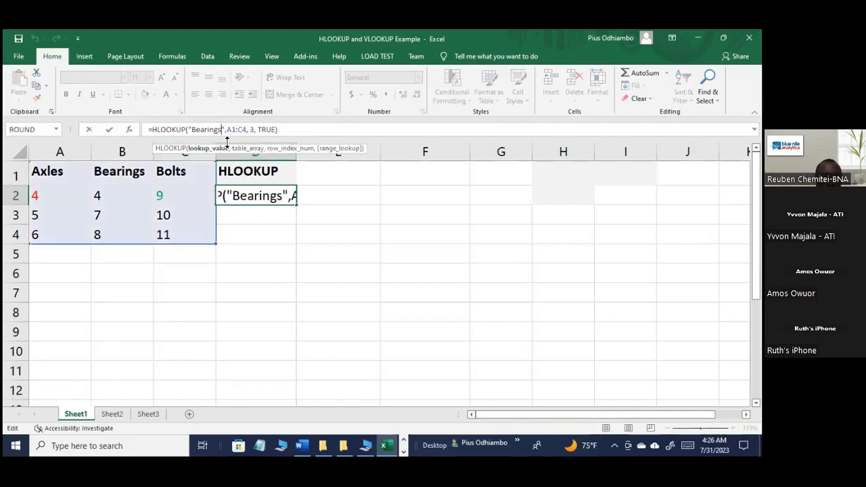
pyautogui.press('BackSpace')
pyautogui.press('BackSpace')
pyautogui.press('BackSpace')
pyautogui.press('BackSpace')
pyautogui.press('BackSpace')
pyautogui.press('BackSpace')
pyautogui.press('BackSpace')
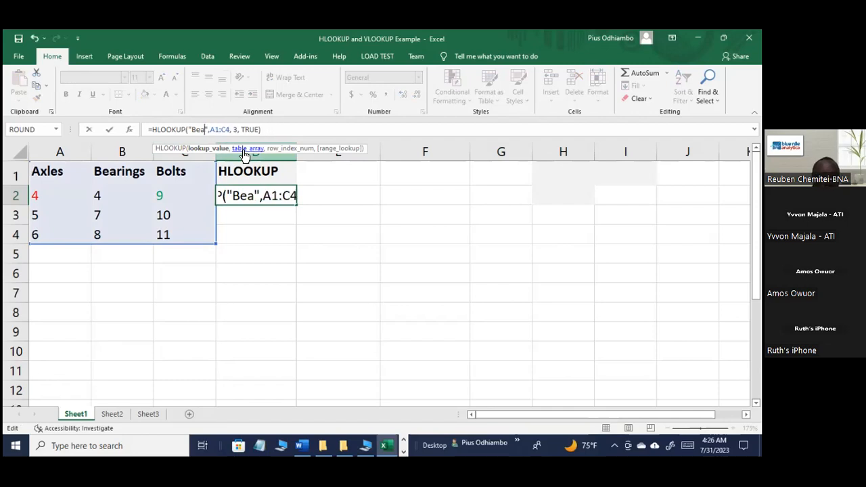
pyautogui.write('olts')
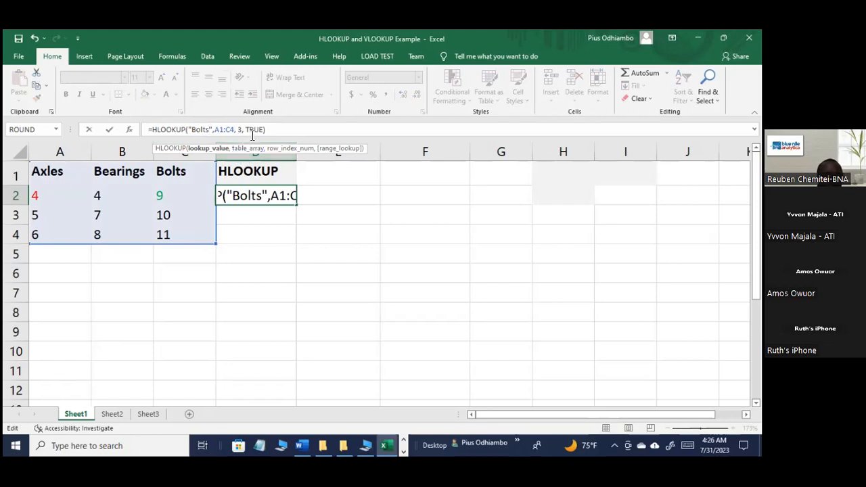
# Step: Set the row index number of the Bolts HLOOKUP formula to 4 and select D2 to review it
pyautogui.click(241, 129)
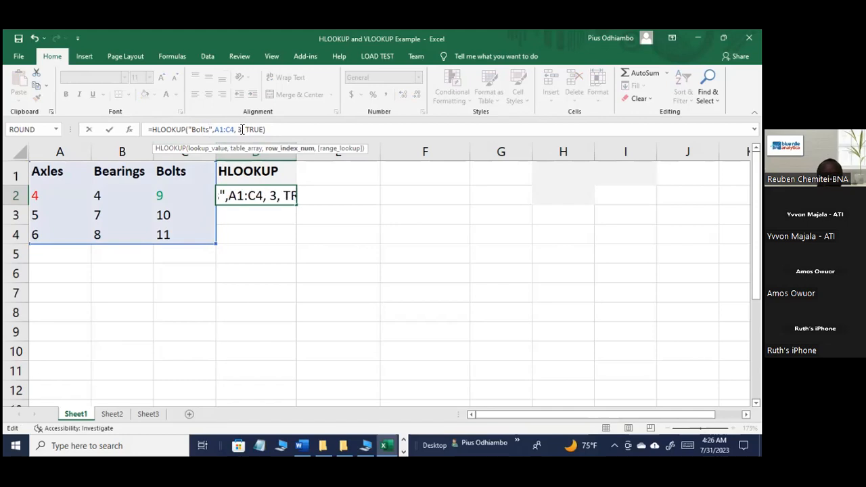
pyautogui.press('BackSpace')
pyautogui.write('4')
pyautogui.press('Return')
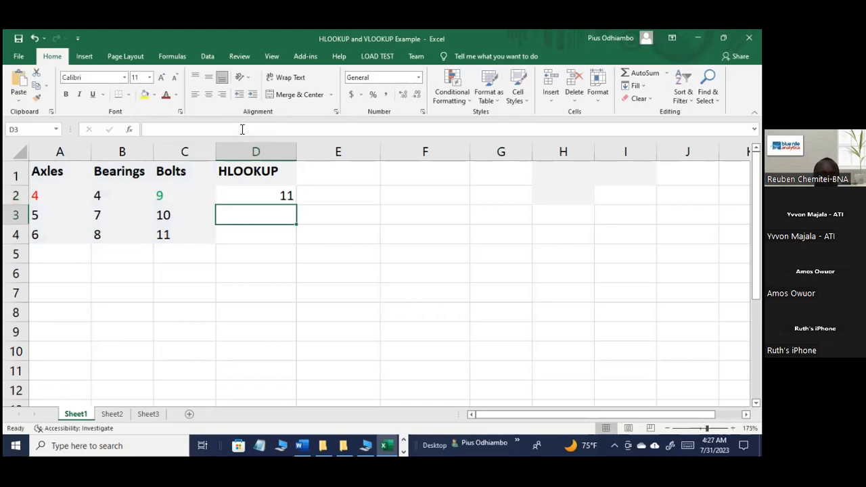
pyautogui.click(273, 193)
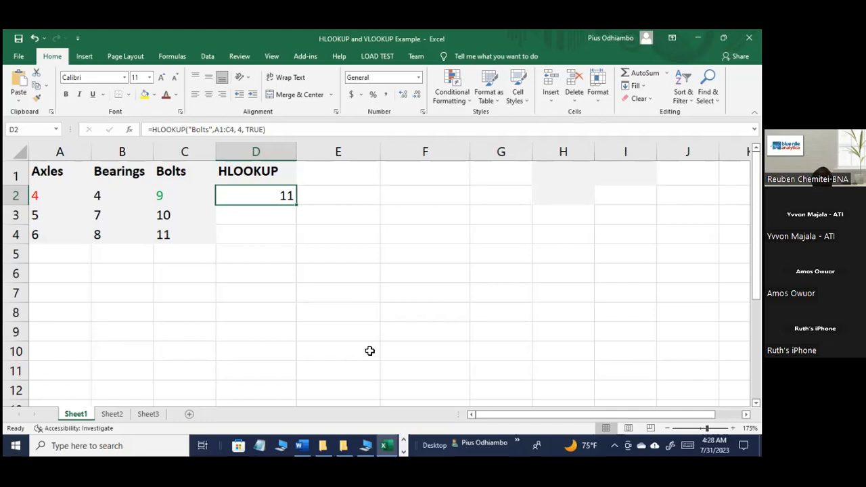
# Step: Switch to the Word document and examine the "Bearings" HLOOKUP example's arguments and result, plus the descriptions of the "B" and "Bolts" examples
pyautogui.click(305, 445)
pyautogui.scroll(-1, 406, 289)
pyautogui.scroll(1, 404, 290)
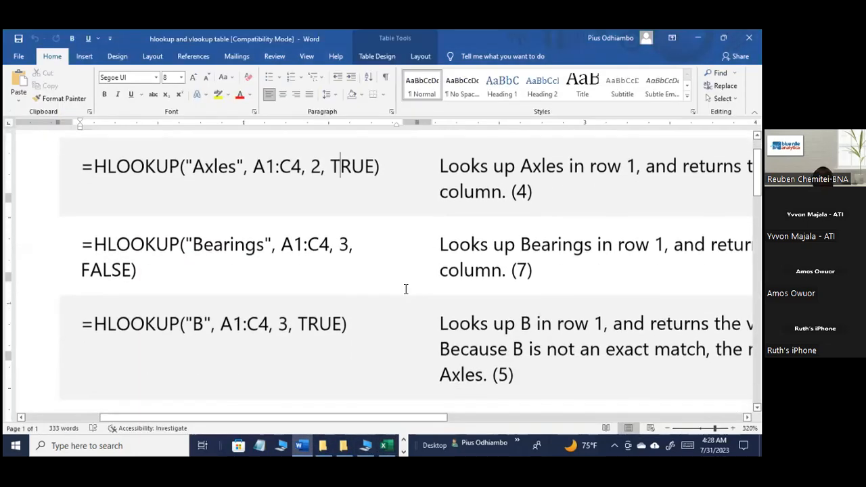
pyautogui.scroll(-1, 456, 289)
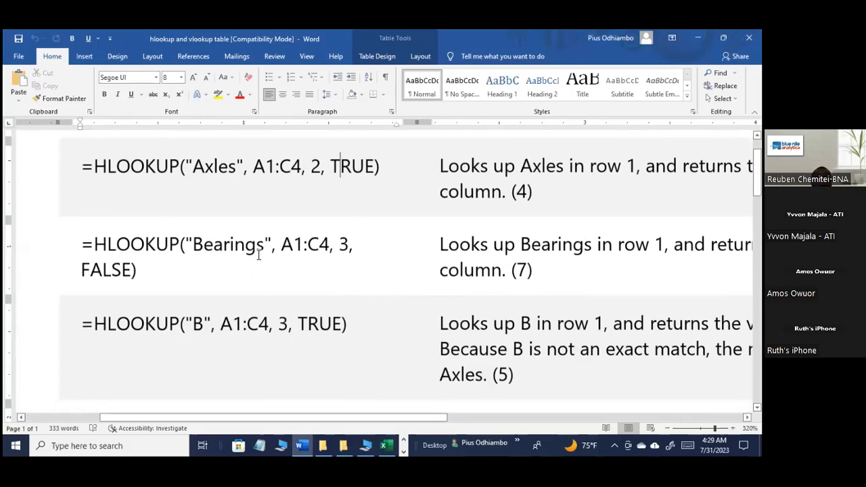
pyautogui.moveTo(263, 245); pyautogui.dragTo(212, 248)
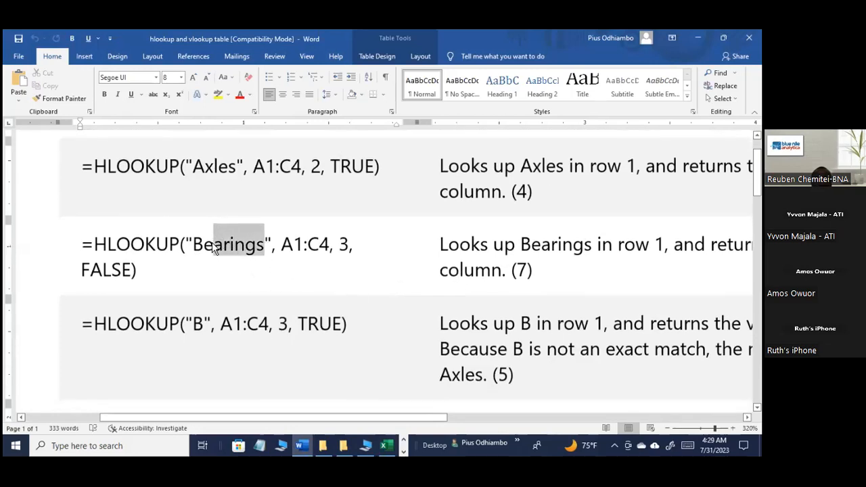
pyautogui.click(238, 267)
pyautogui.moveTo(290, 246); pyautogui.dragTo(320, 246)
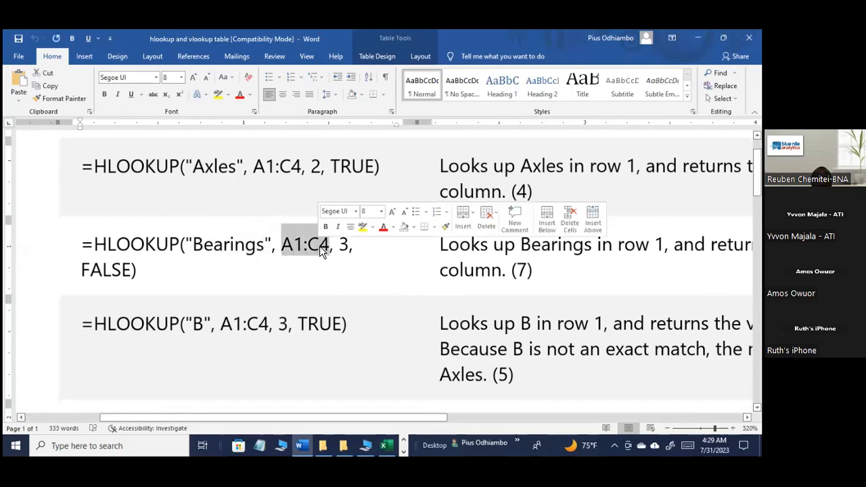
pyautogui.click(246, 264)
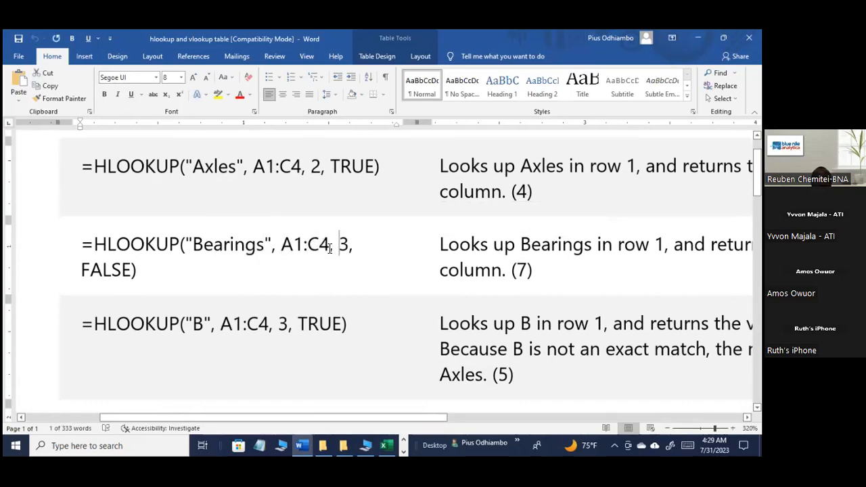
pyautogui.moveTo(506, 266); pyautogui.dragTo(532, 269)
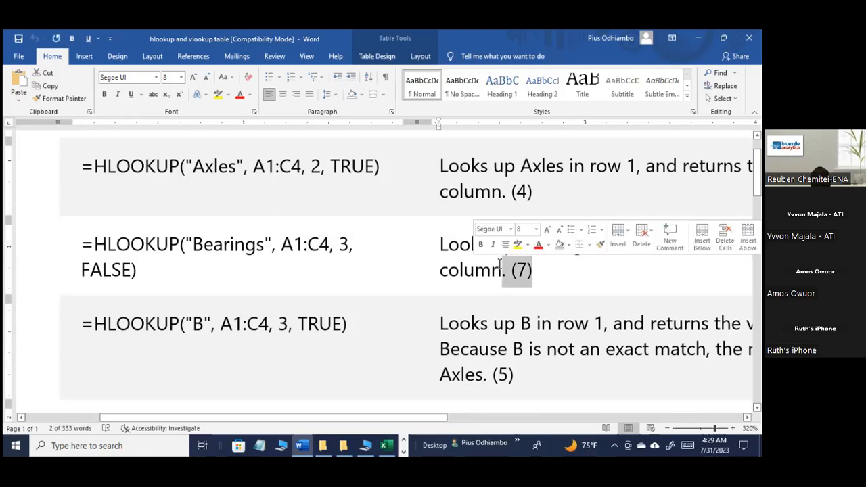
pyautogui.scroll(-1, 499, 264)
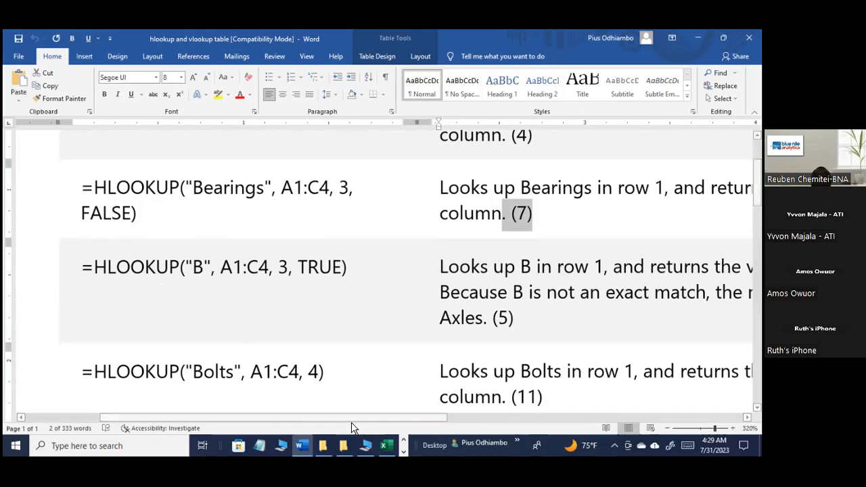
pyautogui.click(502, 417)
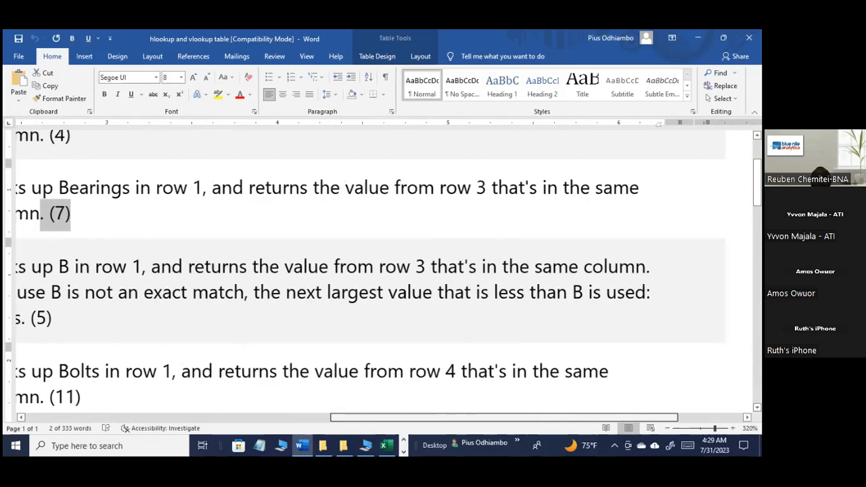
pyautogui.moveTo(516, 421); pyautogui.dragTo(407, 421)
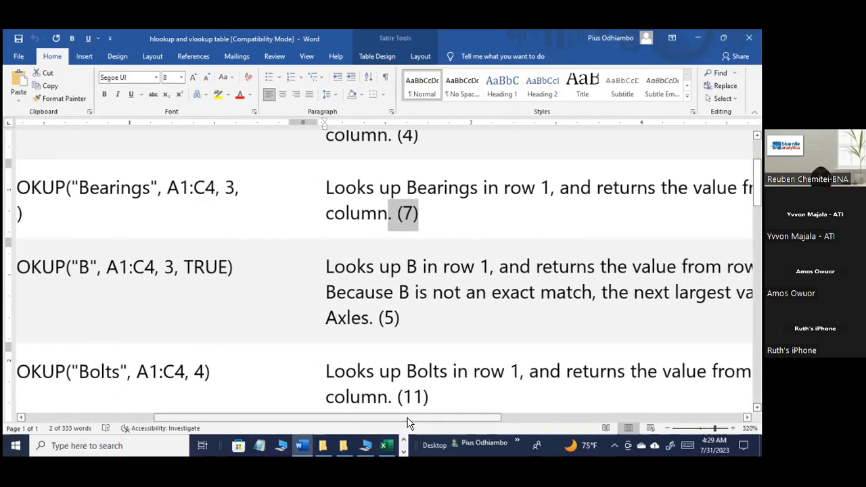
# Step: Return to the Excel workbook and change the lookup value in the D2 HLOOKUP formula to the partial text "B"
pyautogui.click(382, 446)
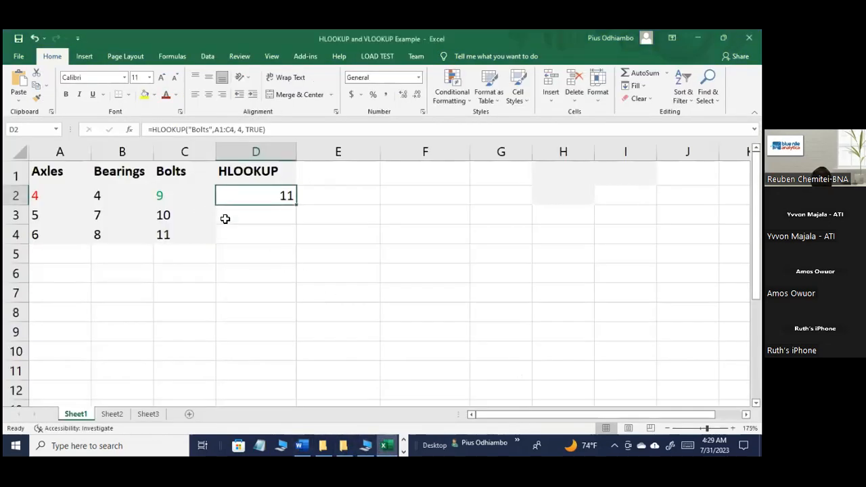
pyautogui.click(209, 131)
pyautogui.press('BackSpace')
pyautogui.press('BackSpace')
pyautogui.press('BackSpace')
pyautogui.press('BackSpace')
pyautogui.press('BackSpace')
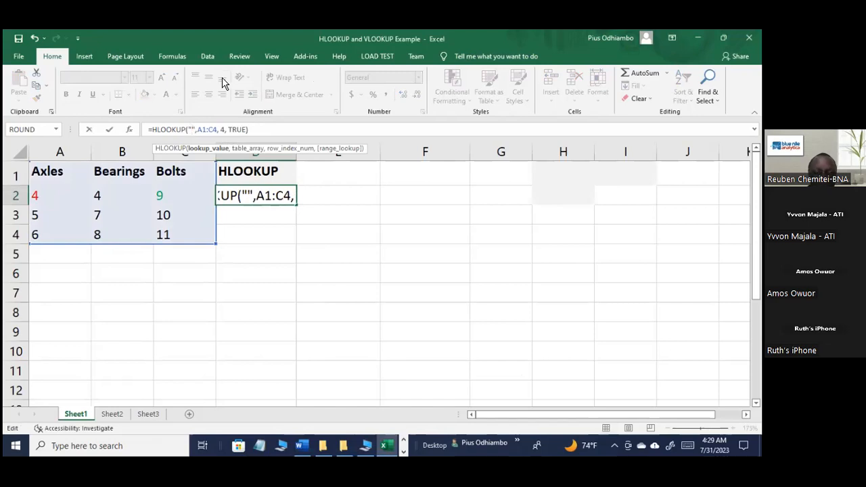
pyautogui.write('B')
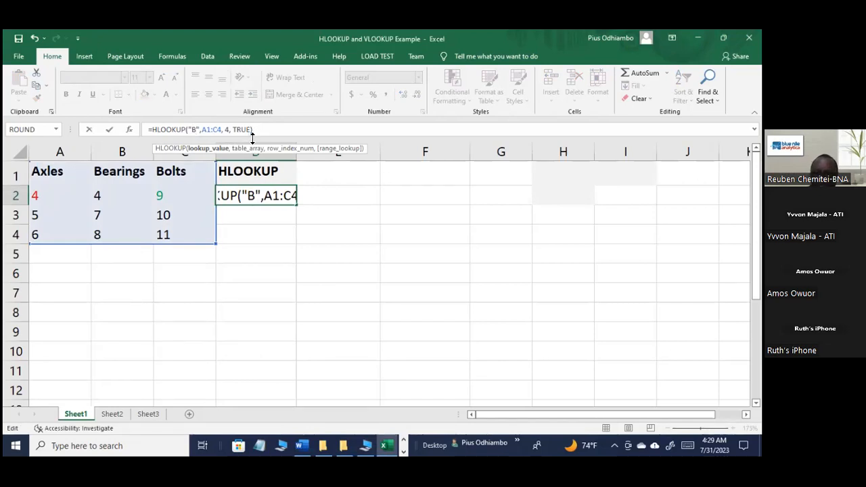
pyautogui.press('Return')
pyautogui.click(289, 201)
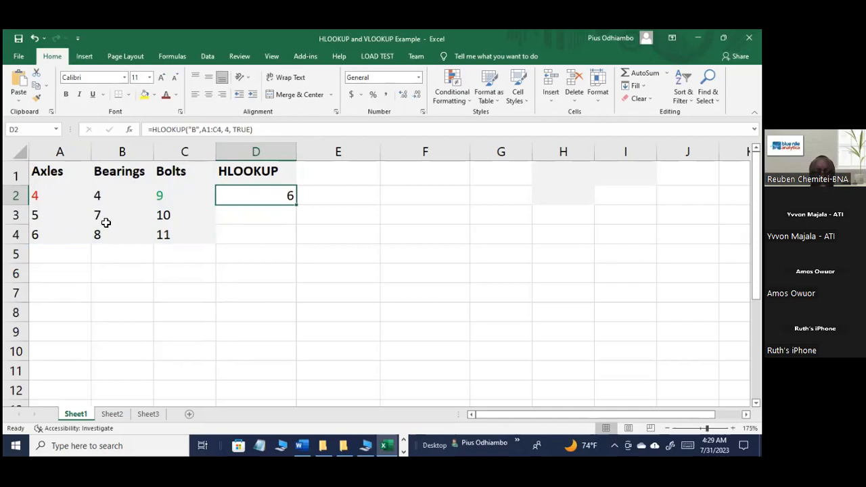
# Step: Set the range lookup argument of the D2 HLOOKUP formula to FALSE for an exact match
pyautogui.click(249, 131)
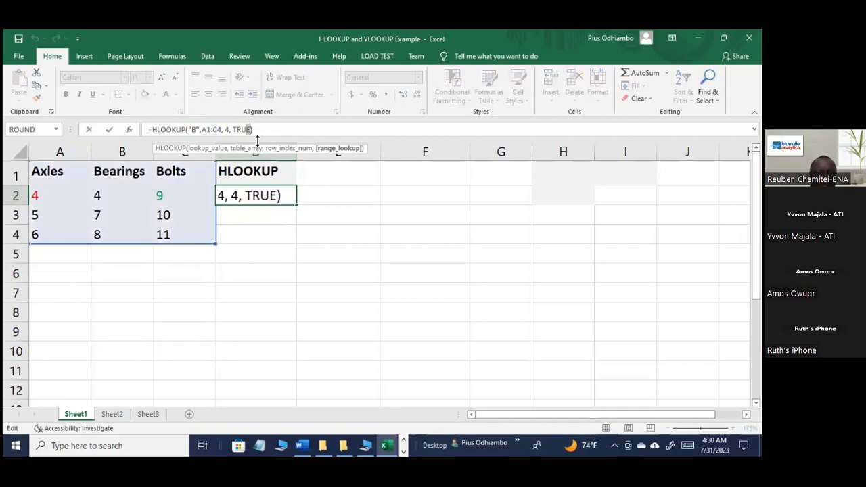
pyautogui.press('BackSpace')
pyautogui.press('BackSpace')
pyautogui.press('BackSpace')
pyautogui.press('BackSpace')
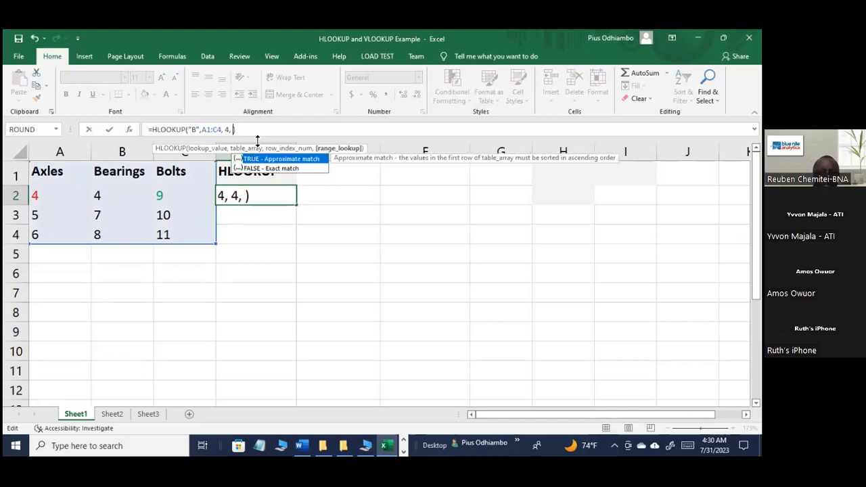
pyautogui.write('false')
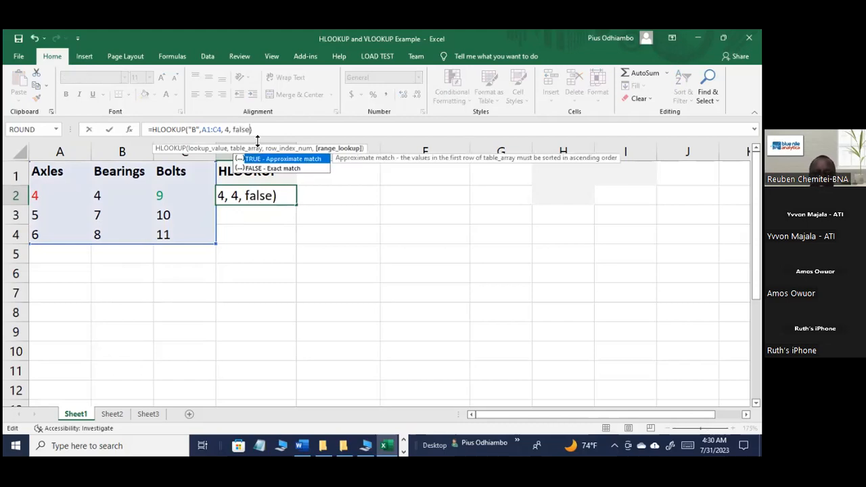
pyautogui.press('Return')
pyautogui.click(279, 203)
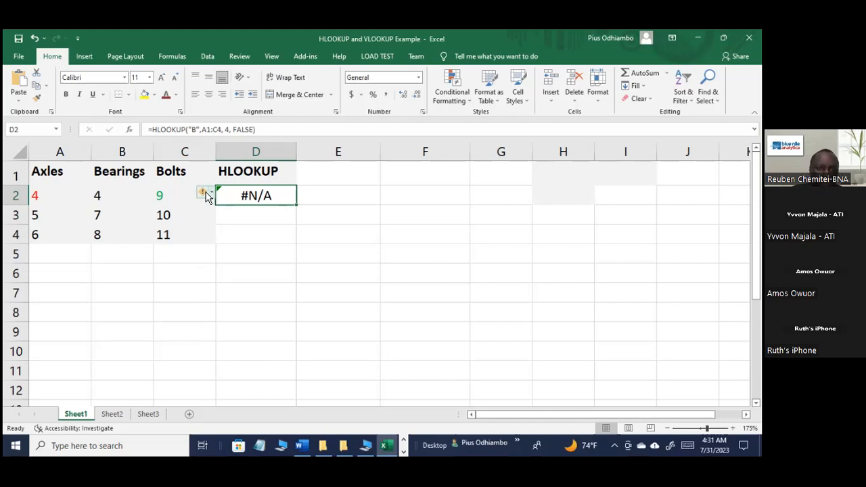
# Step: Complete the lookup value in the exact-match D2 formula to read "Bolts" and reselect the cell to review it
pyautogui.click(196, 129)
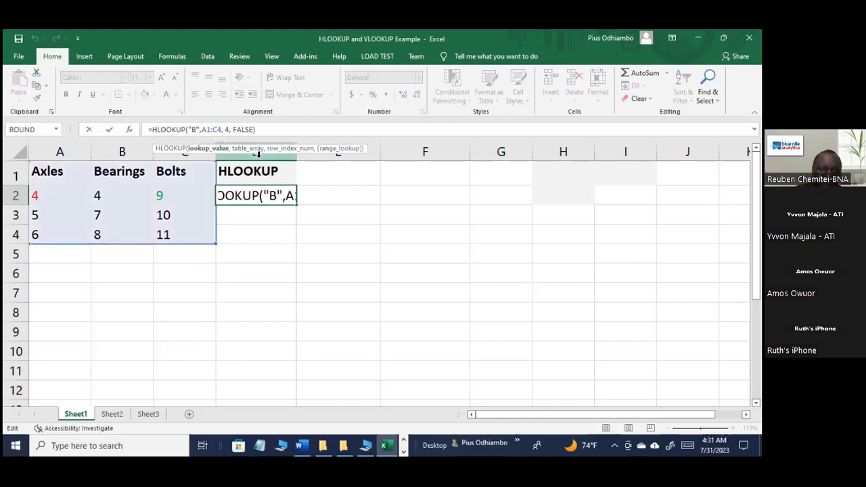
pyautogui.write('olt')
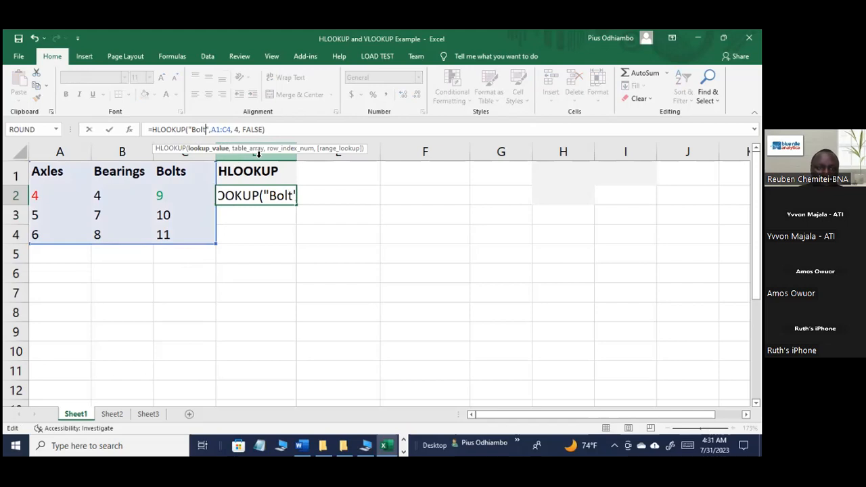
pyautogui.write('s')
pyautogui.press('Return')
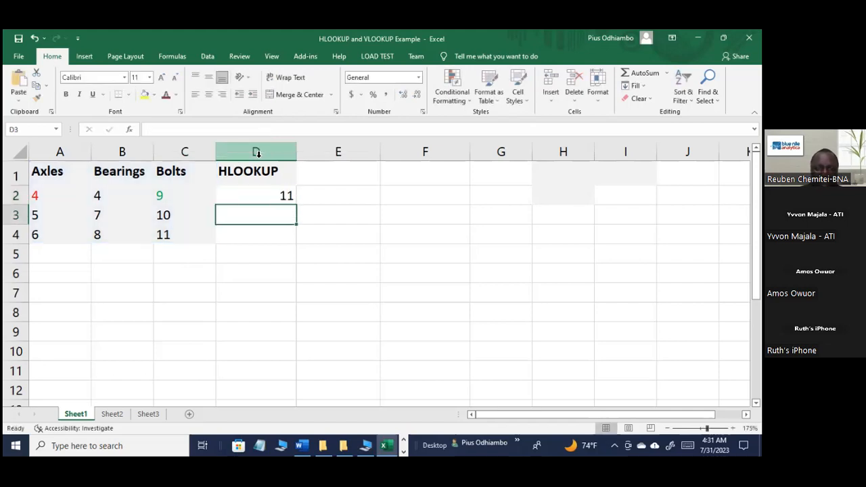
pyautogui.click(250, 196)
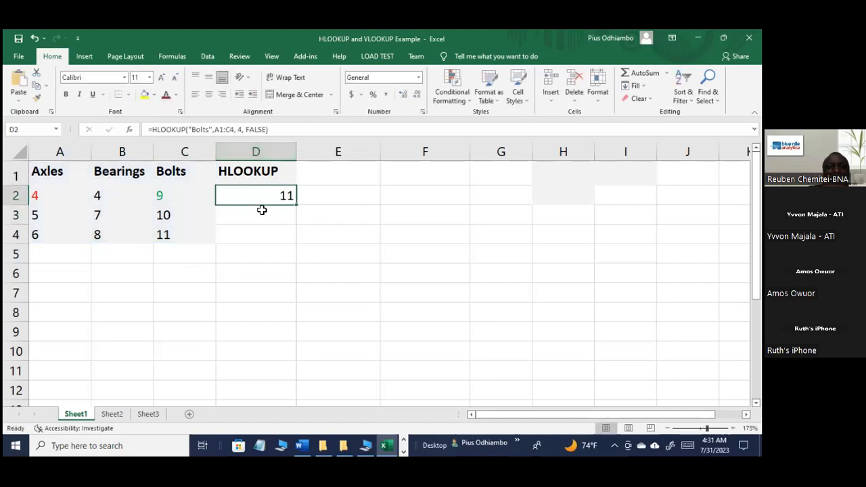
# Step: Compare the D2 HLOOKUP result with cell C4 and review the table array, row index and FALSE arguments in its formula
pyautogui.click(176, 236)
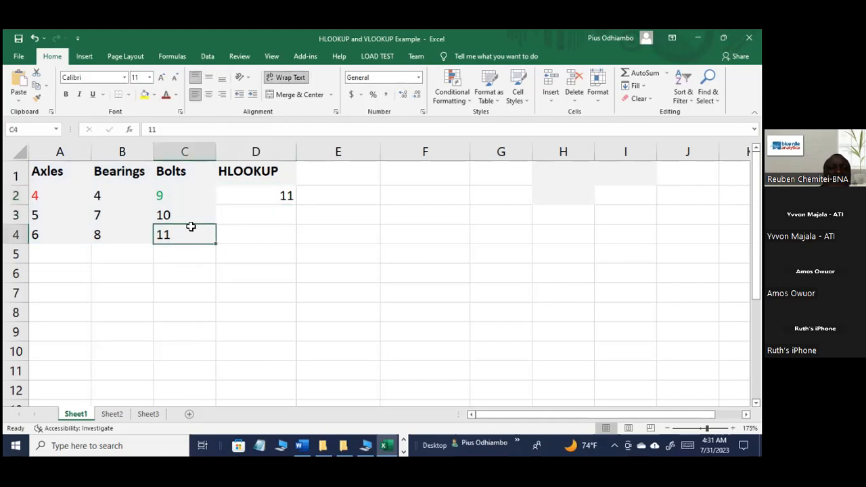
pyautogui.click(273, 203)
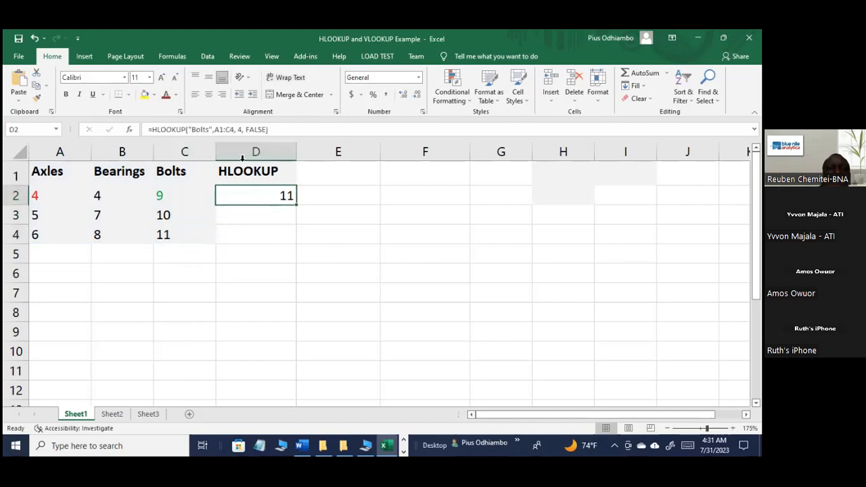
pyautogui.click(206, 129)
pyautogui.moveTo(206, 130); pyautogui.dragTo(240, 132)
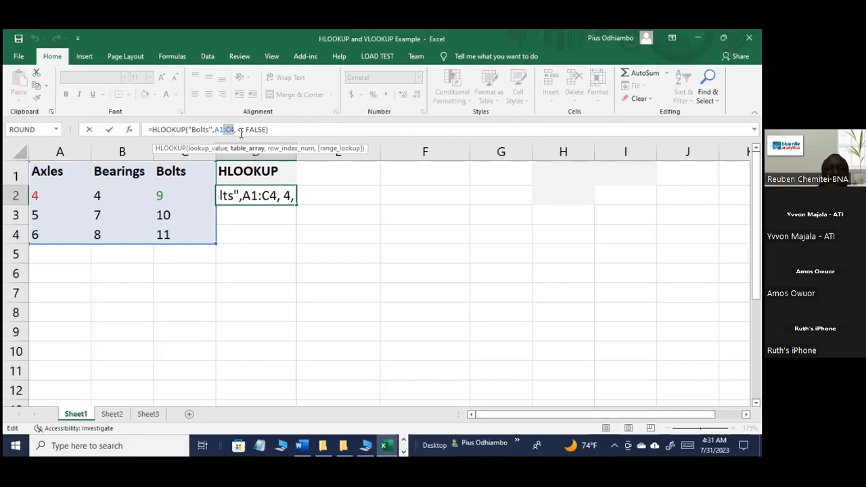
pyautogui.click(241, 132)
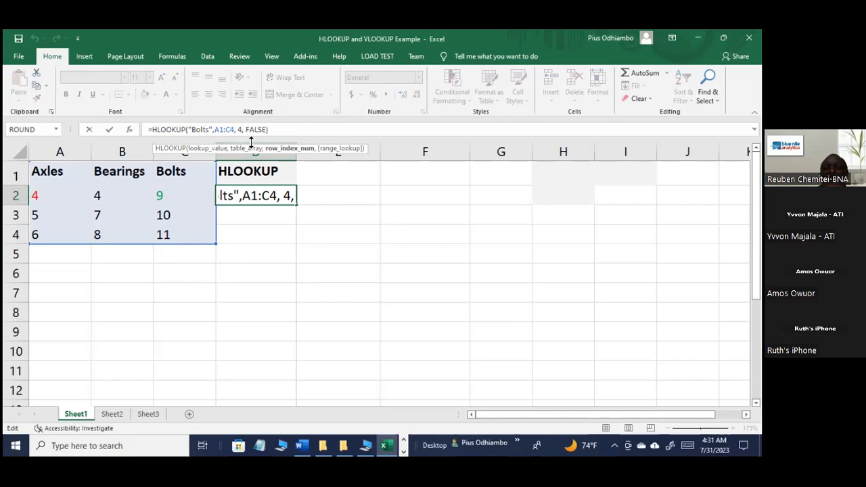
pyautogui.moveTo(248, 132); pyautogui.dragTo(266, 132)
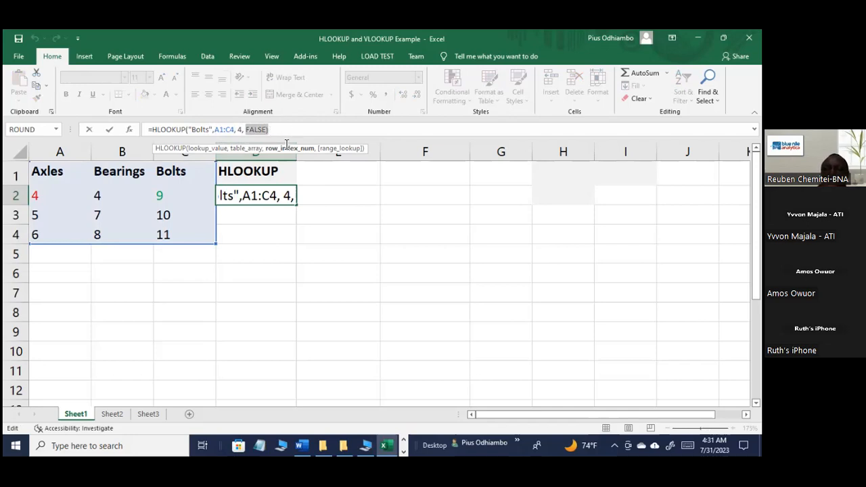
pyautogui.click(109, 129)
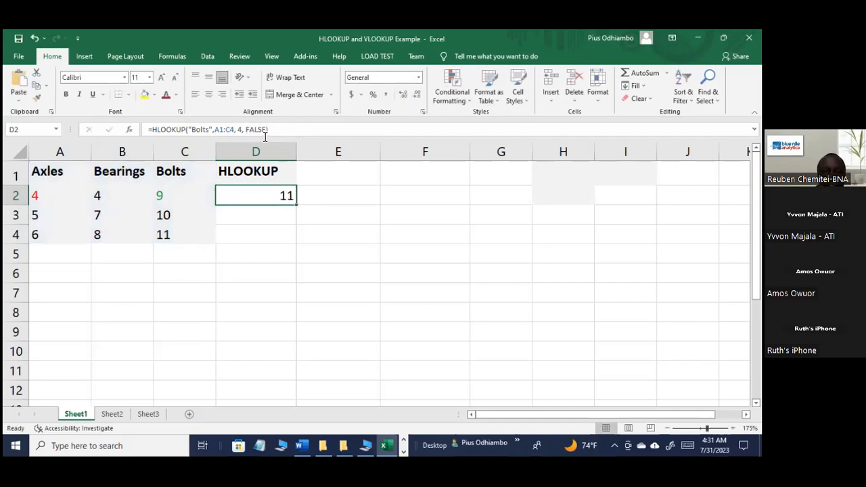
# Step: Shorten the lookup value in the exact-match D2 HLOOKUP formula to "B" and reselect the cell
pyautogui.click(210, 132)
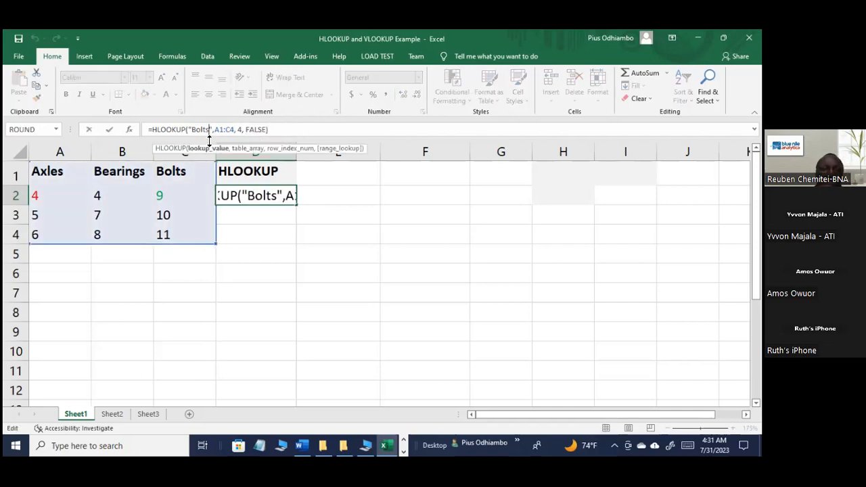
pyautogui.press('BackSpace')
pyautogui.press('BackSpace')
pyautogui.press('BackSpace')
pyautogui.press('BackSpace')
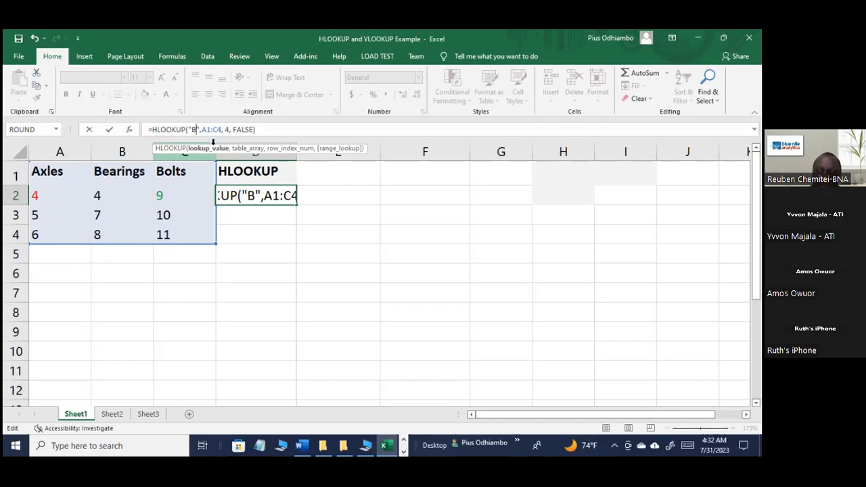
pyautogui.press('Return')
pyautogui.click(261, 195)
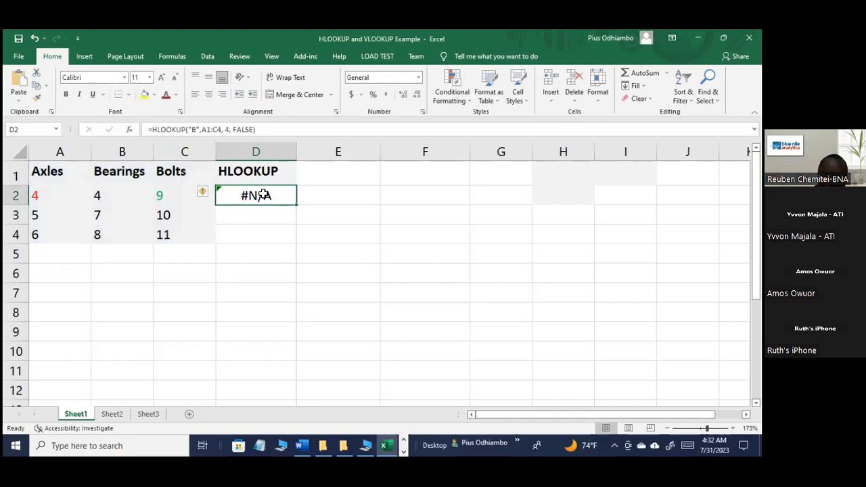
# Step: Set the range lookup argument of the D2 HLOOKUP formula to TRUE for an approximate match and reselect the cell
pyautogui.click(255, 133)
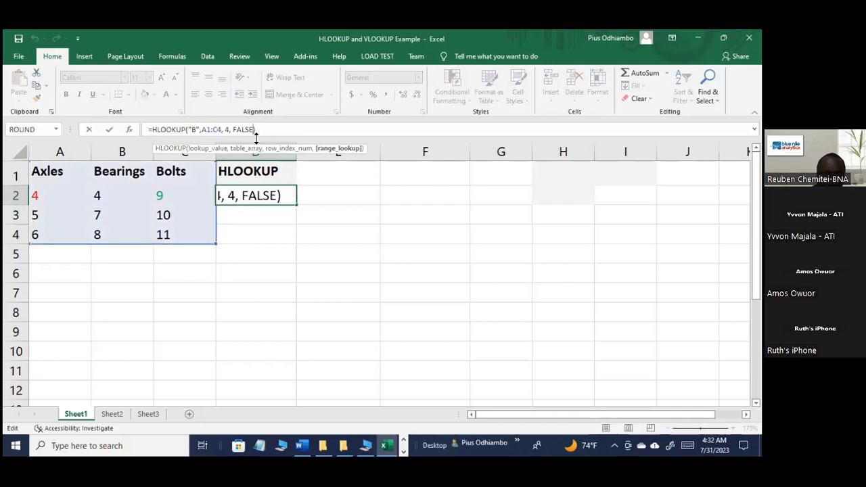
pyautogui.press('BackSpace')
pyautogui.press('BackSpace')
pyautogui.press('BackSpace')
pyautogui.press('BackSpace')
pyautogui.press('BackSpace')
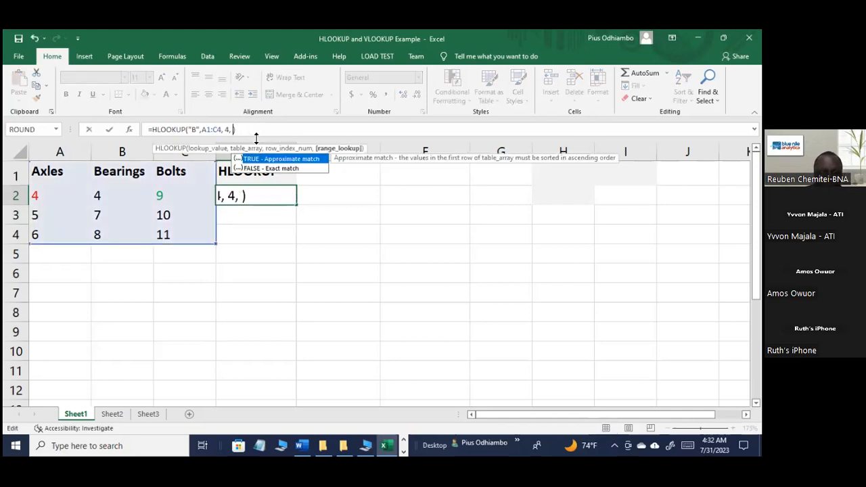
pyautogui.write('tr')
pyautogui.press('BackSpace')
pyautogui.press('BackSpace')
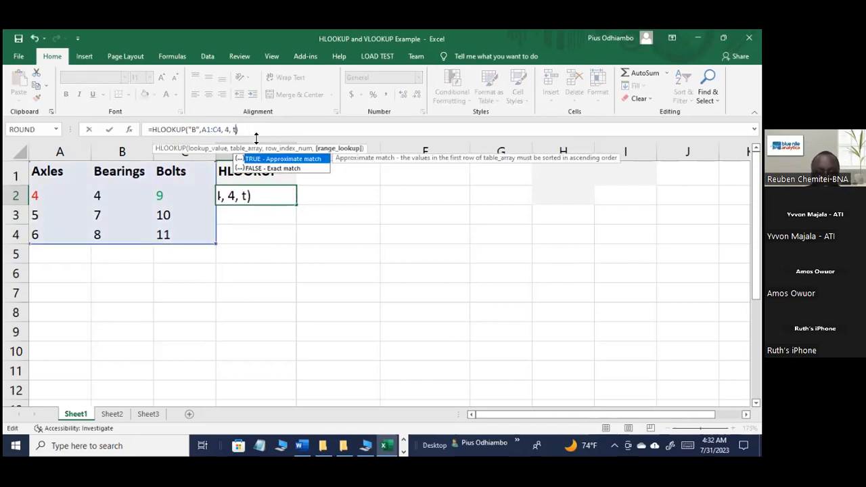
pyautogui.write('atr')
pyautogui.press('BackSpace')
pyautogui.press('BackSpace')
pyautogui.press('BackSpace')
pyautogui.write('TRUE')
pyautogui.press('Return')
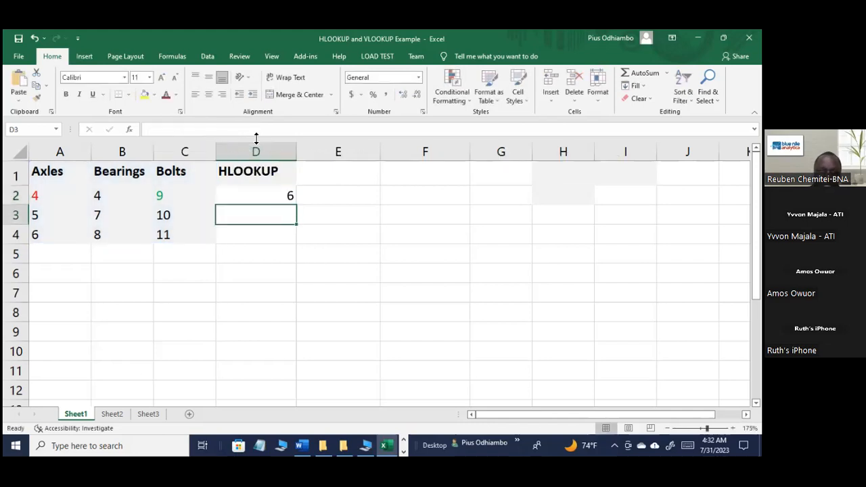
pyautogui.click(289, 197)
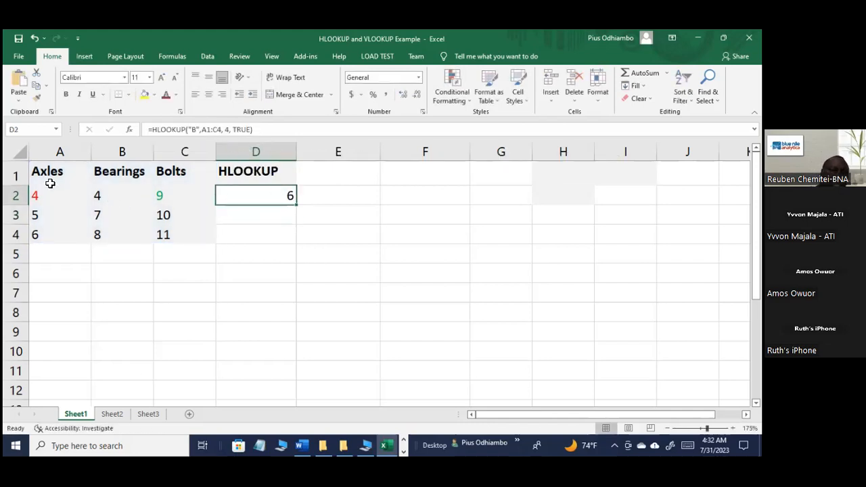
# Step: Examine how the "B" lookup resolves by checking headers A1:C1, the Axles value in row 4 and the TRUE argument in D2
pyautogui.moveTo(61, 172); pyautogui.dragTo(170, 172)
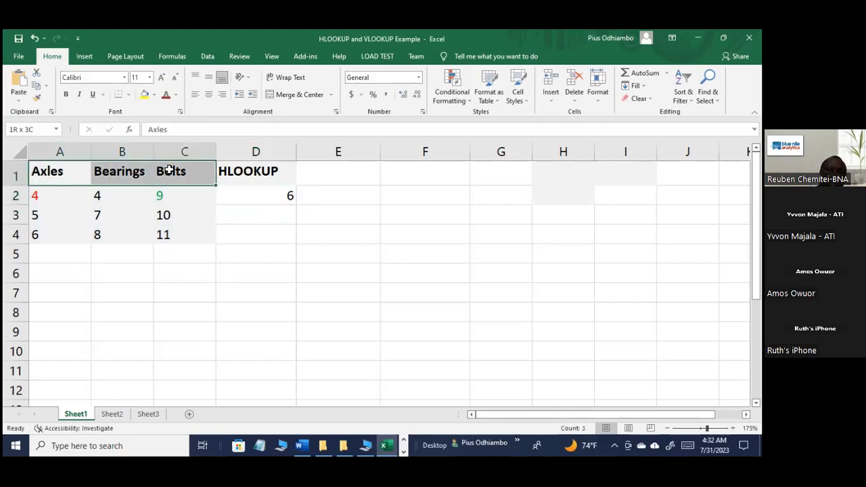
pyautogui.moveTo(173, 172)
pyautogui.mouseDown()
pyautogui.moveTo(126, 170)
pyautogui.moveTo(173, 171)
pyautogui.moveTo(175, 181)
pyautogui.mouseUp()
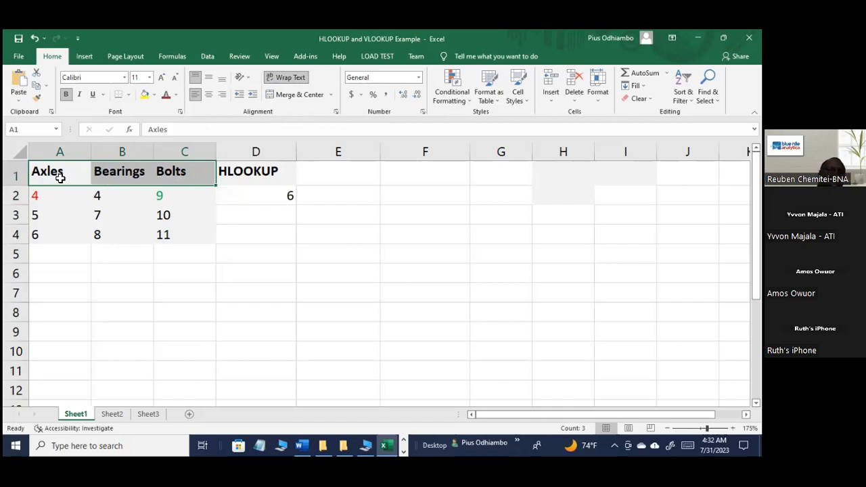
pyautogui.click(59, 237)
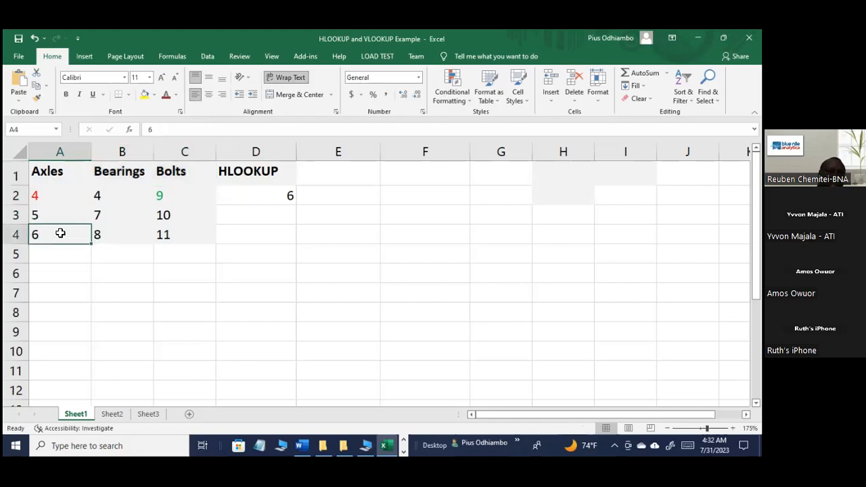
pyautogui.click(63, 177)
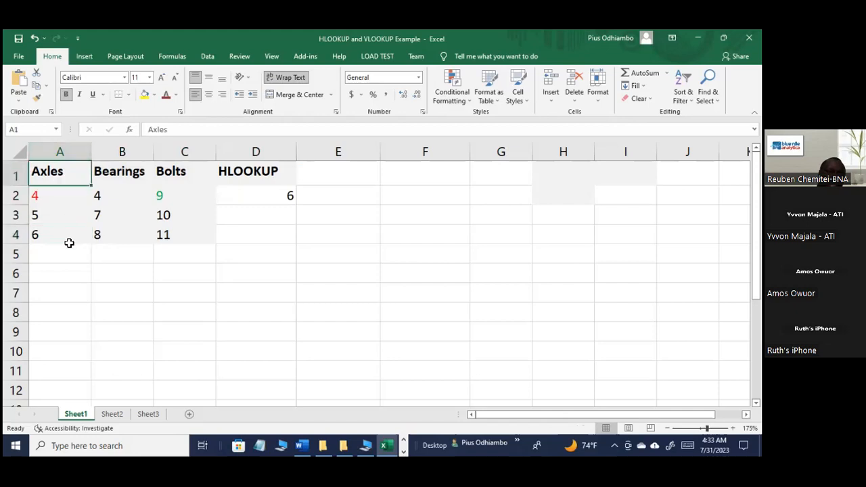
pyautogui.click(281, 202)
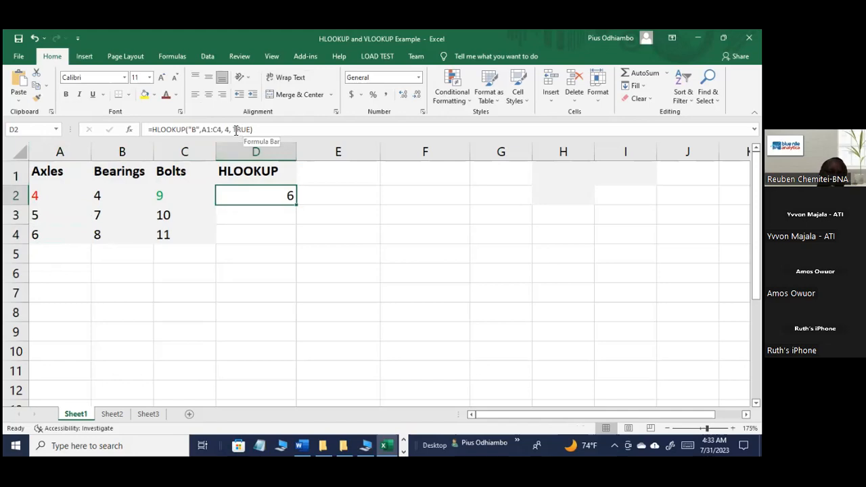
pyautogui.click(236, 130)
pyautogui.moveTo(234, 131); pyautogui.dragTo(250, 130)
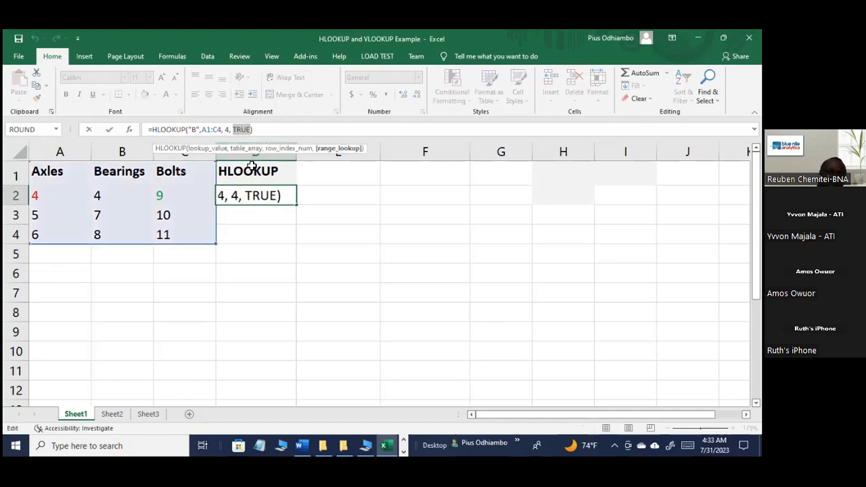
pyautogui.press('Return')
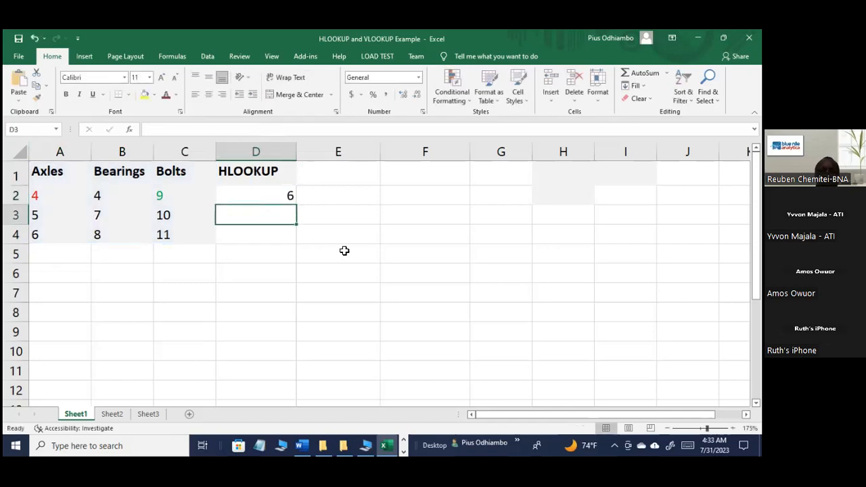
# Step: Glance at the HLOOKUP examples in the Word document and switch to the "Employee Sample Data3_with examples" Excel workbook
pyautogui.click(279, 196)
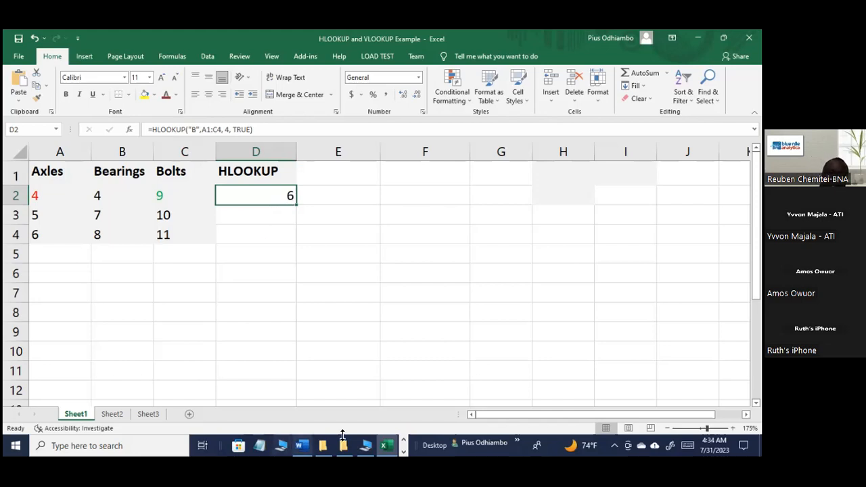
pyautogui.click(391, 445)
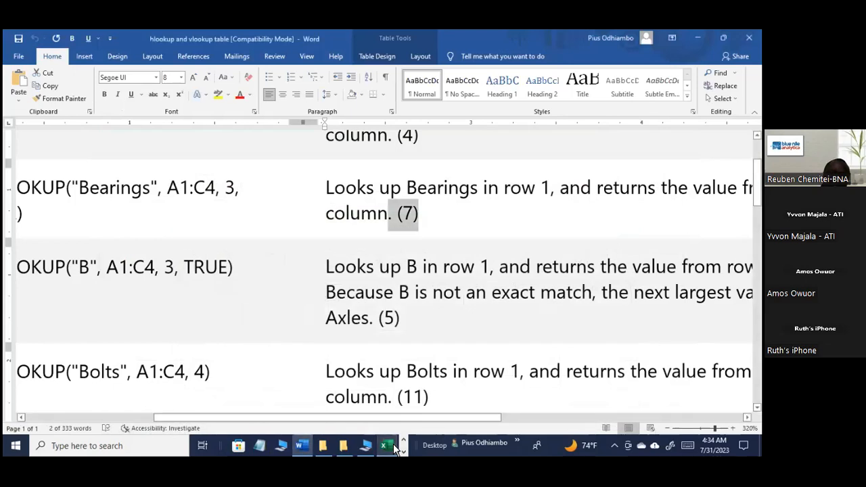
pyautogui.click(393, 444)
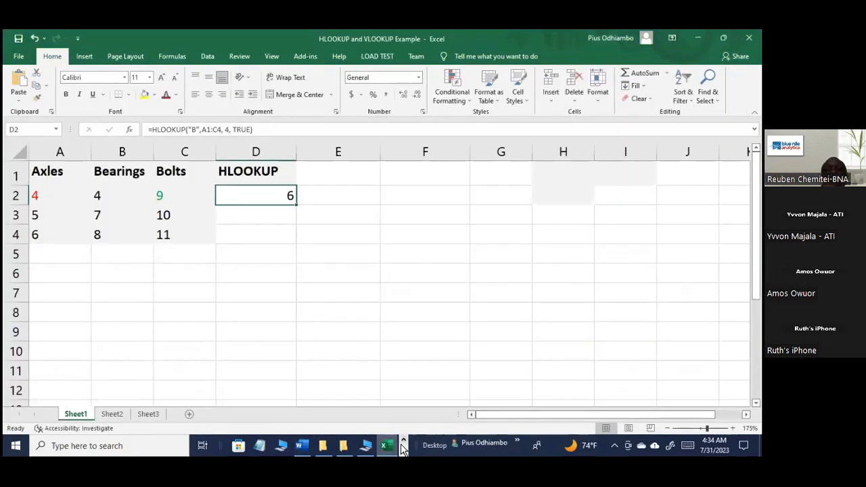
pyautogui.click(390, 444)
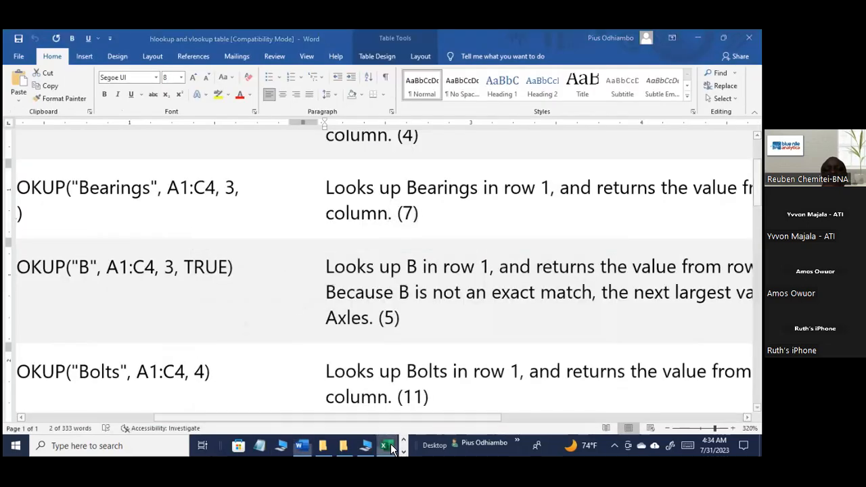
pyautogui.click(391, 444)
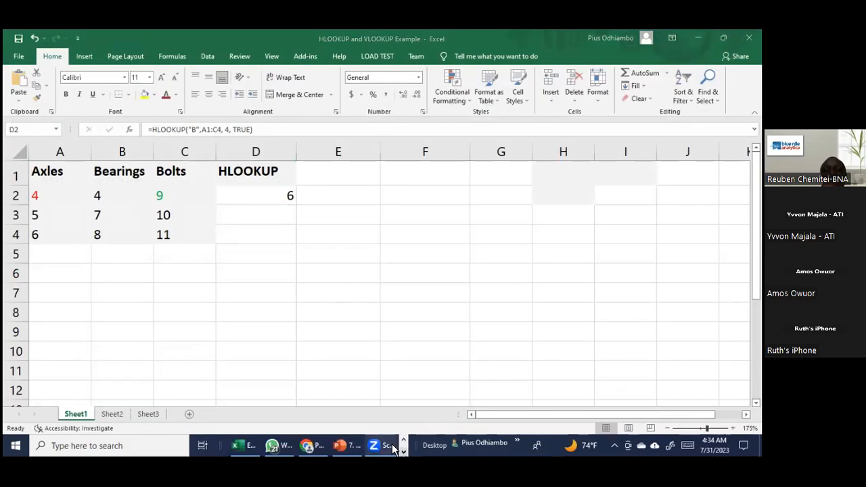
pyautogui.click(294, 447)
pyautogui.click(247, 447)
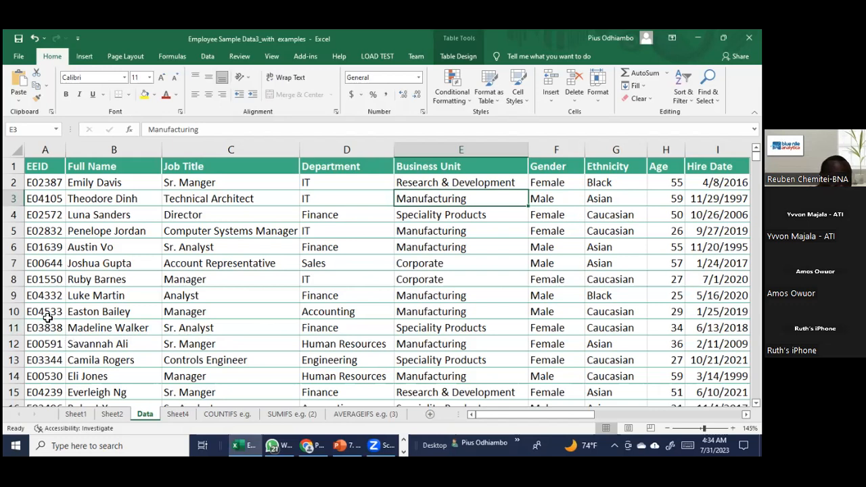
# Step: Highlight cells A10:D10 on the Data sheet with a yellow fill
pyautogui.moveTo(48, 316); pyautogui.dragTo(338, 315)
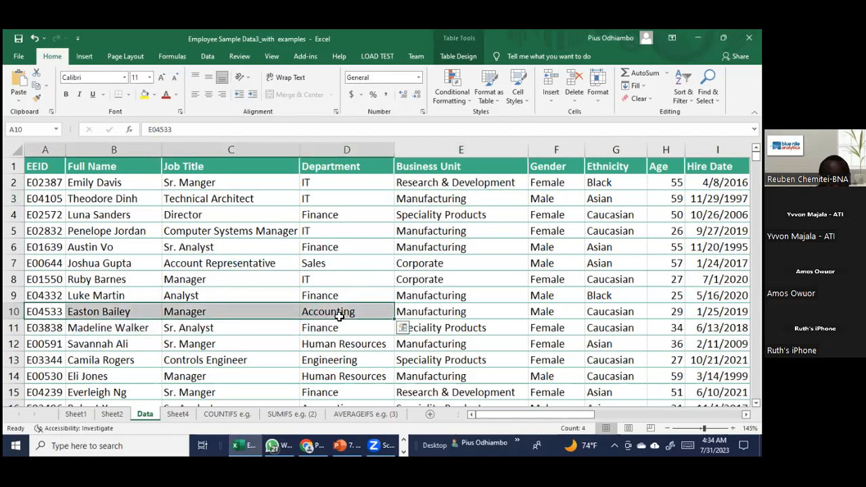
pyautogui.click(143, 94)
pyautogui.click(306, 328)
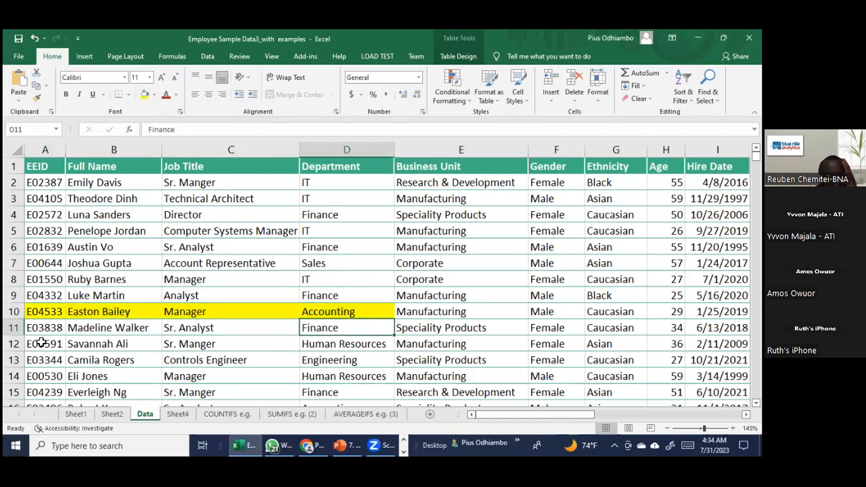
# Step: Examine the highlighted row's EEID and Department cells and the whole EEID column as the lookup and return fields
pyautogui.click(46, 314)
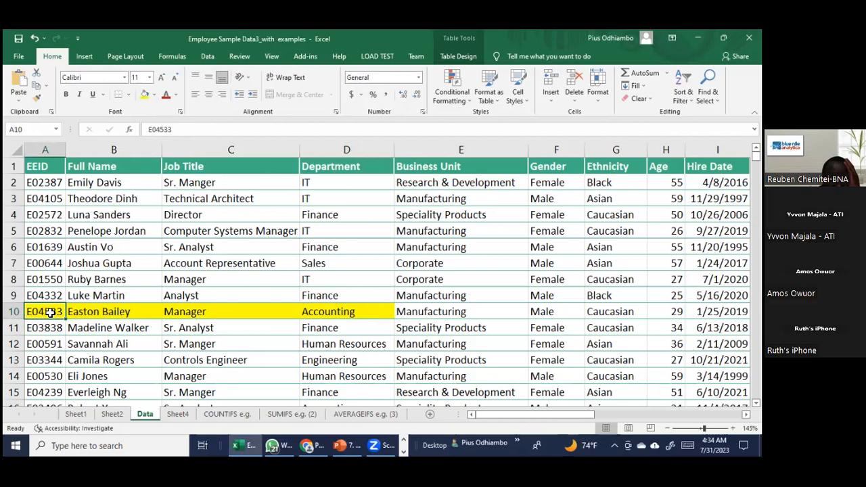
pyautogui.click(338, 314)
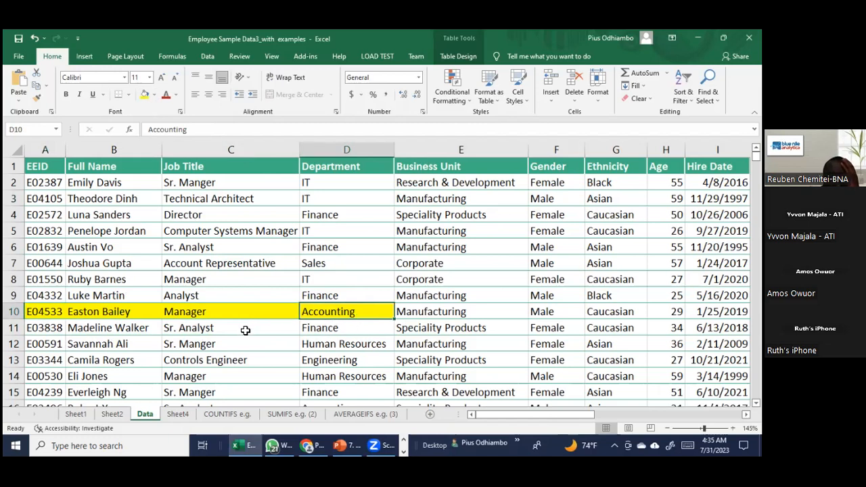
pyautogui.click(52, 313)
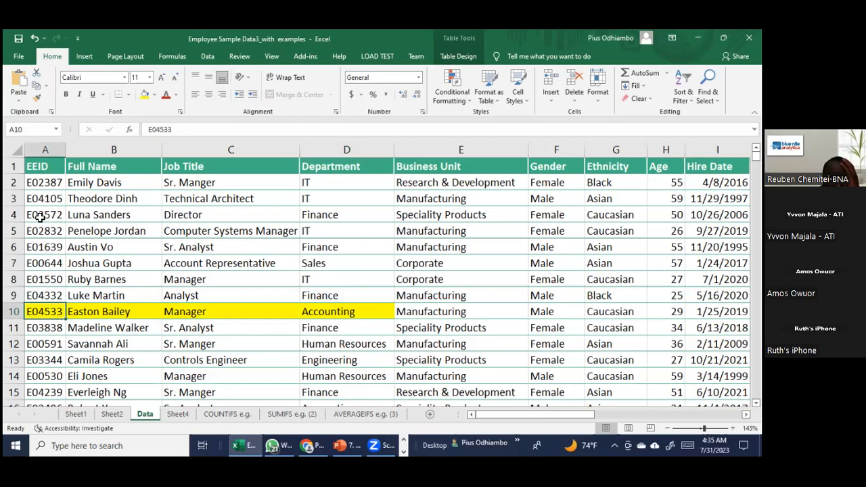
pyautogui.click(48, 167)
pyautogui.click(51, 160)
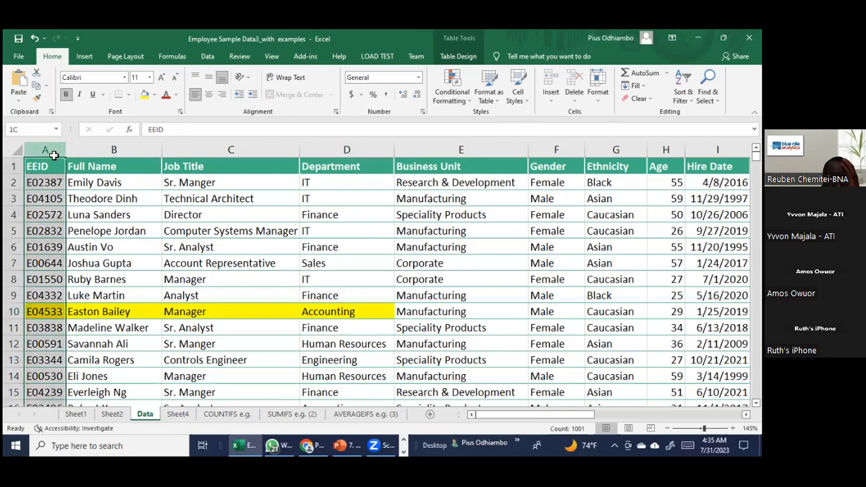
pyautogui.click(40, 311)
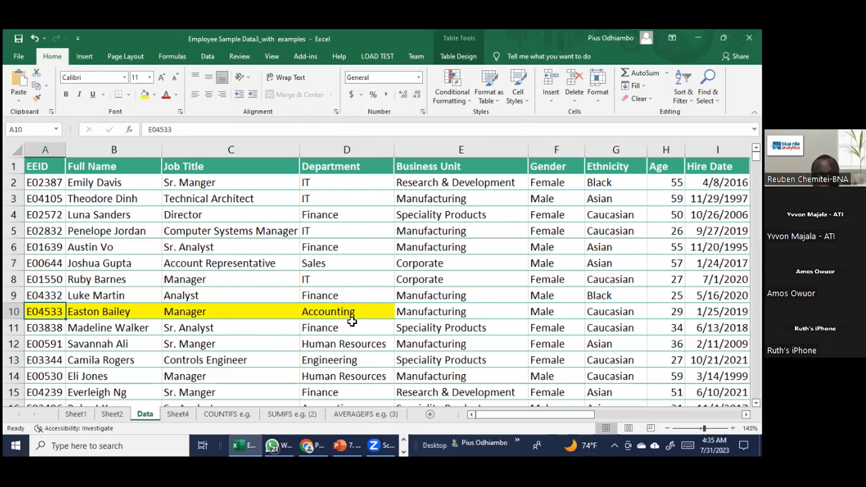
# Step: Enter the bold heading HLOOKUP in cell P1 of the Data sheet, beside the employee table
pyautogui.moveTo(493, 414); pyautogui.dragTo(552, 391)
pyautogui.click(441, 168)
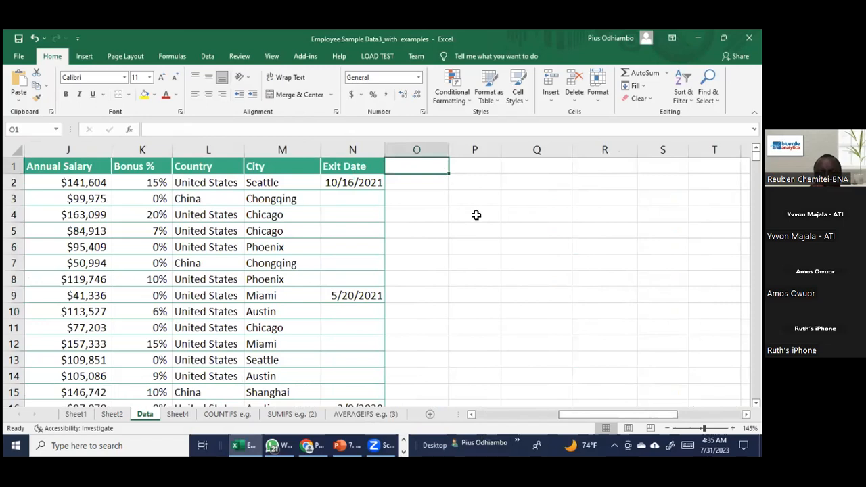
pyautogui.click(471, 169)
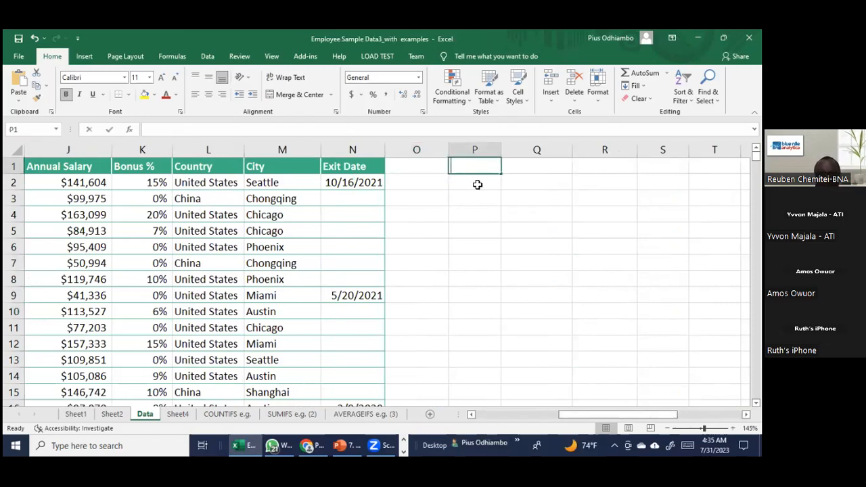
pyautogui.write('HLOO')
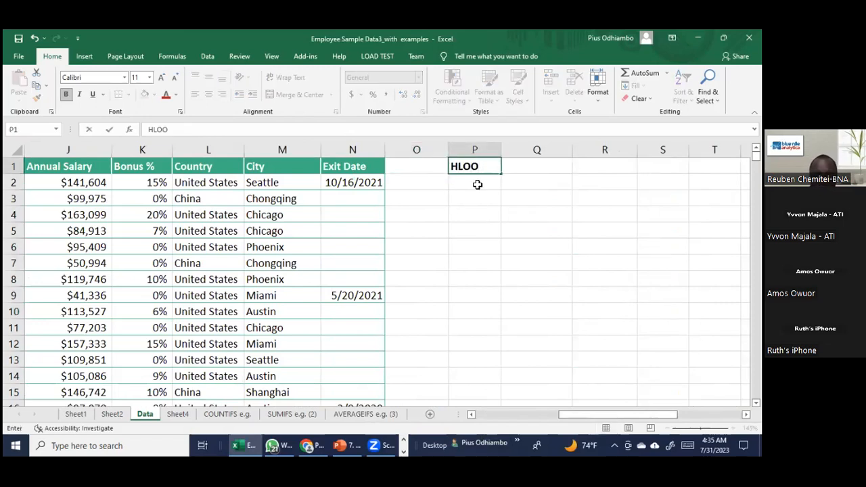
pyautogui.write('KUP')
pyautogui.press('Return')
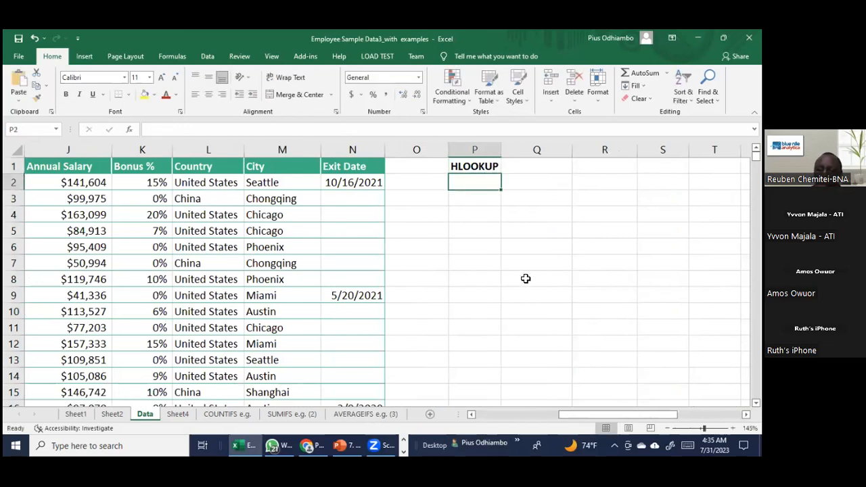
# Step: Start an HLOOKUP formula in P2 and open a quoted text string for its lookup value
pyautogui.write('=HL')
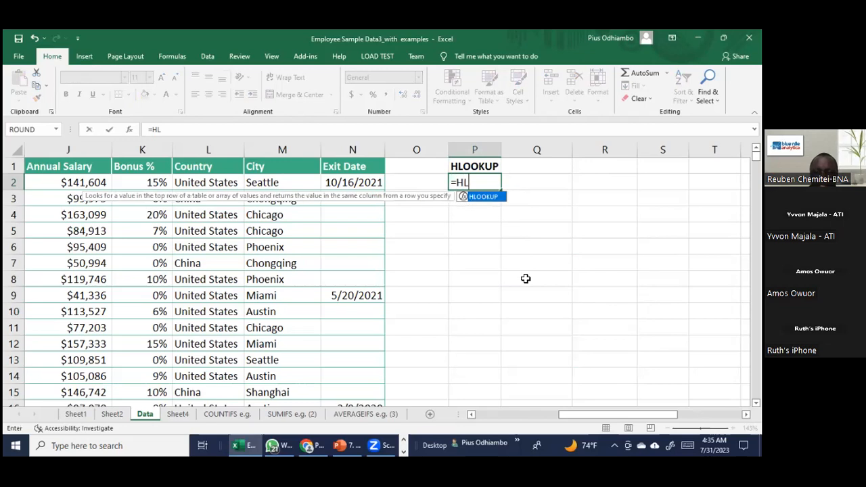
pyautogui.doubleClick(483, 197)
pyautogui.moveTo(598, 418)
pyautogui.mouseDown()
pyautogui.moveTo(522, 417)
pyautogui.moveTo(607, 414)
pyautogui.mouseUp()
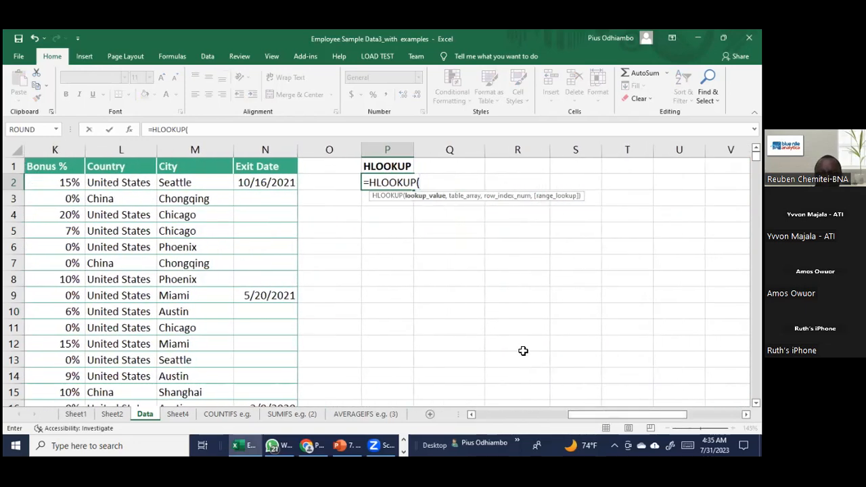
pyautogui.write('"')
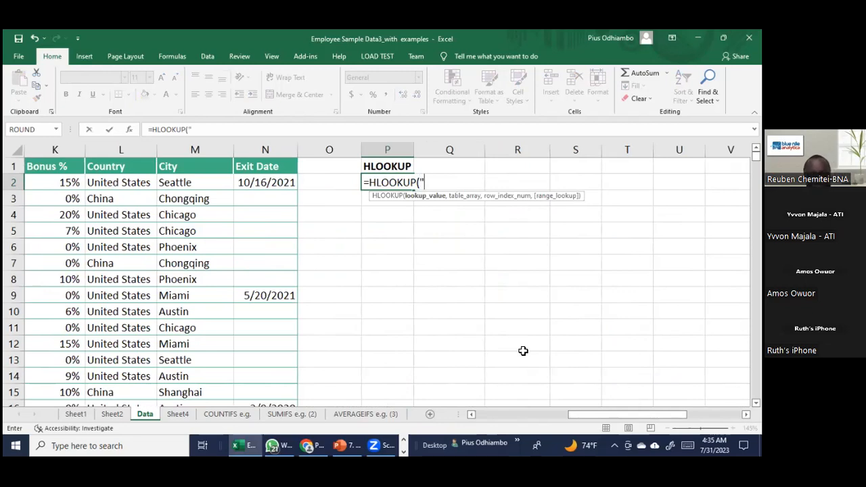
pyautogui.write('dEA')
pyautogui.press('BackSpace')
pyautogui.press('BackSpace')
pyautogui.press('BackSpace')
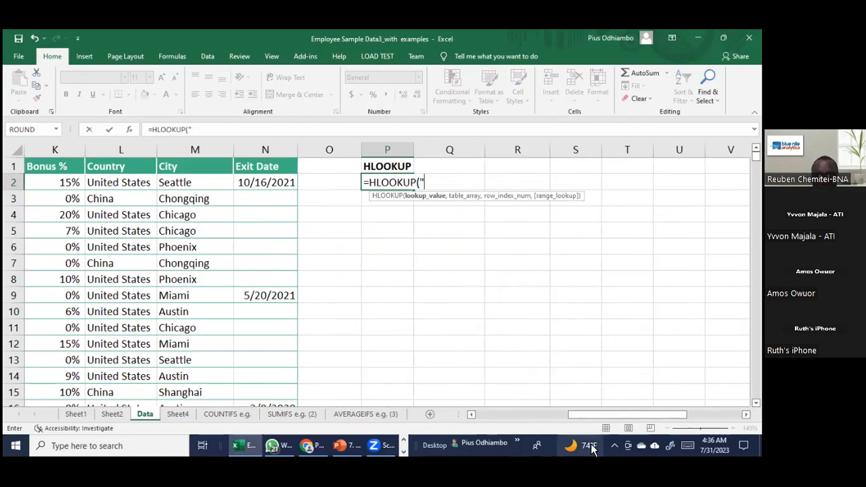
# Step: Enter the EEID from highlighted row 10 as the quoted lookup value of the HLOOKUP formula in P2
pyautogui.moveTo(623, 415); pyautogui.dragTo(480, 417)
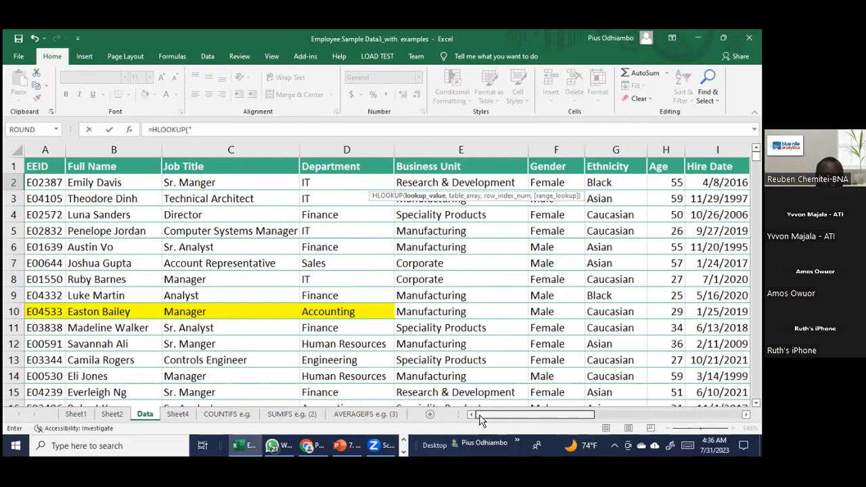
pyautogui.moveTo(480, 419); pyautogui.dragTo(684, 413)
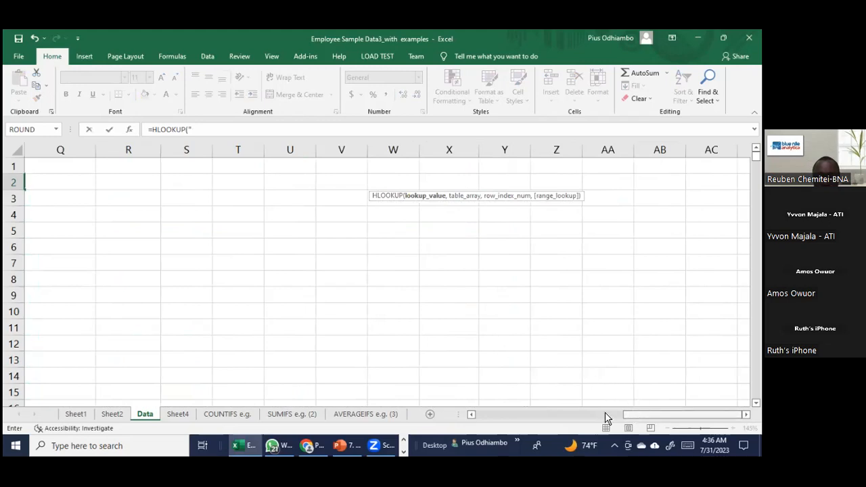
pyautogui.moveTo(631, 415); pyautogui.dragTo(572, 413)
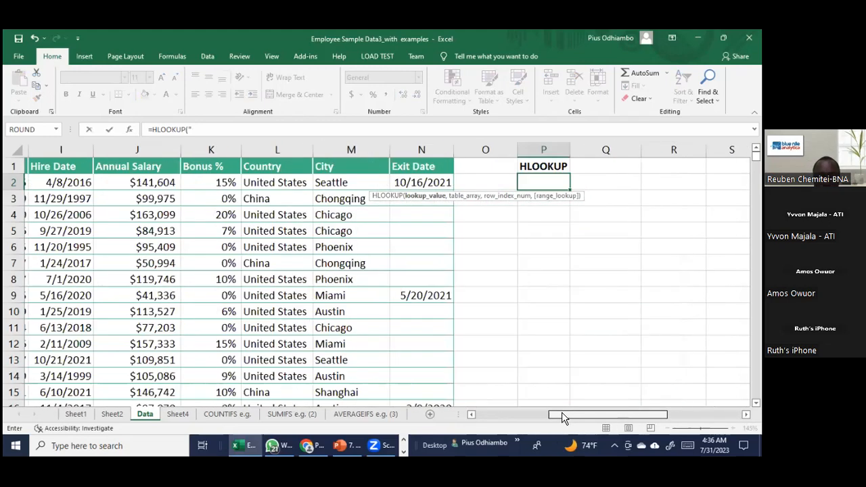
pyautogui.write('E0')
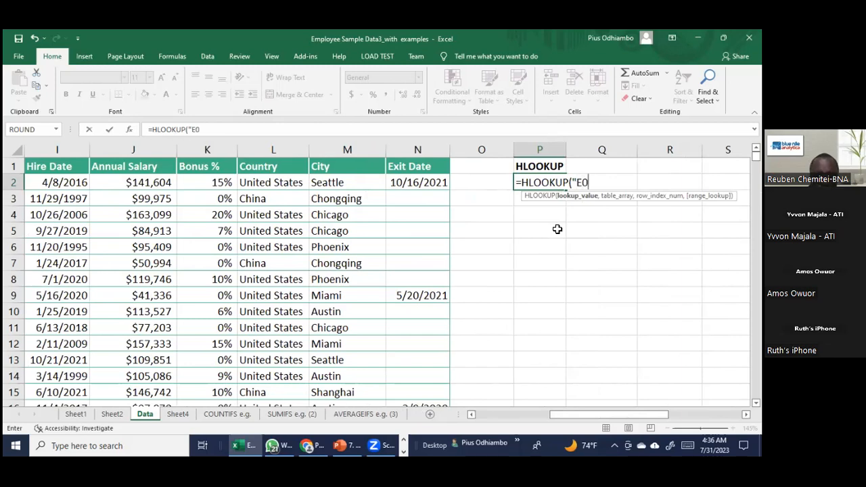
pyautogui.write('453')
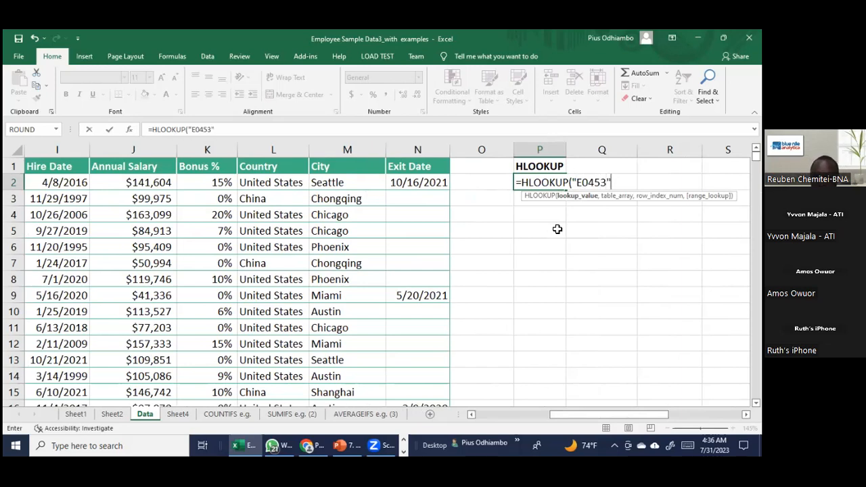
pyautogui.moveTo(551, 415)
pyautogui.mouseDown()
pyautogui.moveTo(419, 423)
pyautogui.moveTo(553, 418)
pyautogui.mouseUp()
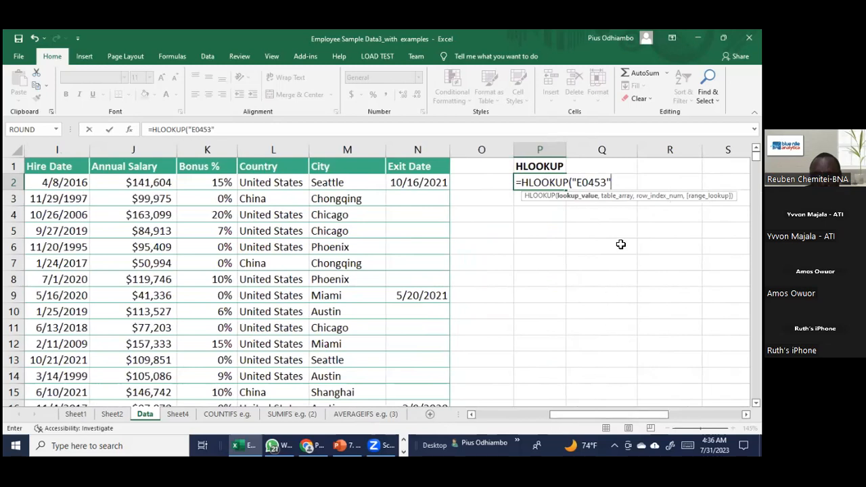
pyautogui.click(602, 184)
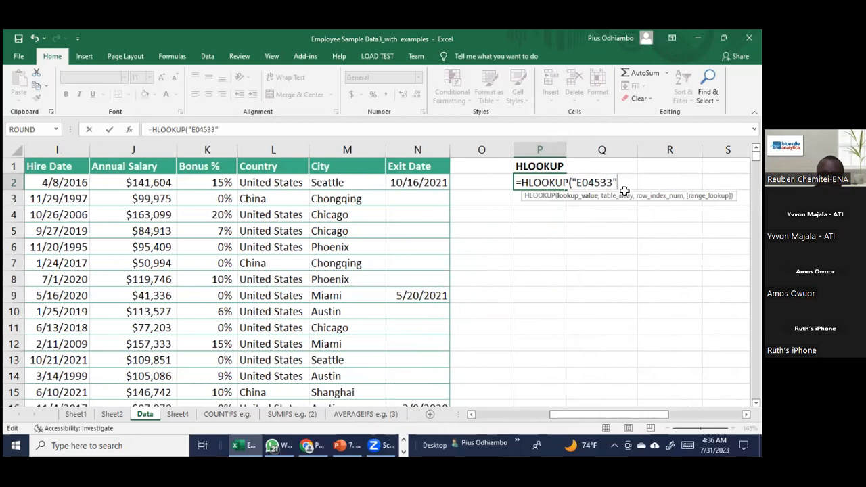
# Step: Set the table array of the HLOOKUP formula in P2 to A1:N1001
pyautogui.write(',')
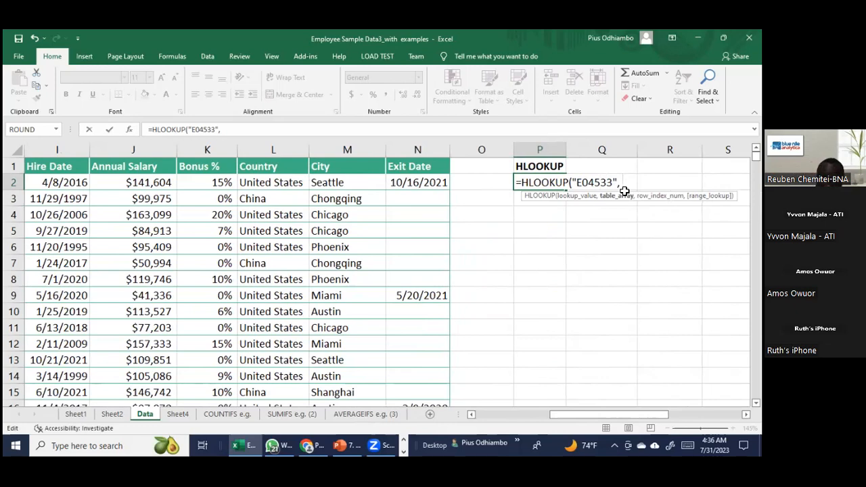
pyautogui.hscroll(-5, 623, 419)
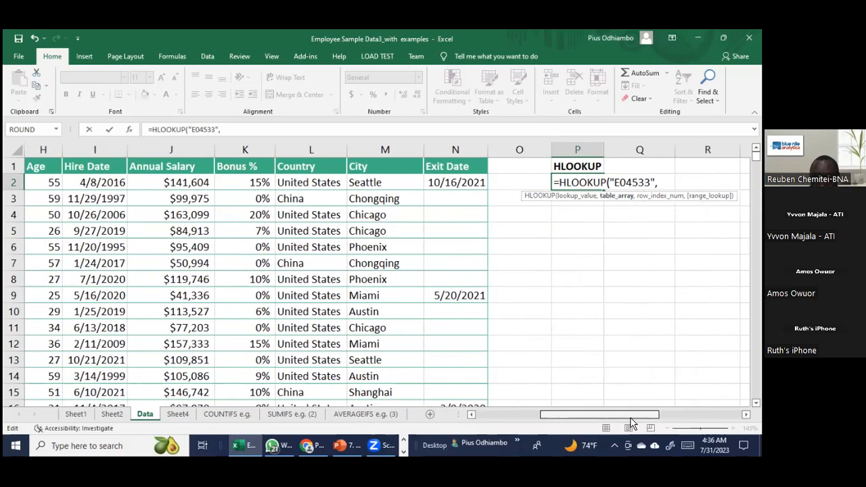
pyautogui.hscroll(-3, 517, 430)
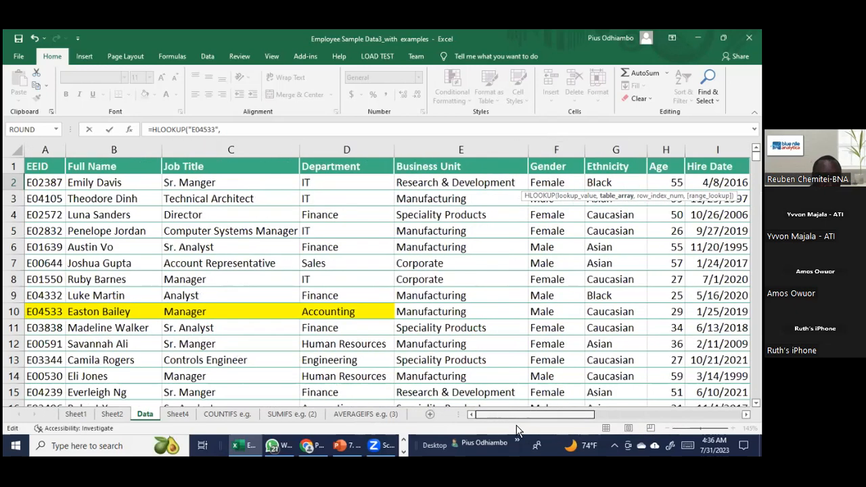
pyautogui.hscroll(3, 605, 414)
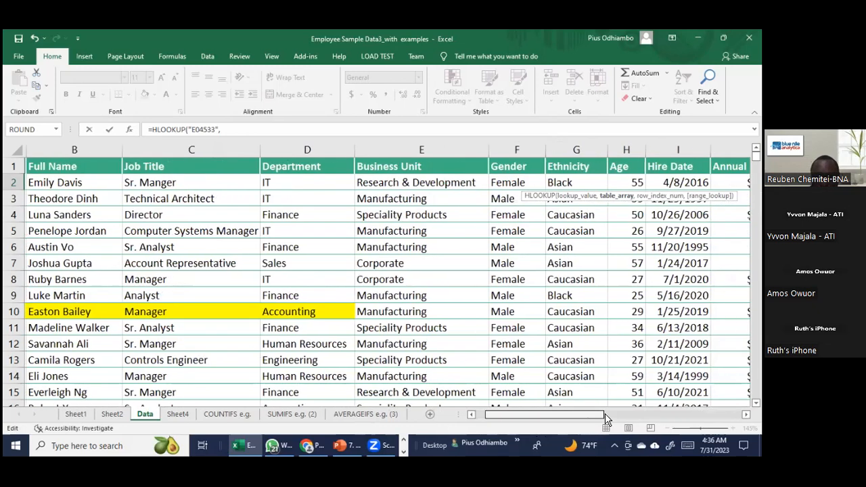
pyautogui.hscroll(4, 623, 420)
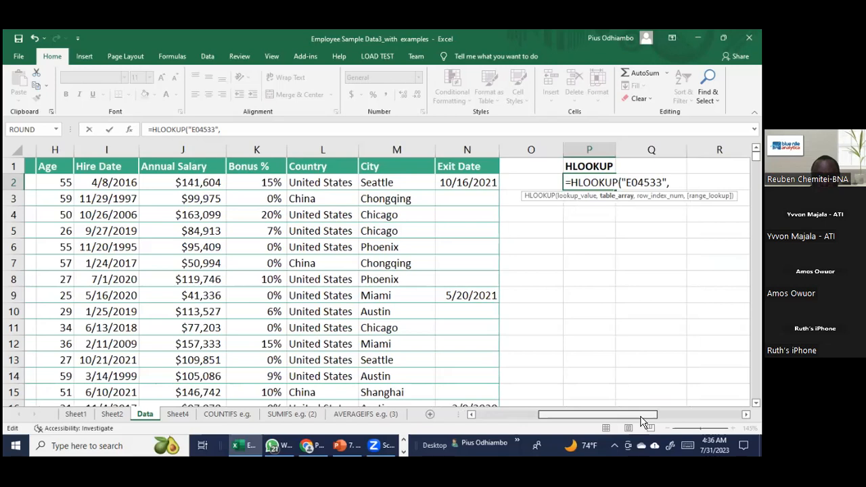
pyautogui.hscroll(1, 643, 421)
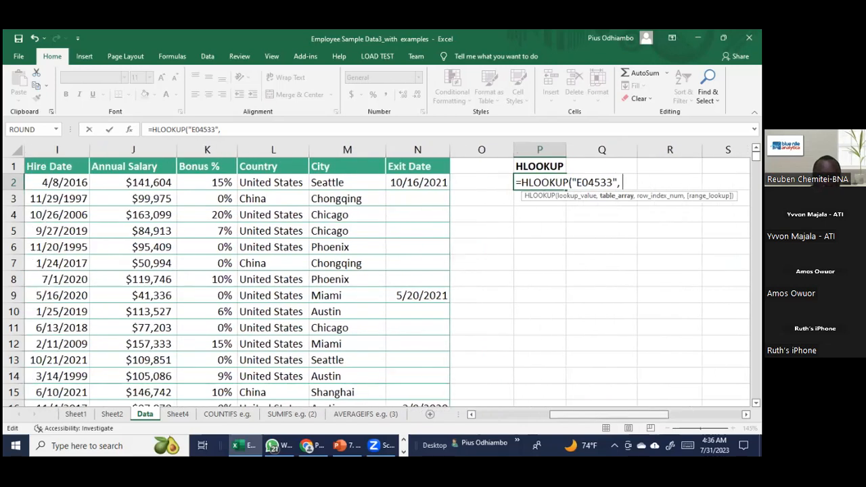
pyautogui.write('A1')
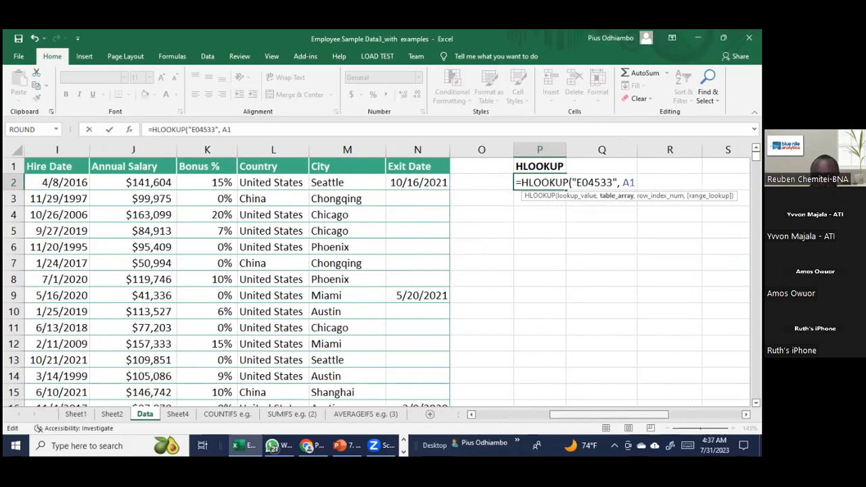
pyautogui.write(':N')
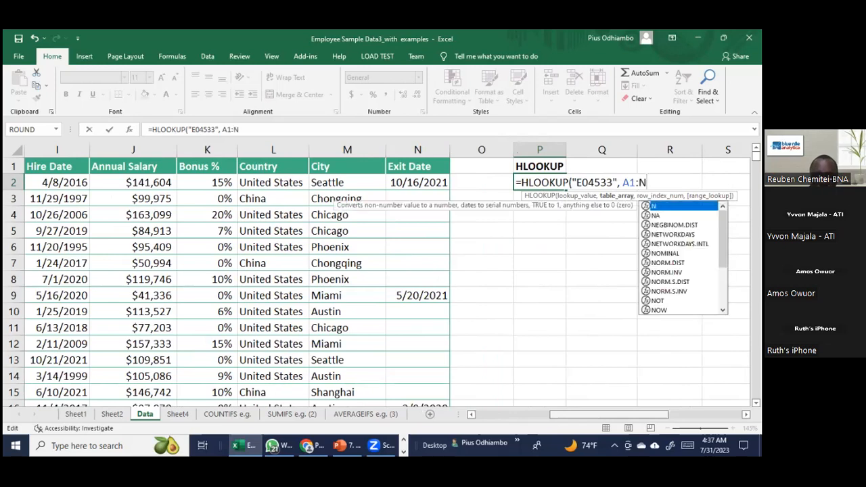
pyautogui.write('100')
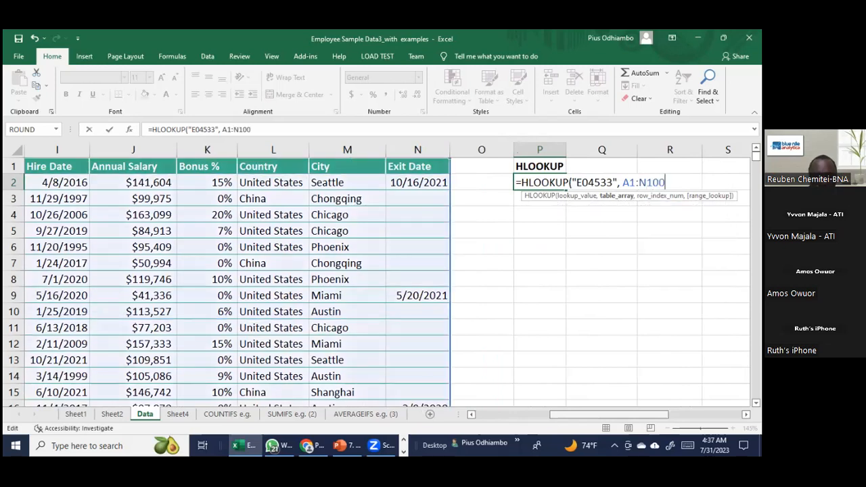
pyautogui.write('1,')
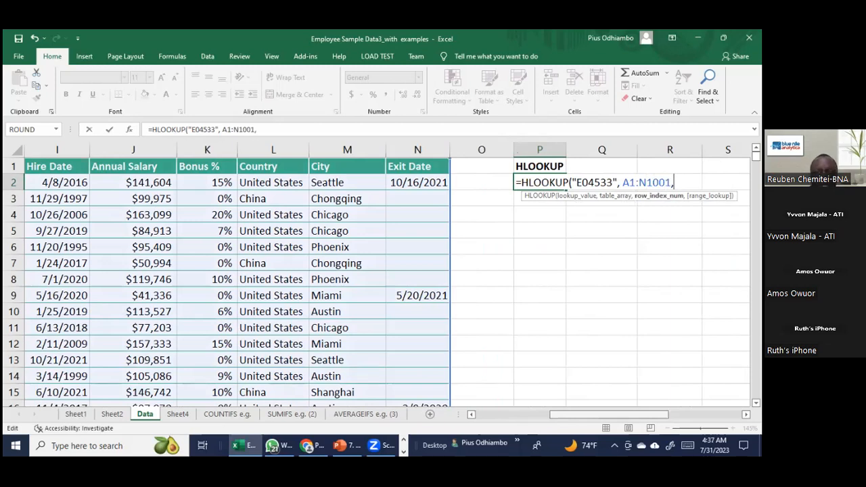
# Step: Complete the HLOOKUP formula in P2 with row index 10 and FALSE for an exact match
pyautogui.moveTo(638, 422); pyautogui.dragTo(559, 424)
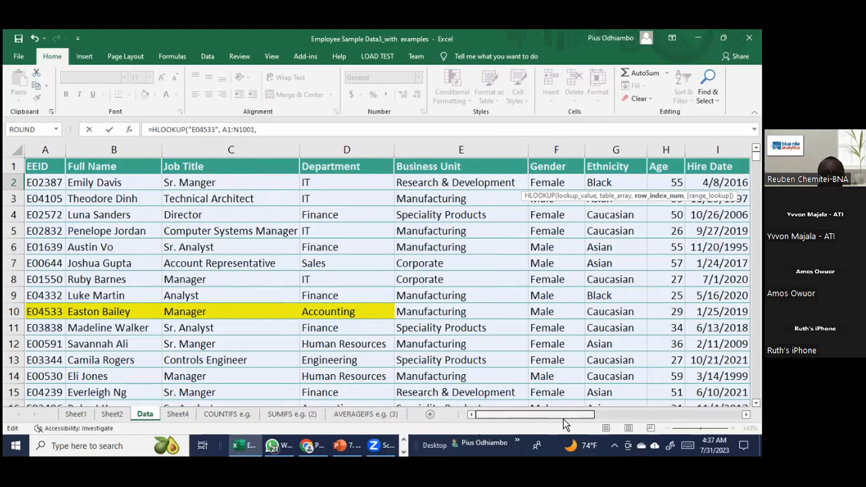
pyautogui.moveTo(573, 420); pyautogui.dragTo(648, 424)
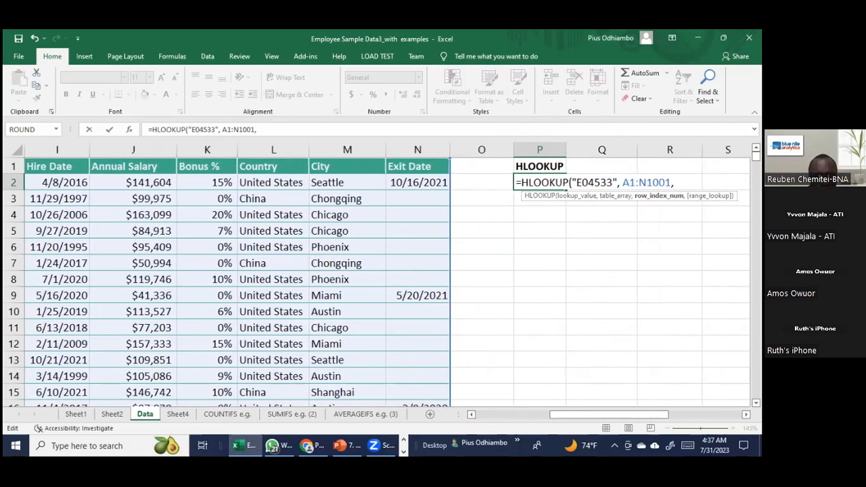
pyautogui.write('10,')
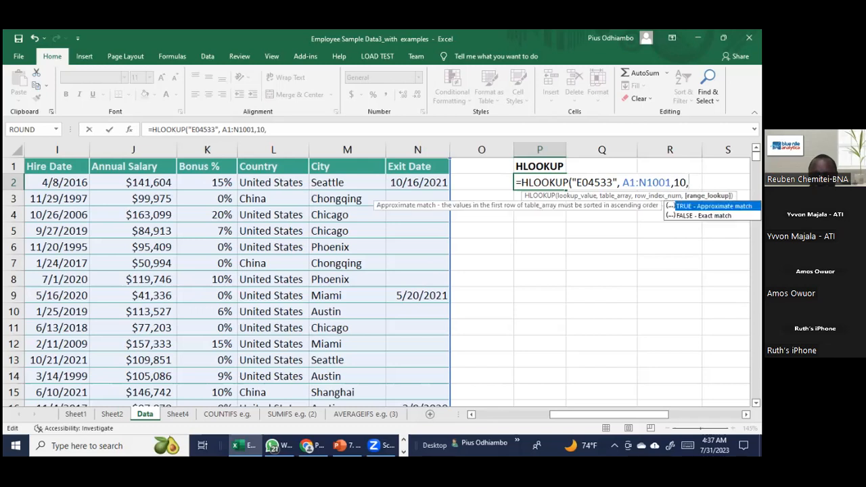
pyautogui.write('T')
pyautogui.press('BackSpace')
pyautogui.write('FALSE')
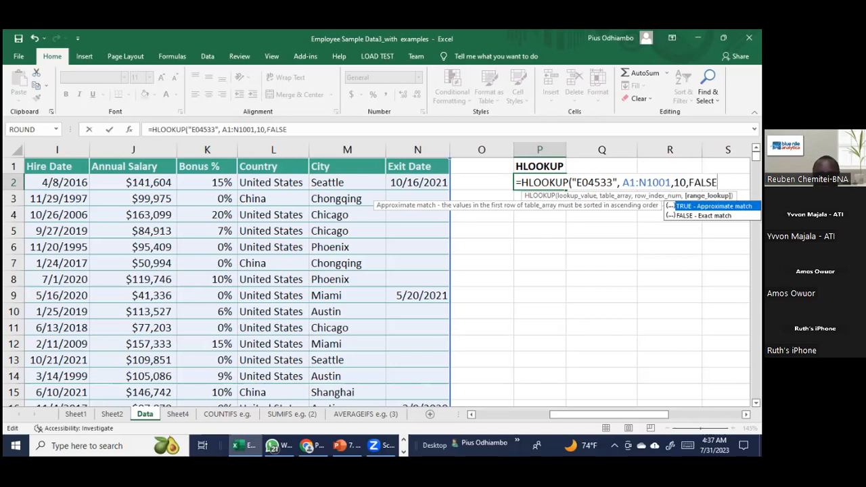
pyautogui.write(')')
pyautogui.press('Return')
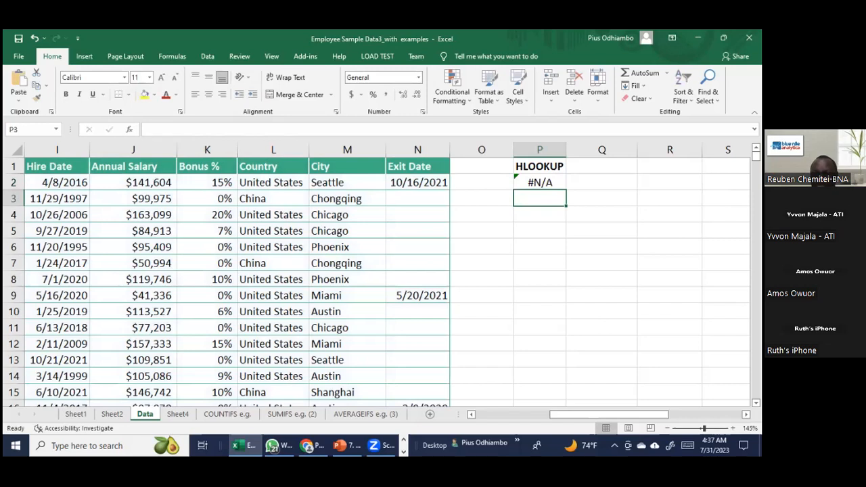
# Step: Change the range lookup argument of the HLOOKUP formula in P2 to TRUE
pyautogui.click(544, 180)
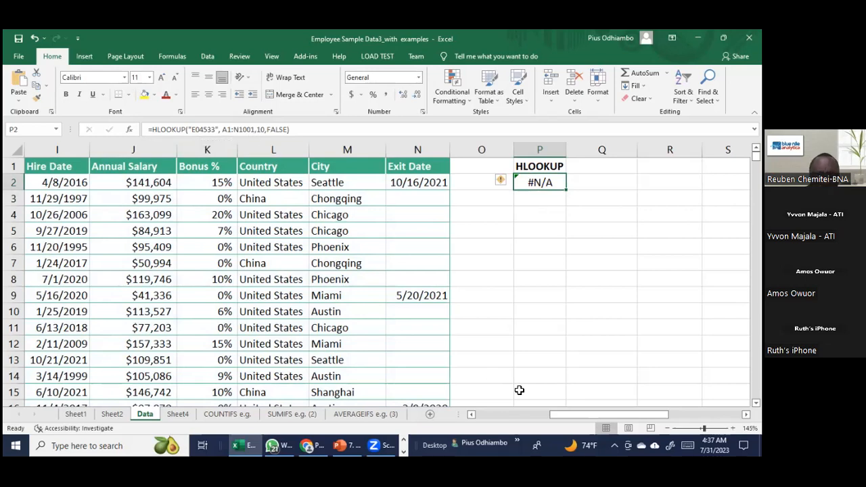
pyautogui.moveTo(568, 424)
pyautogui.mouseDown()
pyautogui.moveTo(465, 422)
pyautogui.moveTo(580, 416)
pyautogui.mouseUp()
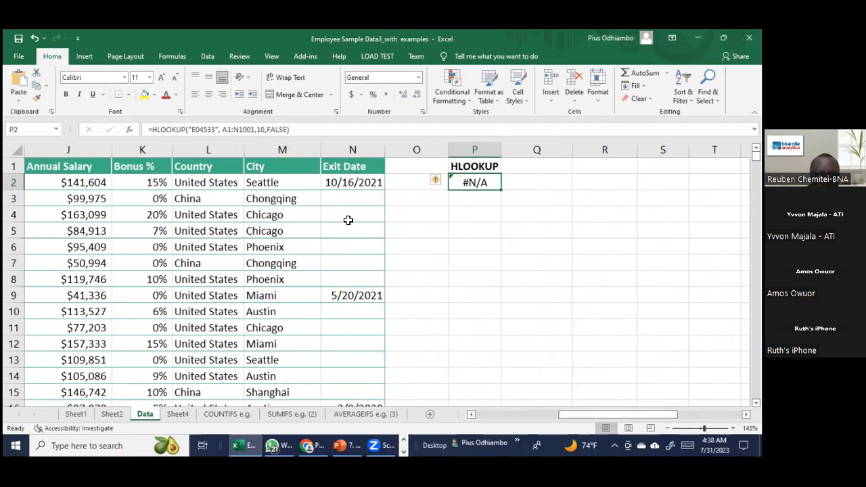
pyautogui.moveTo(756, 155)
pyautogui.mouseDown()
pyautogui.moveTo(756, 394)
pyautogui.moveTo(755, 154)
pyautogui.mouseUp()
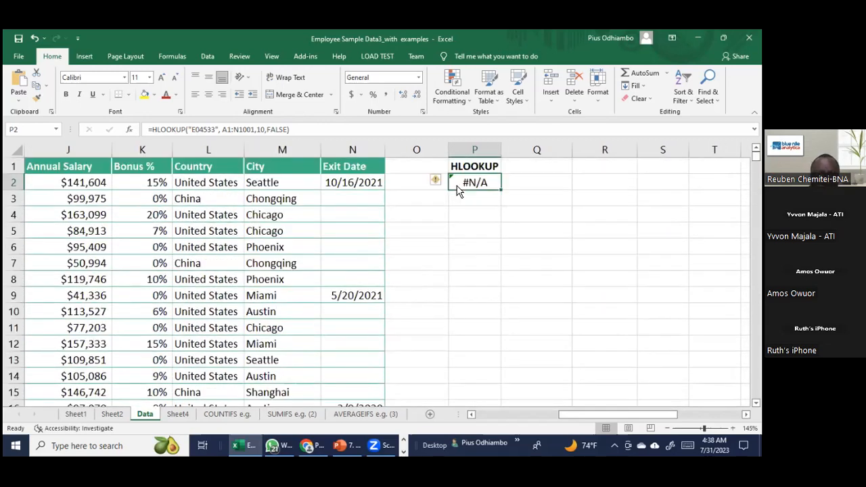
pyautogui.click(286, 129)
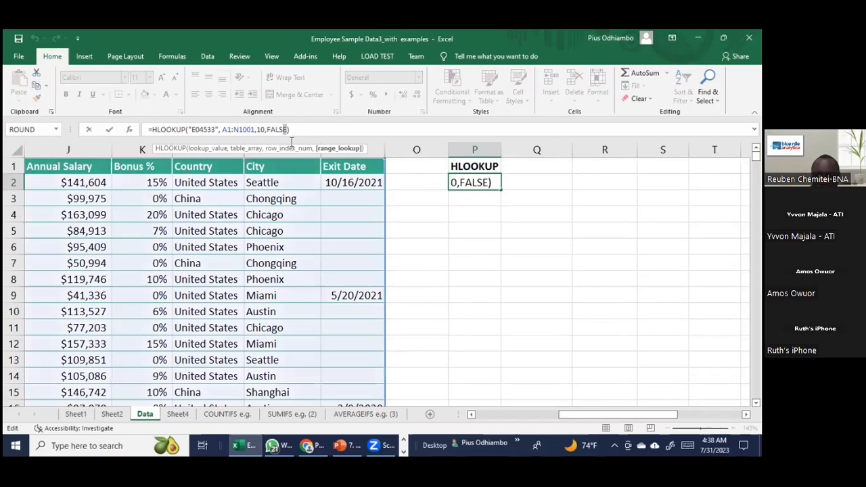
pyautogui.press('BackSpace')
pyautogui.press('BackSpace')
pyautogui.press('BackSpace')
pyautogui.press('BackSpace')
pyautogui.press('BackSpace')
pyautogui.write('TRUE')
pyautogui.press('Return')
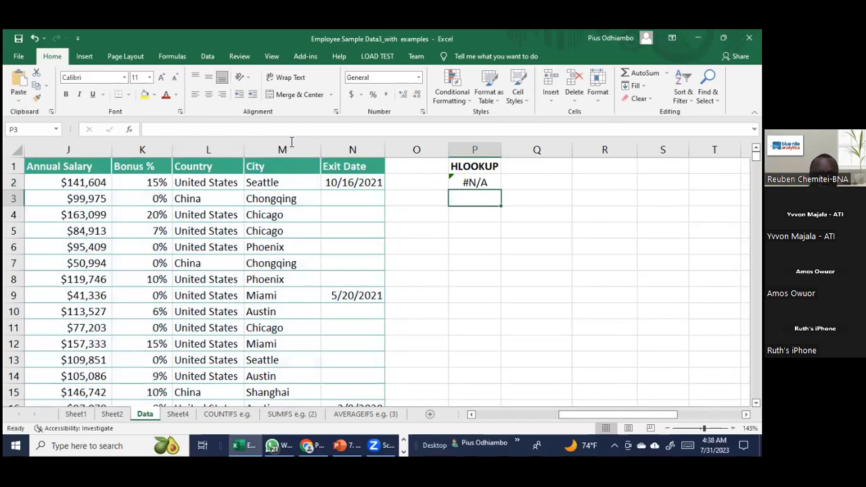
# Step: Check the number format of the EEID in A2 and leave the format unchanged
pyautogui.click(460, 179)
pyautogui.moveTo(603, 417); pyautogui.dragTo(518, 417)
pyautogui.click(49, 189)
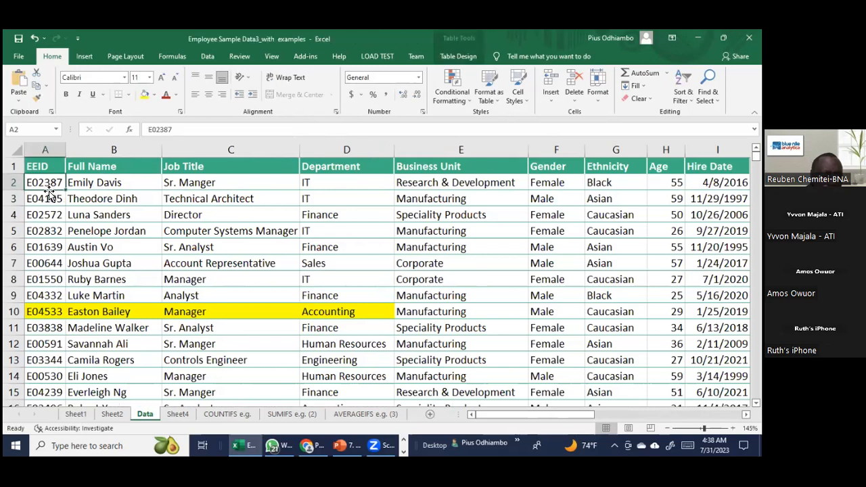
pyautogui.click(598, 95)
pyautogui.click(628, 316)
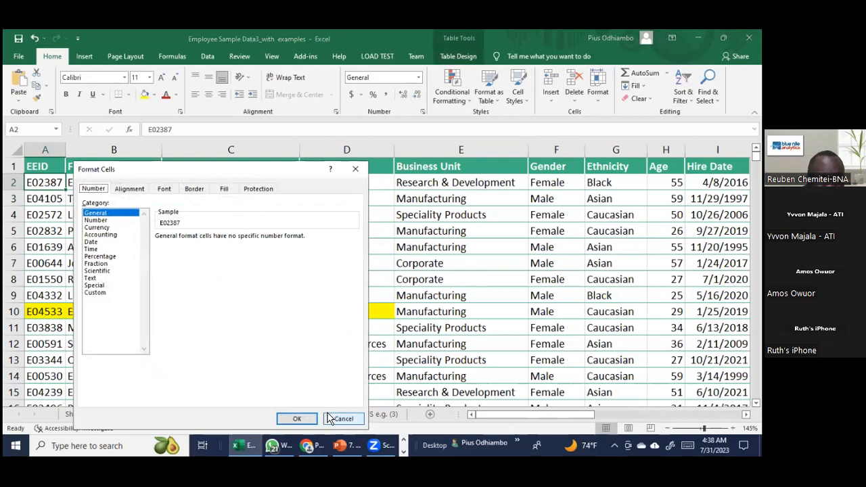
pyautogui.click(331, 418)
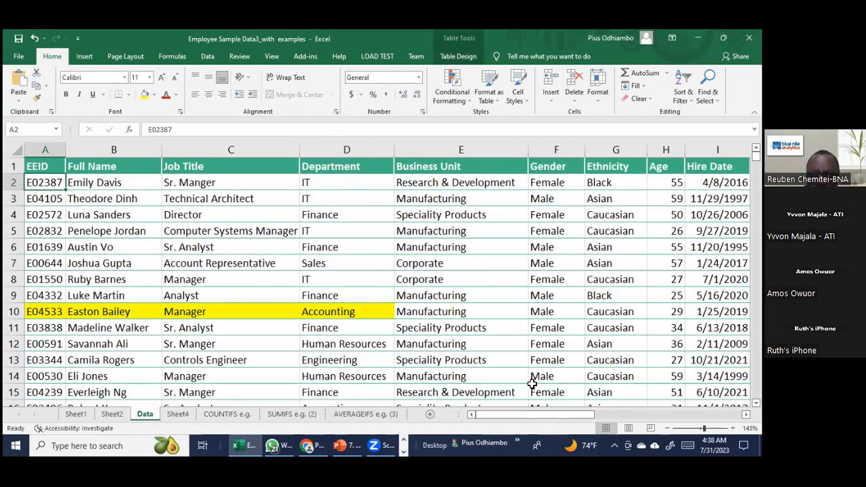
# Step: Try the EEID from row 10 without quotation marks and without its leading zero as the HLOOKUP lookup value in P2
pyautogui.moveTo(539, 417); pyautogui.dragTo(622, 418)
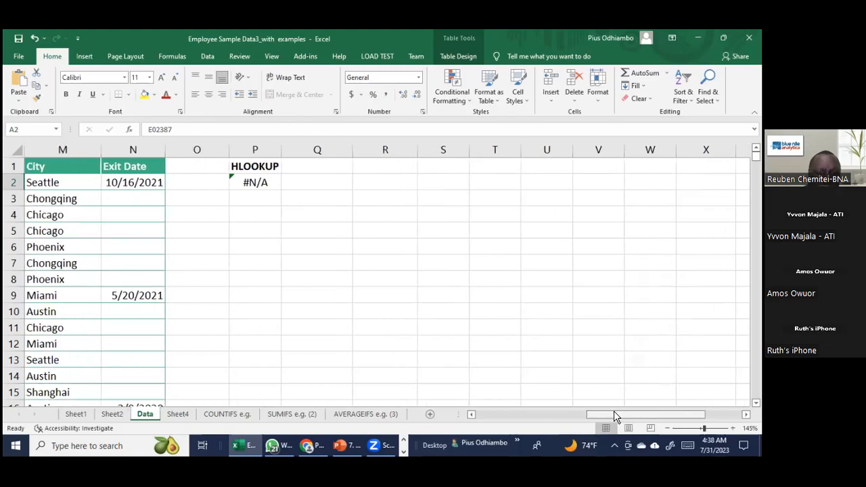
pyautogui.click(240, 180)
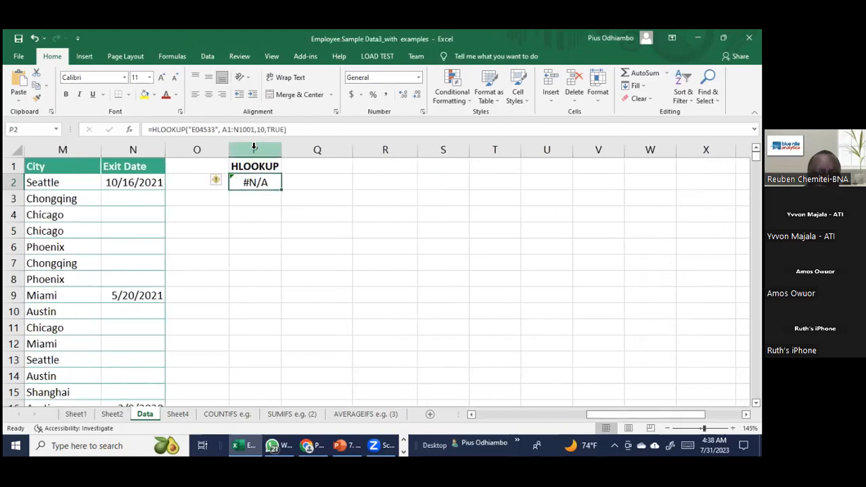
pyautogui.click(222, 129)
pyautogui.click(193, 128)
pyautogui.press('BackSpace')
pyautogui.press('Return')
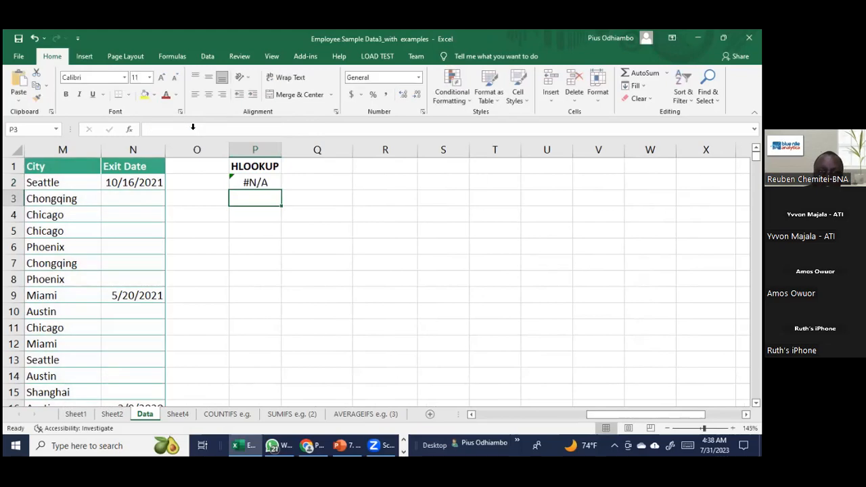
# Step: Replace the lookup value of the HLOOKUP formula in P2 with the quoted column header "EEID"
pyautogui.click(260, 180)
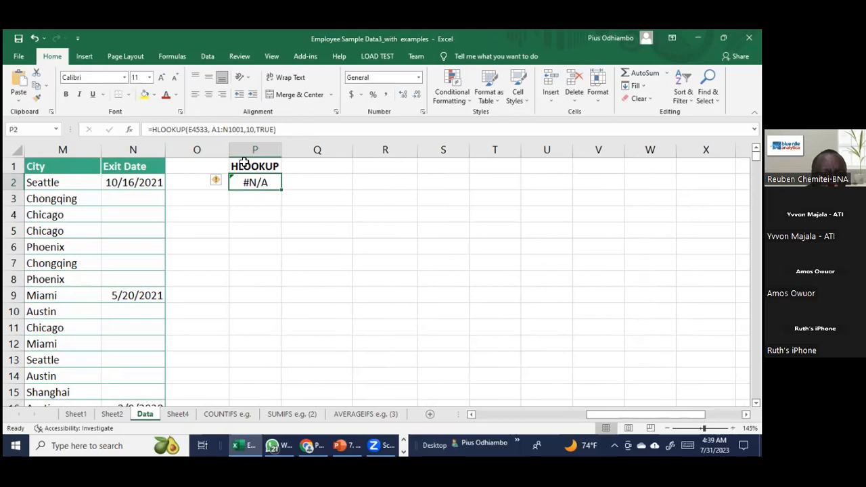
pyautogui.click(207, 130)
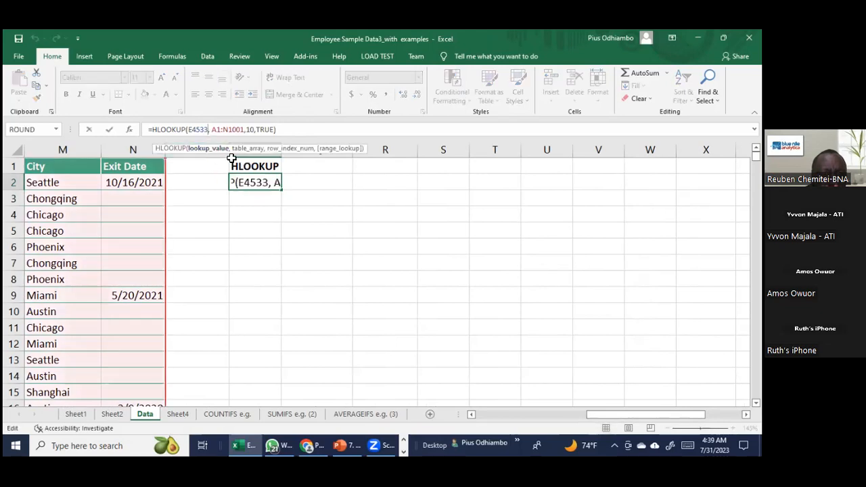
pyautogui.press('BackSpace')
pyautogui.press('BackSpace')
pyautogui.press('BackSpace')
pyautogui.press('BackSpace')
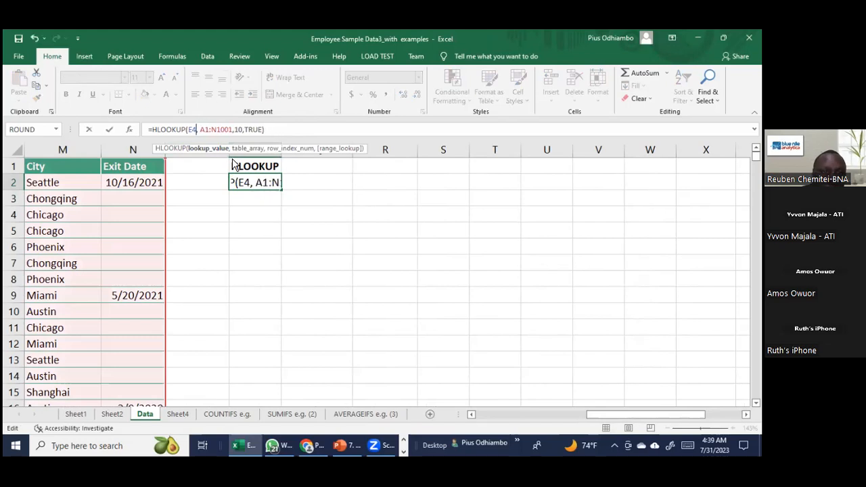
pyautogui.press('BackSpace')
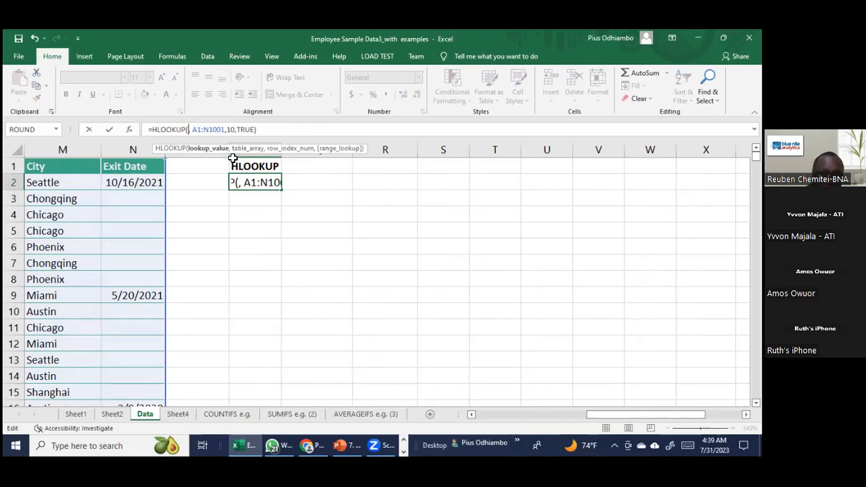
pyautogui.write('""')
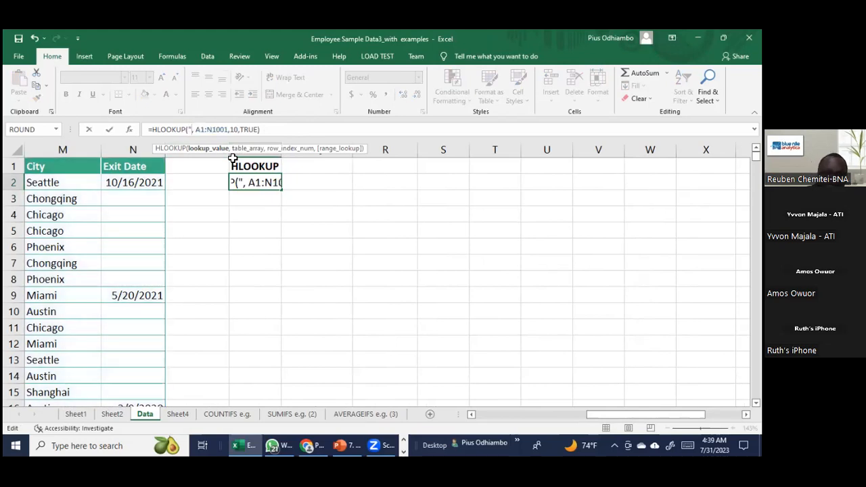
pyautogui.write('EEID"')
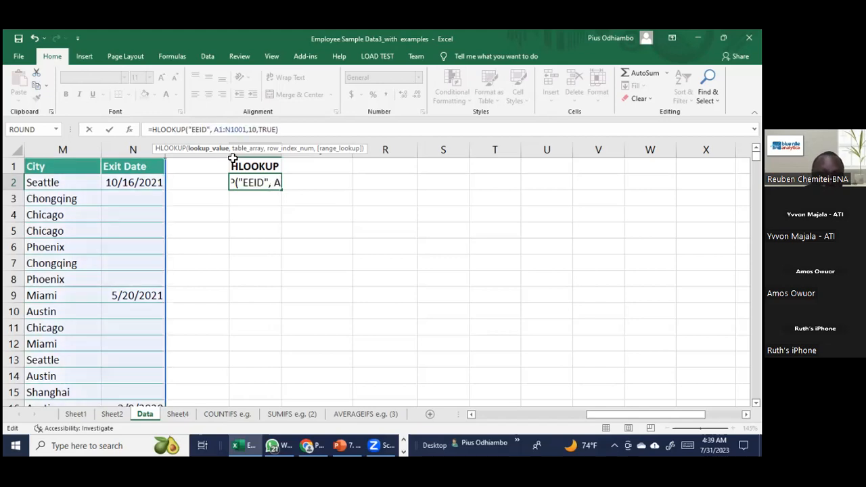
pyautogui.press('Return')
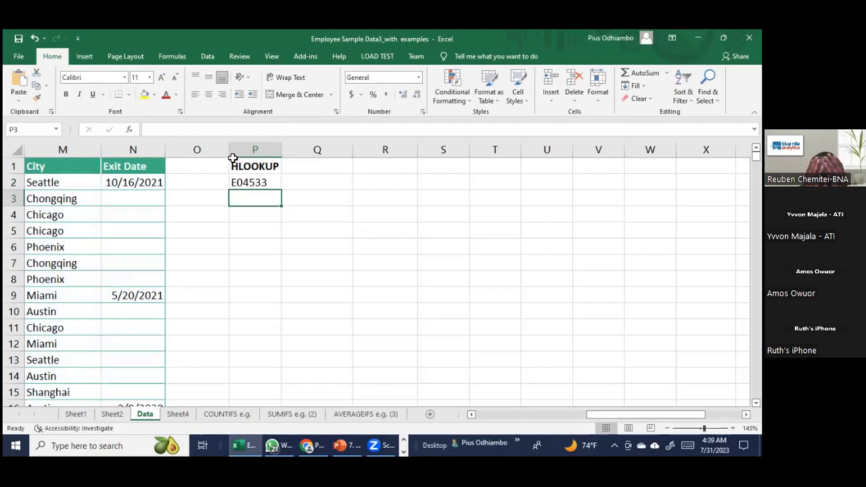
pyautogui.click(265, 190)
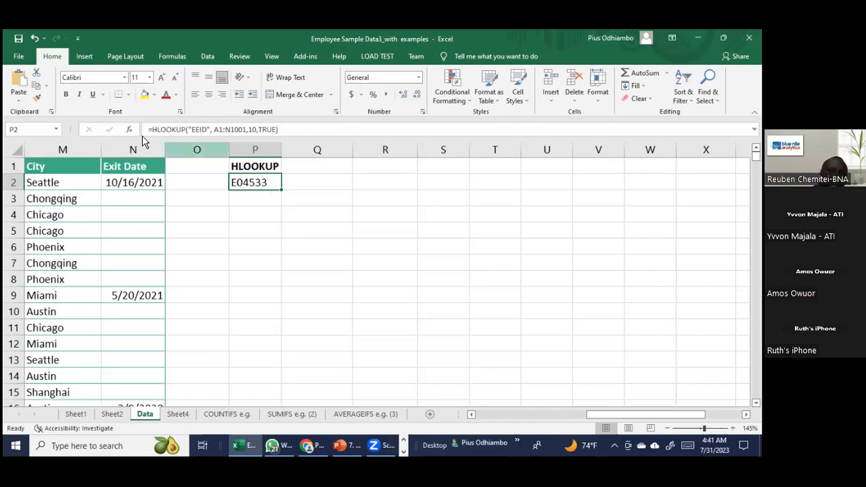
pyautogui.click(285, 278)
pyautogui.click(257, 195)
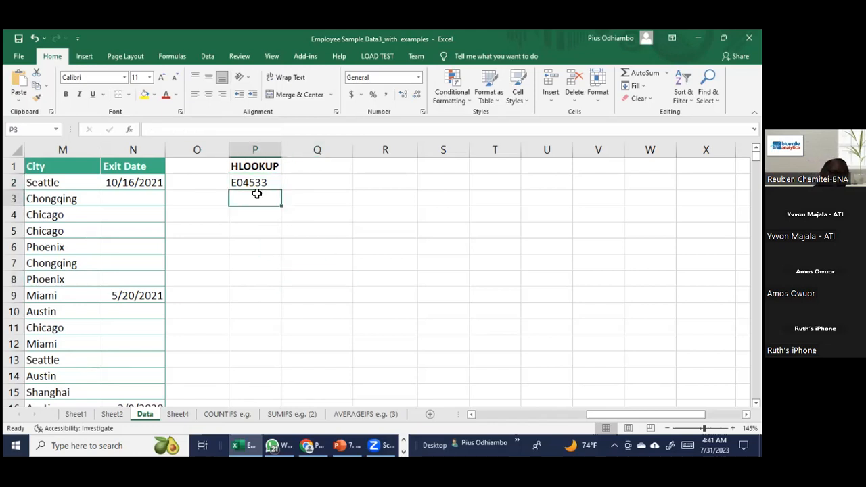
pyautogui.click(257, 183)
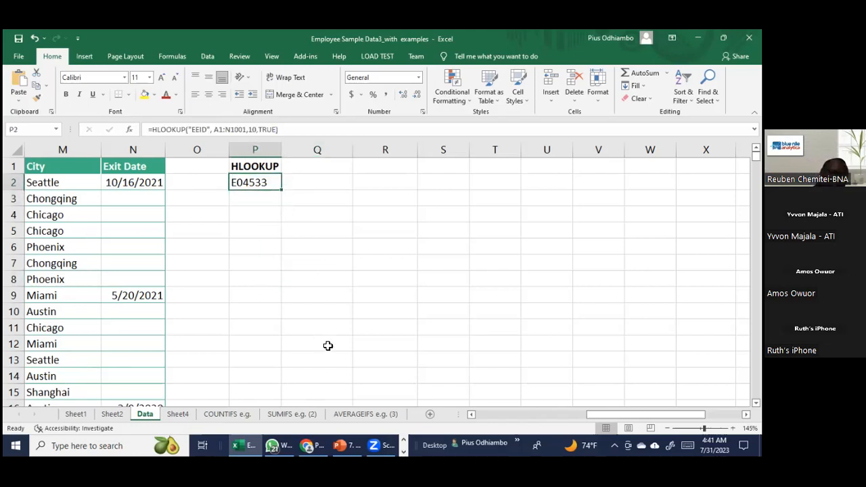
pyautogui.moveTo(634, 412)
pyautogui.mouseDown()
pyautogui.moveTo(672, 413)
pyautogui.moveTo(523, 414)
pyautogui.moveTo(676, 414)
pyautogui.moveTo(640, 415)
pyautogui.mouseUp()
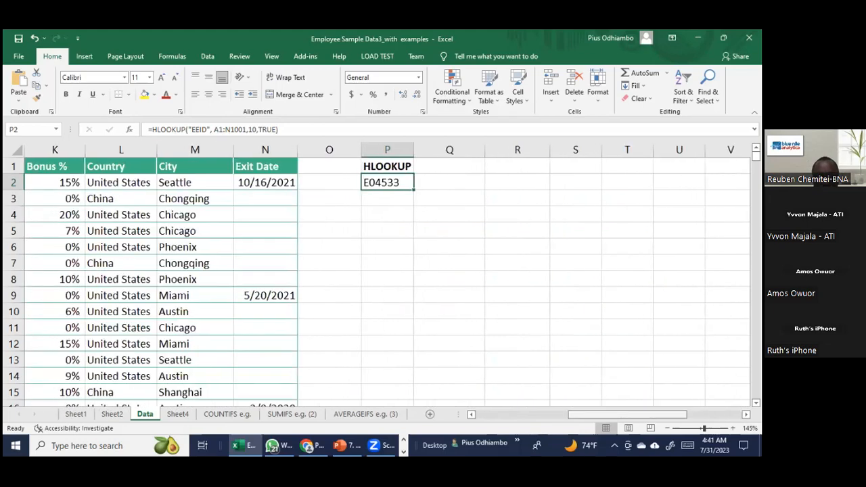